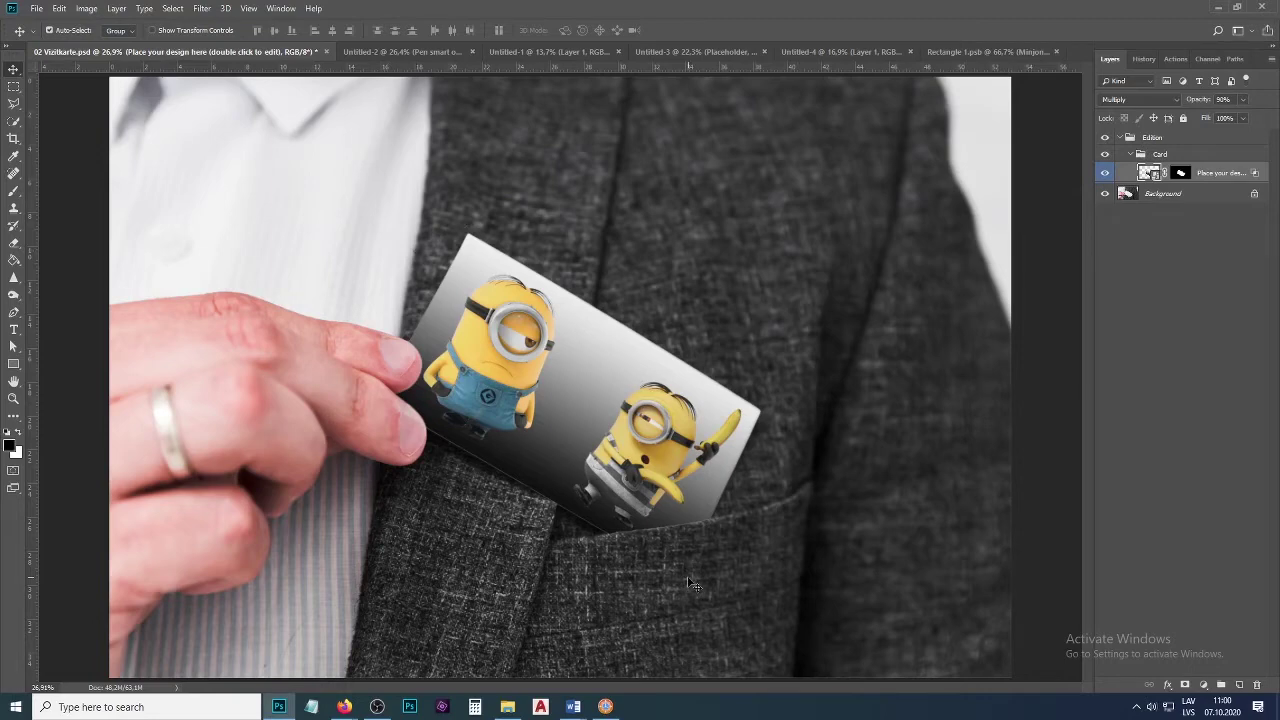
Hide the Minjoni group in Rectangle 1.psb, save the smart object, and return to the business card mockup.
click(985, 51)
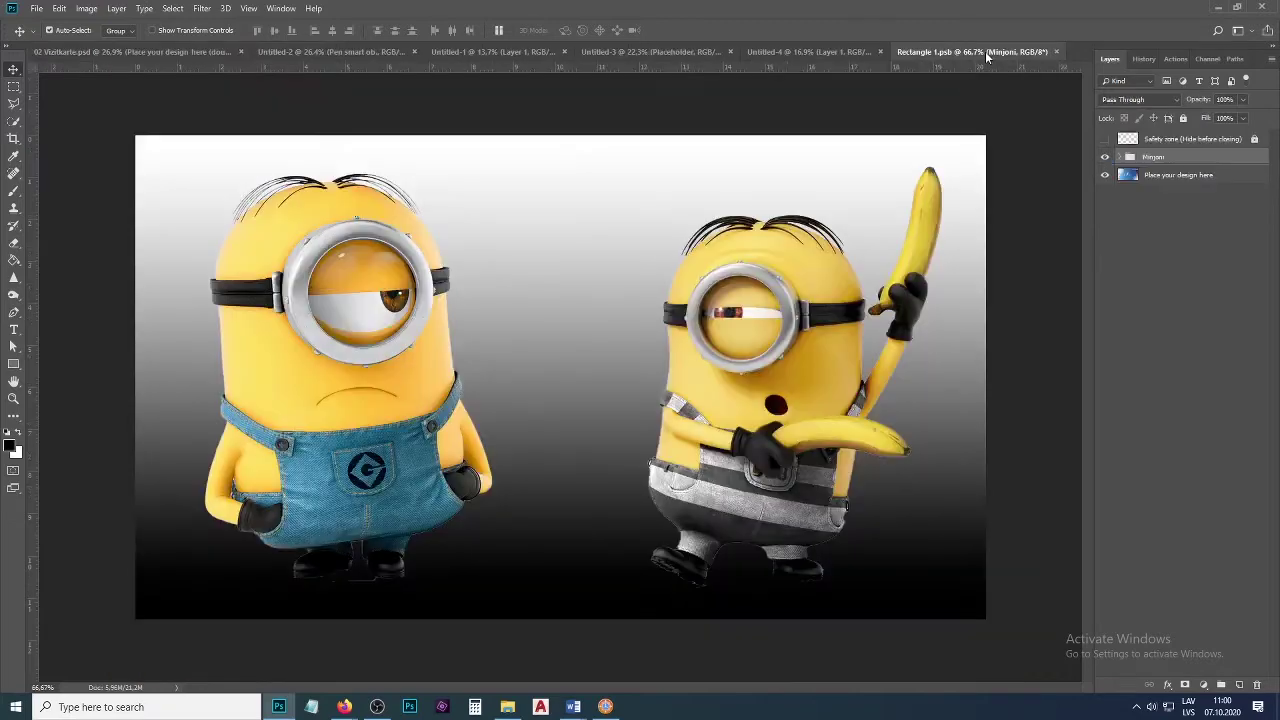
click(1105, 157)
key(ctrl+s)
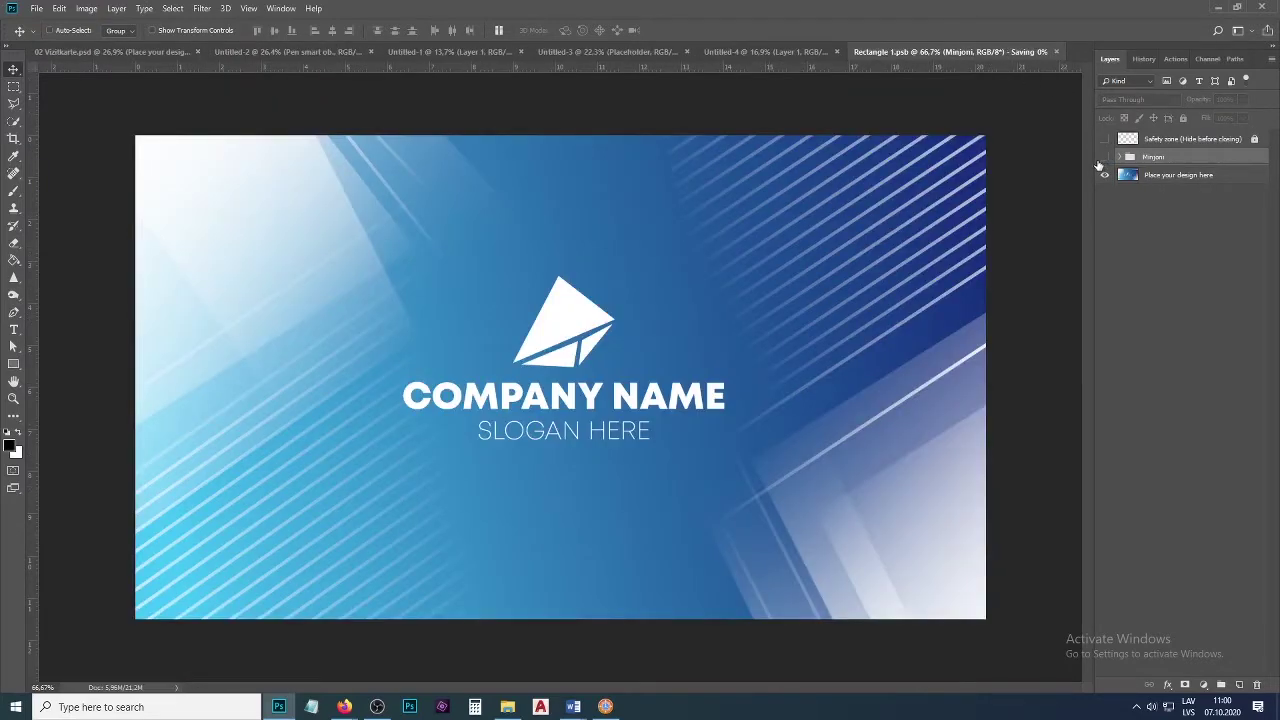
click(82, 51)
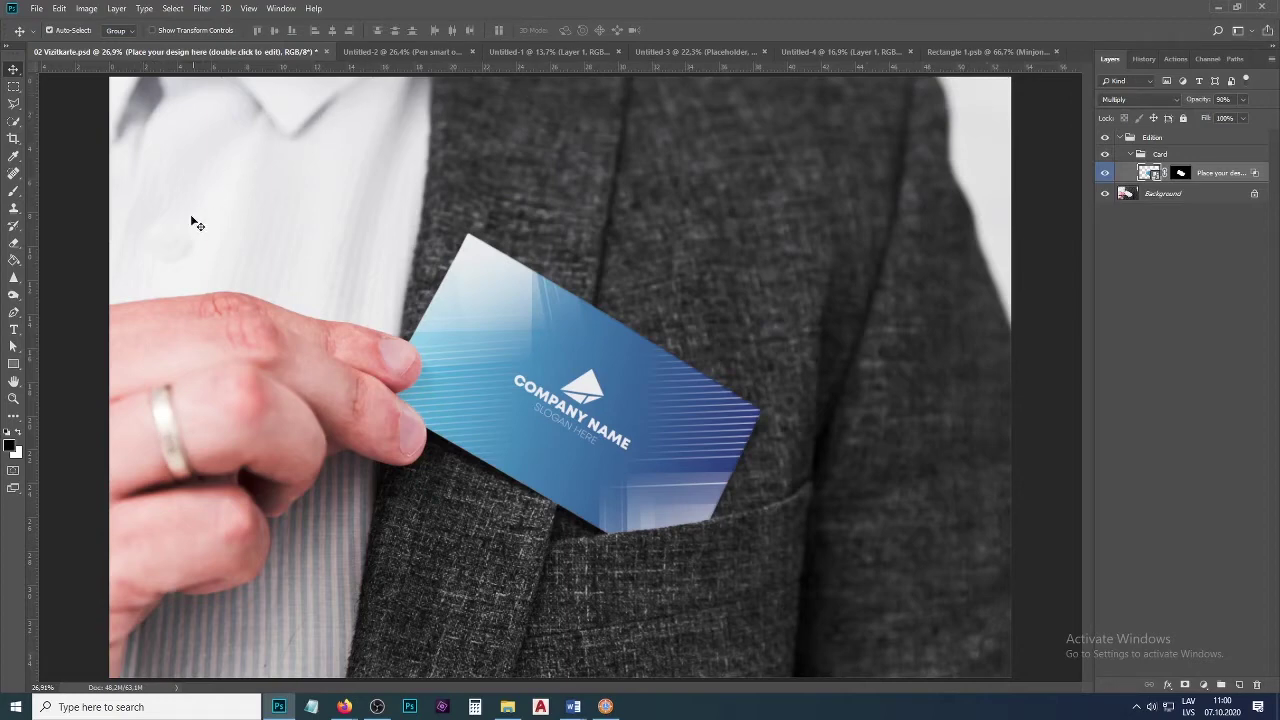
In Untitled-2, hide the pen, phone and I-pad smart object layers, and show them again to compare the mockup with its blank photo.
click(371, 52)
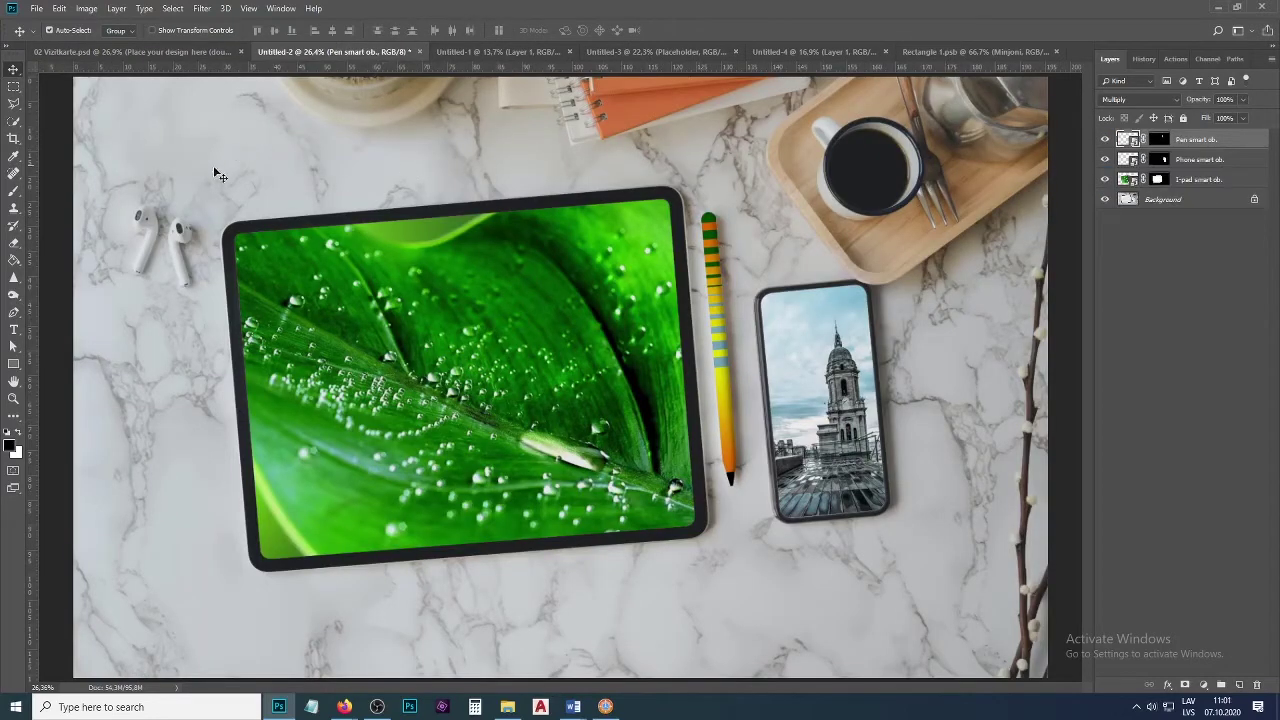
drag(1105, 179, 1105, 140)
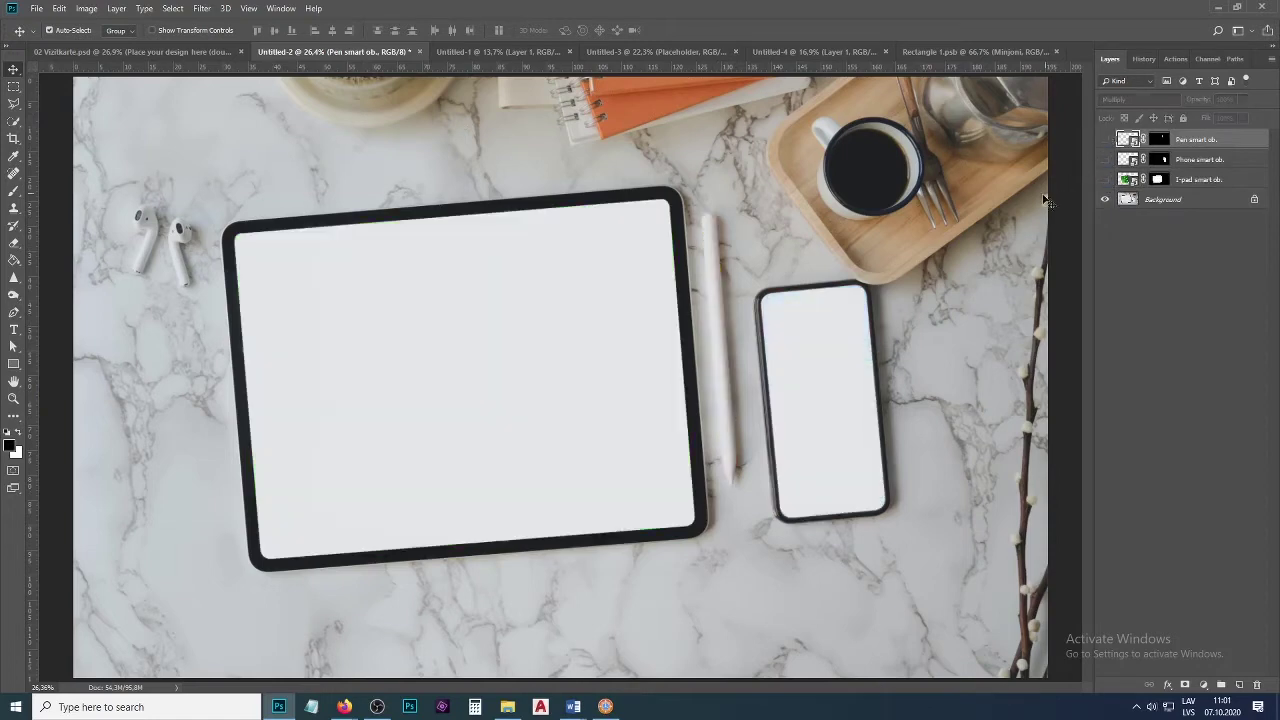
click(1105, 140)
click(1104, 160)
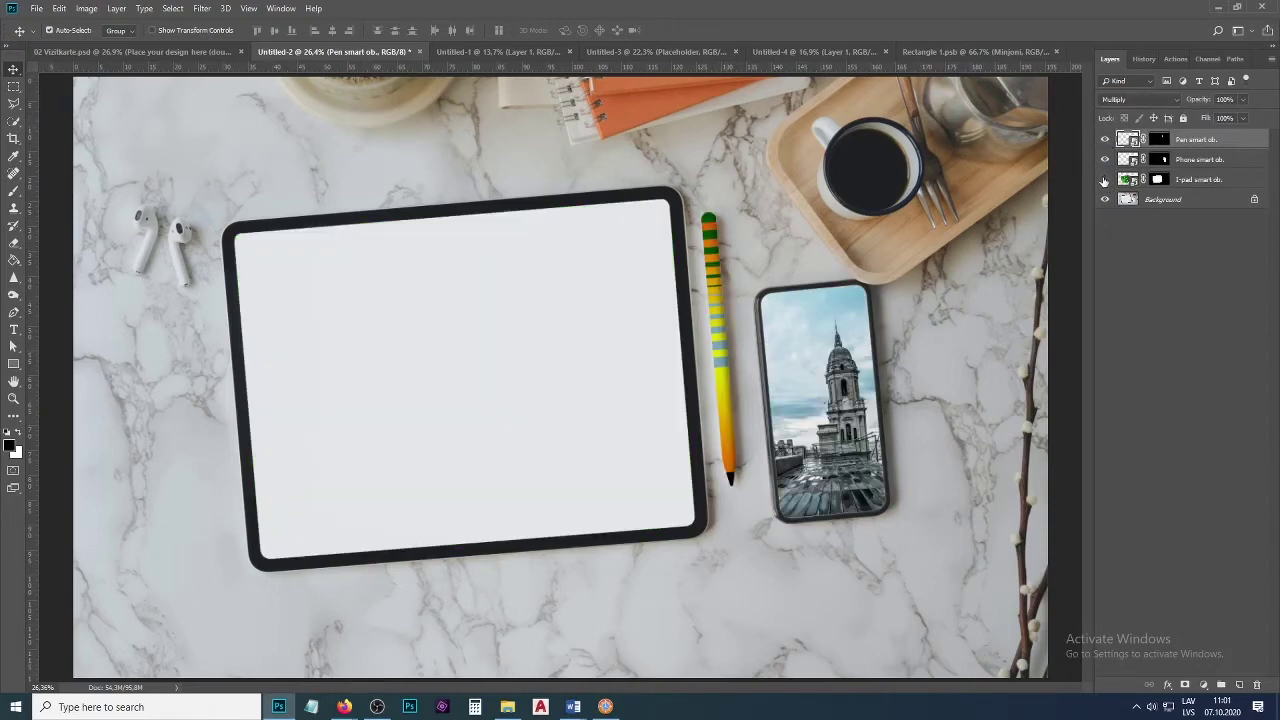
click(1104, 180)
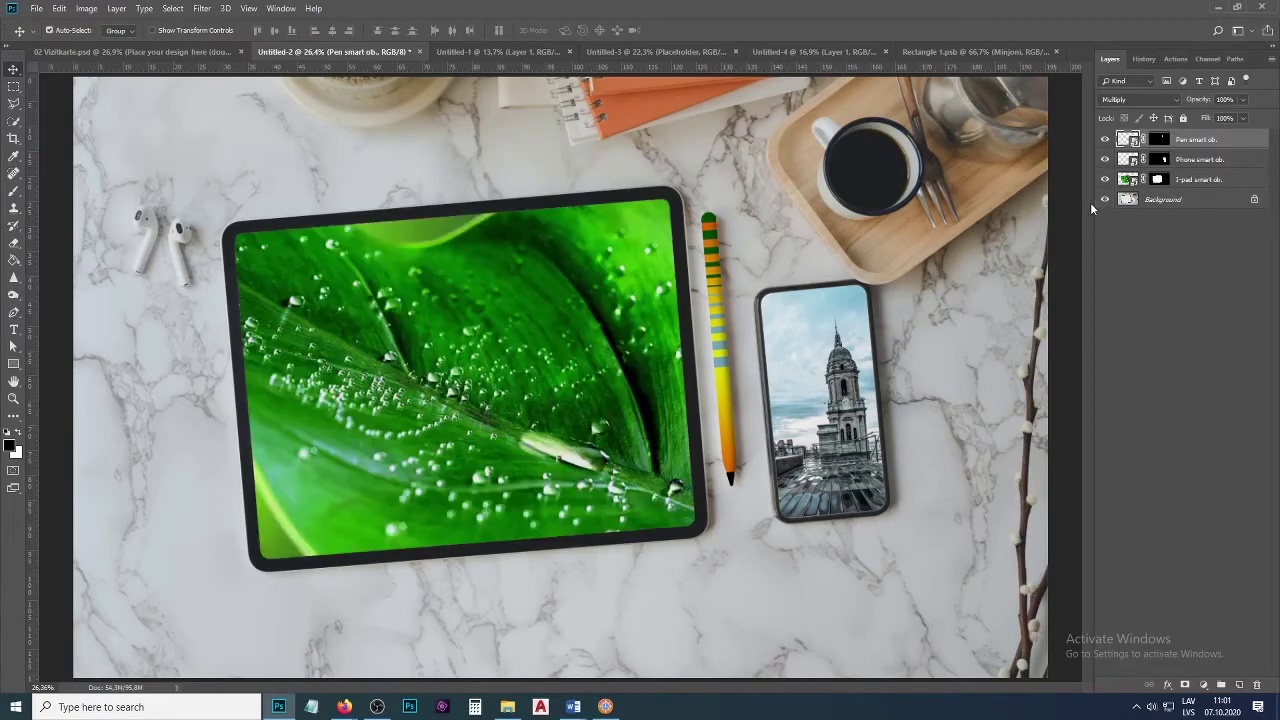
View the clipboard mockup in Untitled-1, the tote bag in Untitled-3 and the wine bottle in Untitled-4.
click(494, 51)
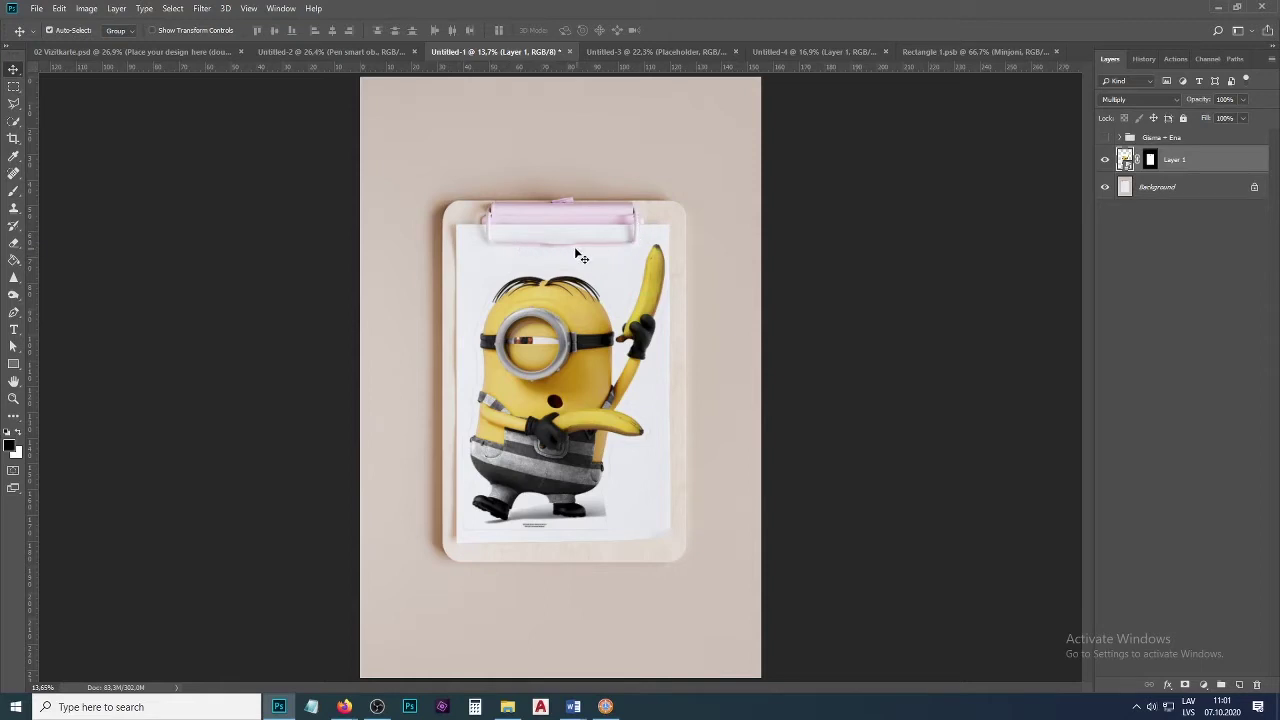
click(600, 51)
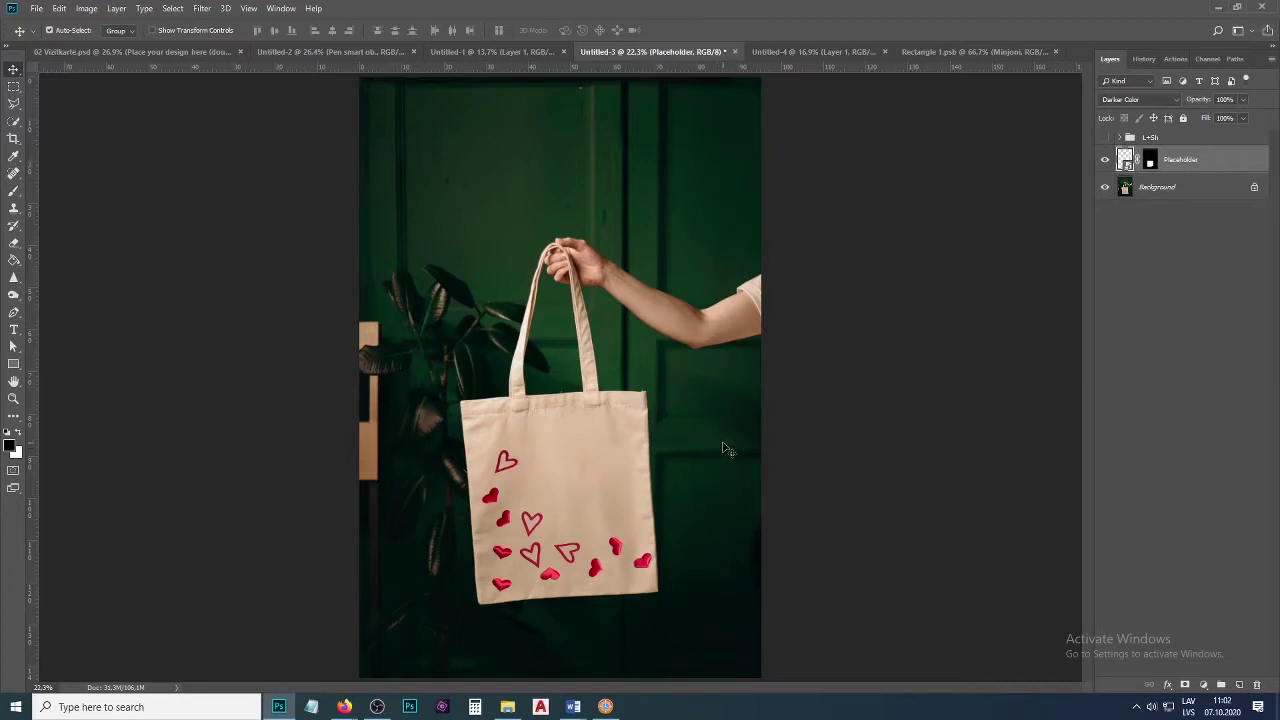
click(821, 50)
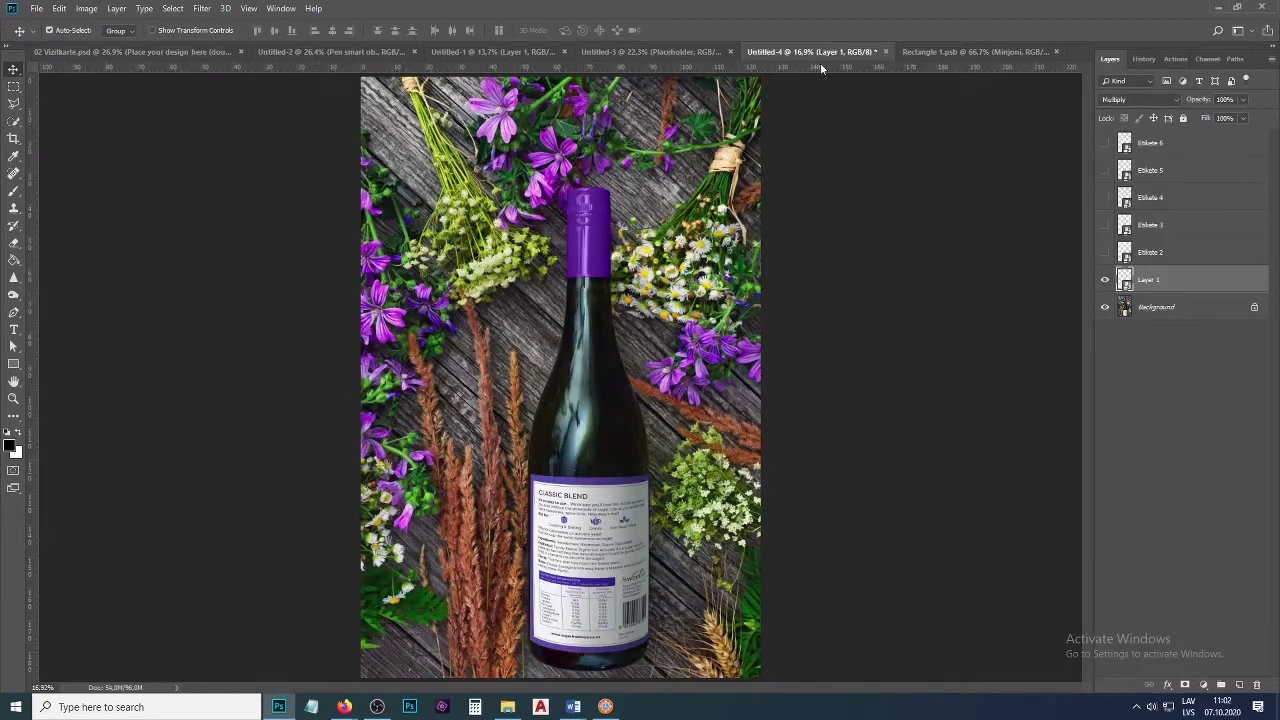
Preview the bottle's alternative labels one at a time, hiding Layer 1 and going through layers Etikete 2 to Etikete 6.
click(1105, 280)
click(1106, 253)
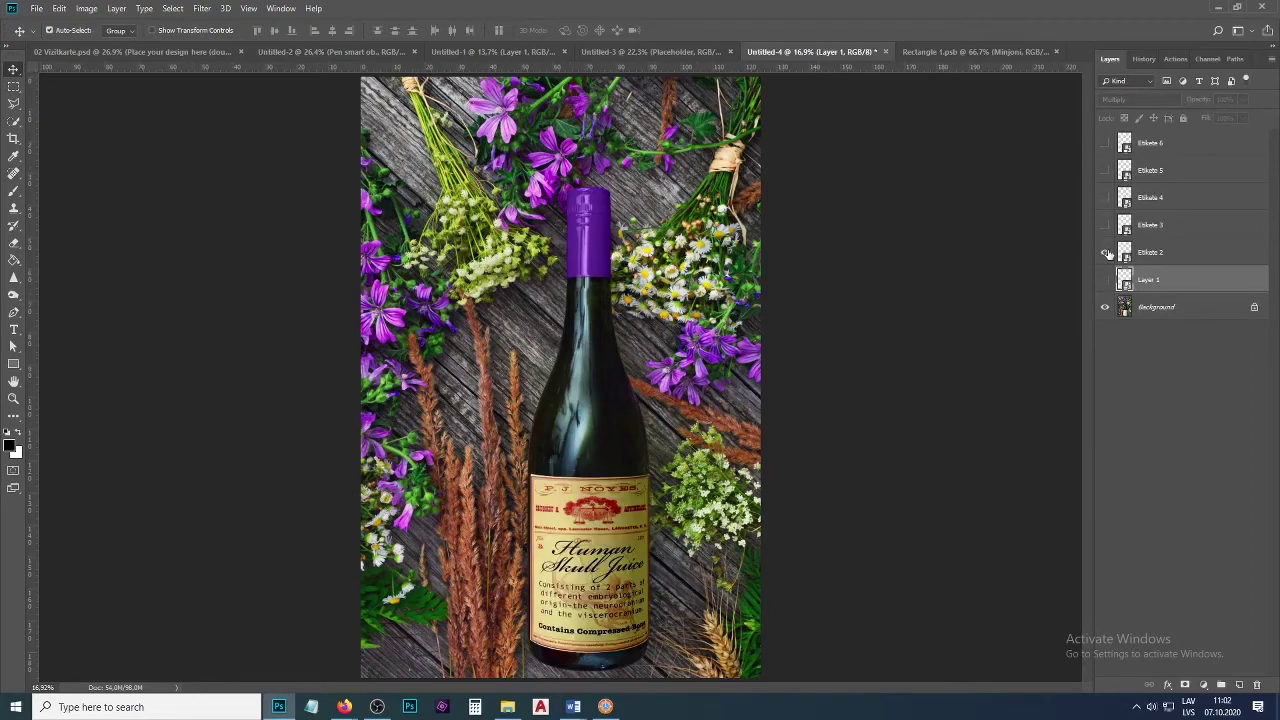
click(1106, 253)
click(1105, 225)
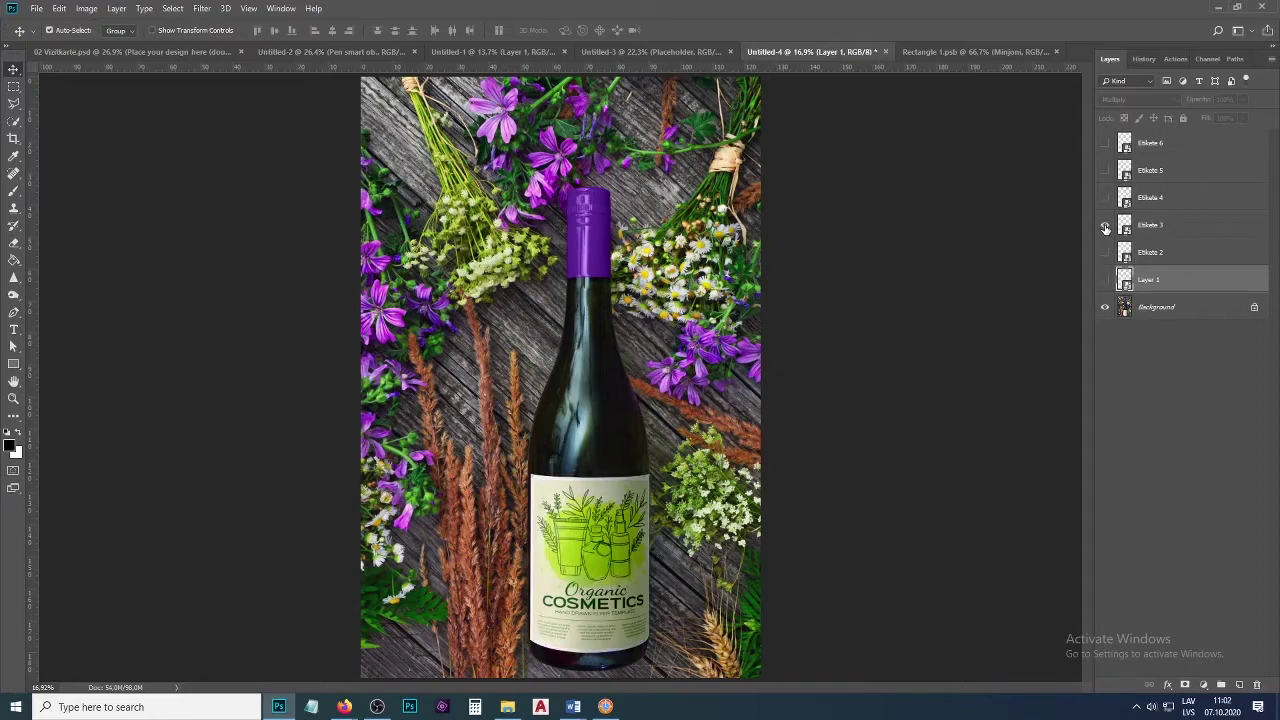
click(1105, 226)
click(1105, 199)
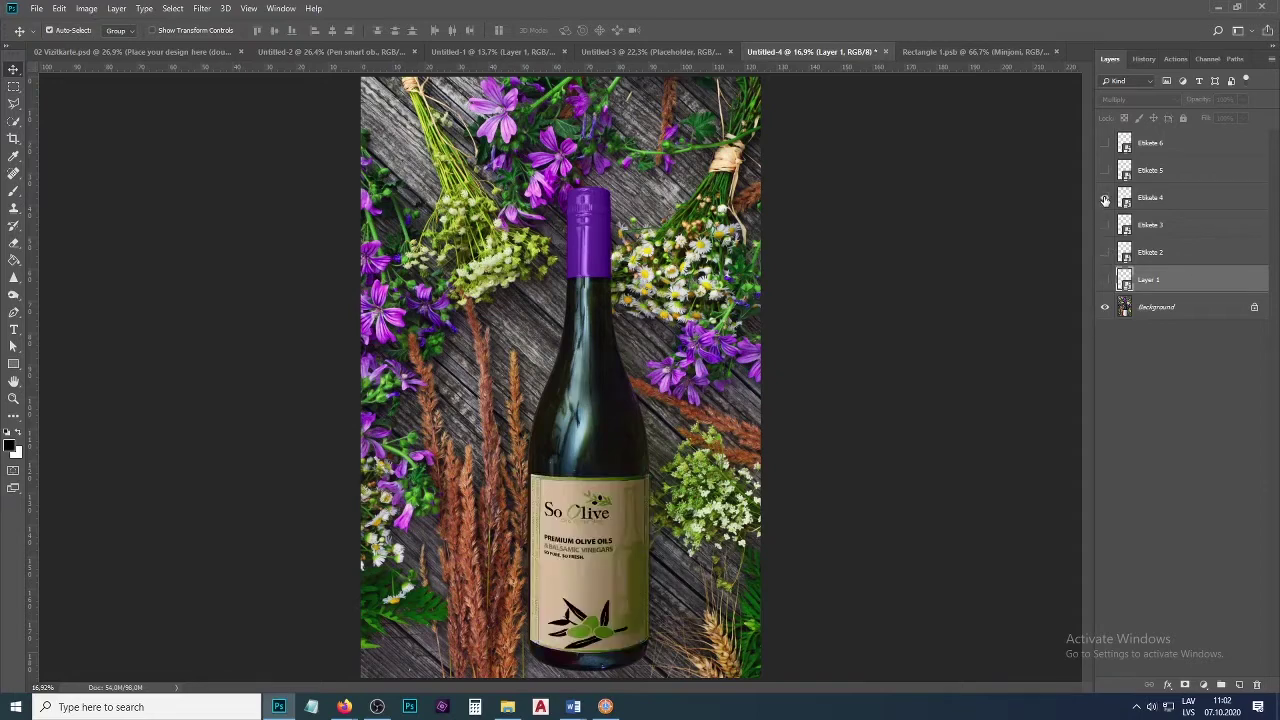
click(1105, 199)
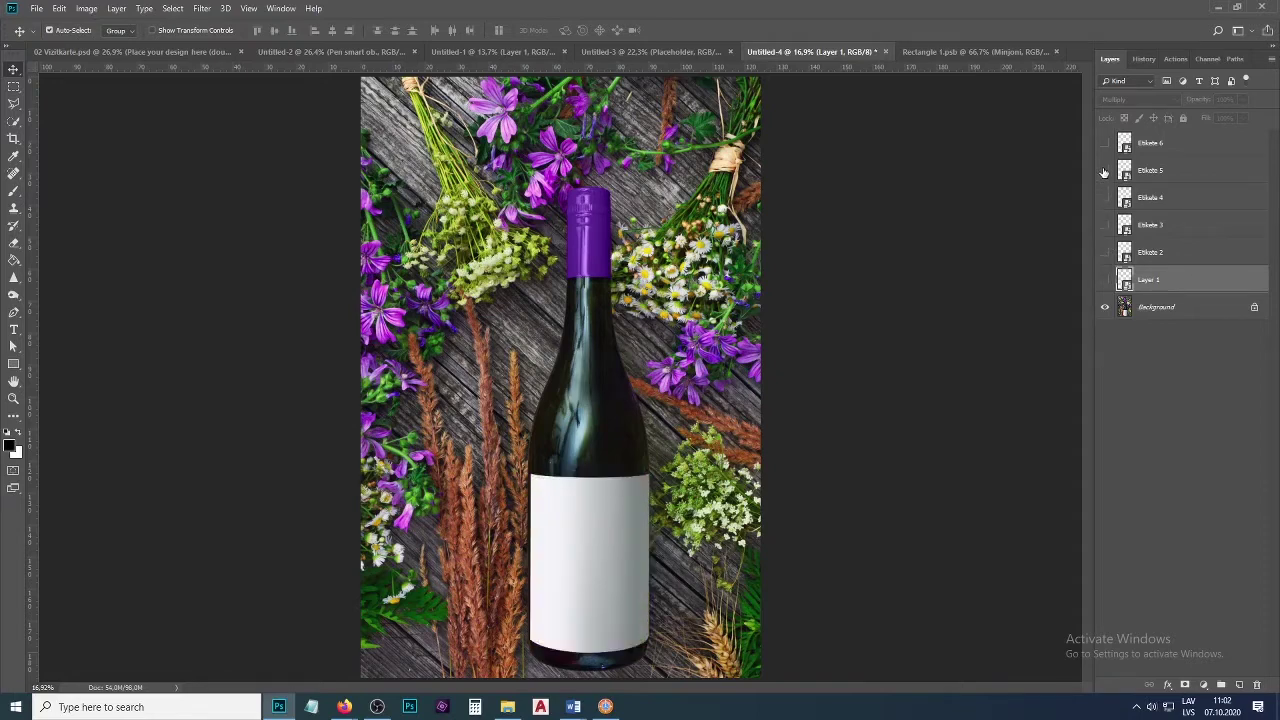
click(1105, 172)
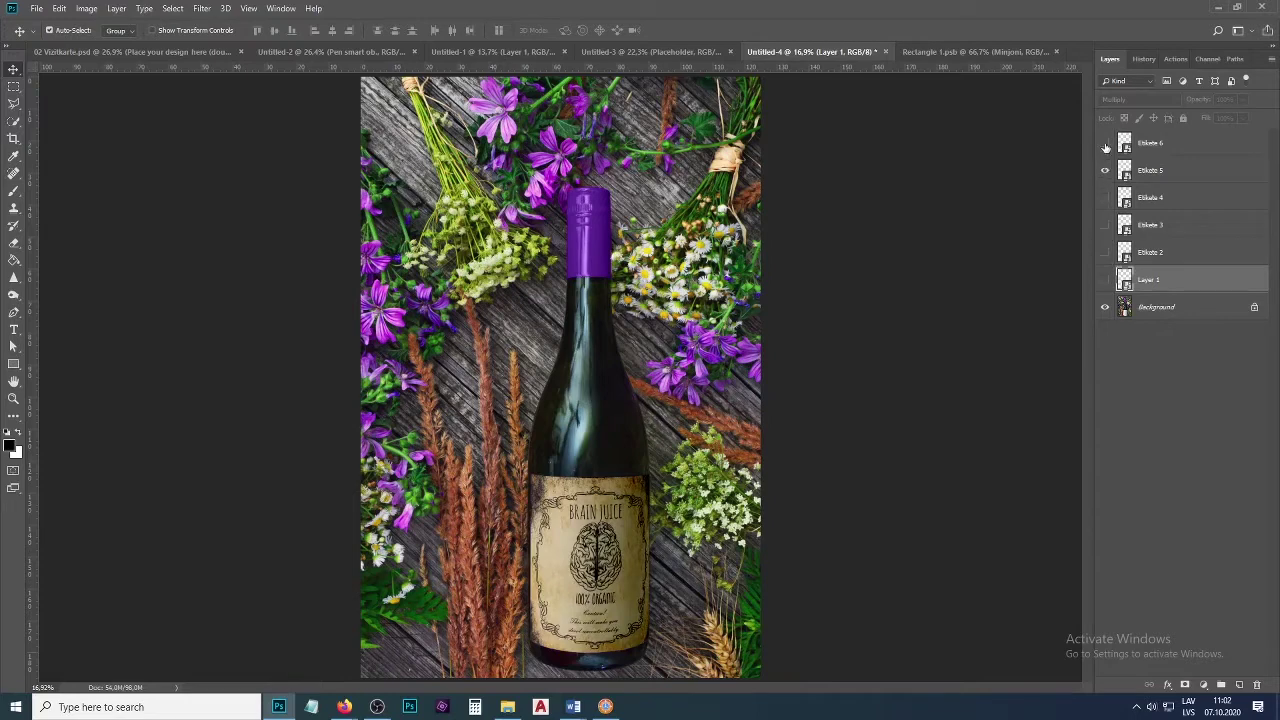
click(1105, 172)
click(1105, 145)
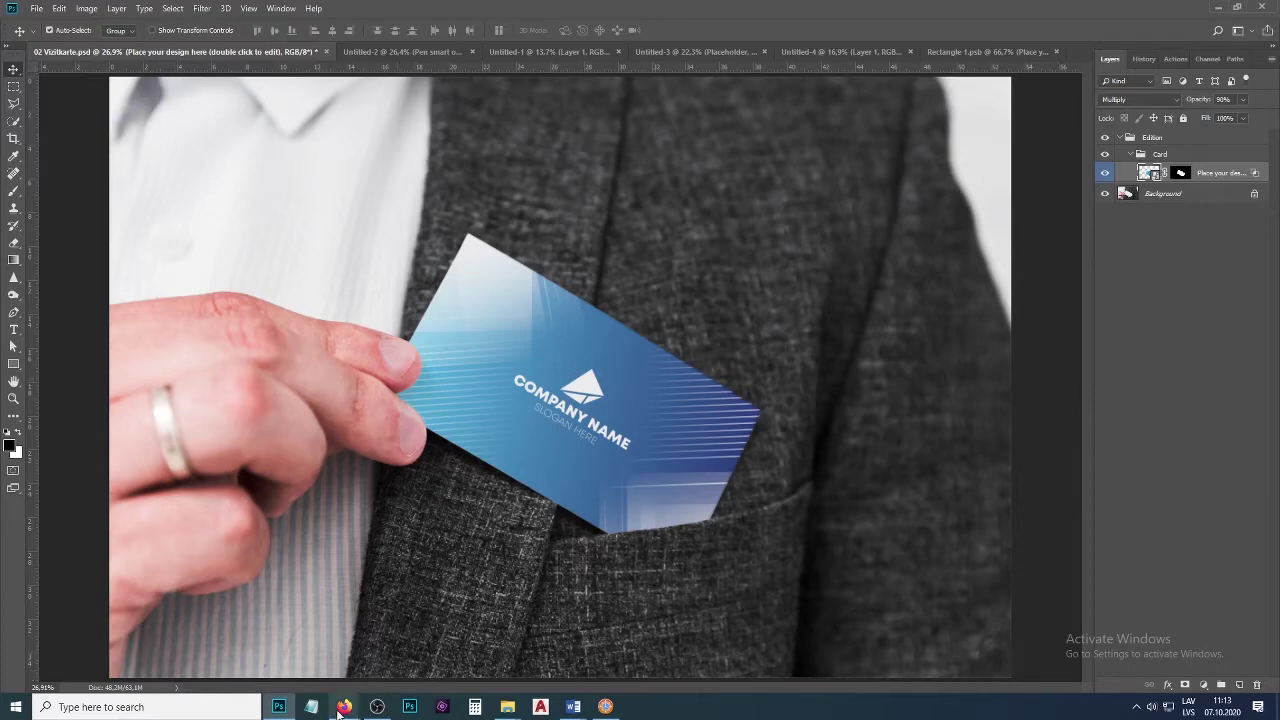
Switch to the Freepik page in Firefox and search all resources for "busines card".
mouse_move(340, 708)
click(420, 680)
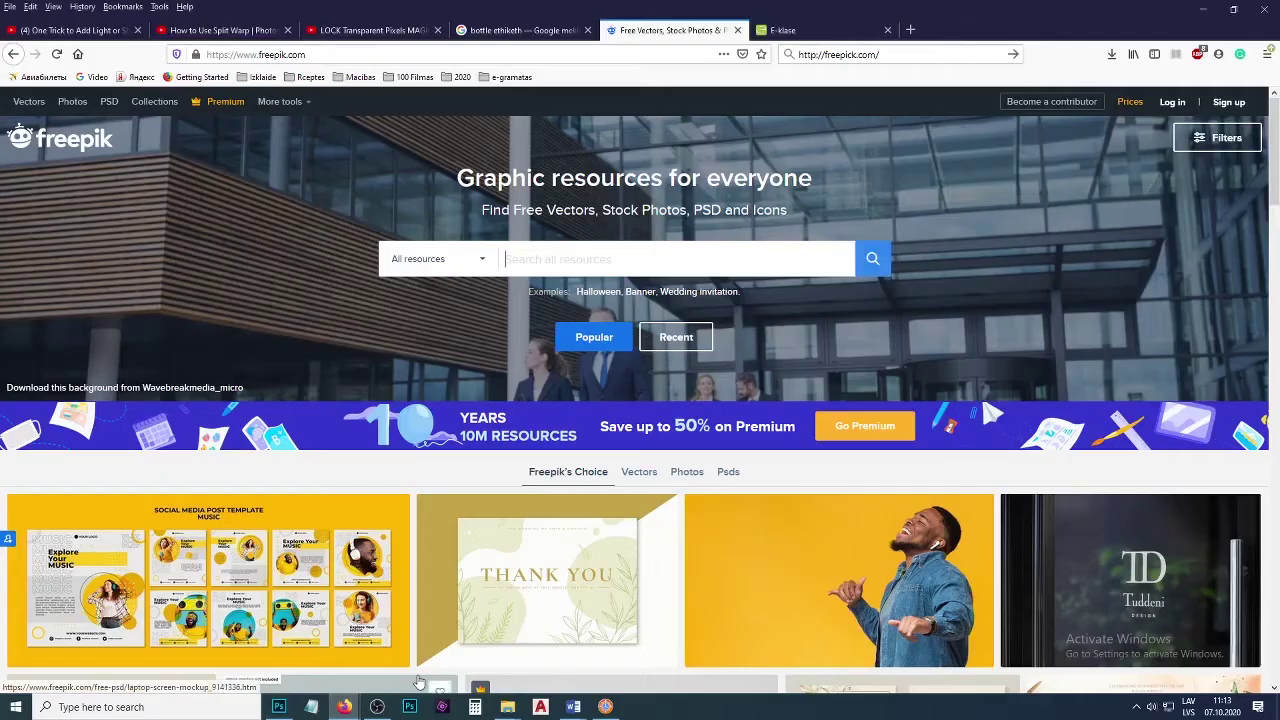
click(355, 57)
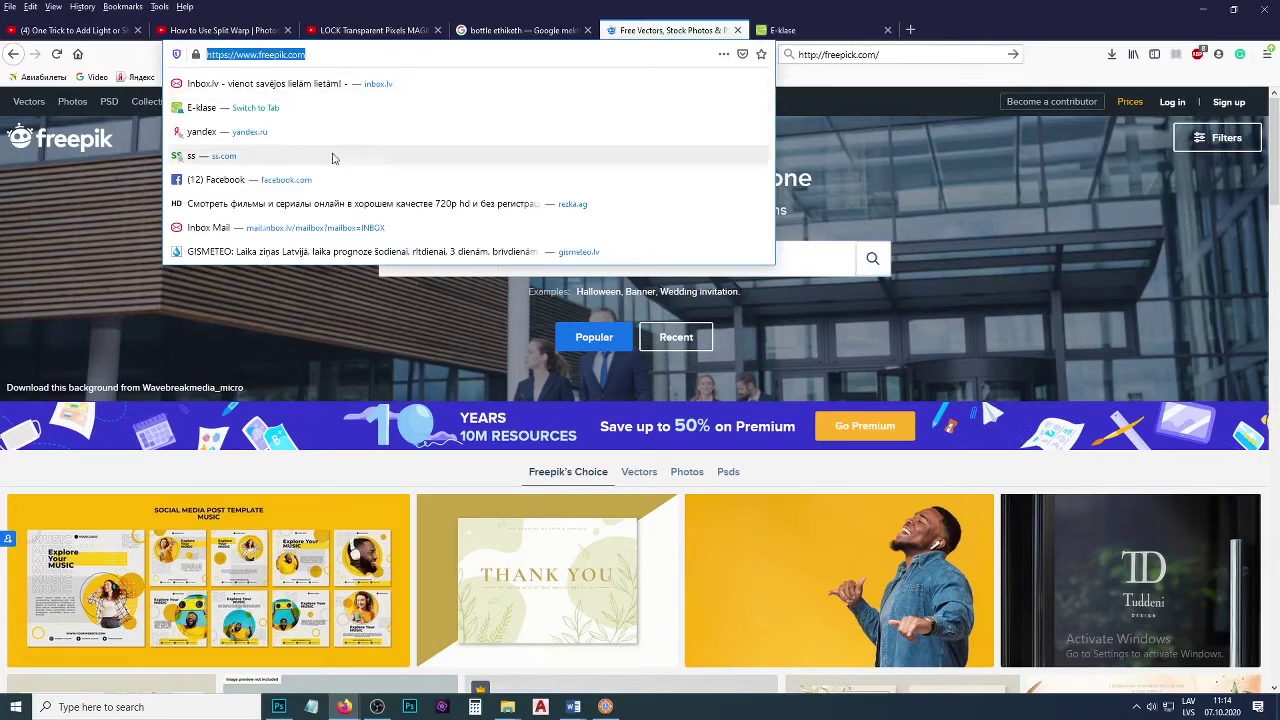
click(905, 54)
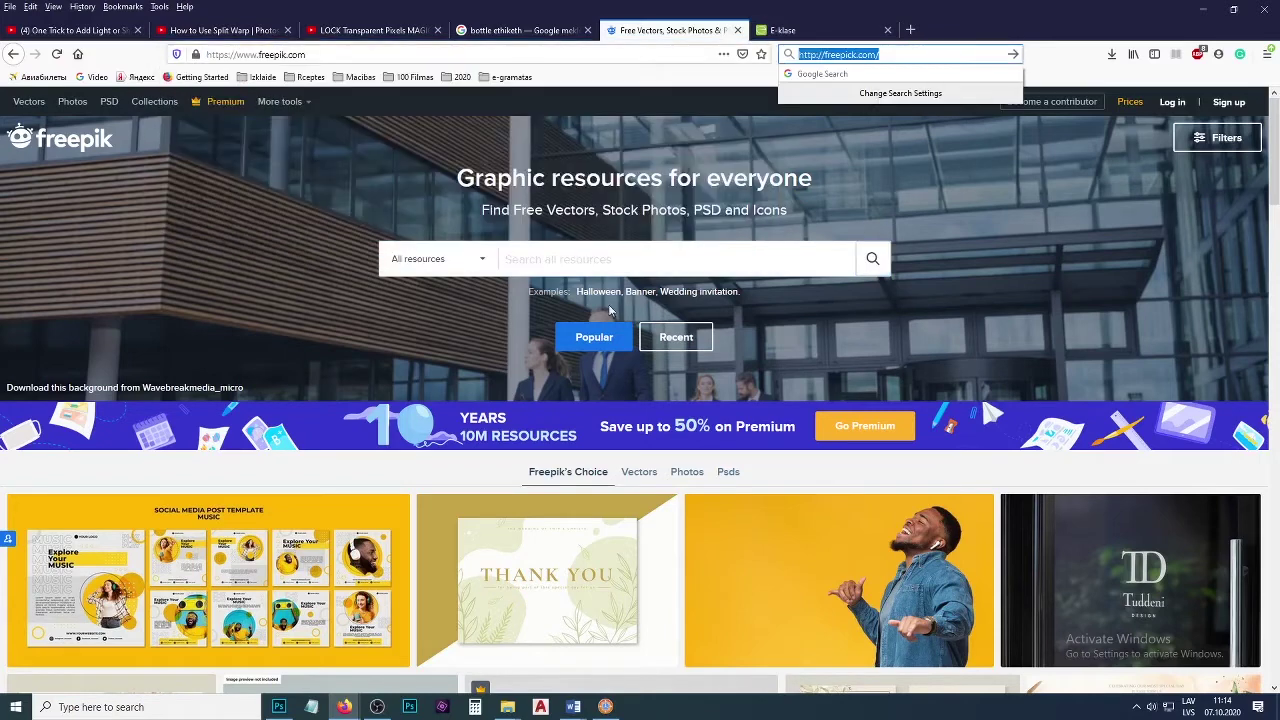
click(583, 274)
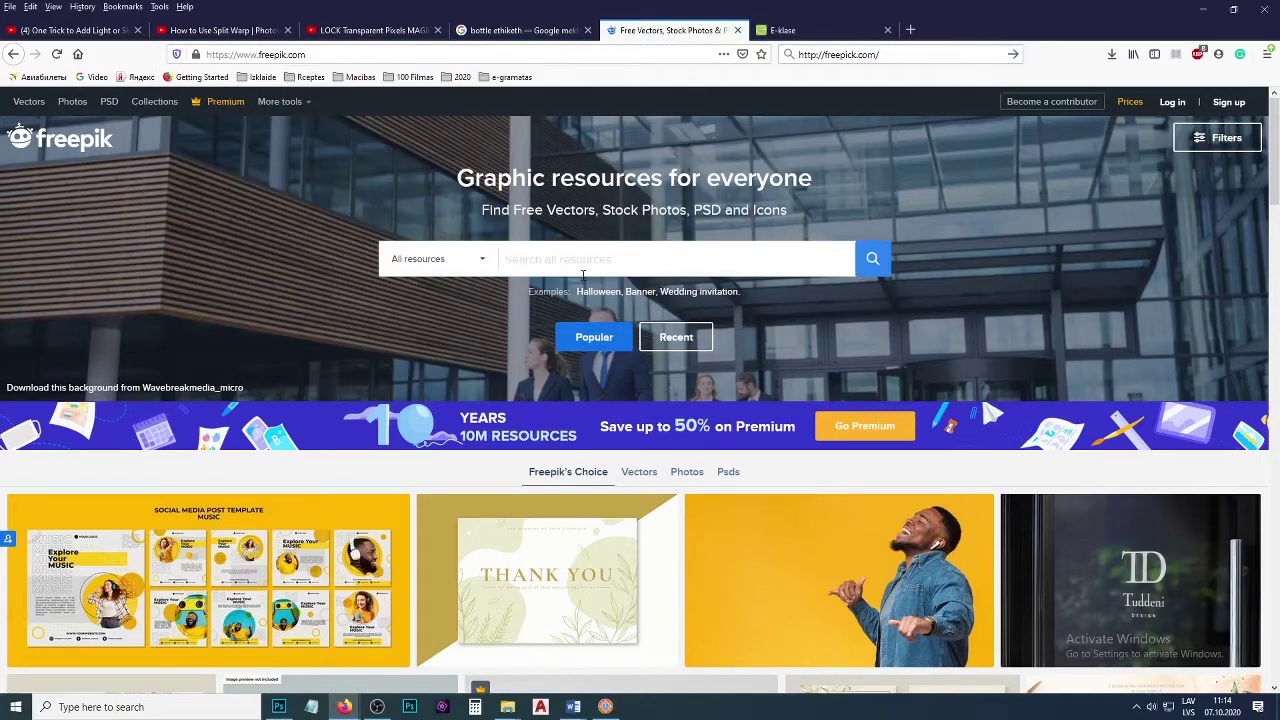
text(busines card)
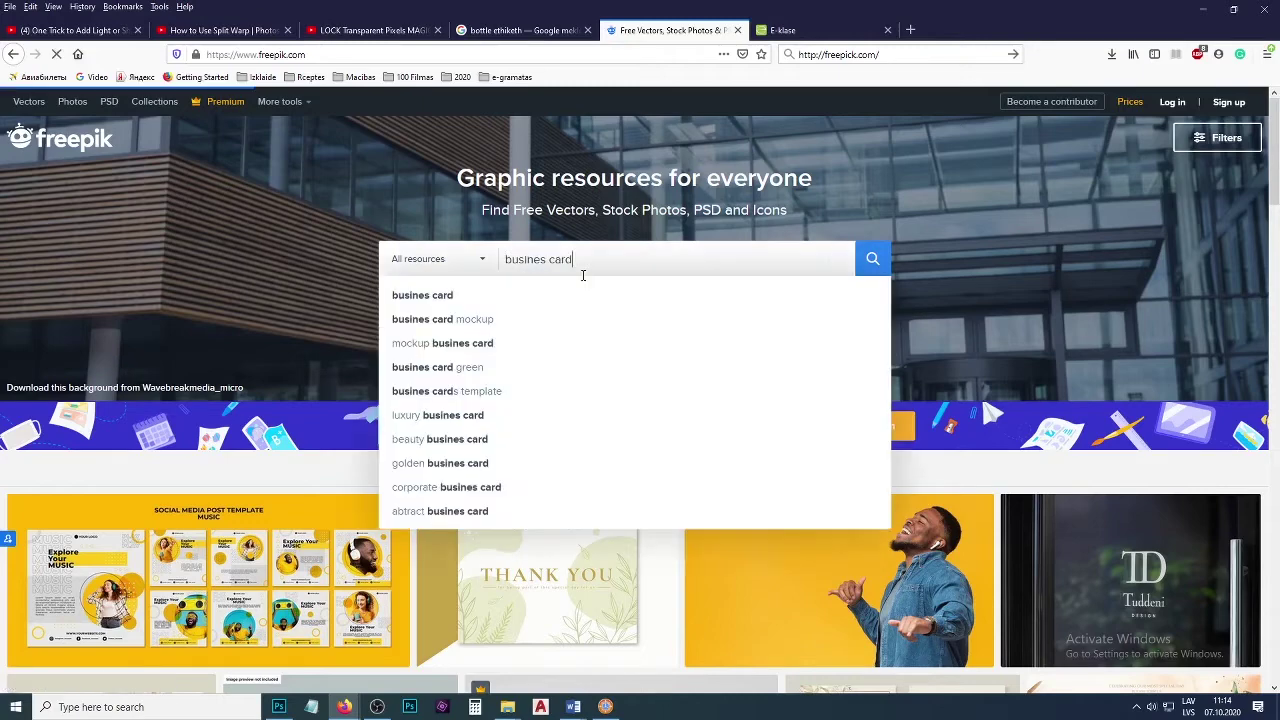
key(Return)
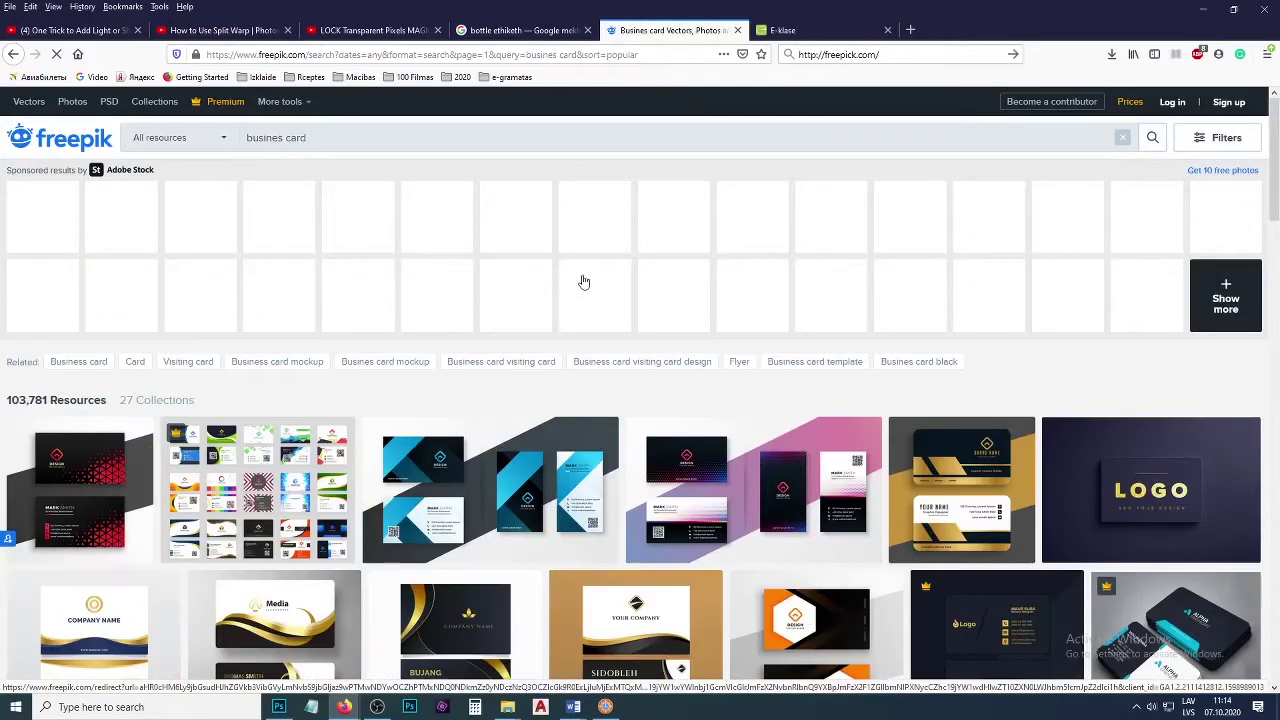
Browse the results, open the elegant realistic wooden background business card mockup and display its download options.
scroll(790, 345, down, 2)
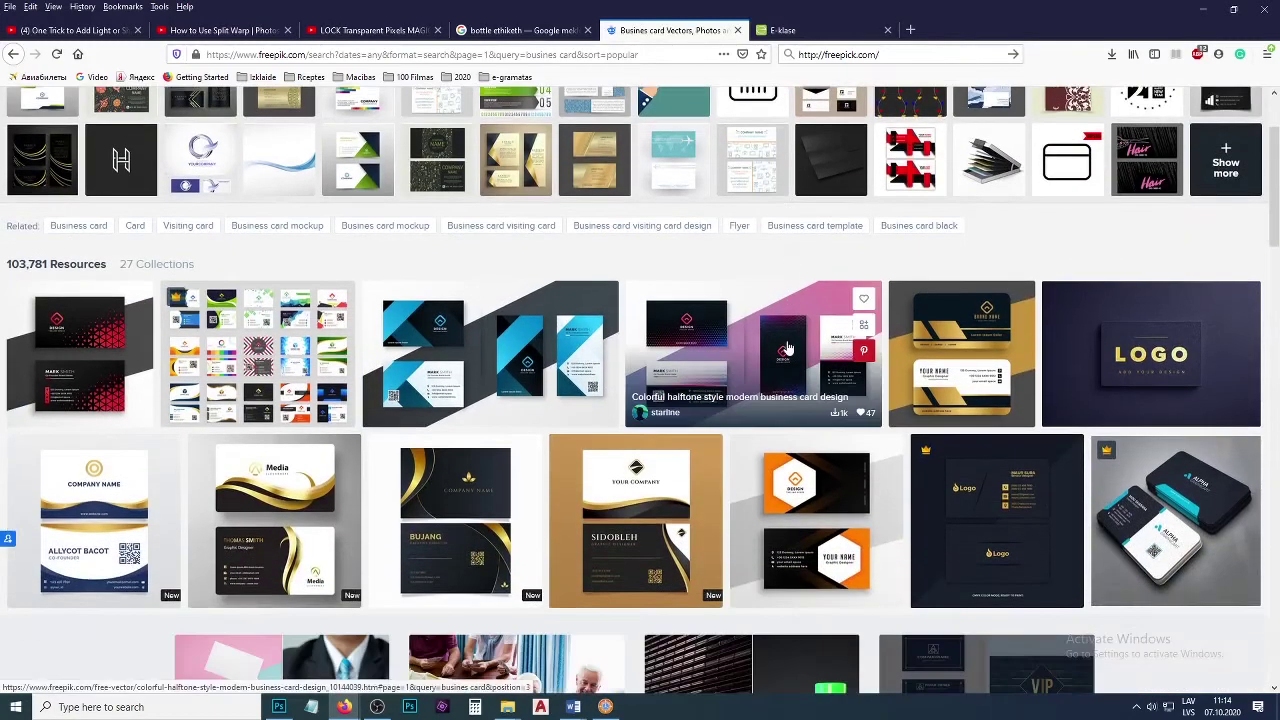
scroll(788, 347, down, 8)
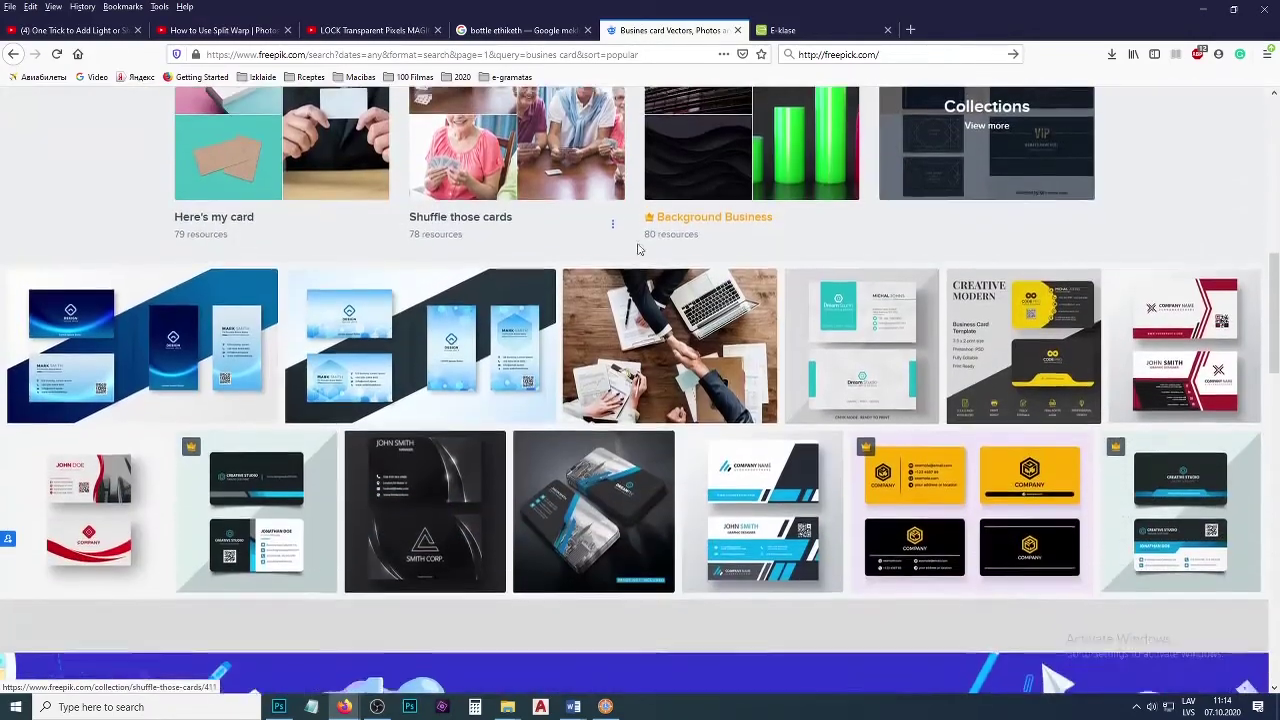
scroll(763, 303, down, 10)
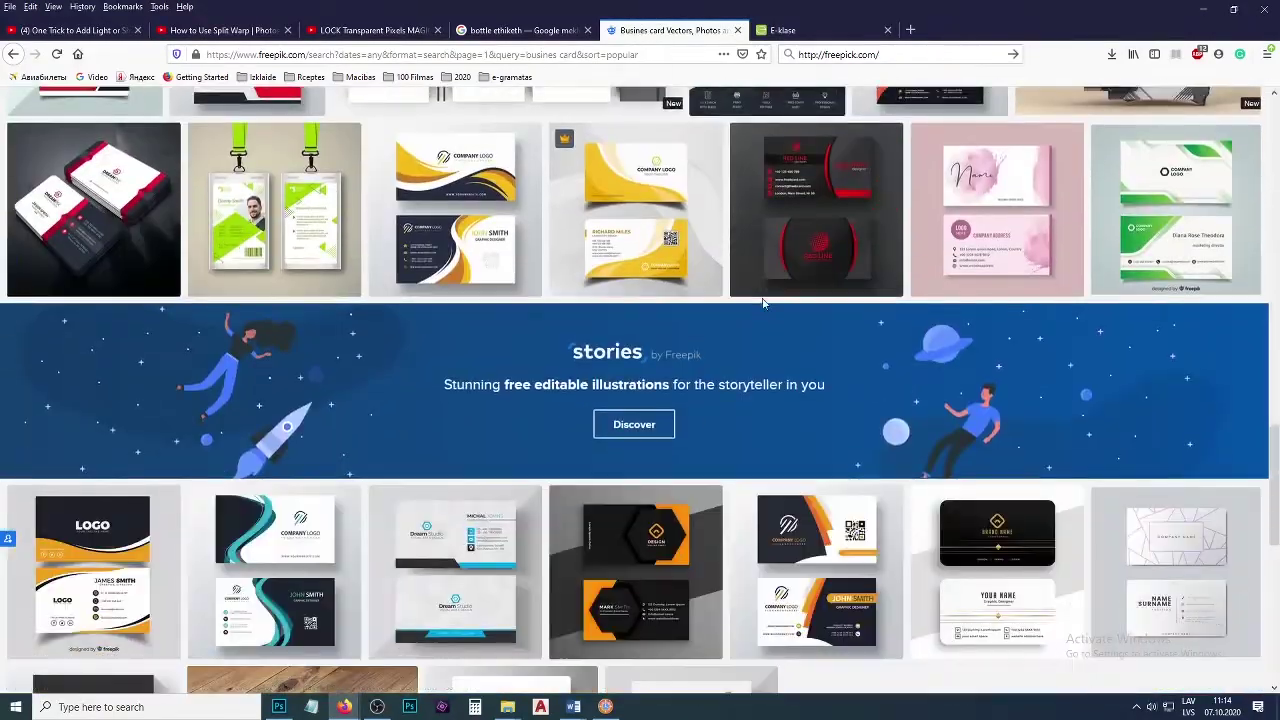
scroll(763, 303, down, 4)
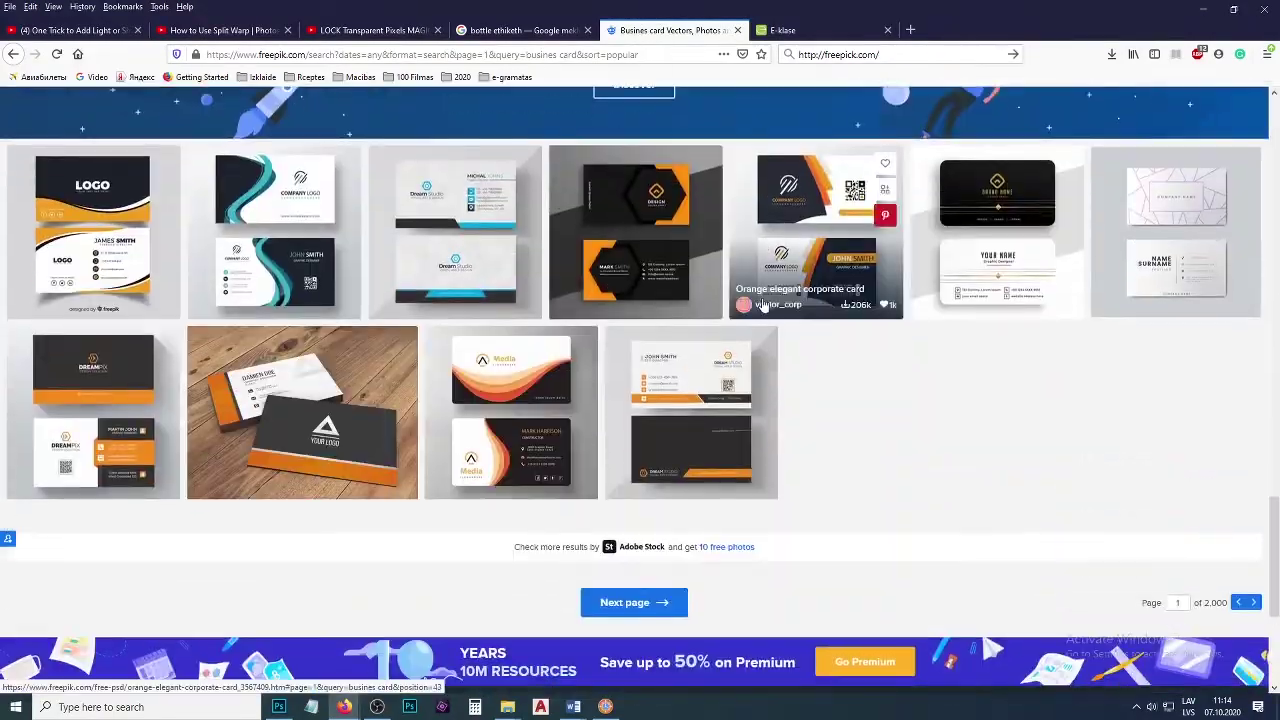
click(305, 416)
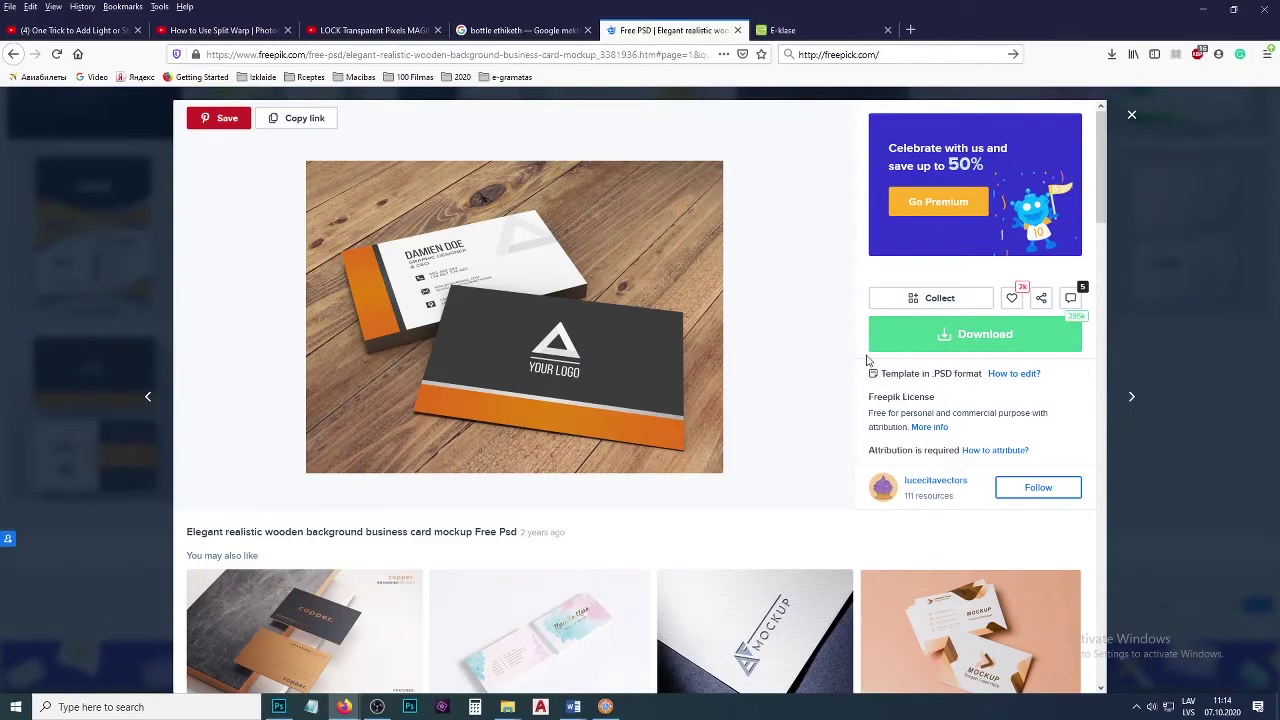
click(988, 337)
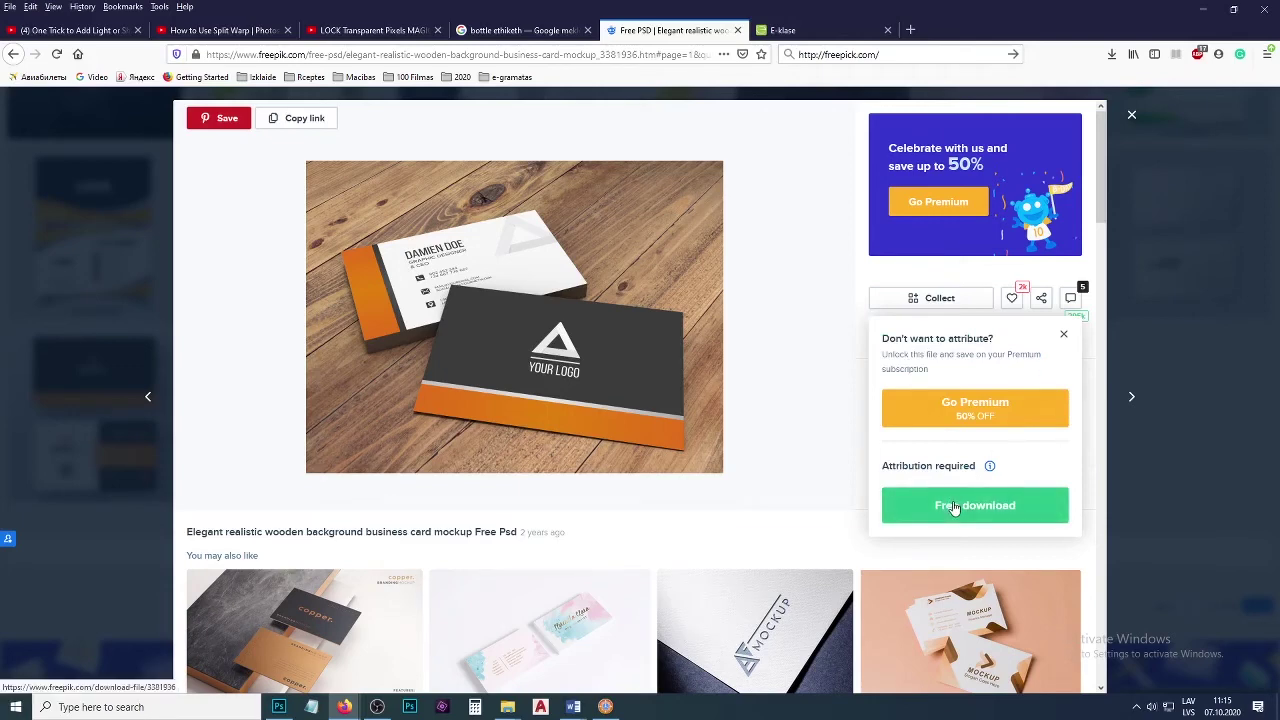
Check the browser's recent downloads and close the business card mockup's preview.
click(1113, 58)
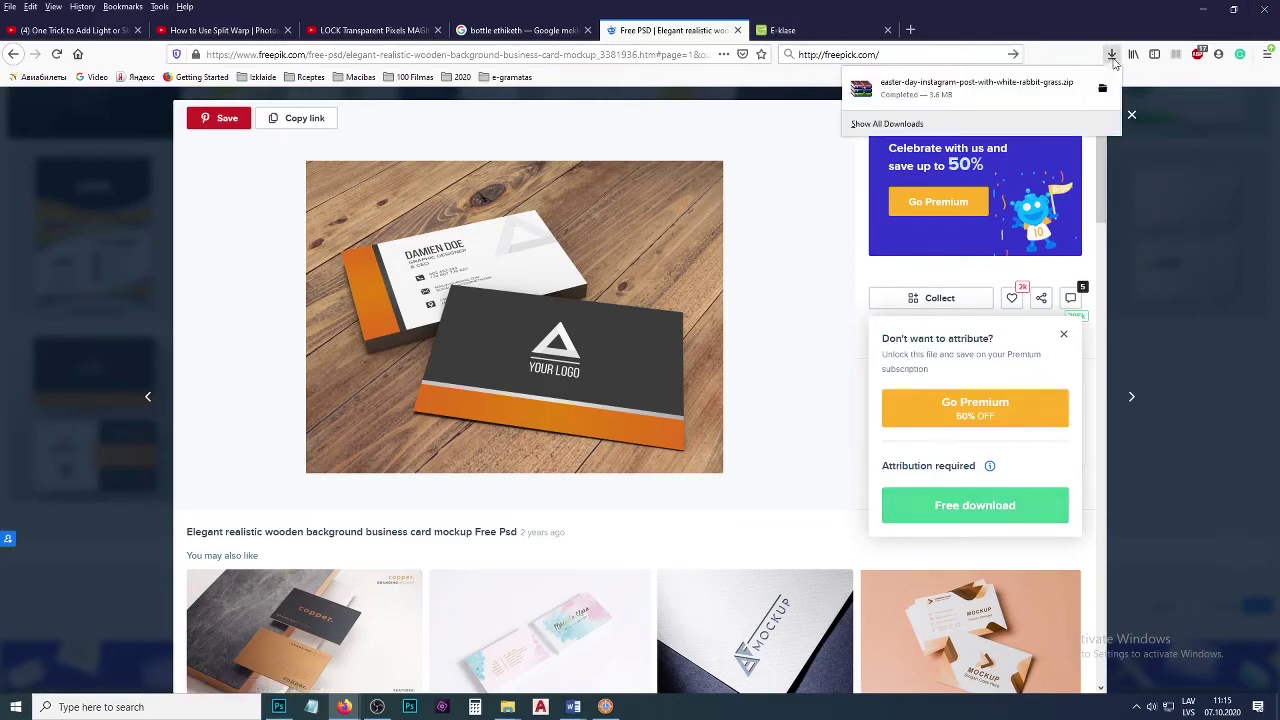
click(1131, 115)
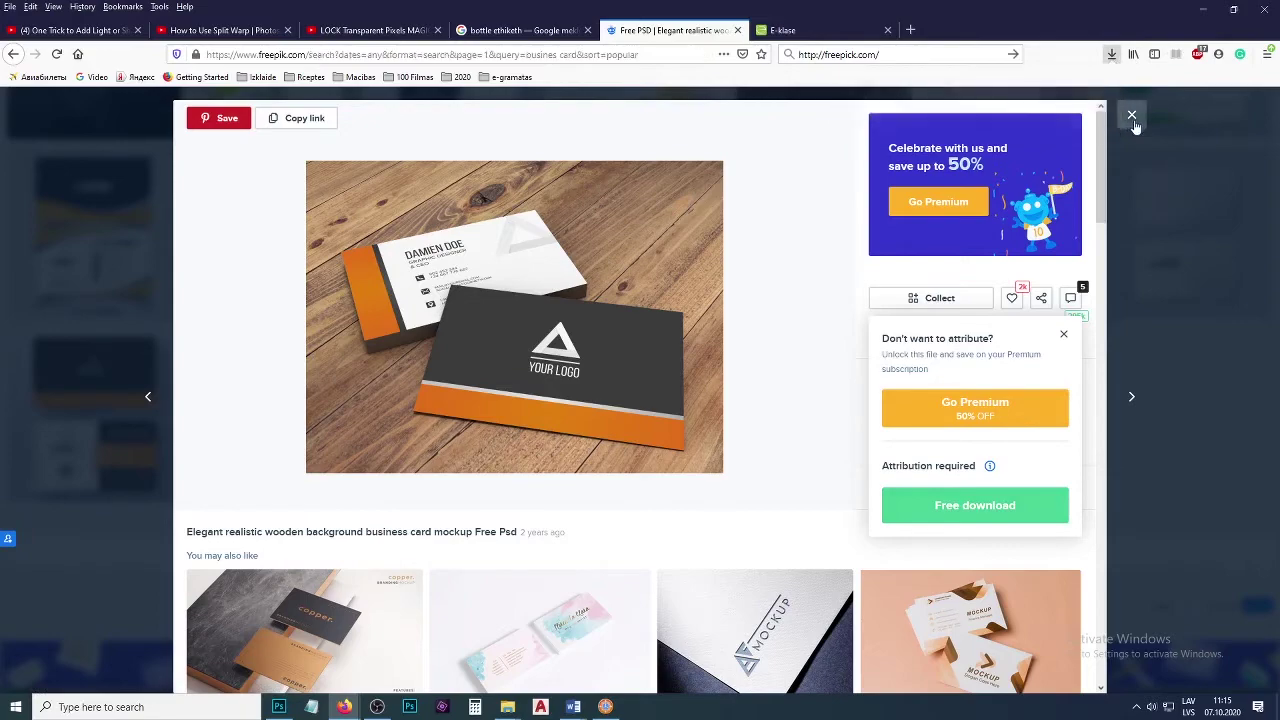
click(1131, 115)
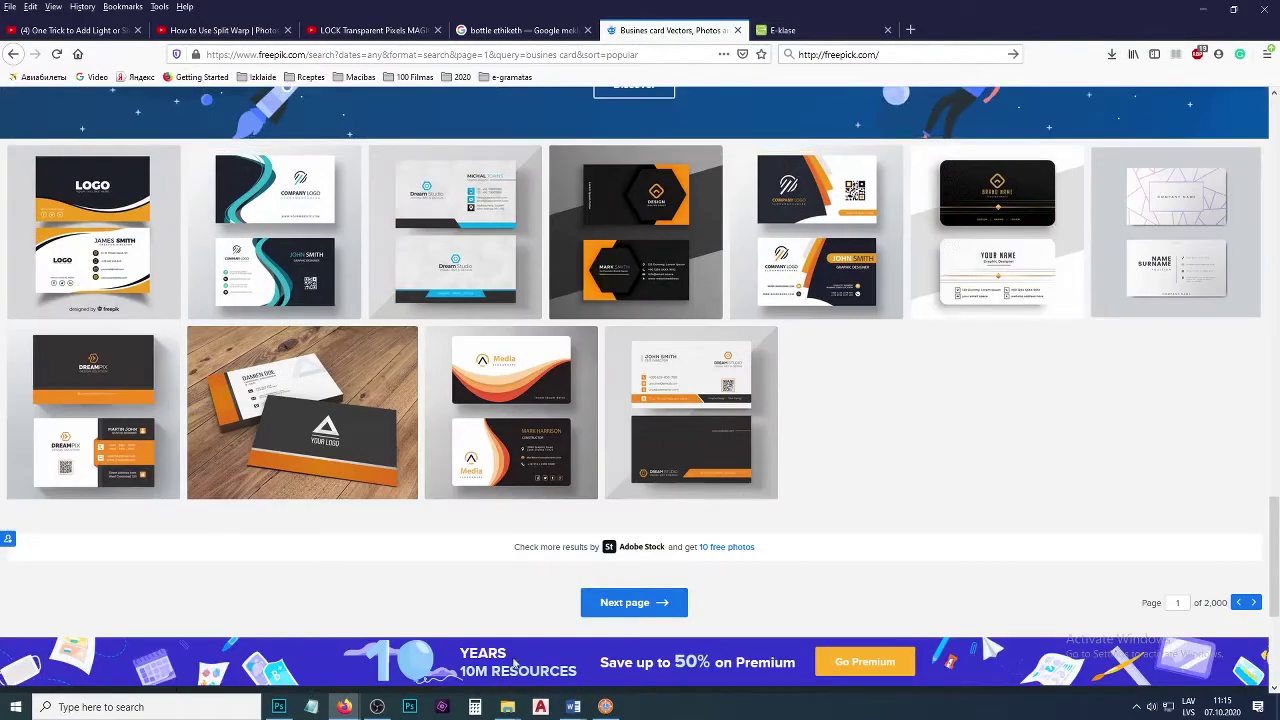
Switch to the Mock up folder in File Explorer and open License free.txt.
mouse_move(507, 707)
click(535, 655)
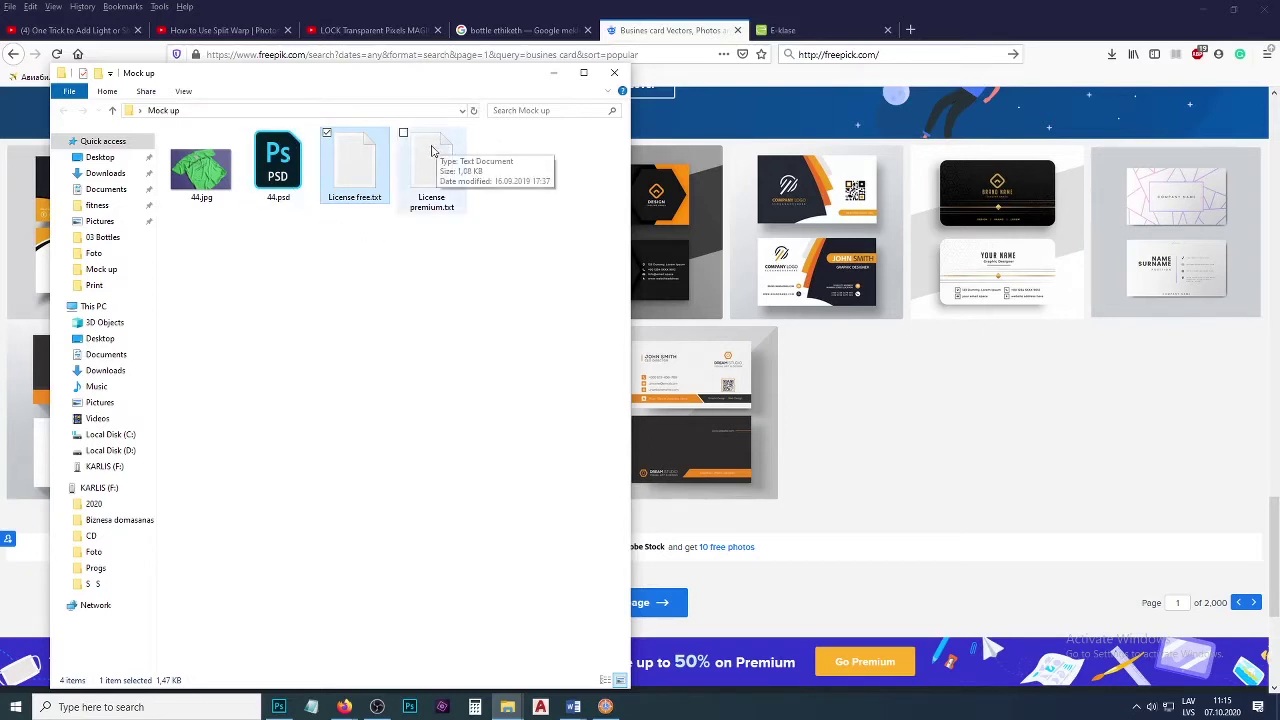
double_click(355, 177)
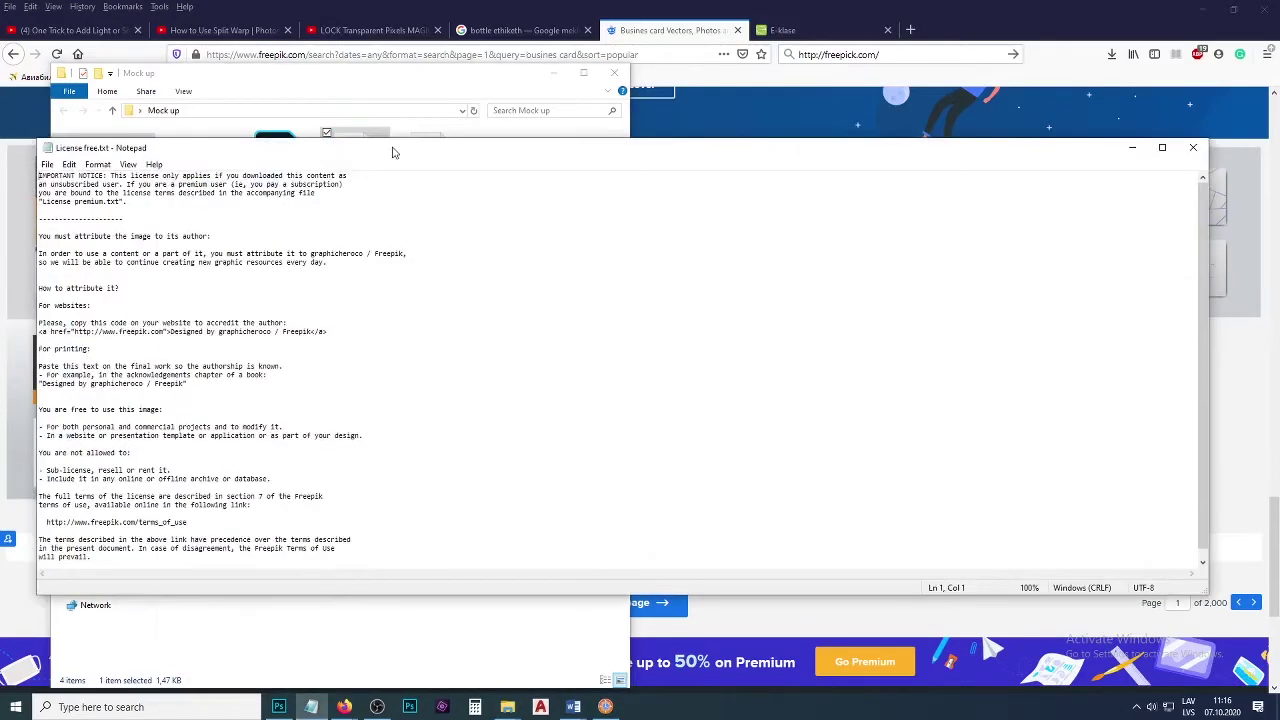
Move the license text window below the folder's files and highlight the website attribution code line.
drag(393, 152, 407, 246)
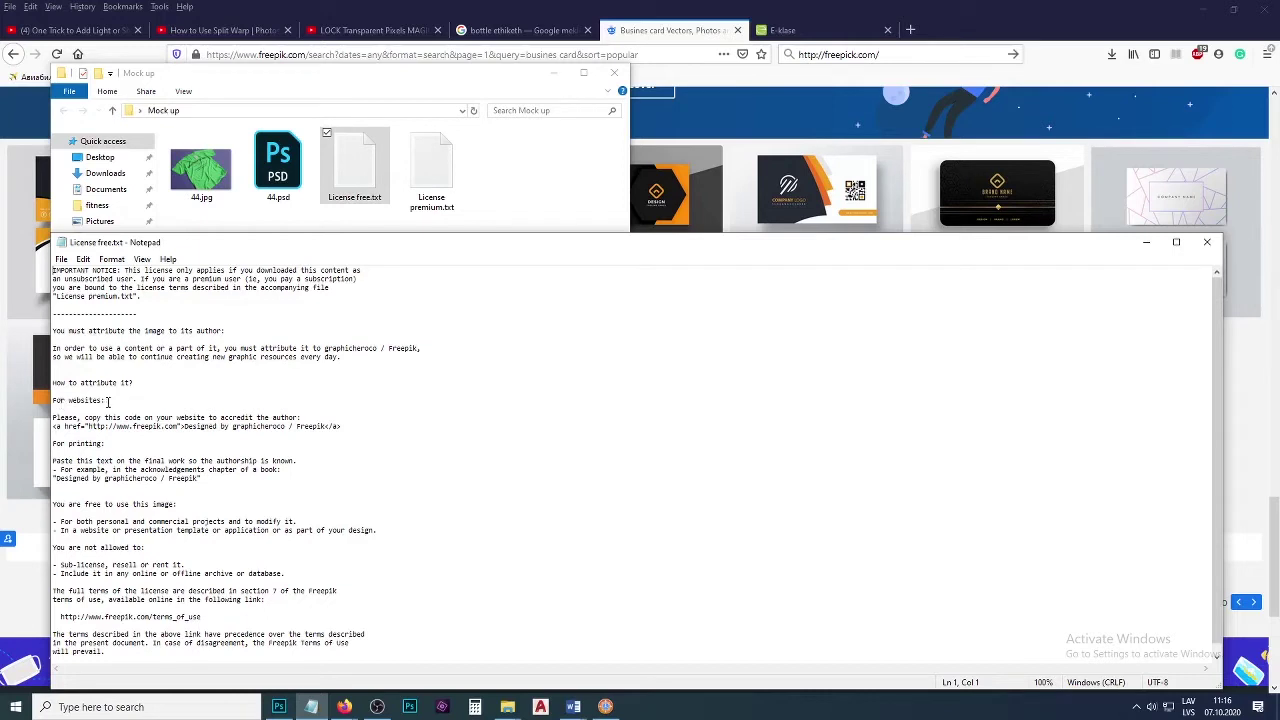
drag(111, 400, 57, 402)
drag(353, 427, 52, 428)
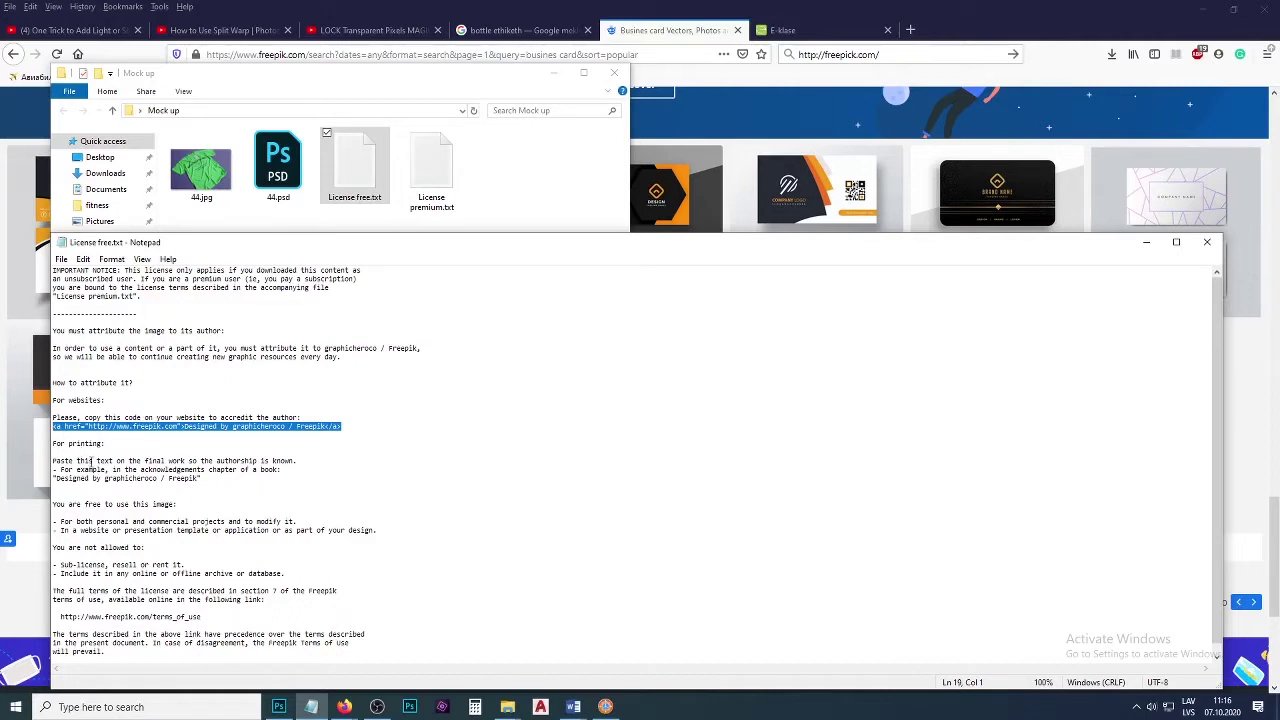
Highlight the printing attribution line in the license text, and close the text file and the Mock up folder.
drag(201, 478, 55, 481)
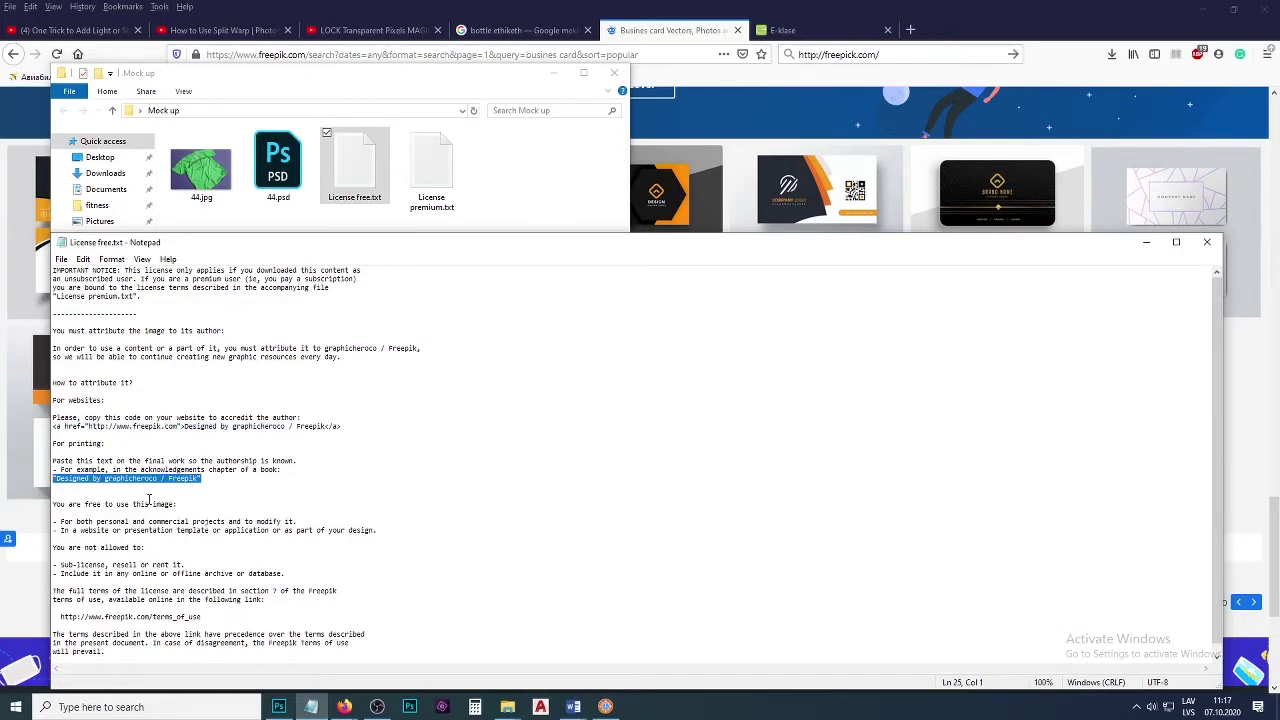
click(1208, 243)
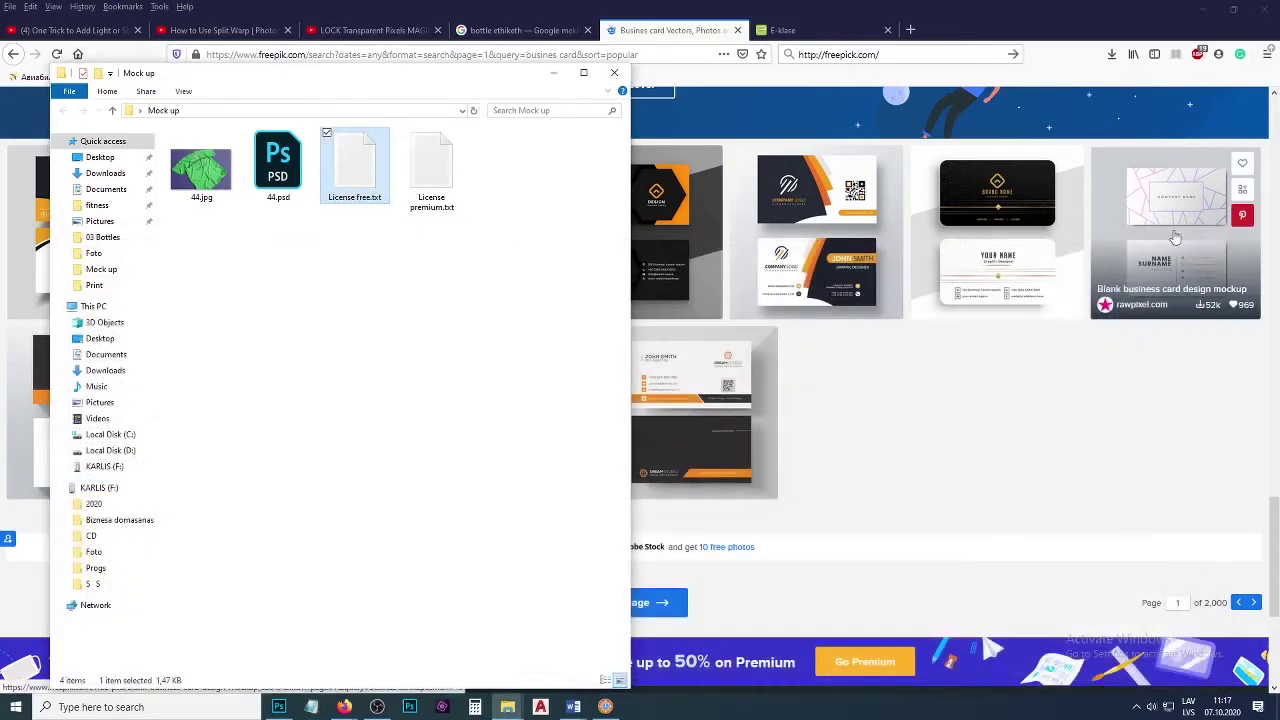
click(614, 74)
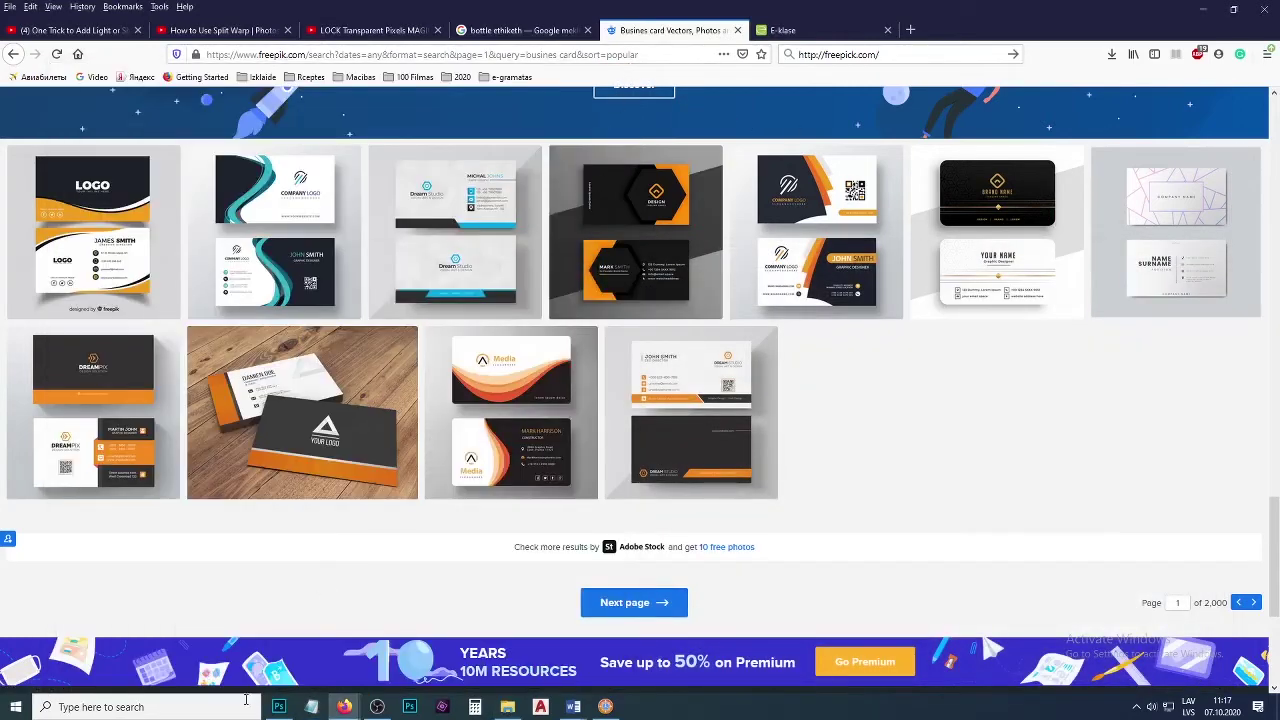
Switch to Photoshop, open the business card's smart object contents and place the pexels-photo-1821376 painting image in them.
click(279, 707)
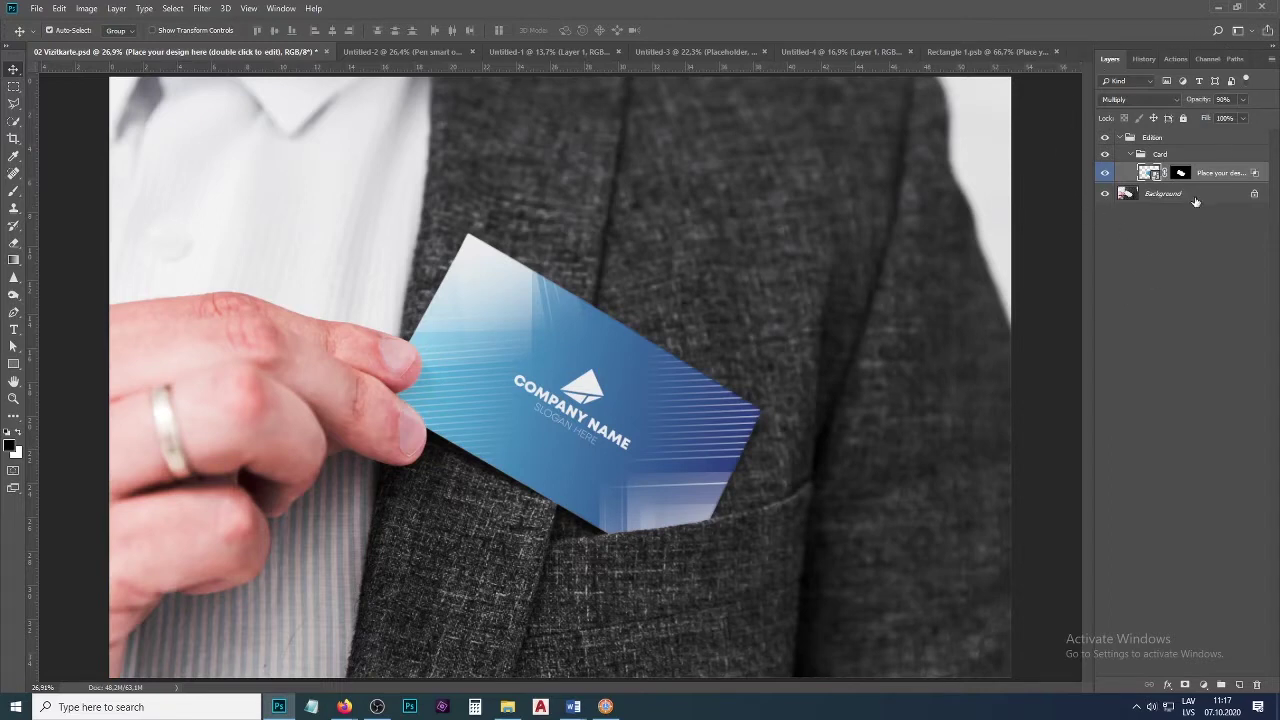
double_click(1147, 173)
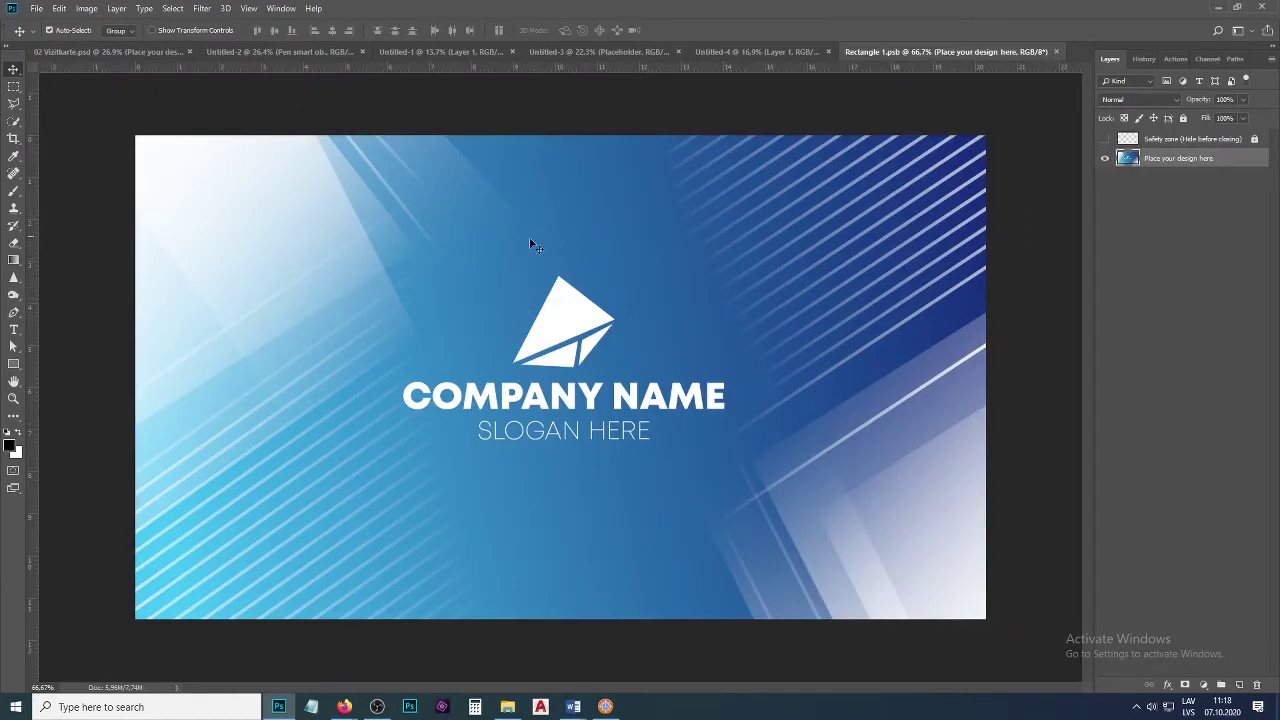
click(605, 706)
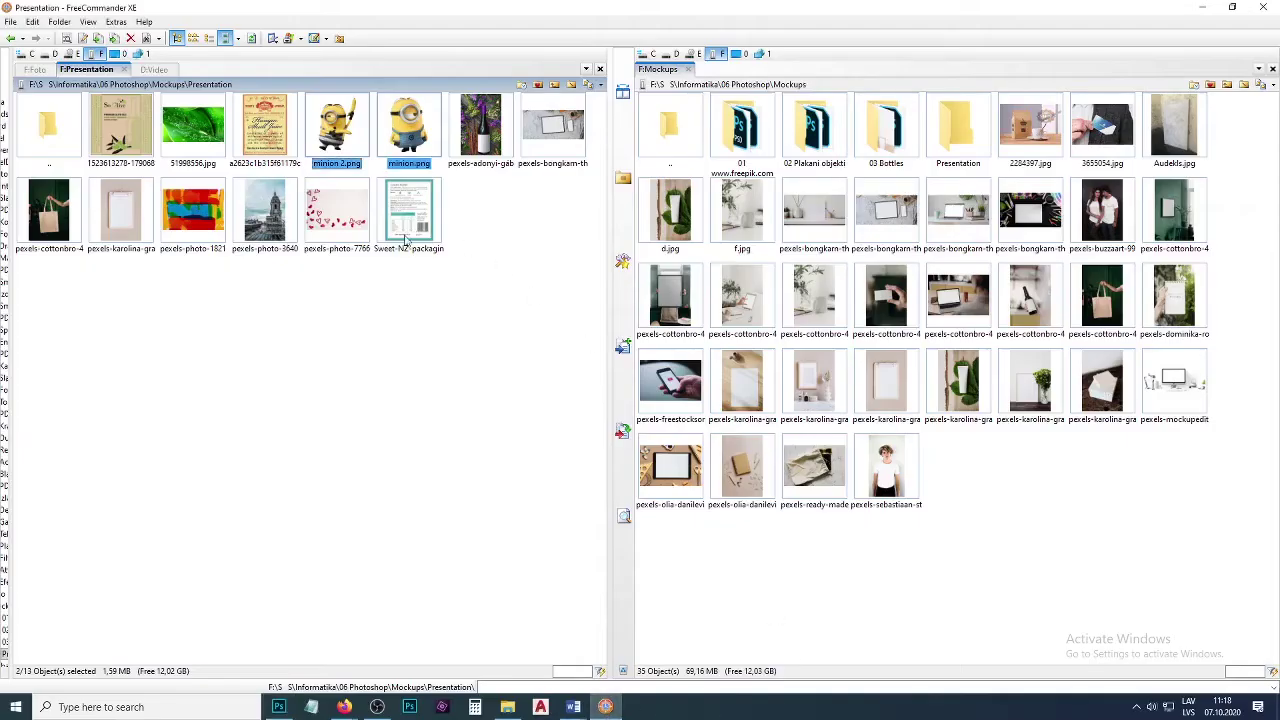
drag(185, 213, 500, 435)
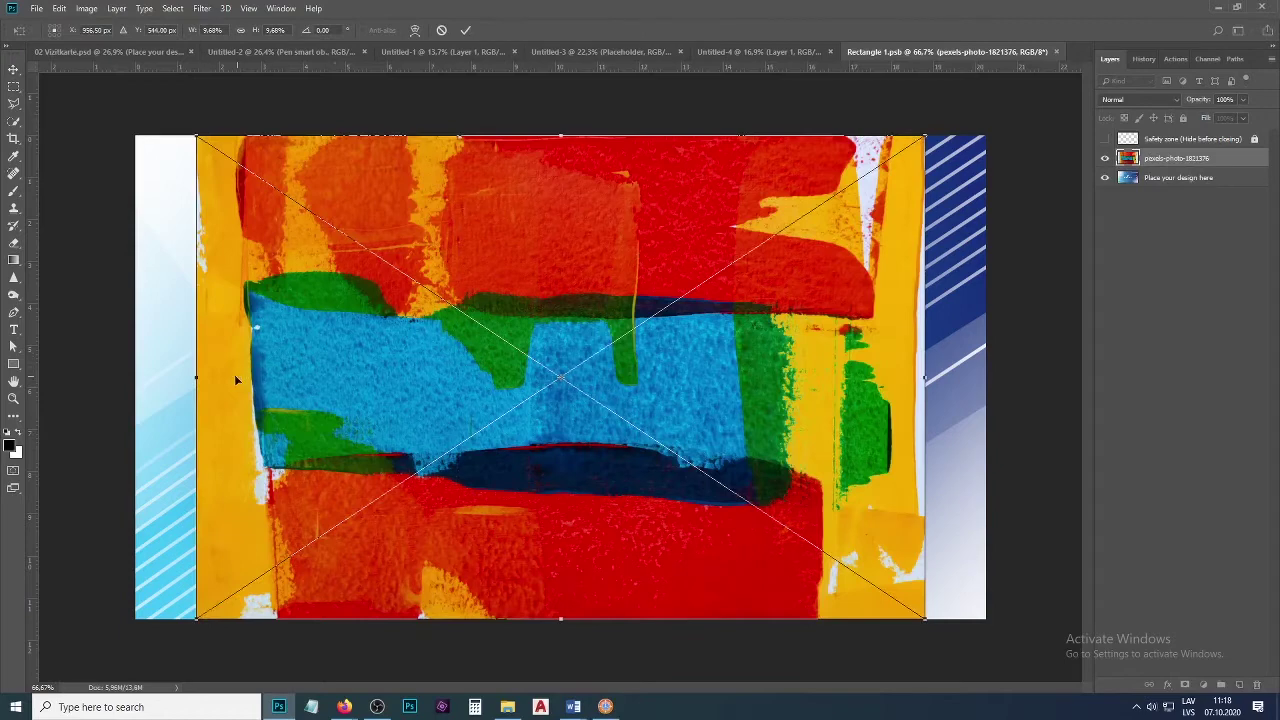
Stretch the placed painting to the card's full width, save the smart object and return to the 02 Vizitkarte.psd mockup.
drag(196, 379, 136, 378)
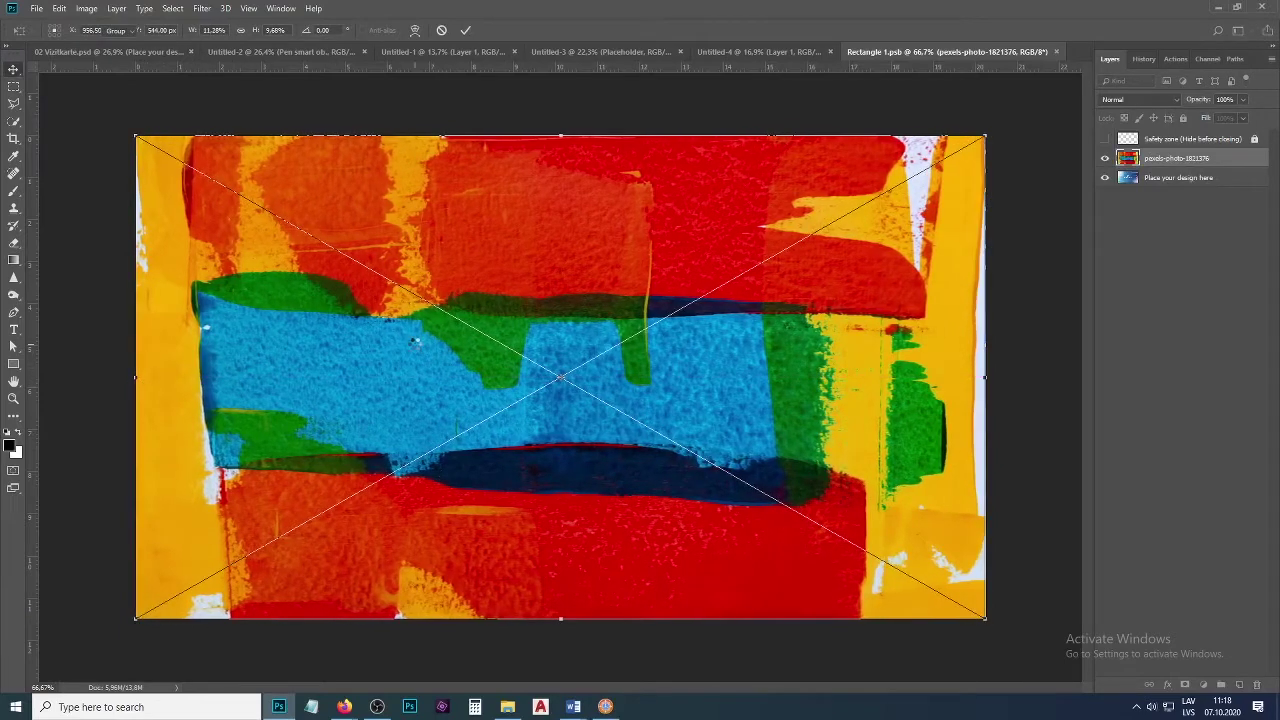
key(Return)
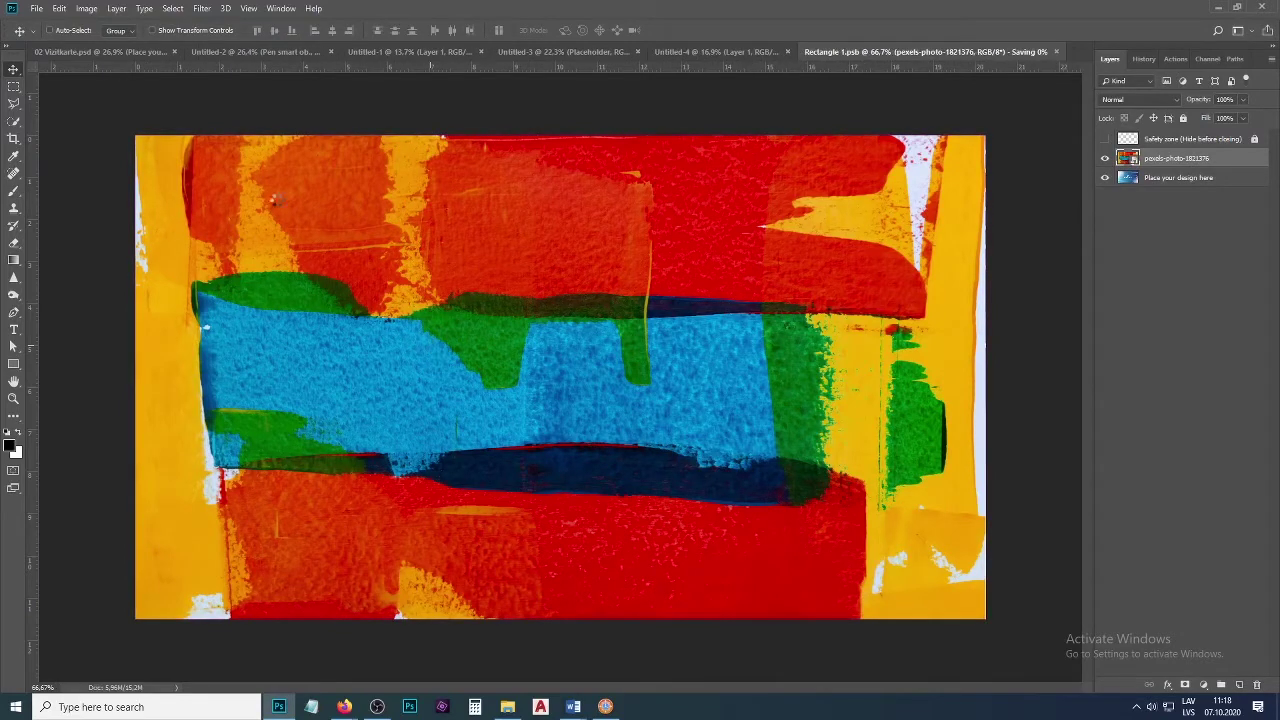
click(84, 52)
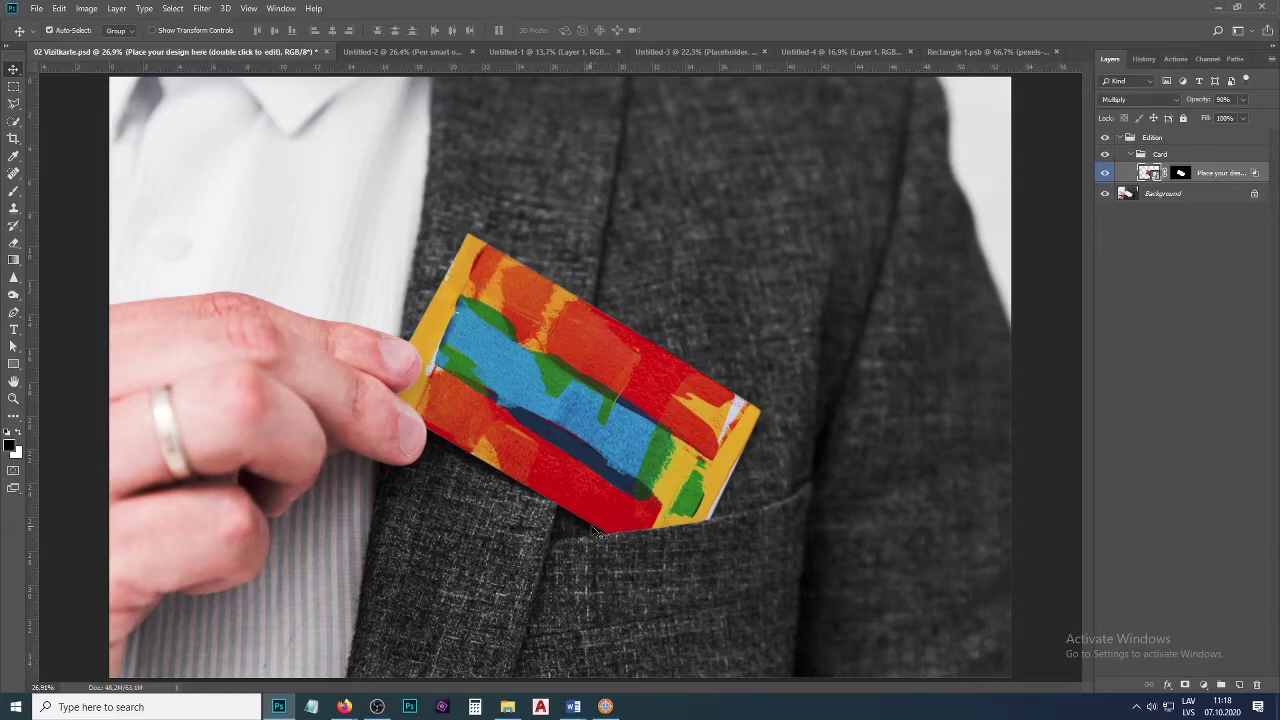
In the card's smart object, hide the pexels-photo-1821376 layer and place the minion and minion 2 images from the Presentation folder.
click(987, 51)
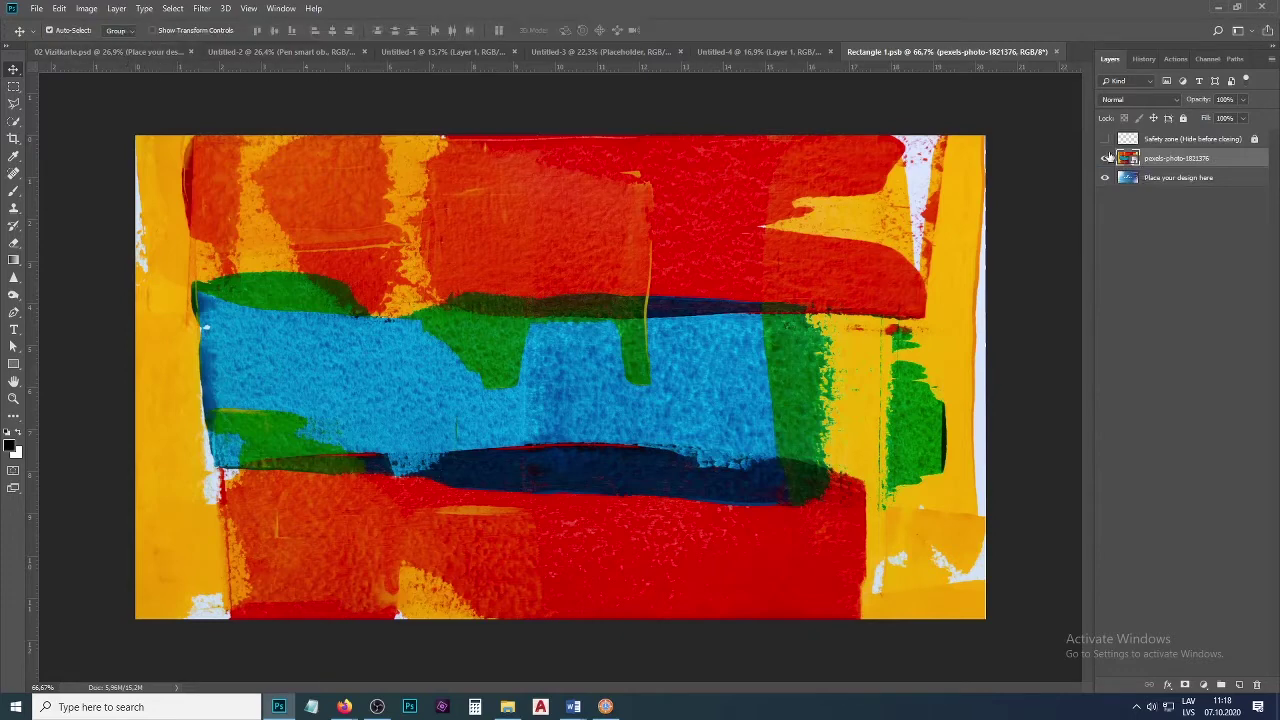
click(1105, 160)
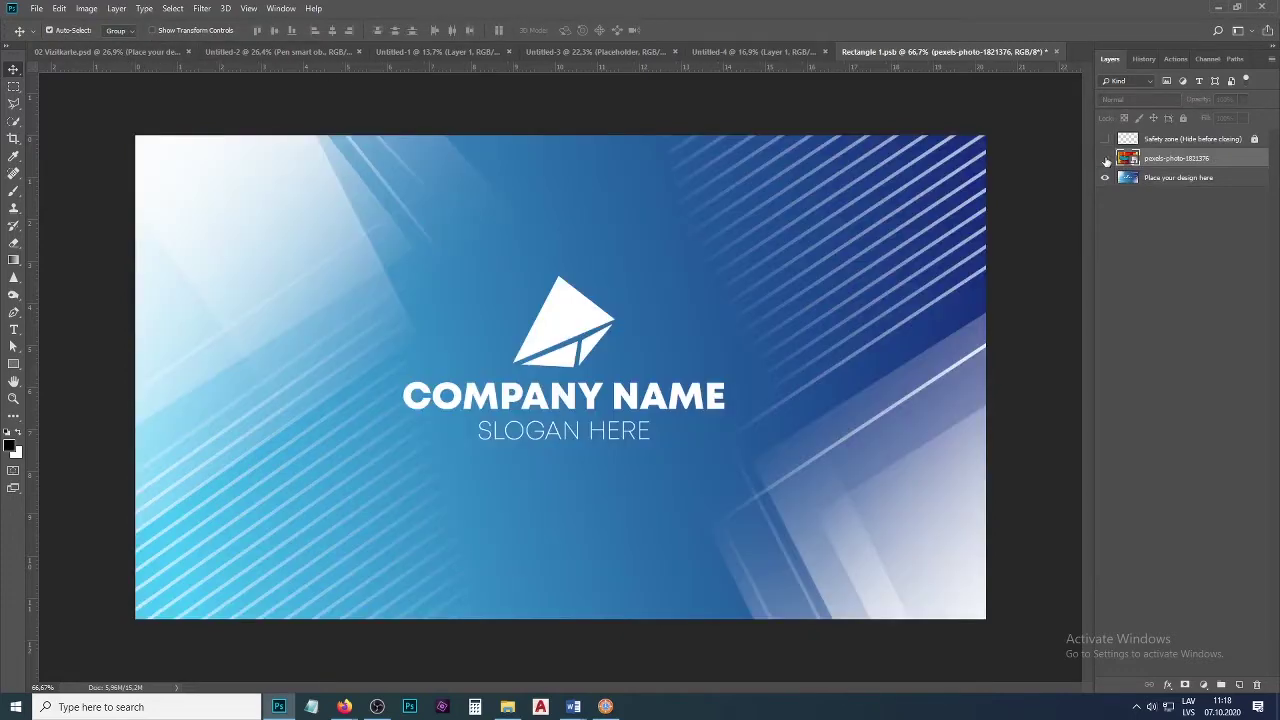
click(605, 706)
click(408, 130)
drag(318, 127, 451, 463)
key(Return)
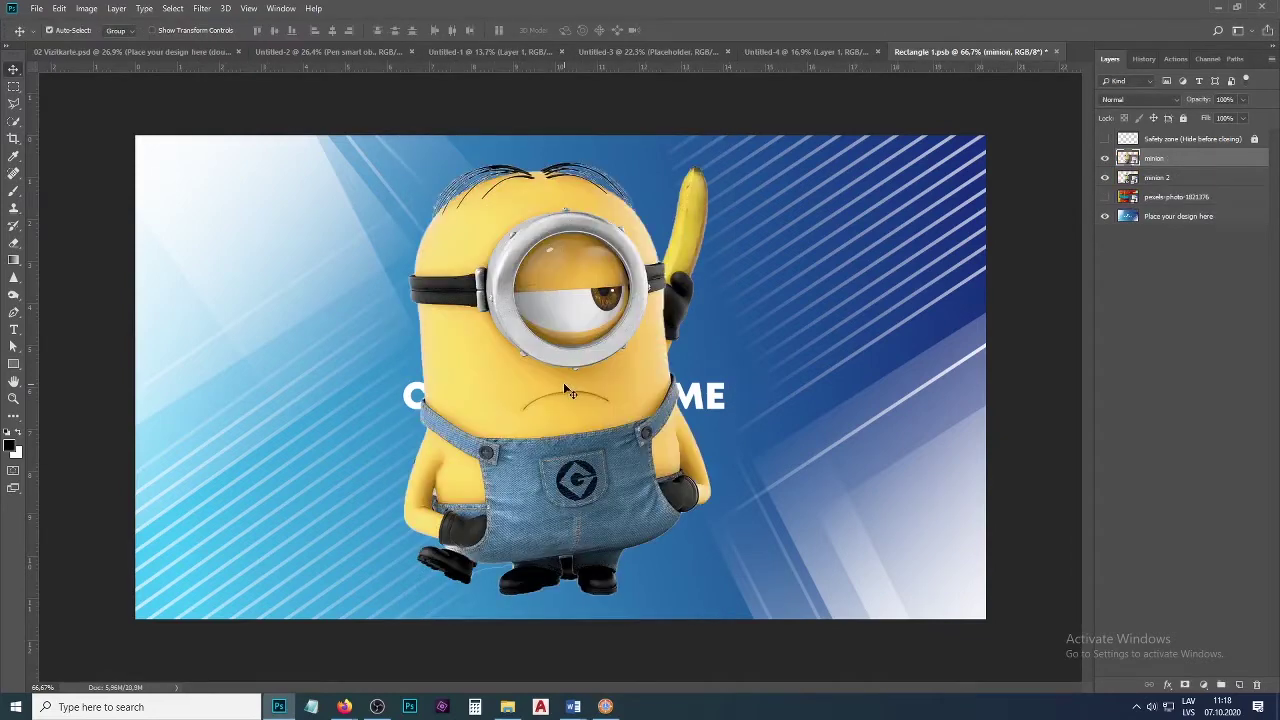
Move the minion in overalls to the left side of the card and minion 2 to the right side.
drag(563, 382, 342, 379)
key(Return)
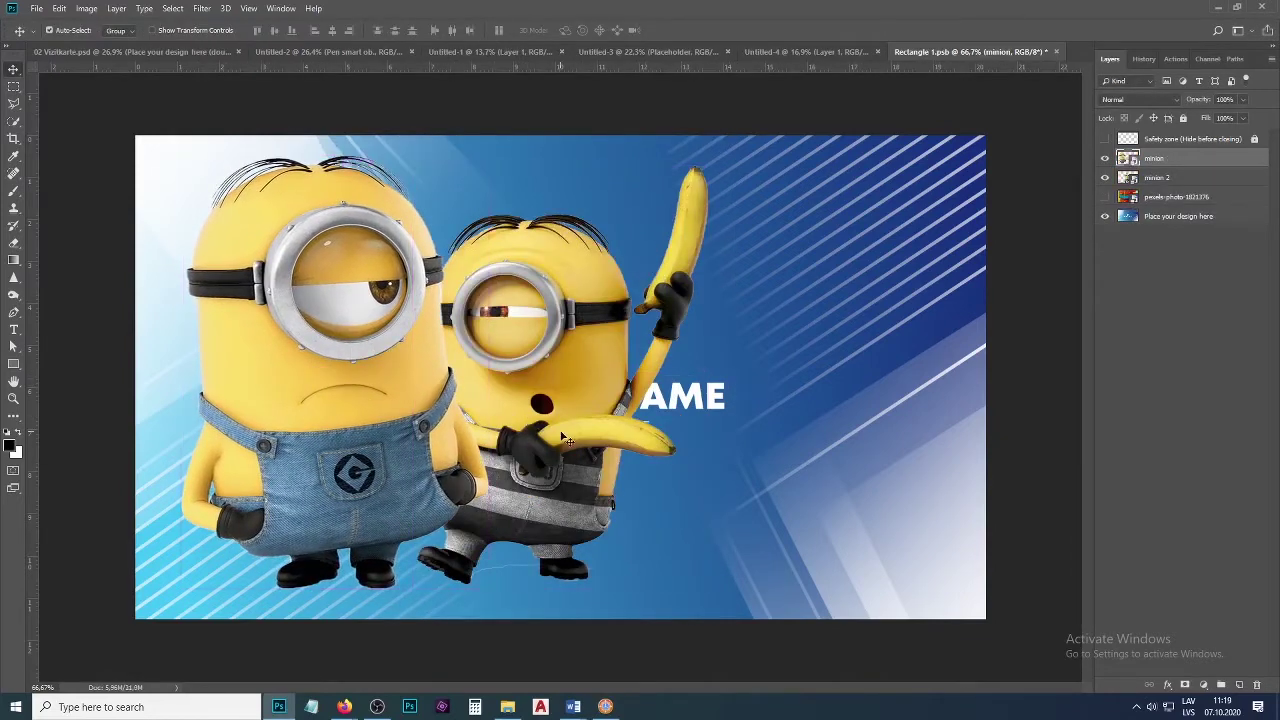
drag(535, 425, 750, 426)
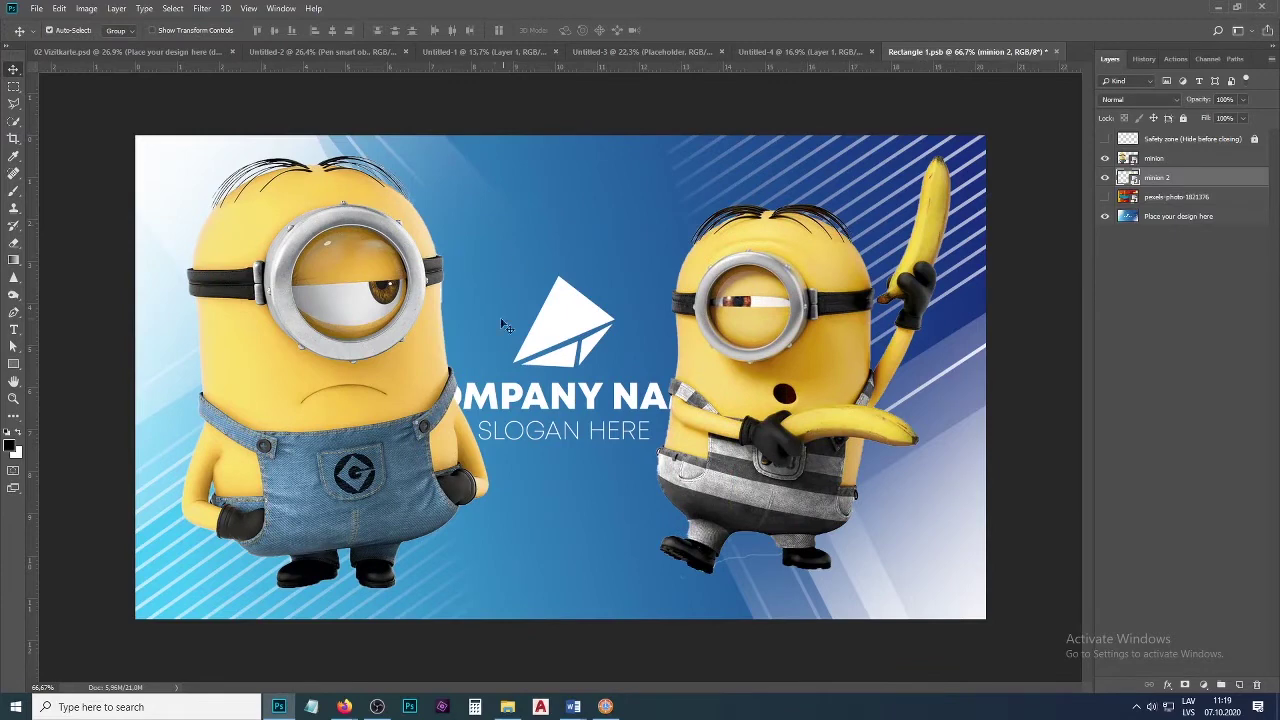
Add a new layer beneath the minions and fill it with a vertical yellow, purple, orange and blue linear gradient.
click(1198, 197)
click(1239, 685)
click(14, 259)
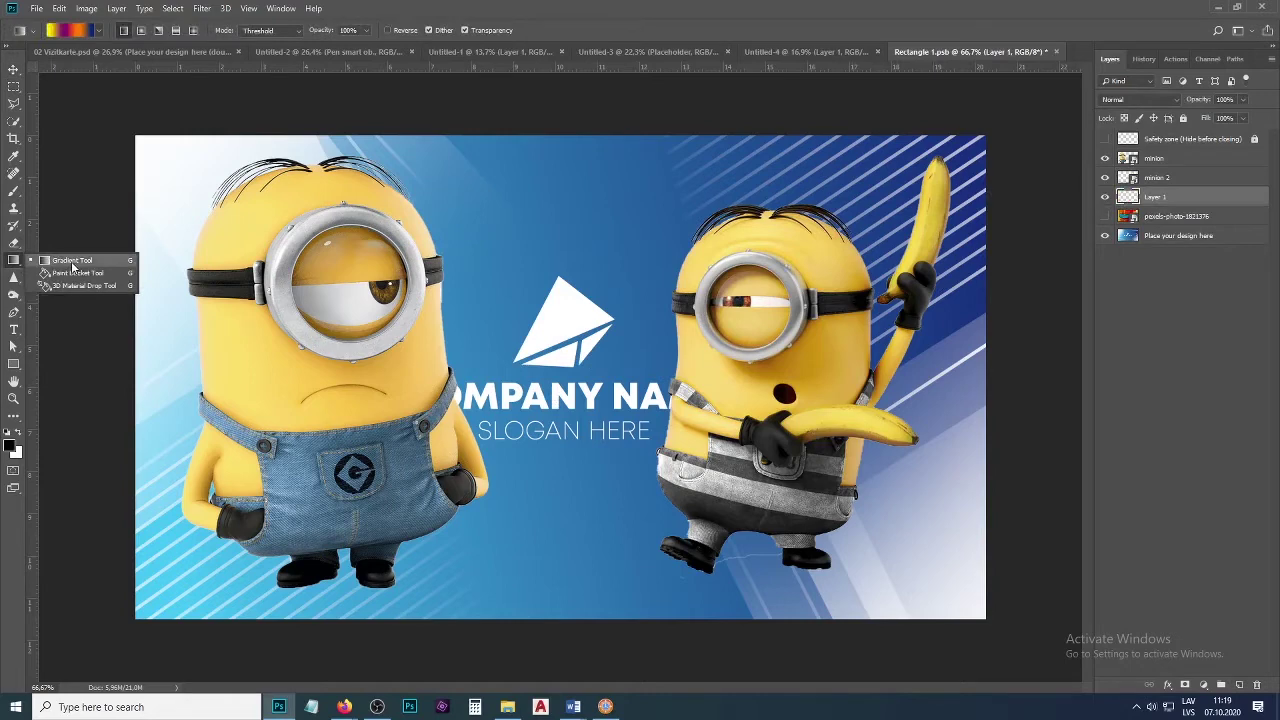
click(72, 262)
drag(534, 602, 556, 152)
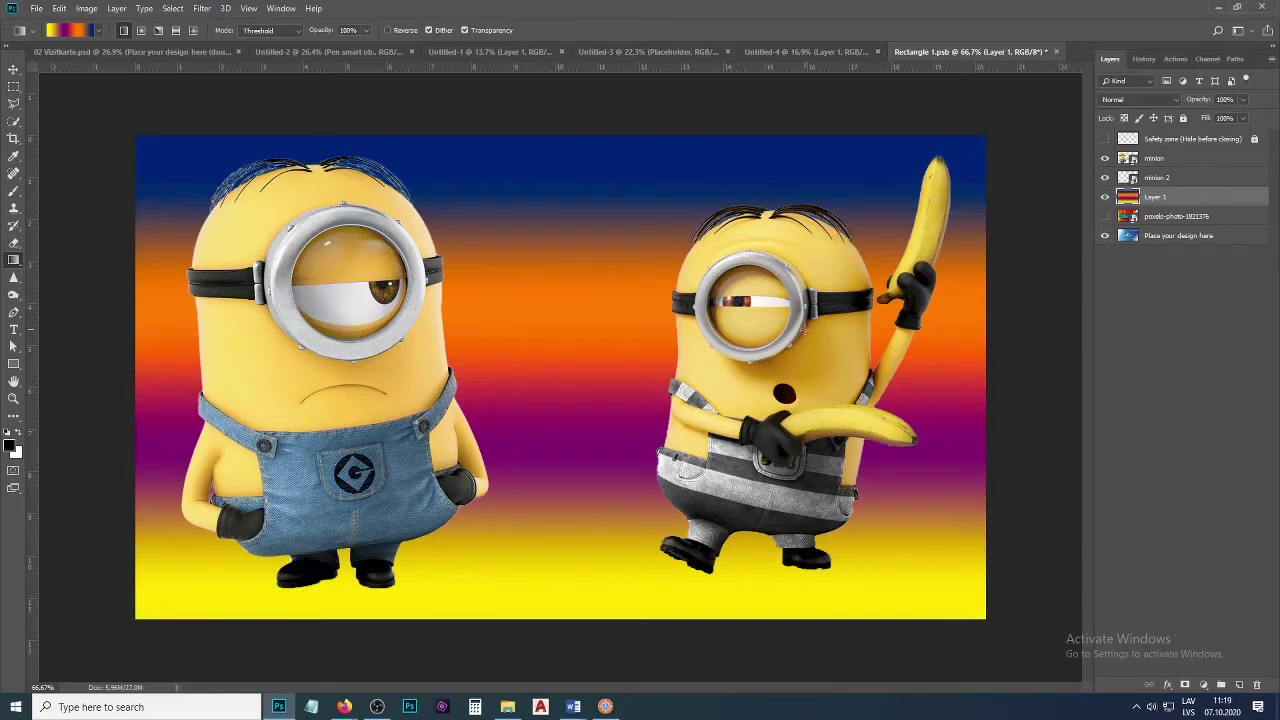
Save the smart object and view the minion design on the whole 02 Vizitkarte.psd business card mockup.
key(ctrl+s)
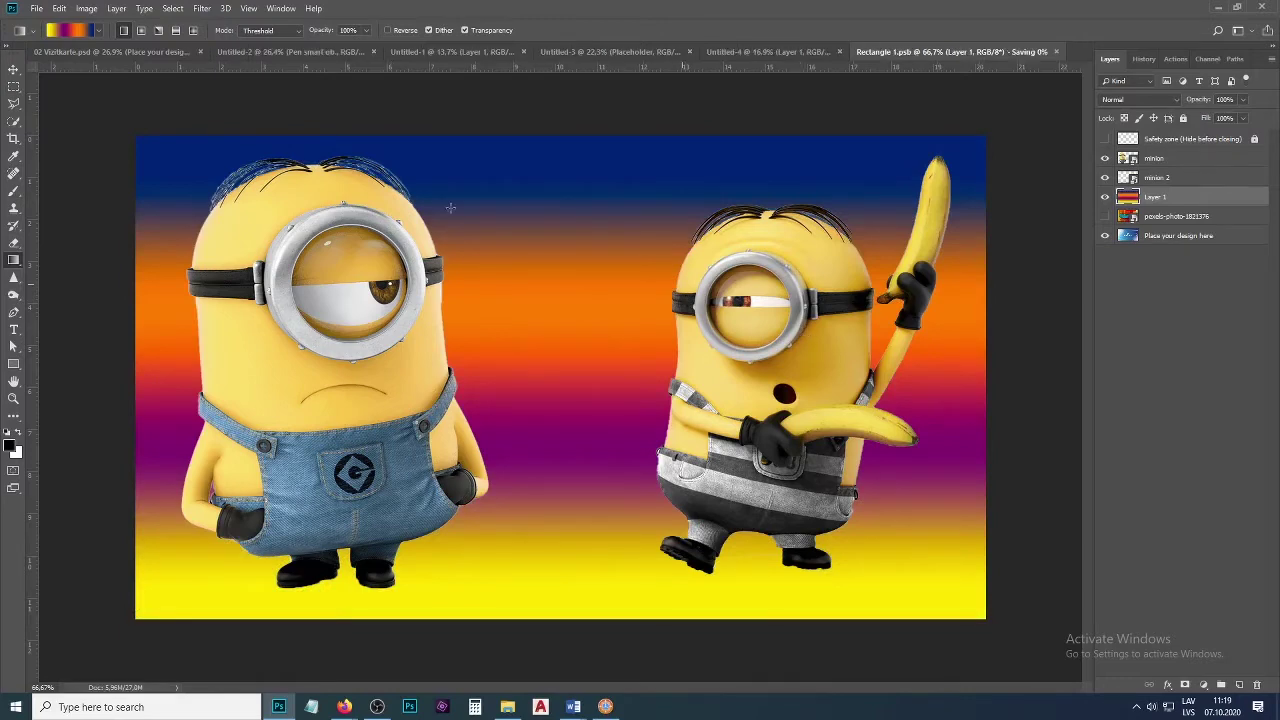
click(150, 52)
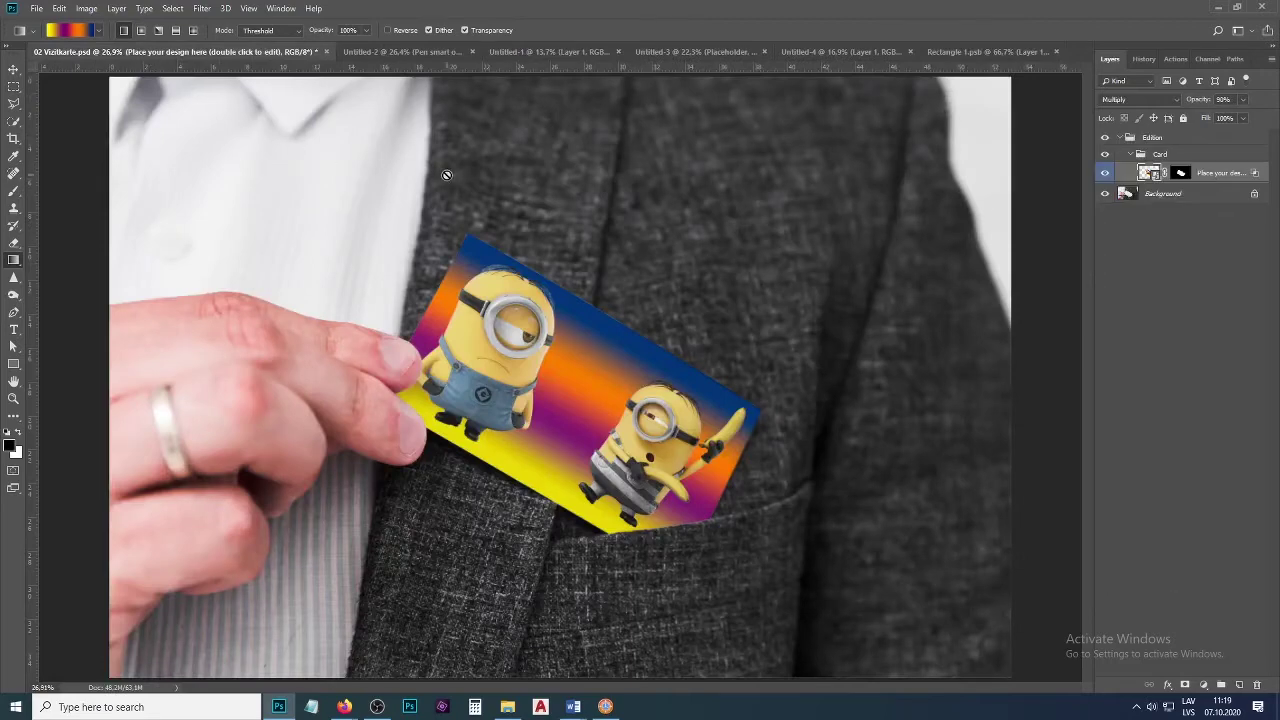
key(ctrl+minus)
key(ctrl+minus)
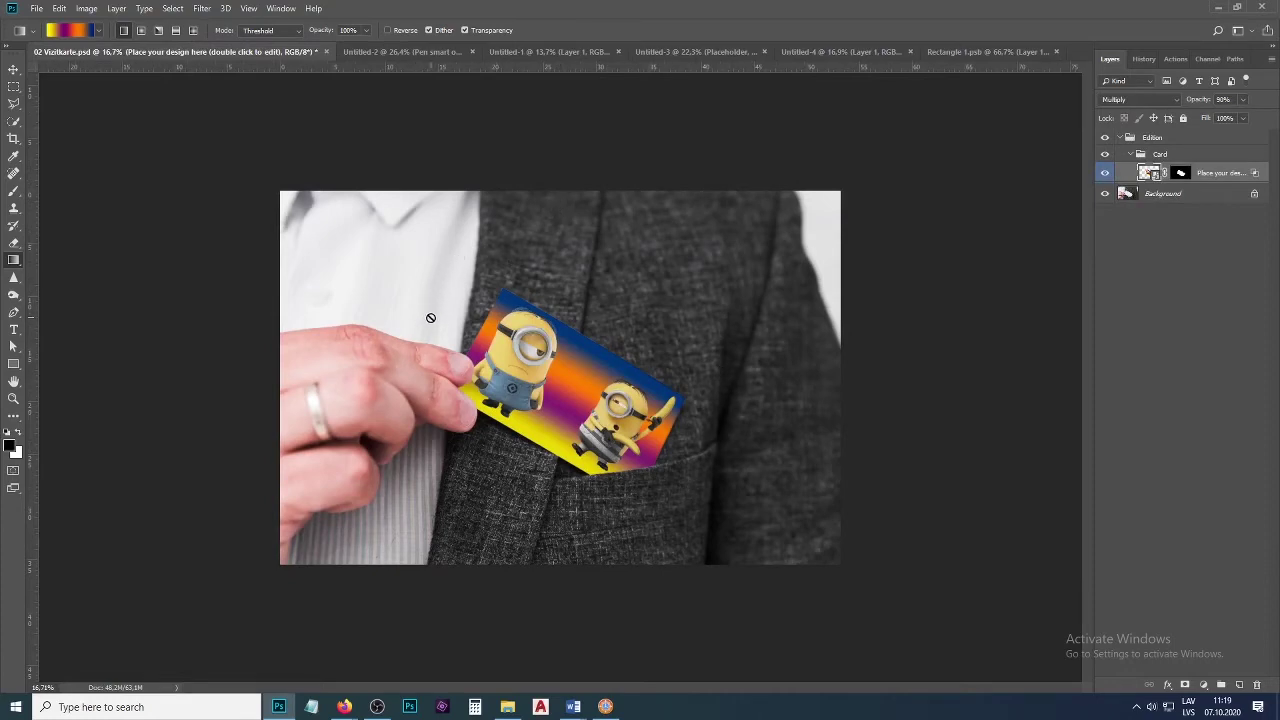
key(v)
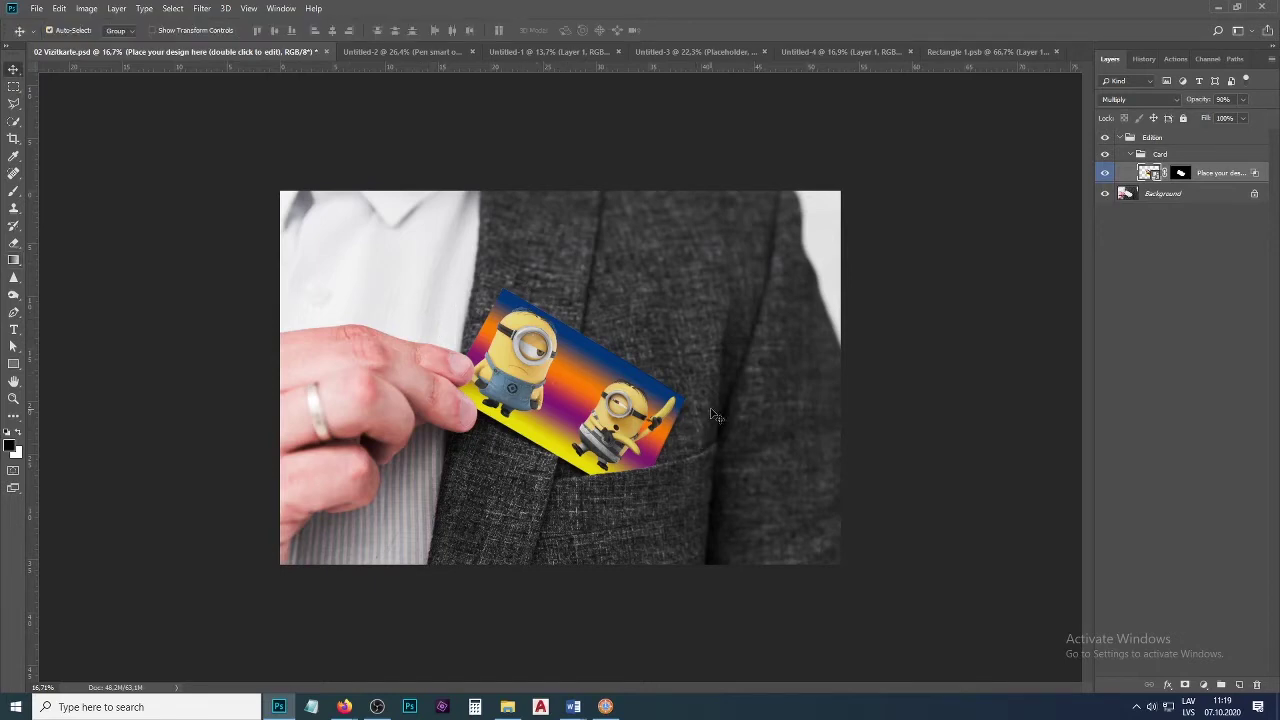
Show only the Place your design here layer in the card's smart object, save it and return to the mockup.
click(1003, 51)
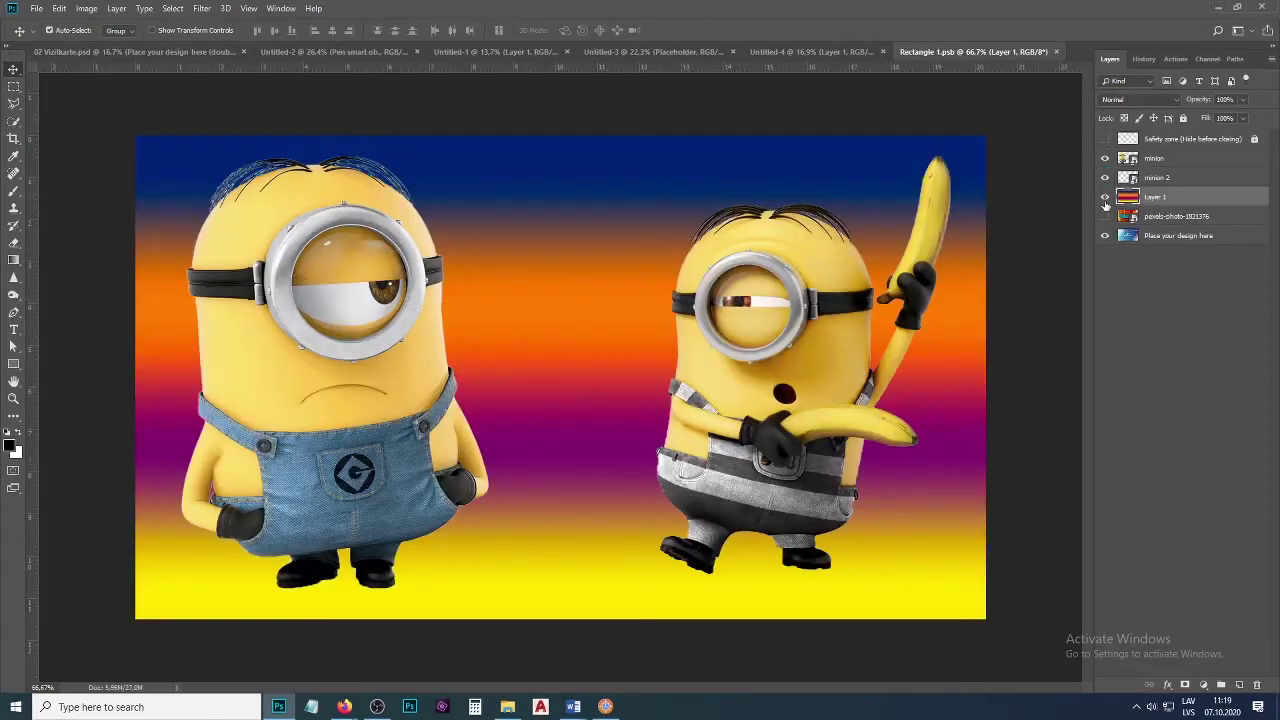
drag(1104, 158, 1099, 248)
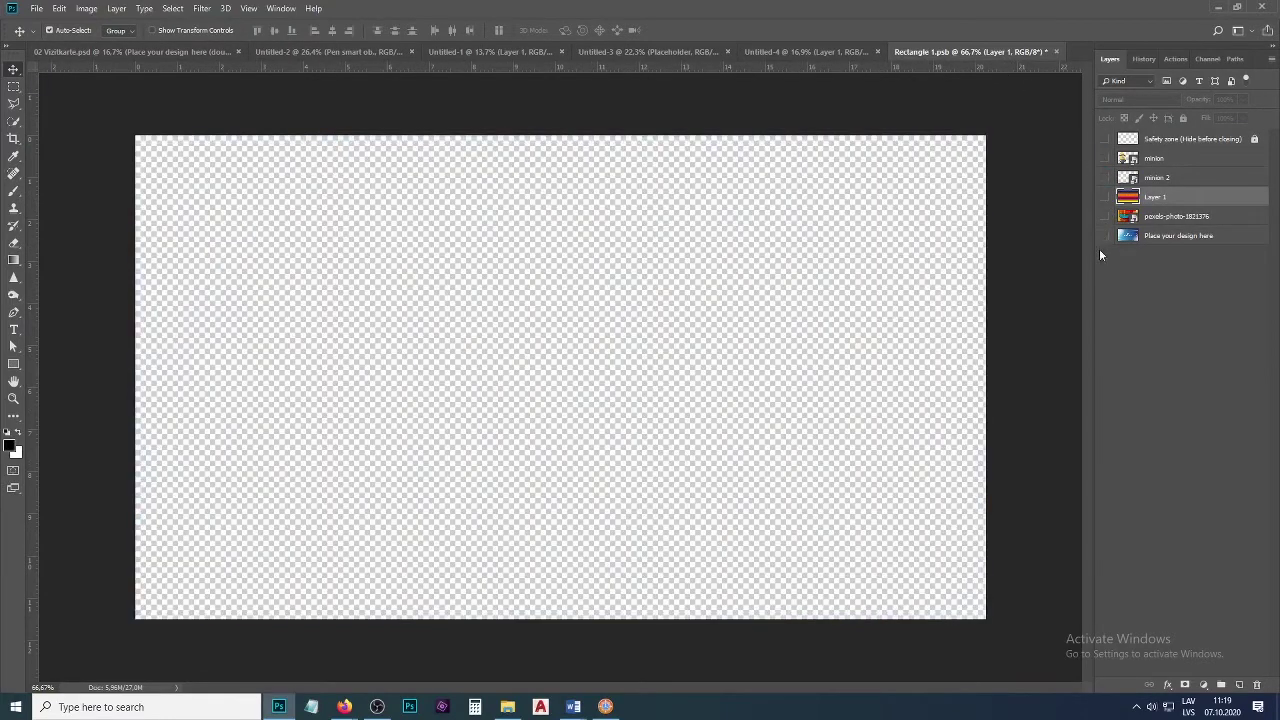
click(1104, 237)
key(ctrl+s)
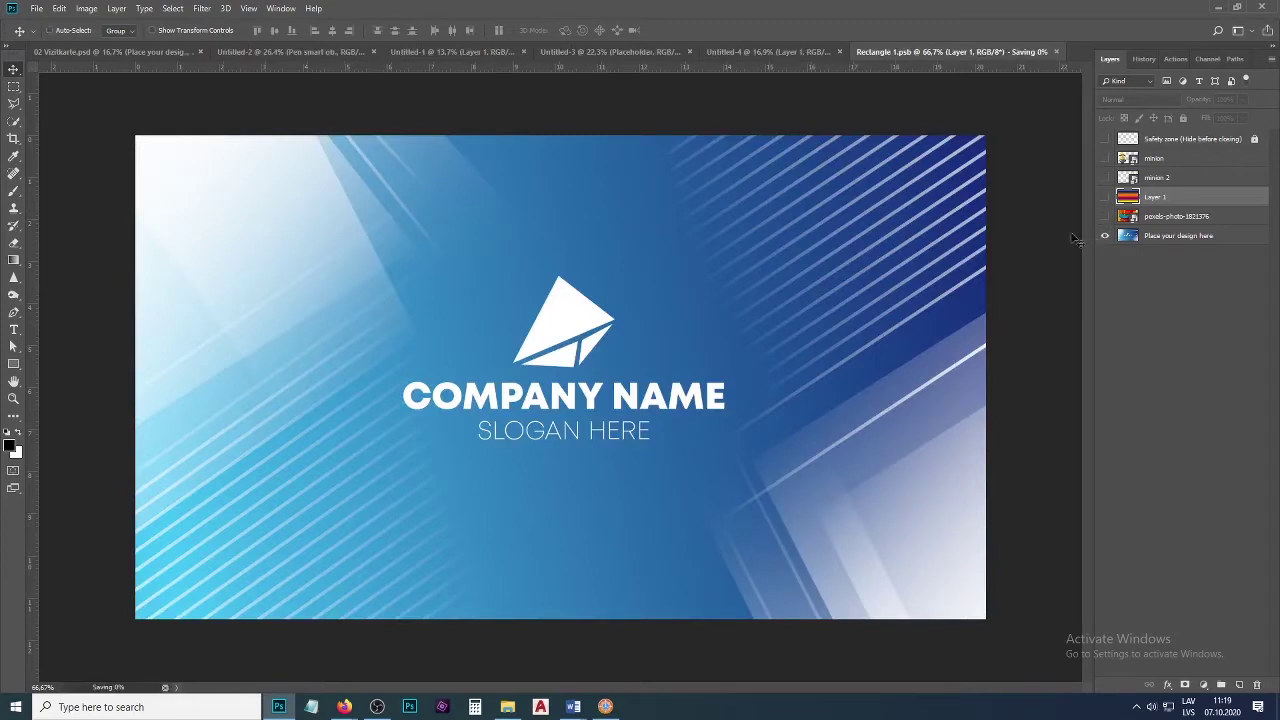
click(150, 53)
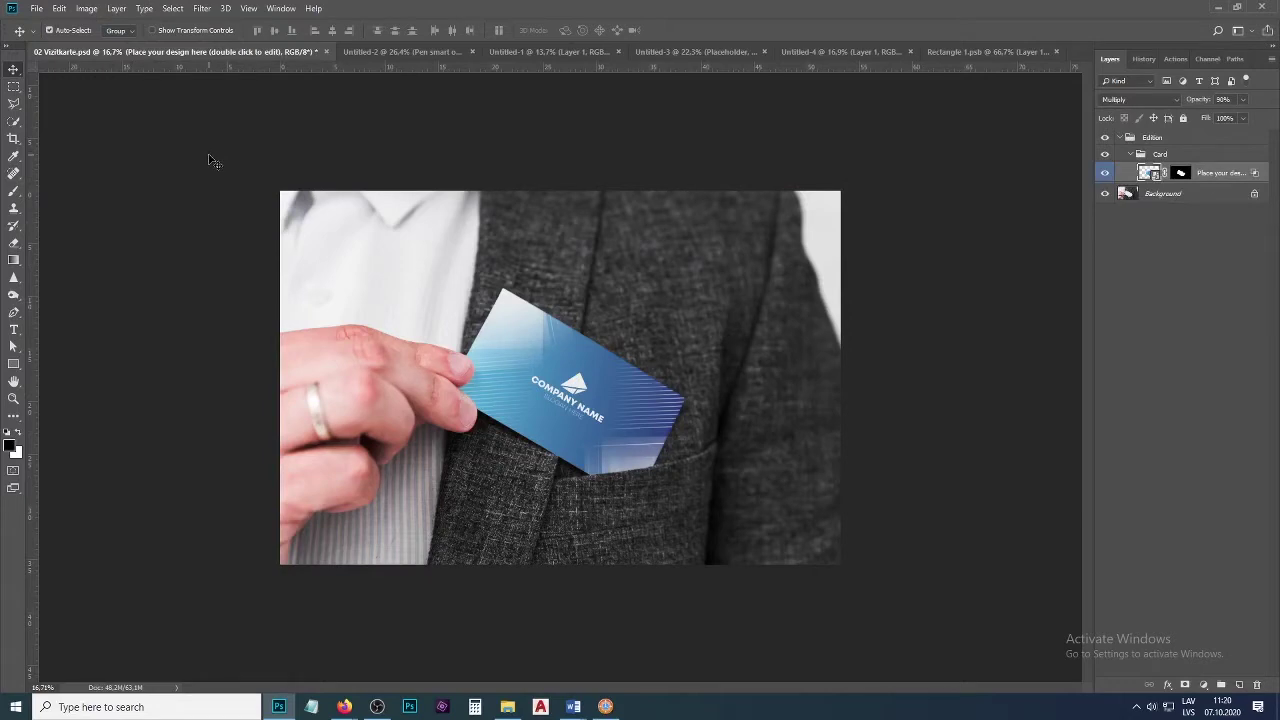
In the Untitled-2 tablet and phone mockup, show the pen, phone and I-pad smart object layers and delete all three.
click(398, 52)
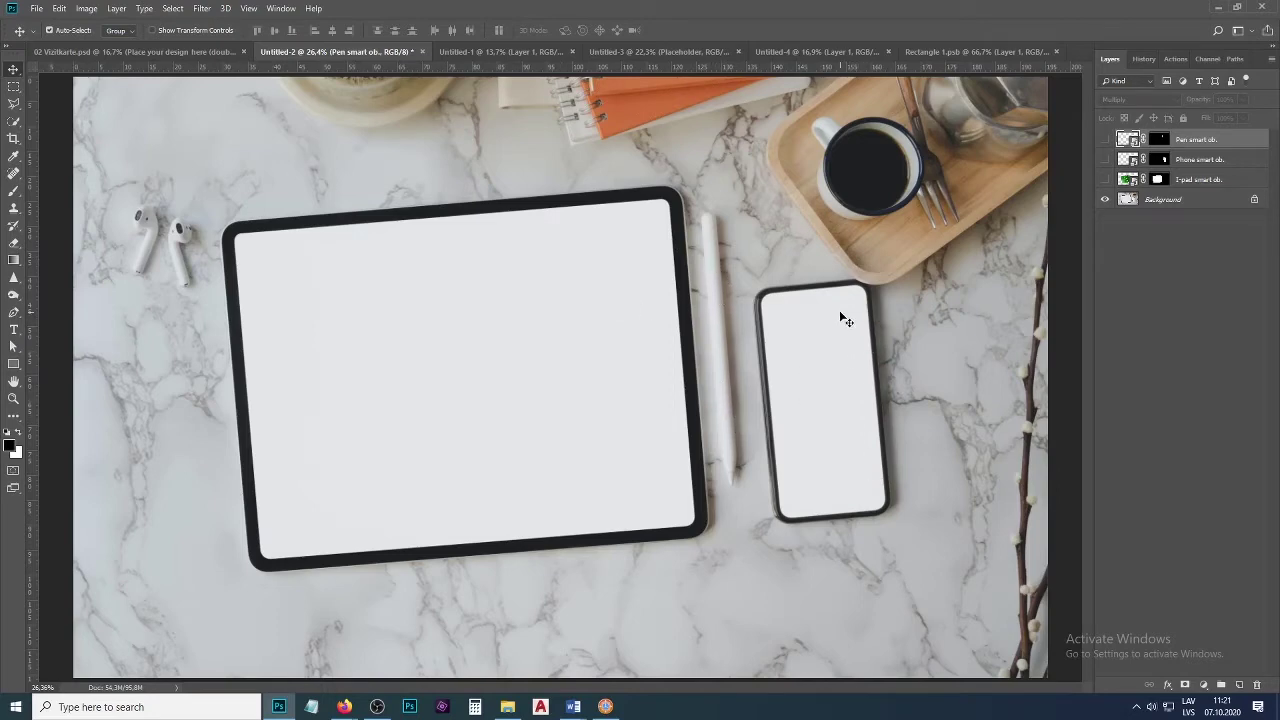
drag(1105, 139, 1105, 179)
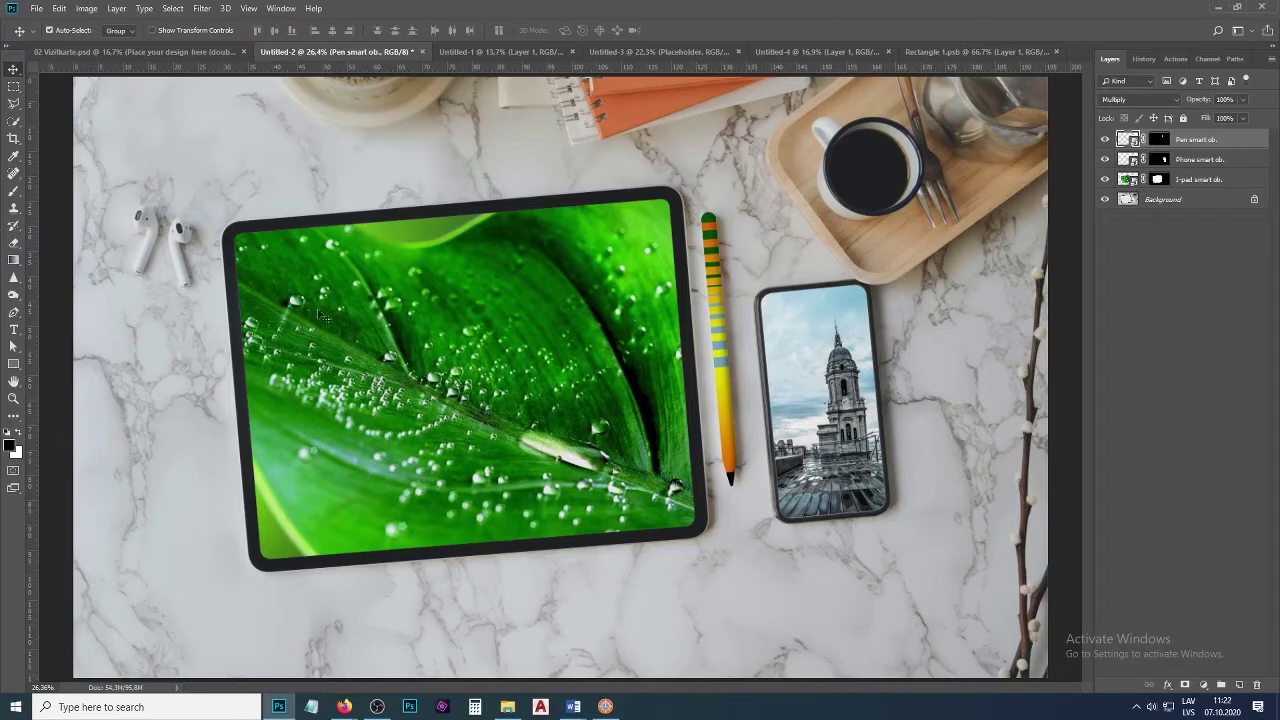
click(1207, 182)
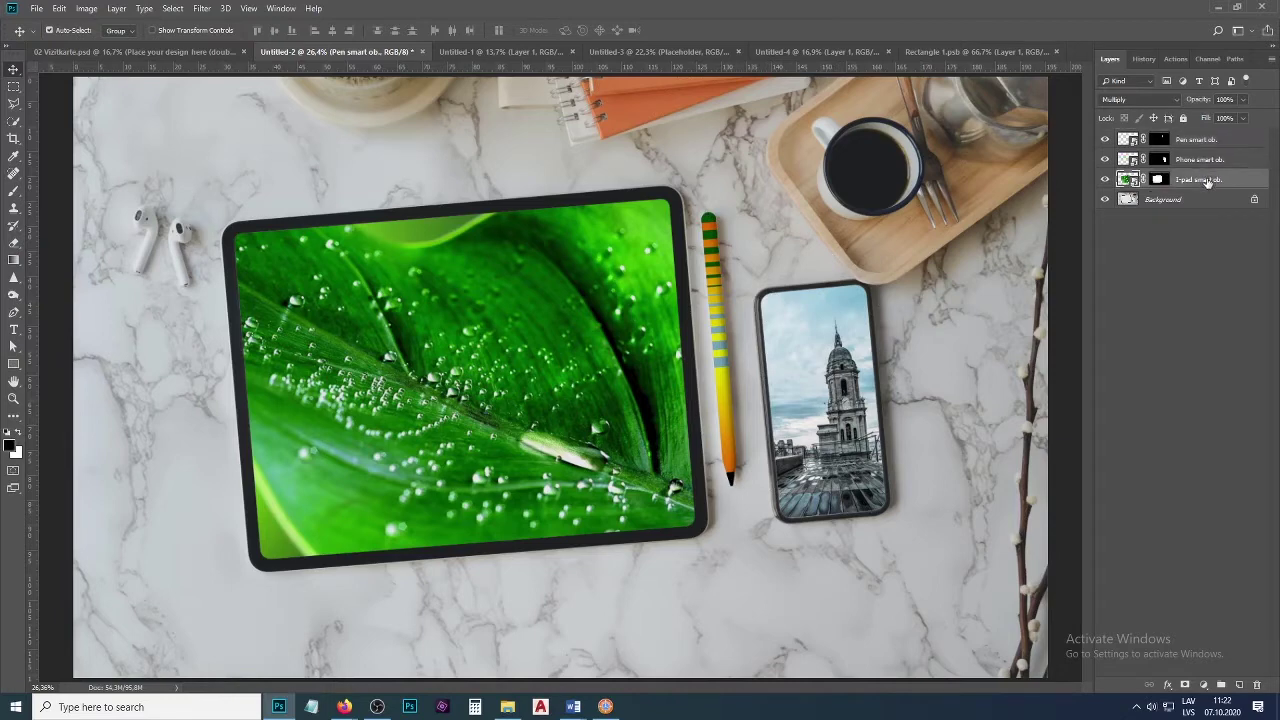
shift+click(1225, 162)
key(Delete)
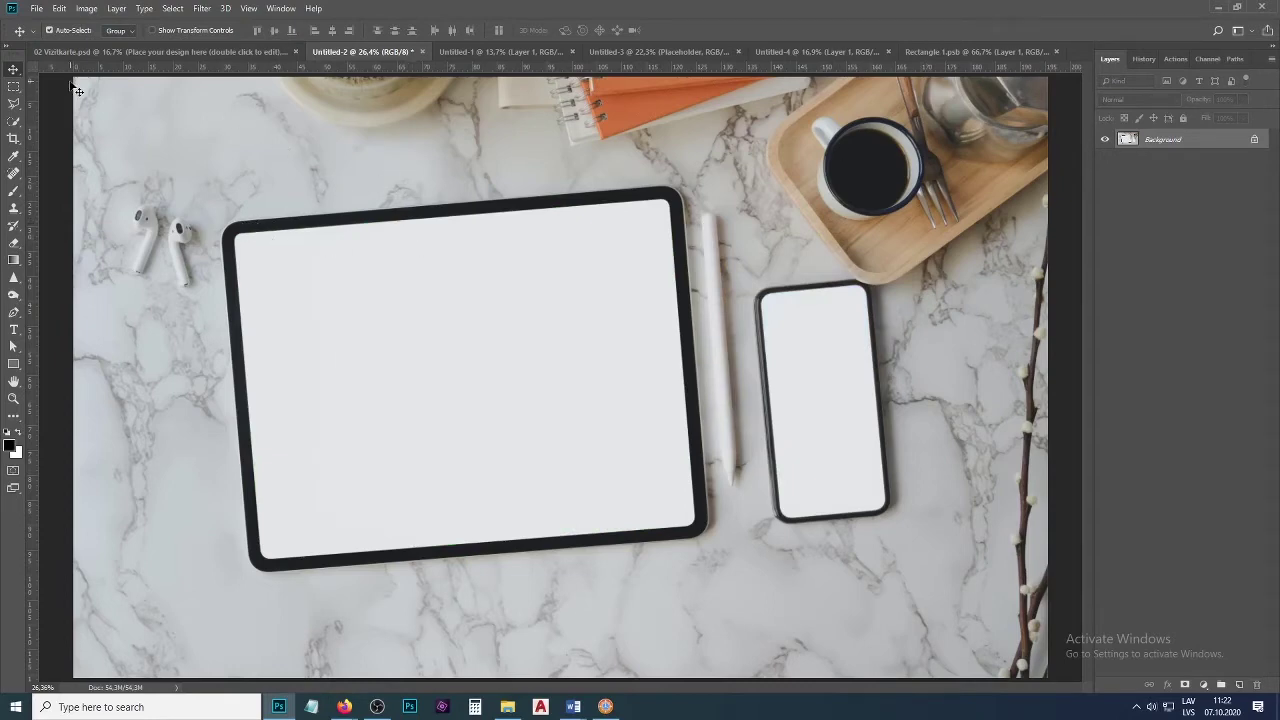
Draw a rectangular selection over the tablet screen and fill it with black on a new layer.
click(18, 90)
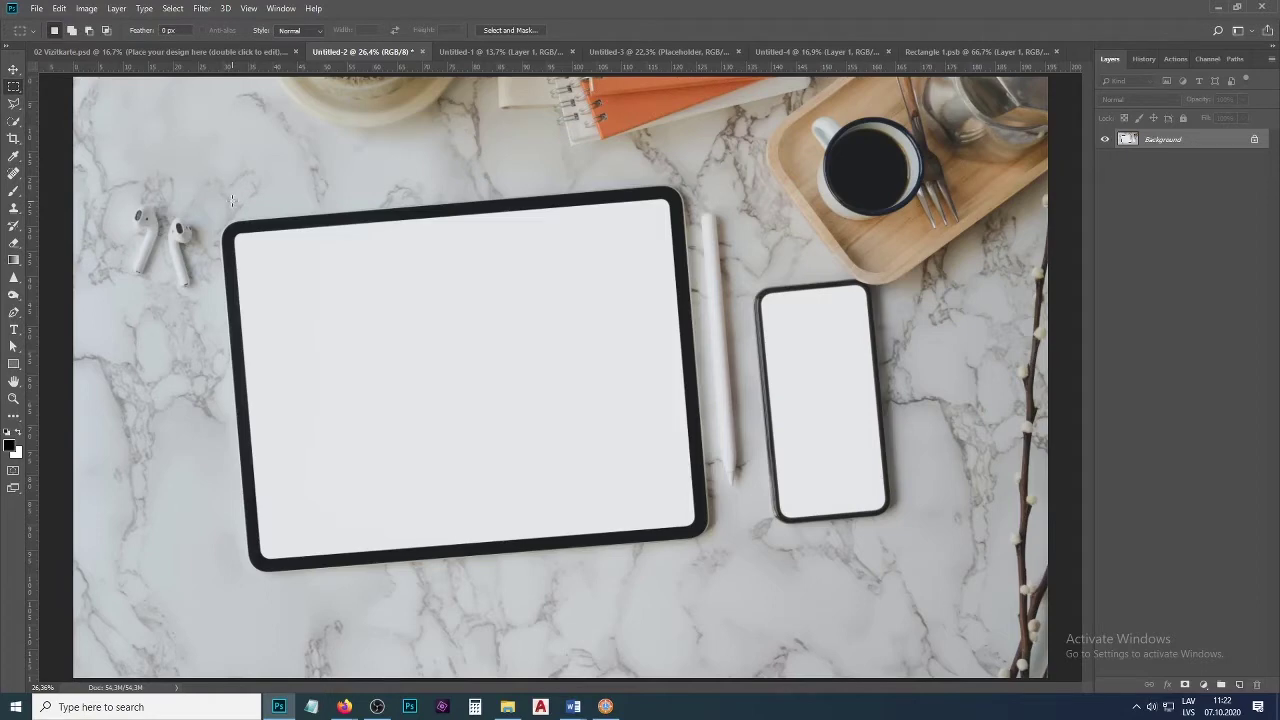
drag(232, 201, 699, 559)
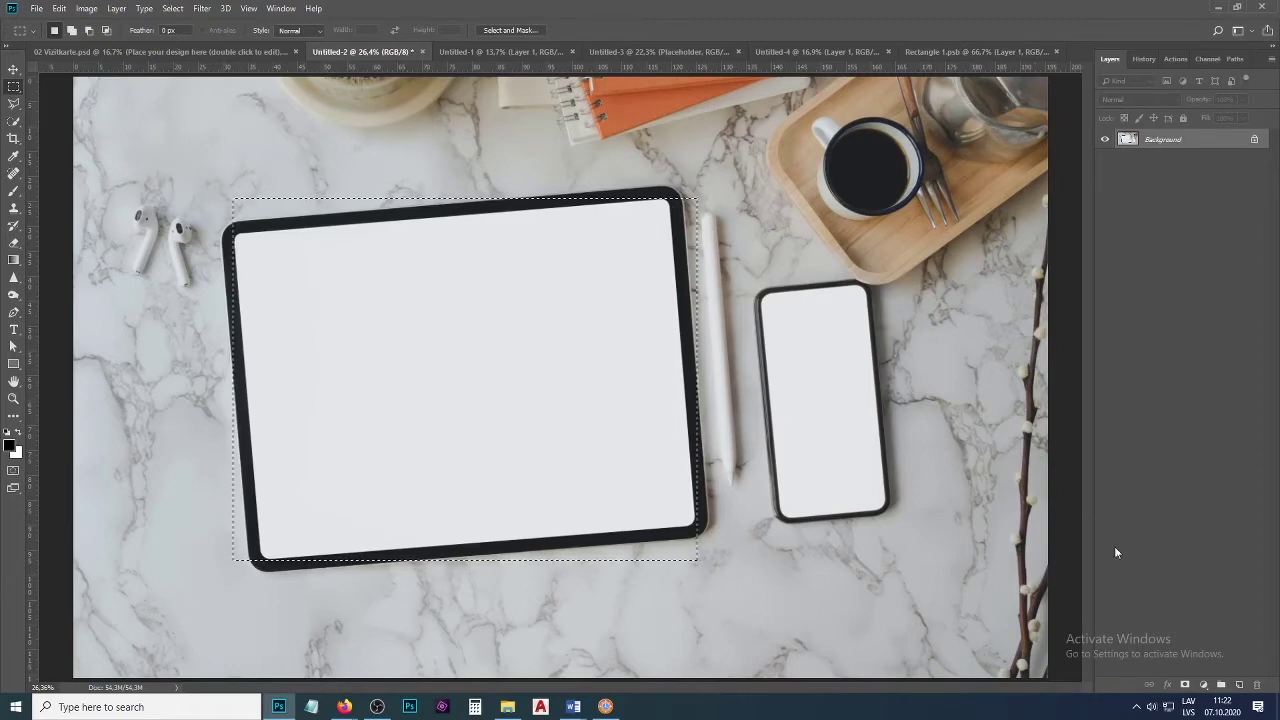
click(1240, 685)
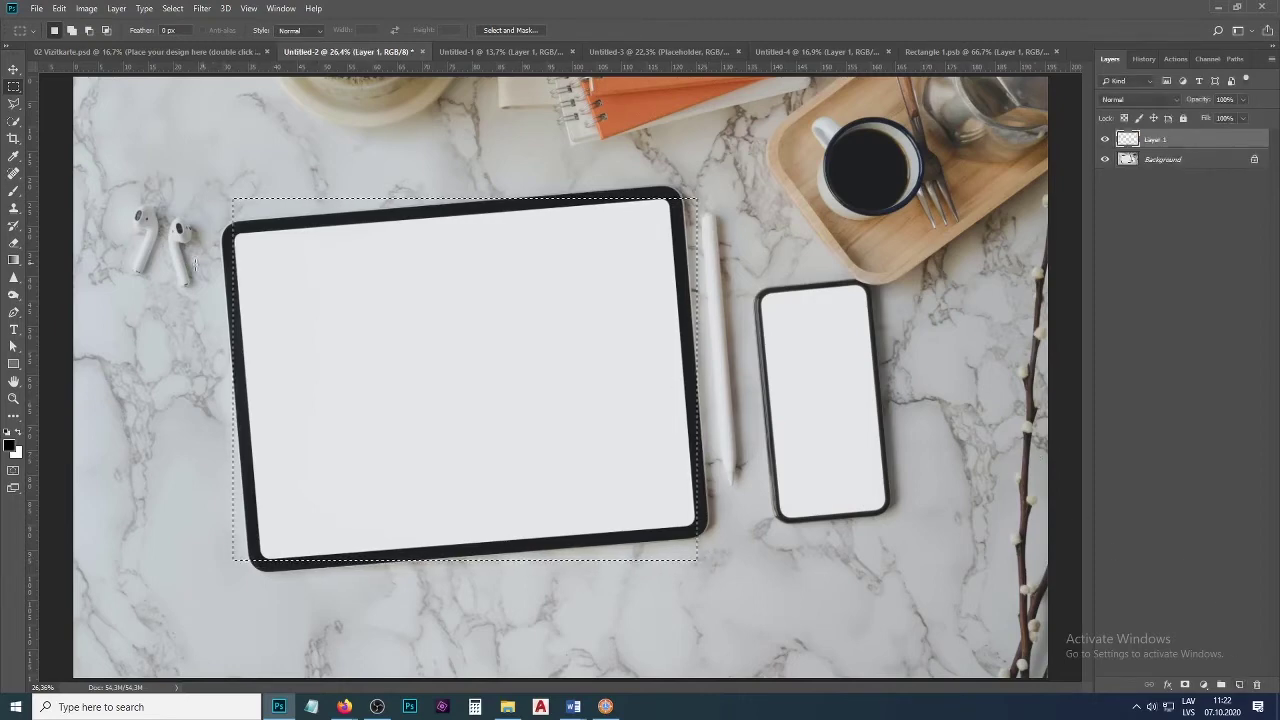
right_click(19, 265)
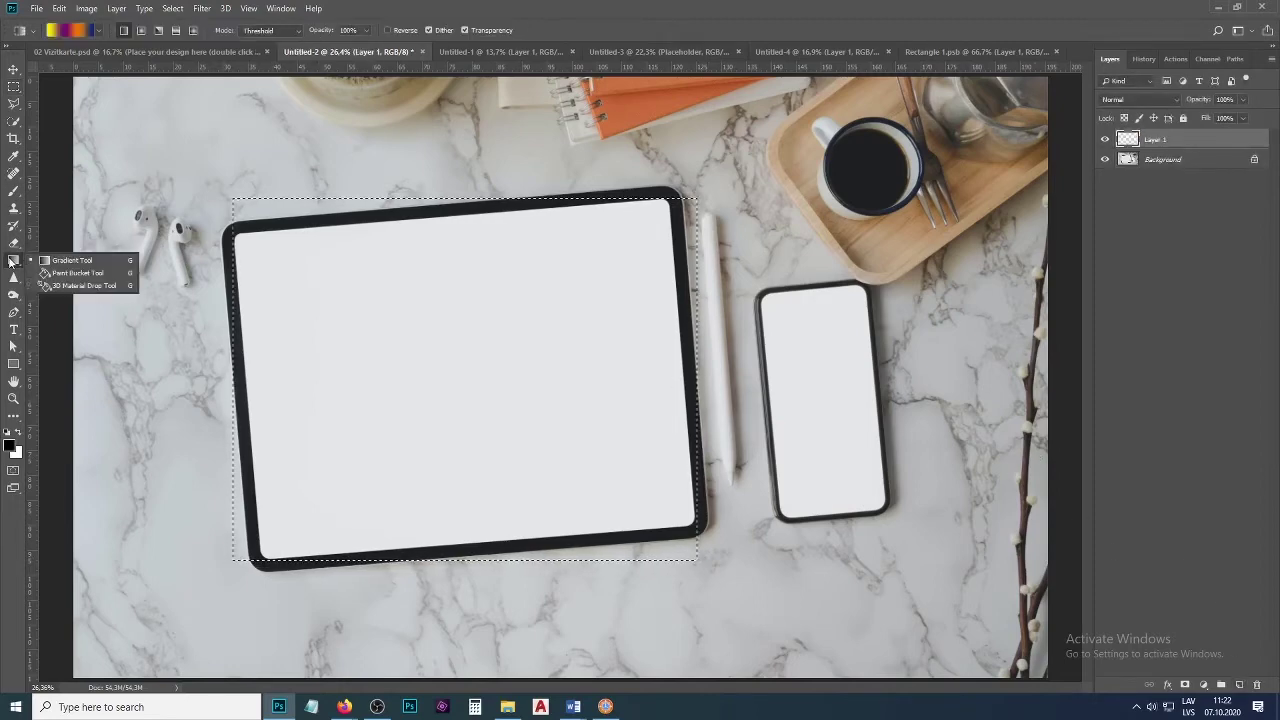
click(65, 257)
key(shift+g)
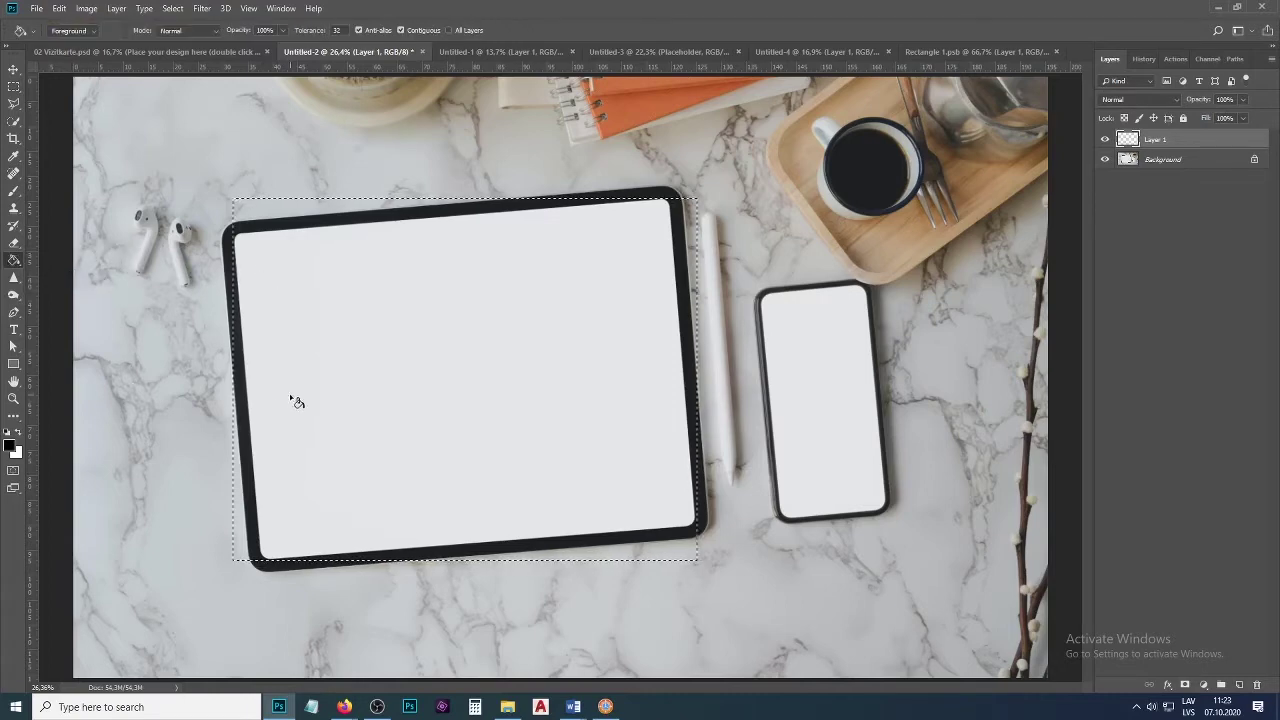
click(352, 363)
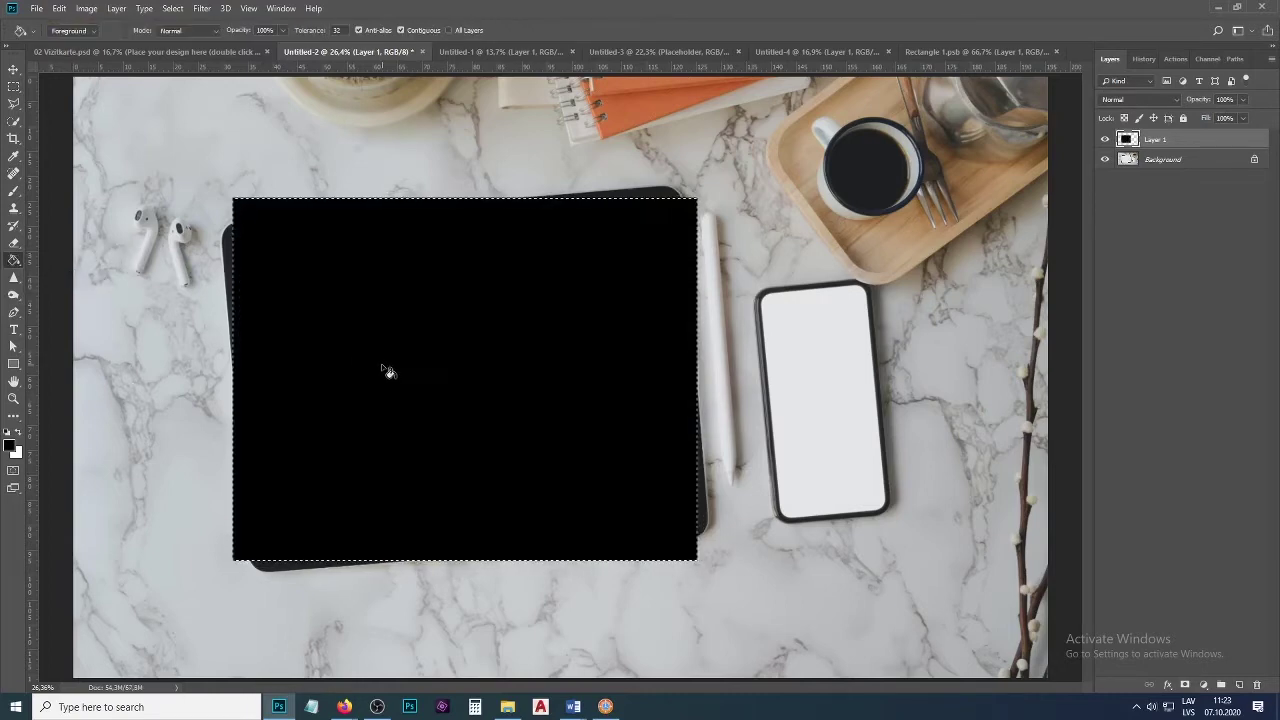
Deselect the black rectangle over the tablet and convert its layer to a smart object.
key(ctrl+d)
right_click(1185, 137)
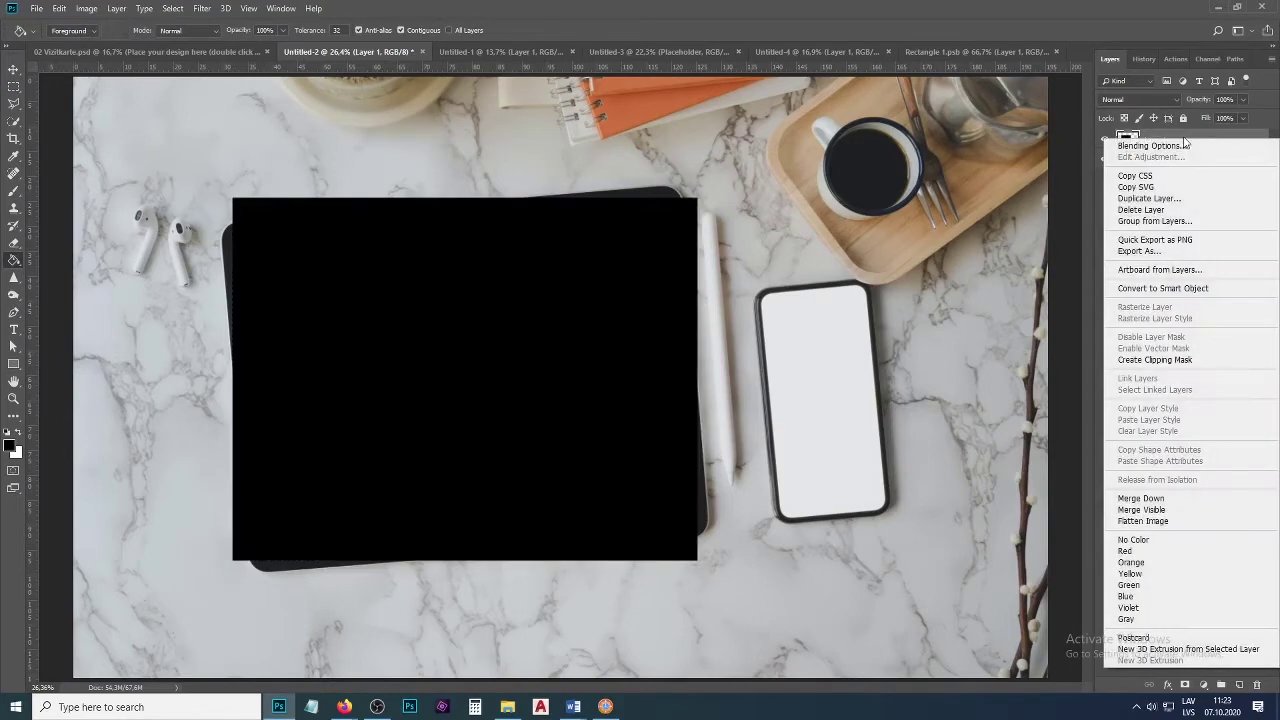
click(1160, 290)
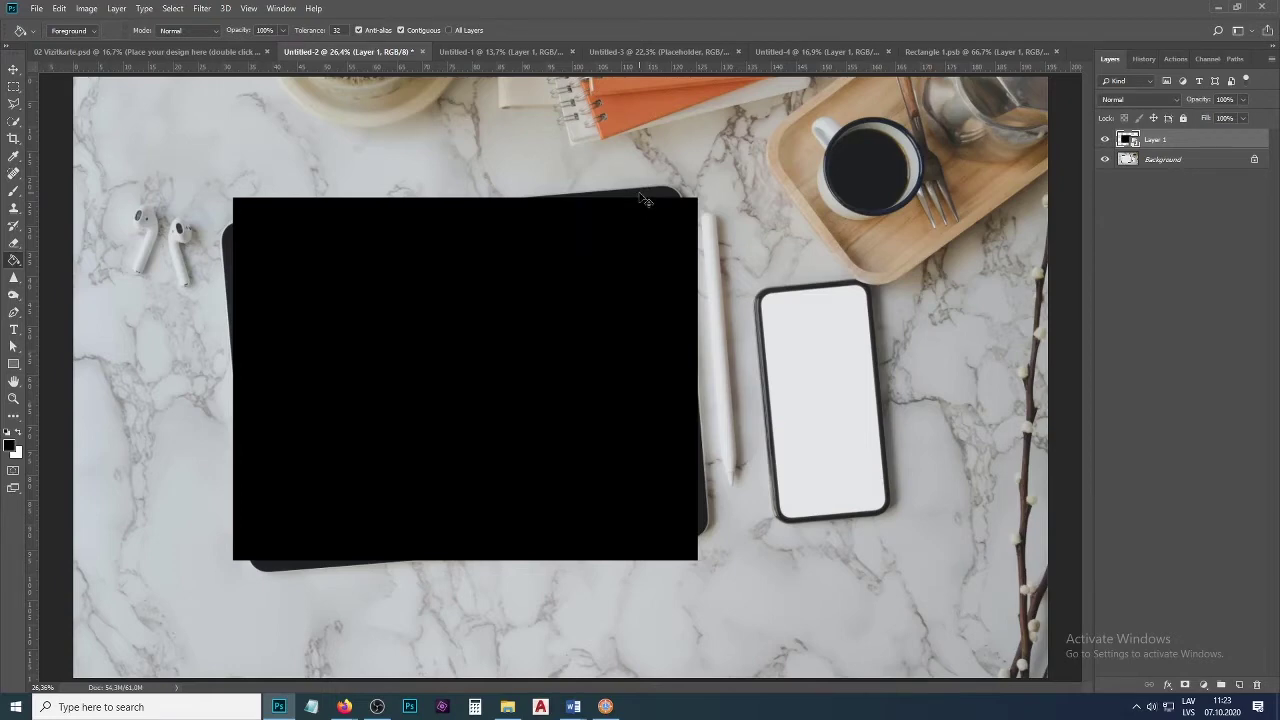
Distort the black smart object so its four corners roughly match the tablet screen, with the layer's opacity lowered to 30%.
key(ctrl+t)
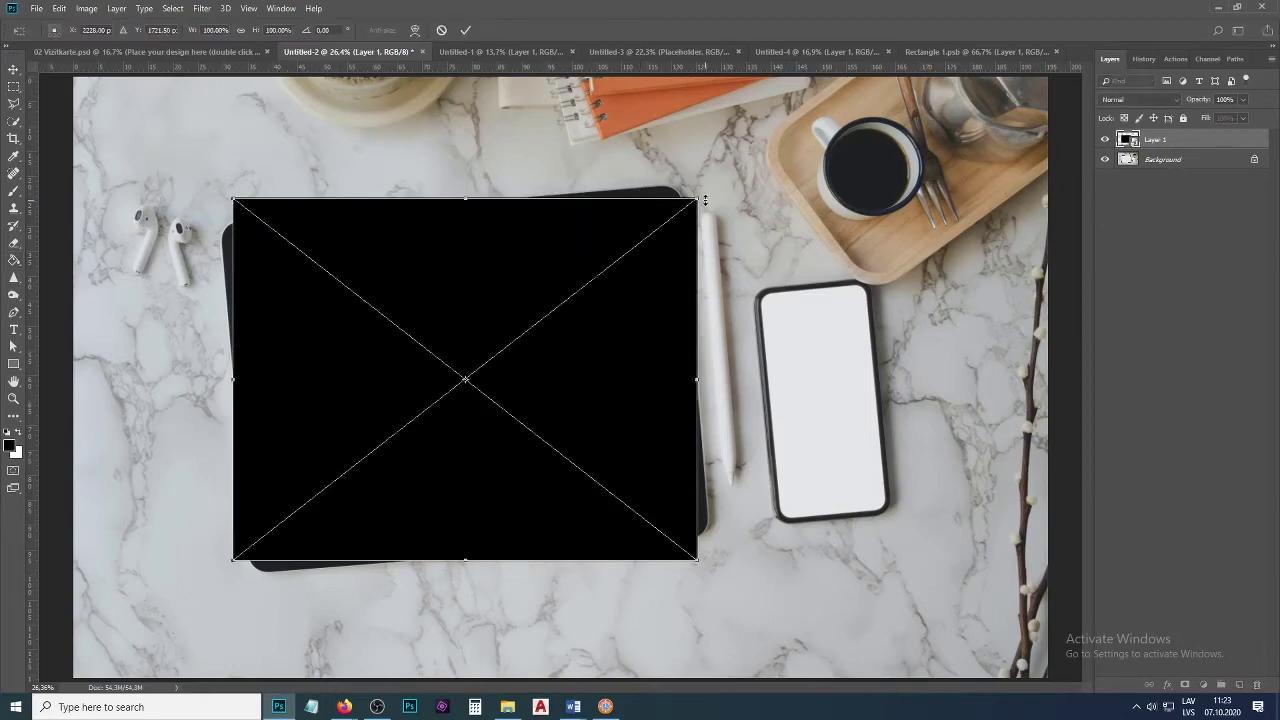
right_click(512, 263)
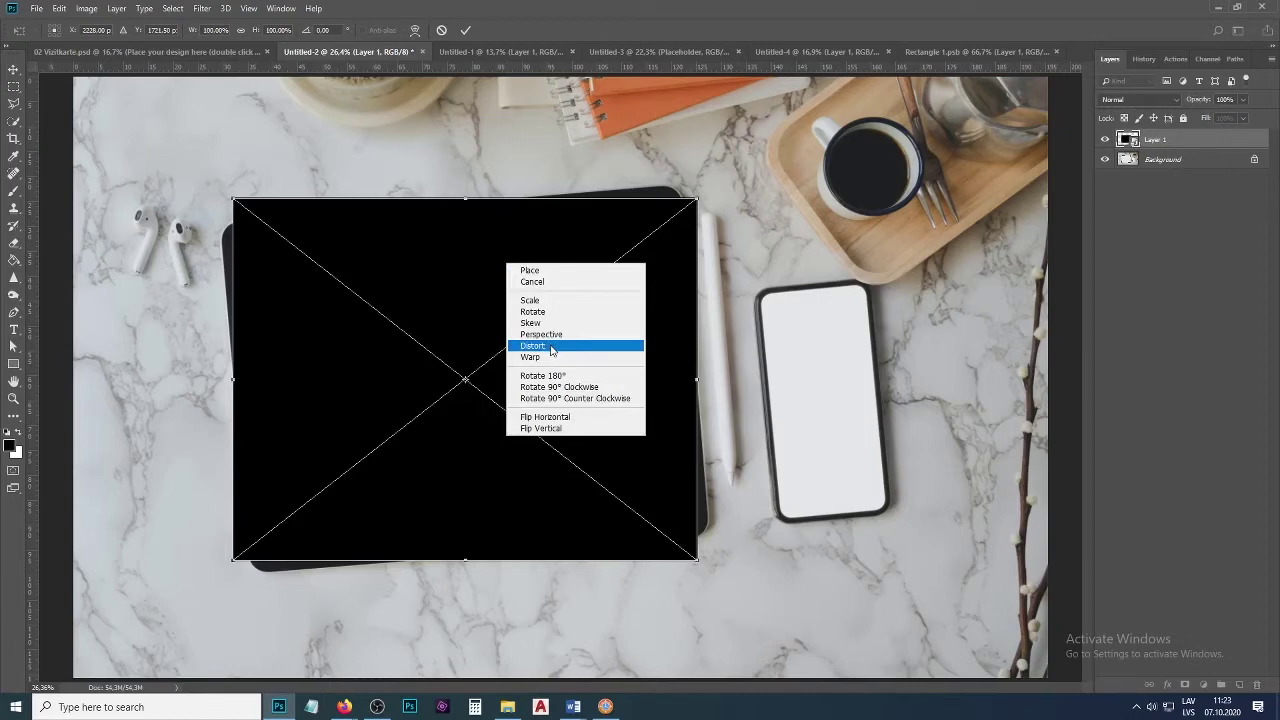
click(551, 347)
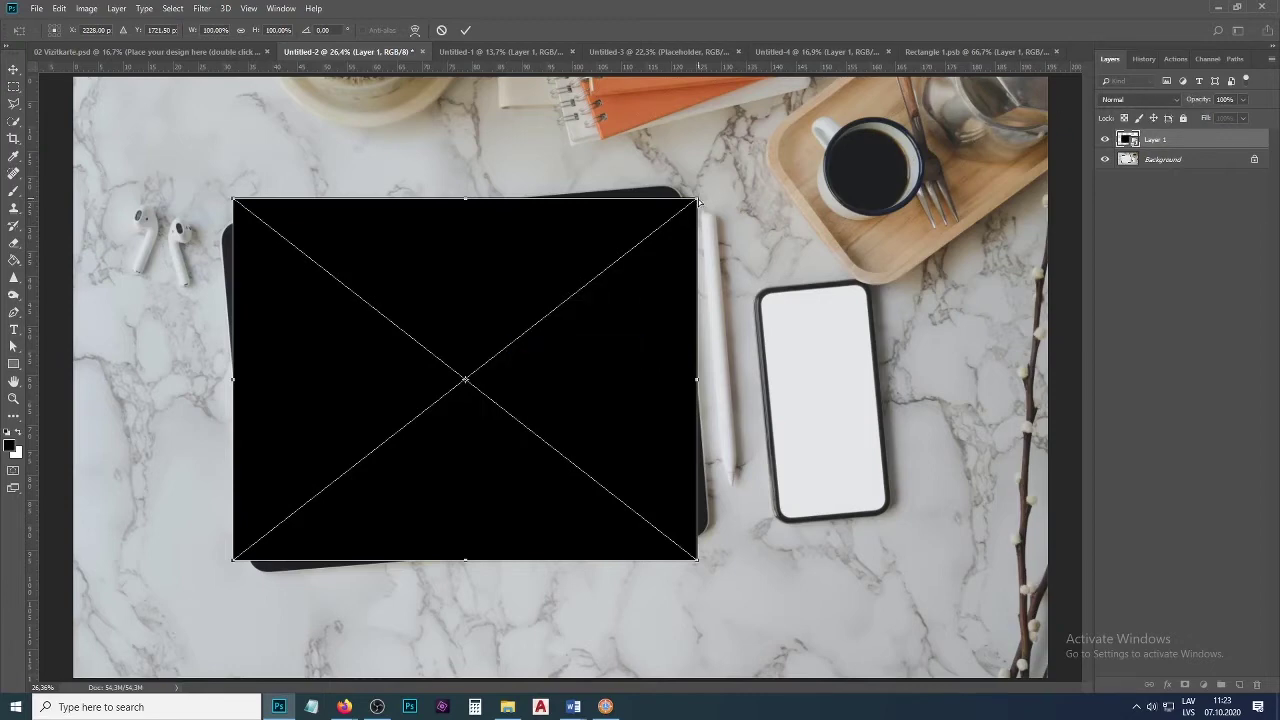
drag(698, 202, 669, 197)
drag(1200, 103, 1155, 108)
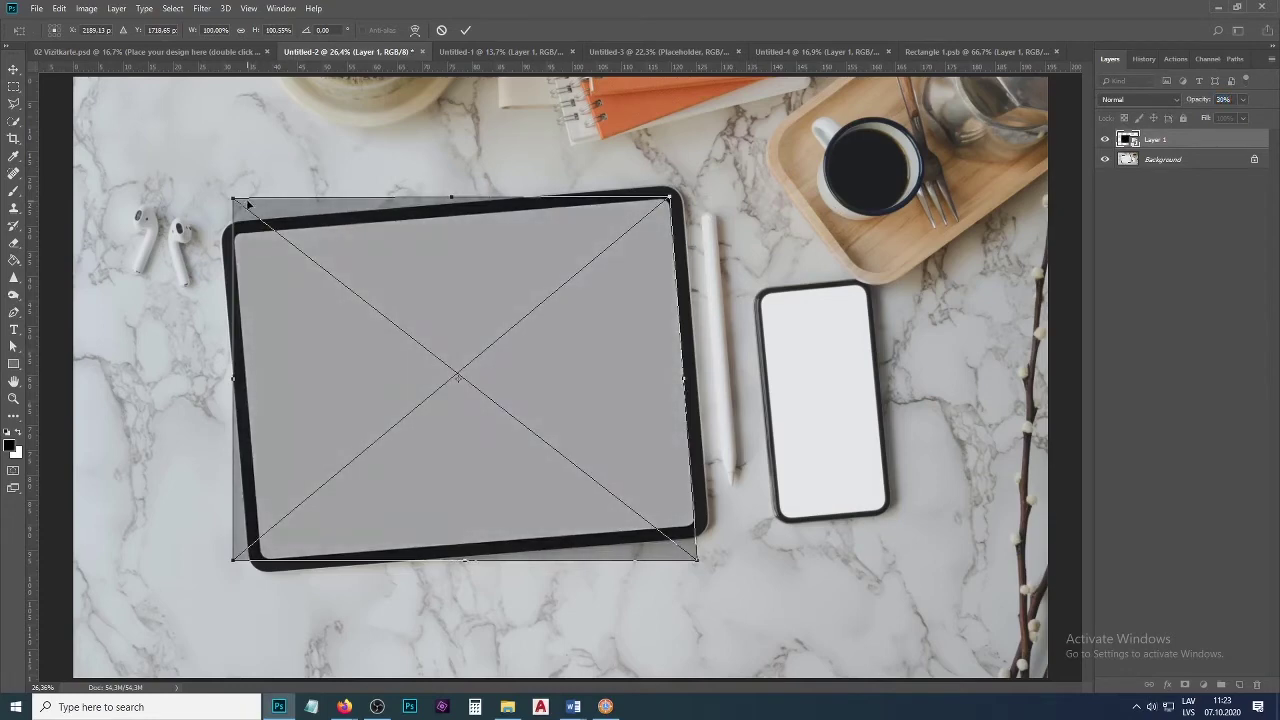
drag(232, 199, 233, 236)
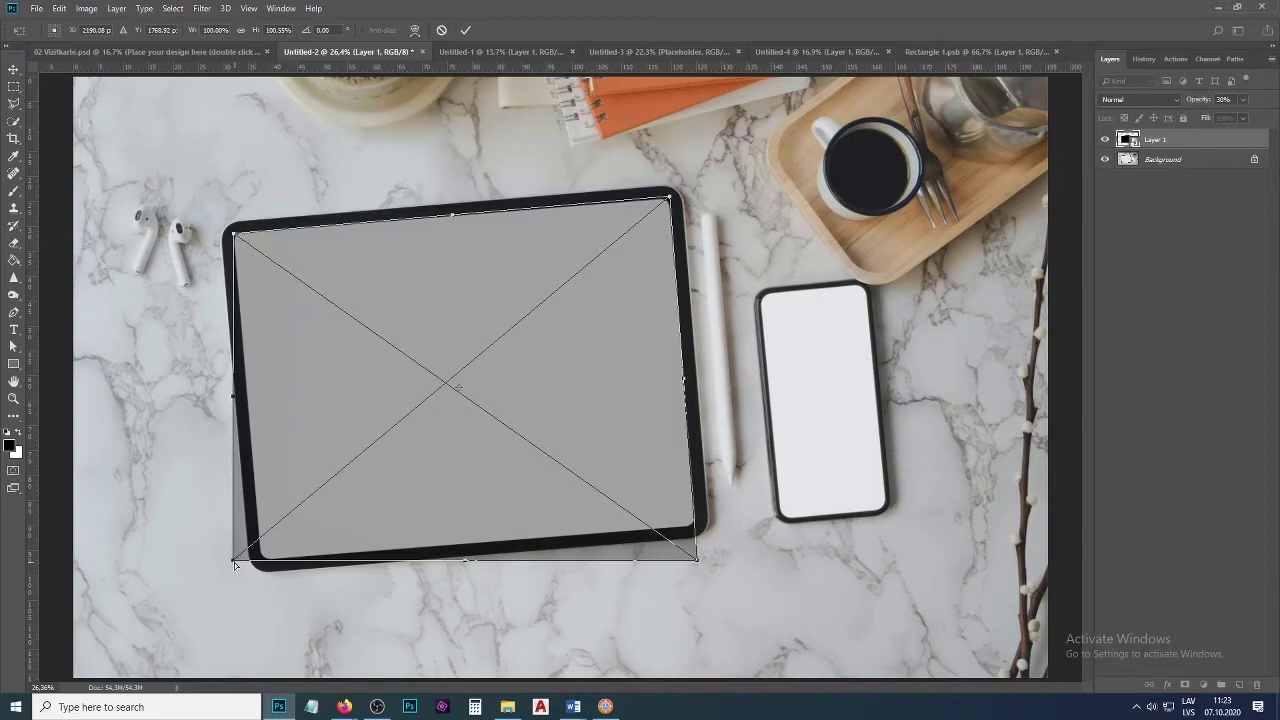
drag(235, 566, 260, 559)
drag(698, 561, 699, 528)
Fine-tune each distorted corner against the tablet screen's edges up close and apply the transformation.
scroll(669, 199, up, 5)
drag(665, 212, 665, 220)
scroll(709, 149, down, 3)
scroll(266, 214, up, 4)
drag(266, 214, 266, 214)
scroll(266, 214, down, 3)
scroll(316, 468, up, 4)
drag(316, 468, 323, 449)
scroll(323, 449, down, 3)
scroll(749, 371, up, 4)
mouse_move(749, 371)
mouse_down()
mouse_move(755, 382)
mouse_move(740, 368)
mouse_up()
scroll(740, 368, down, 3)
key(Return)
key(g)
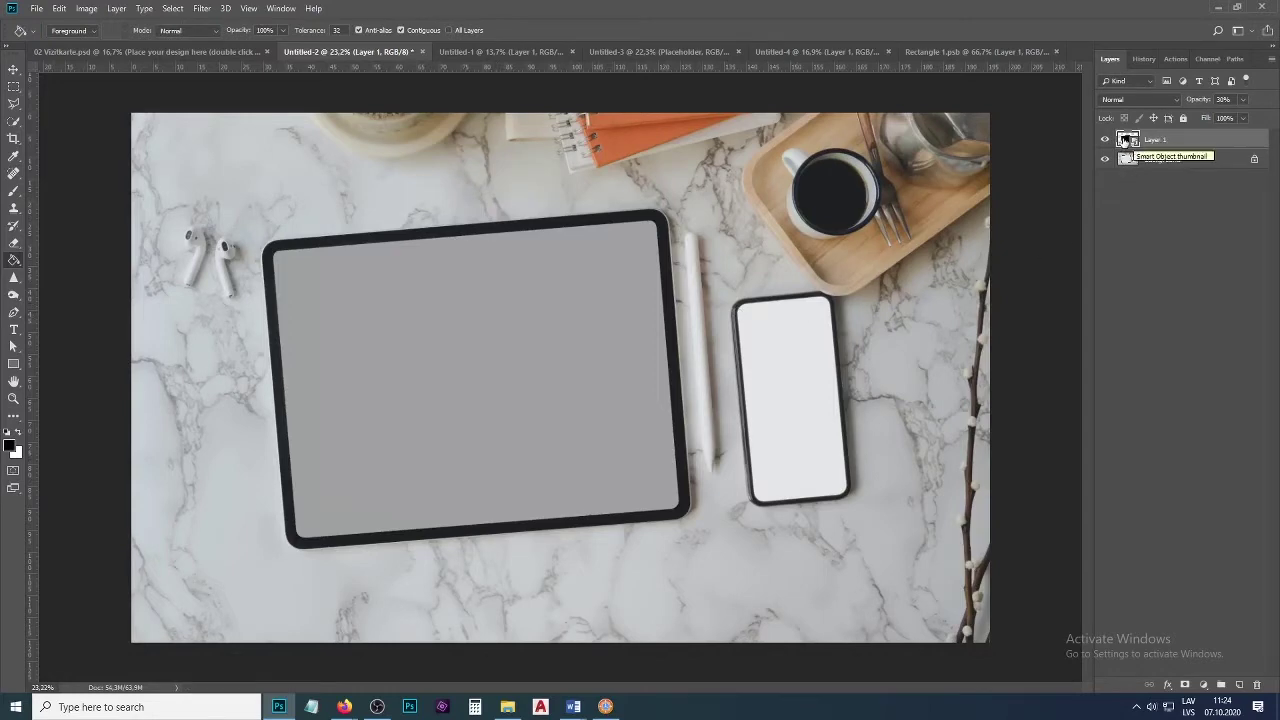
Rename the tablet screen's smart object layer to i-pad.
double_click(1160, 140)
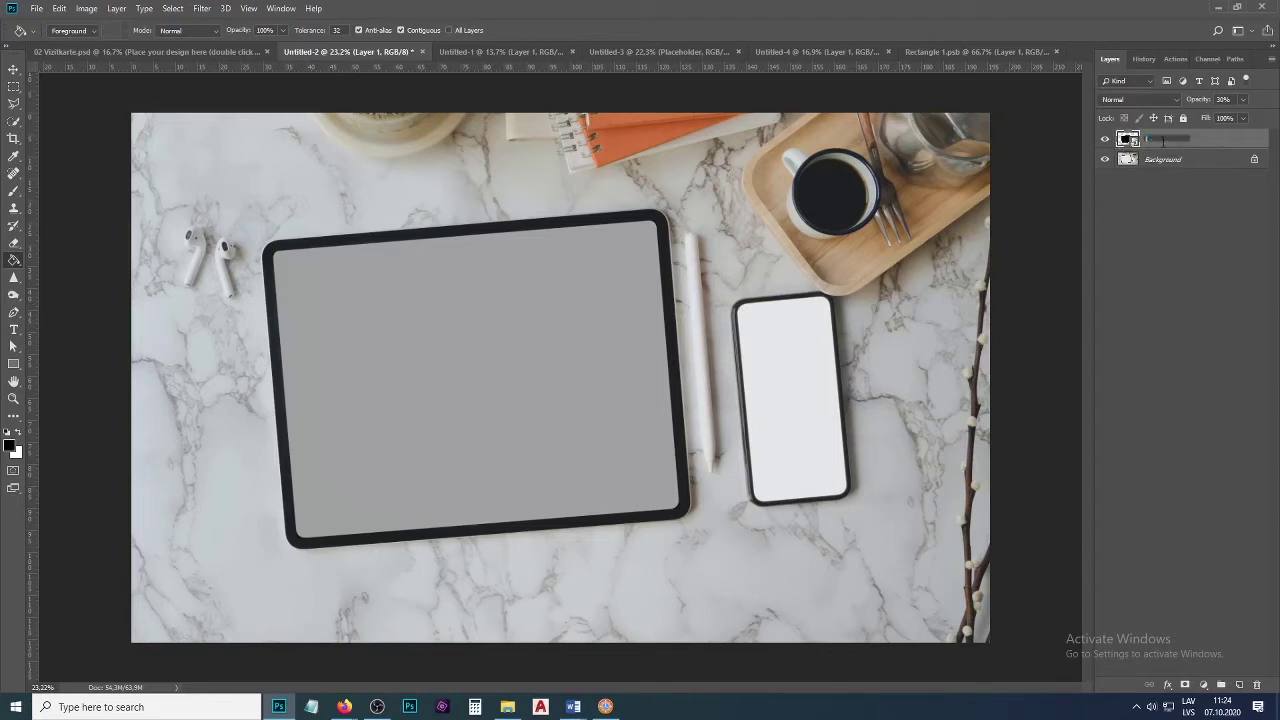
text(i-pad)
key(Return)
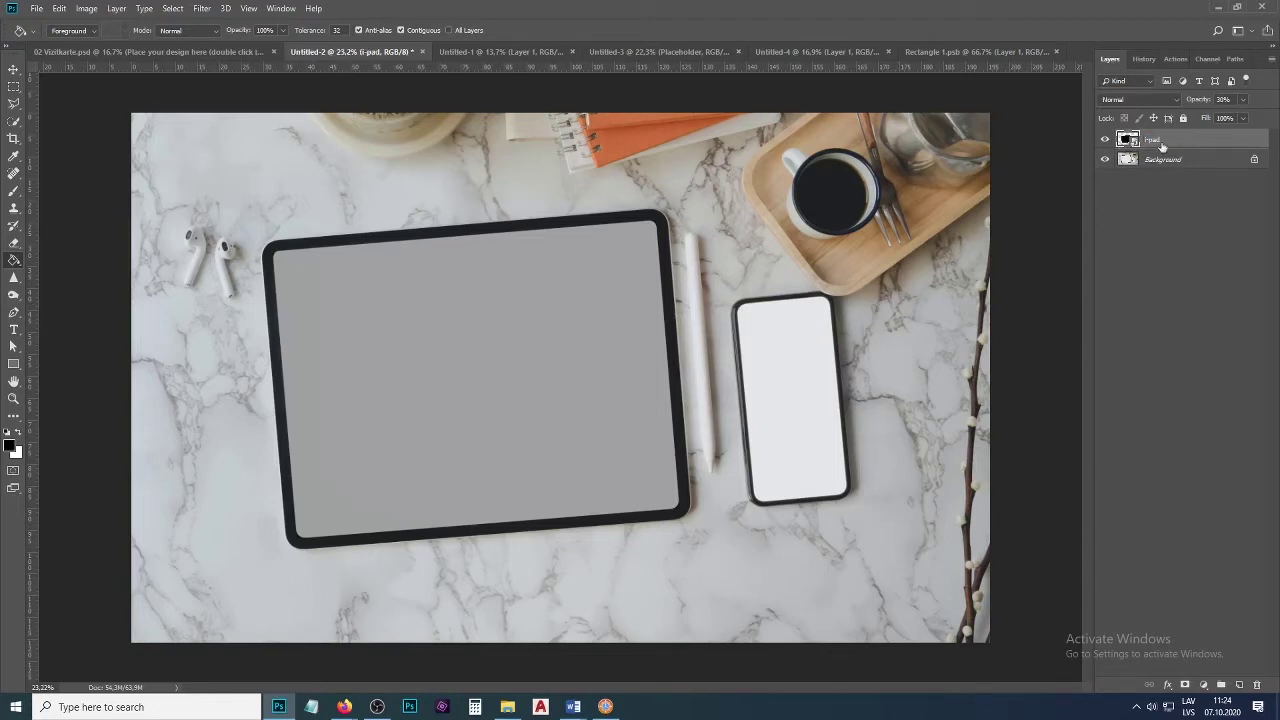
Open the i-pad smart object, place 51998556.jpg from FreeCommander's Presentation folder into it and stretch the image over the whole canvas.
double_click(1125, 140)
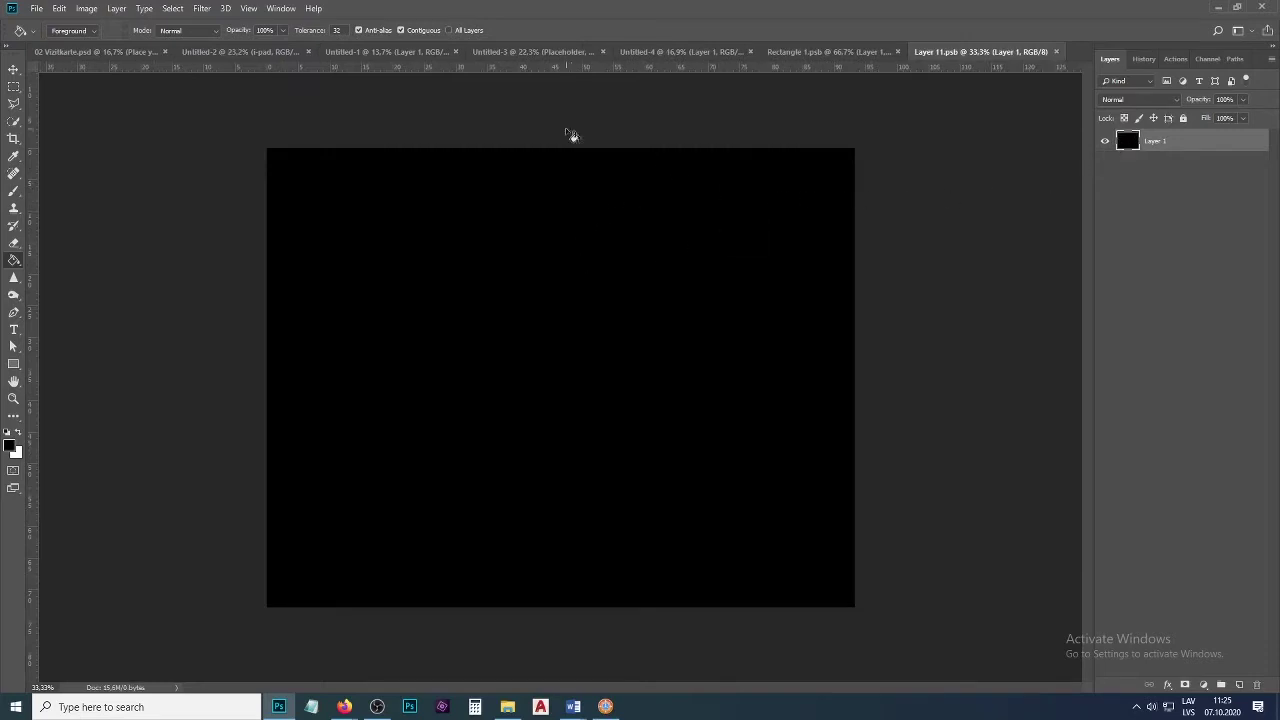
click(605, 707)
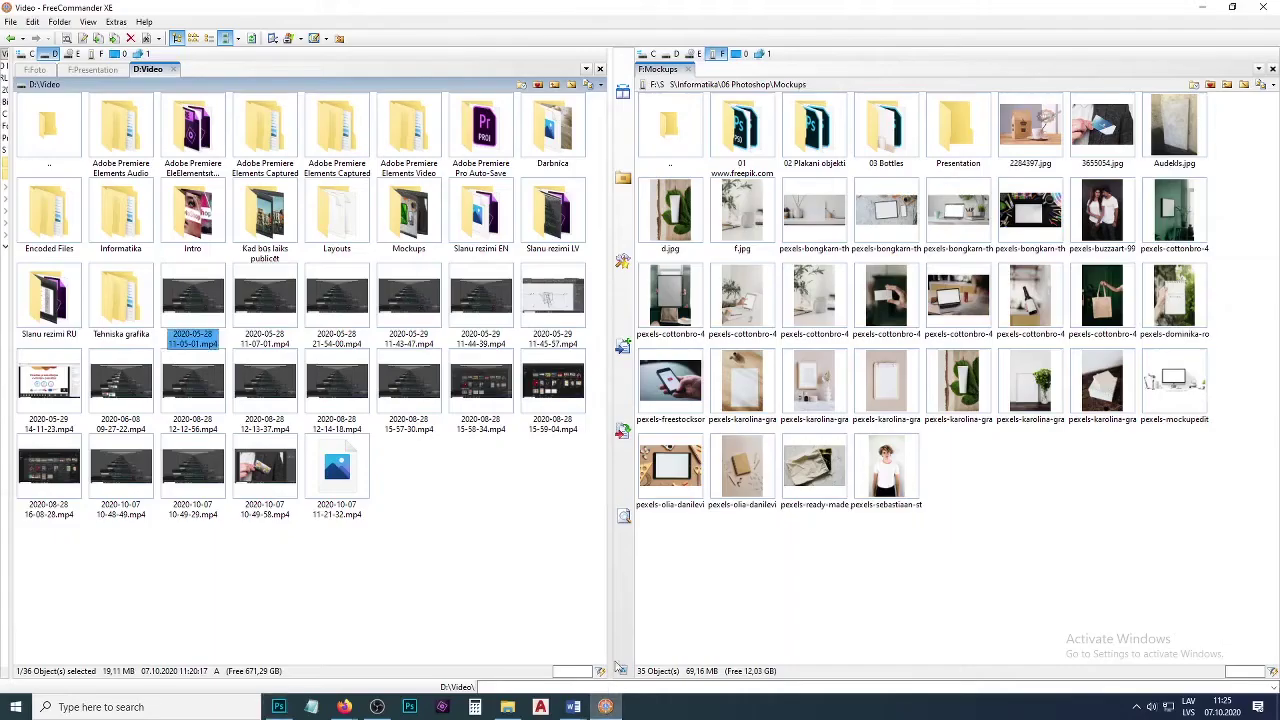
click(92, 69)
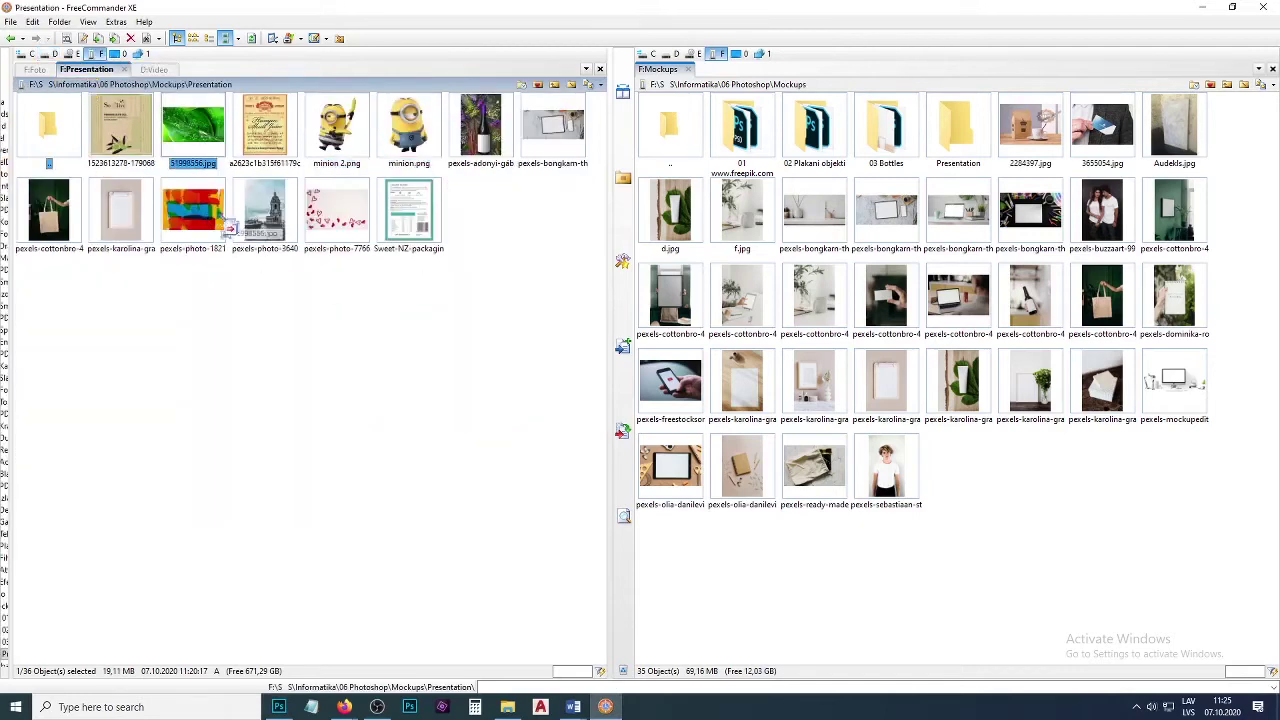
click(281, 707)
drag(303, 713, 486, 436)
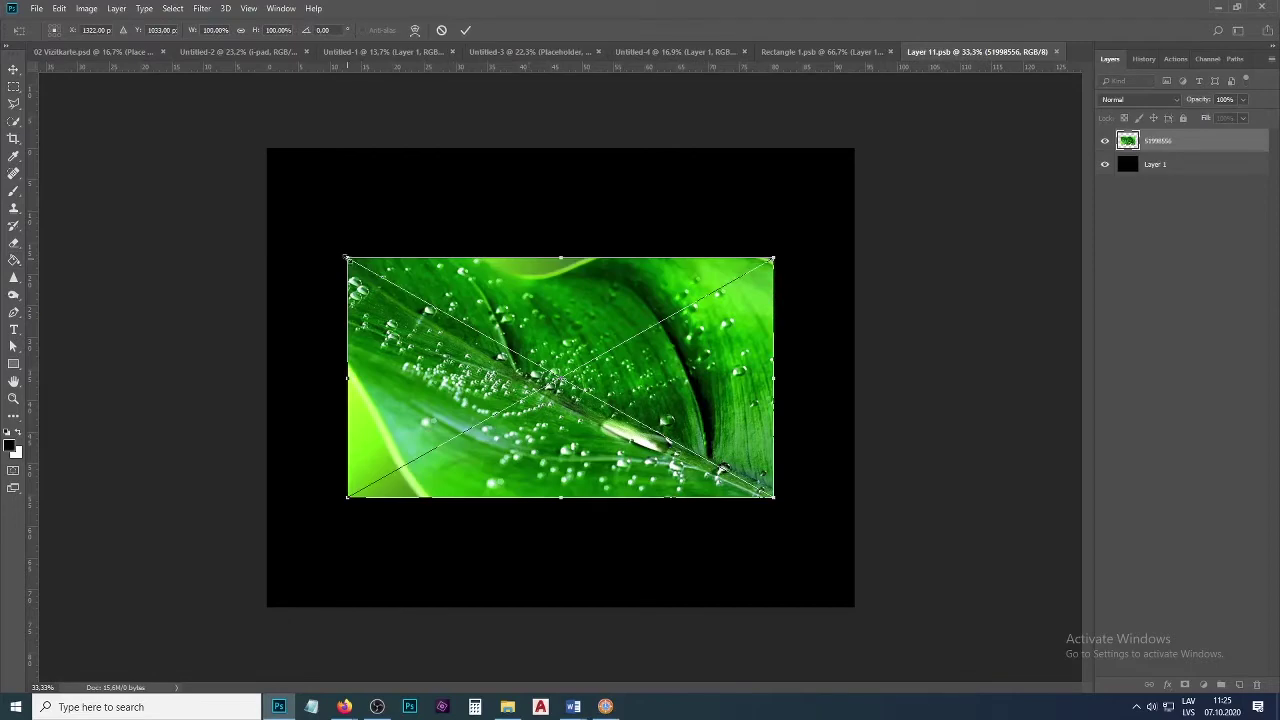
drag(346, 257, 261, 149)
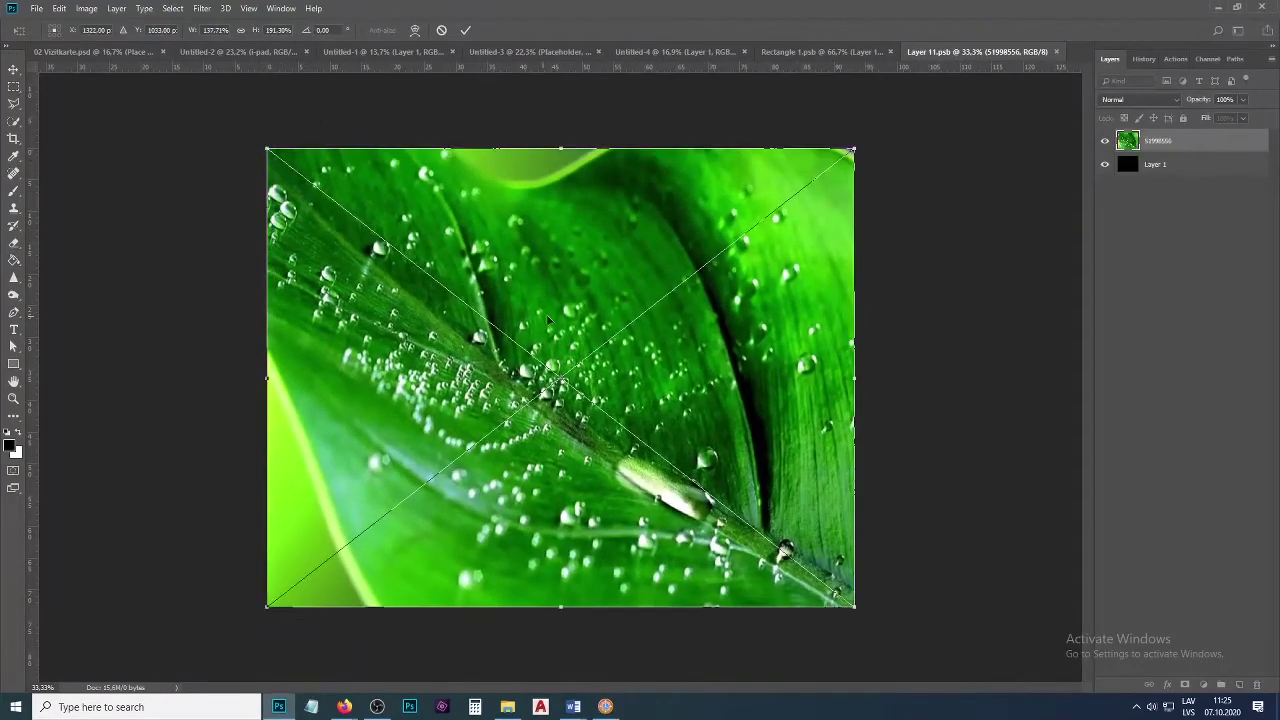
key(Return)
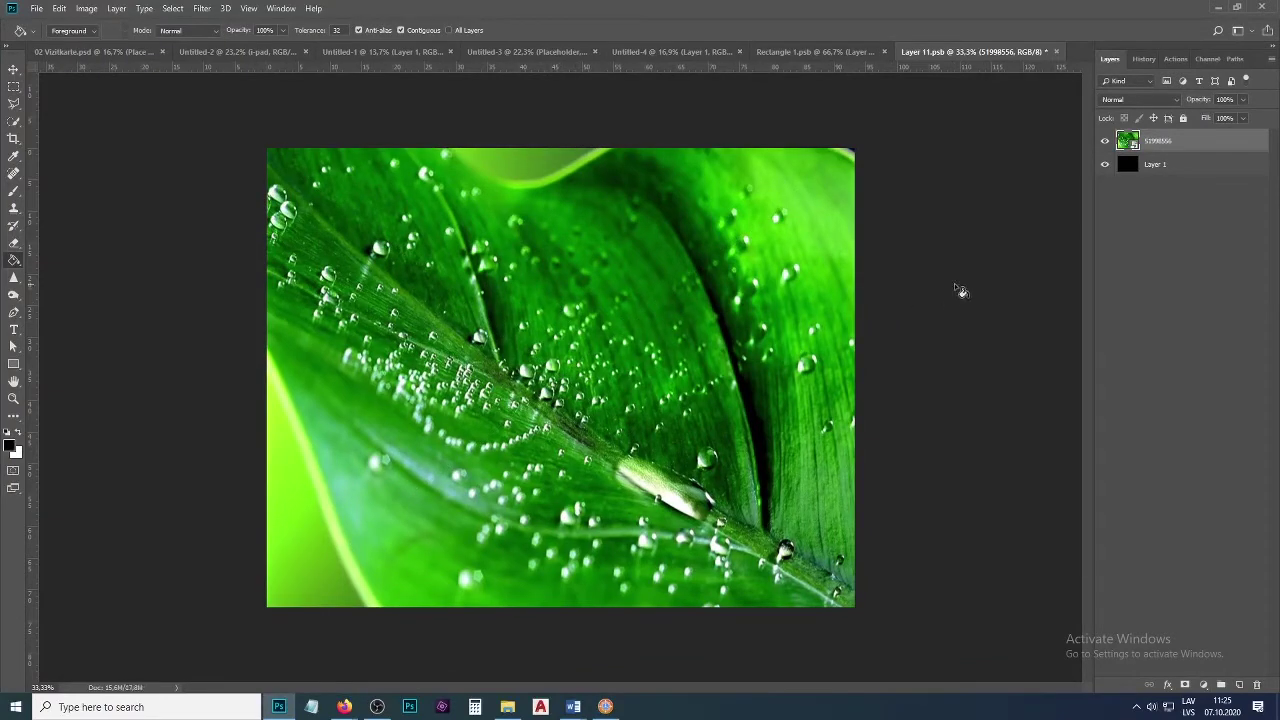
Save the edited smart object and set the i-pad layer's opacity to 100% in the Untitled-2 mockup.
key(ctrl+s)
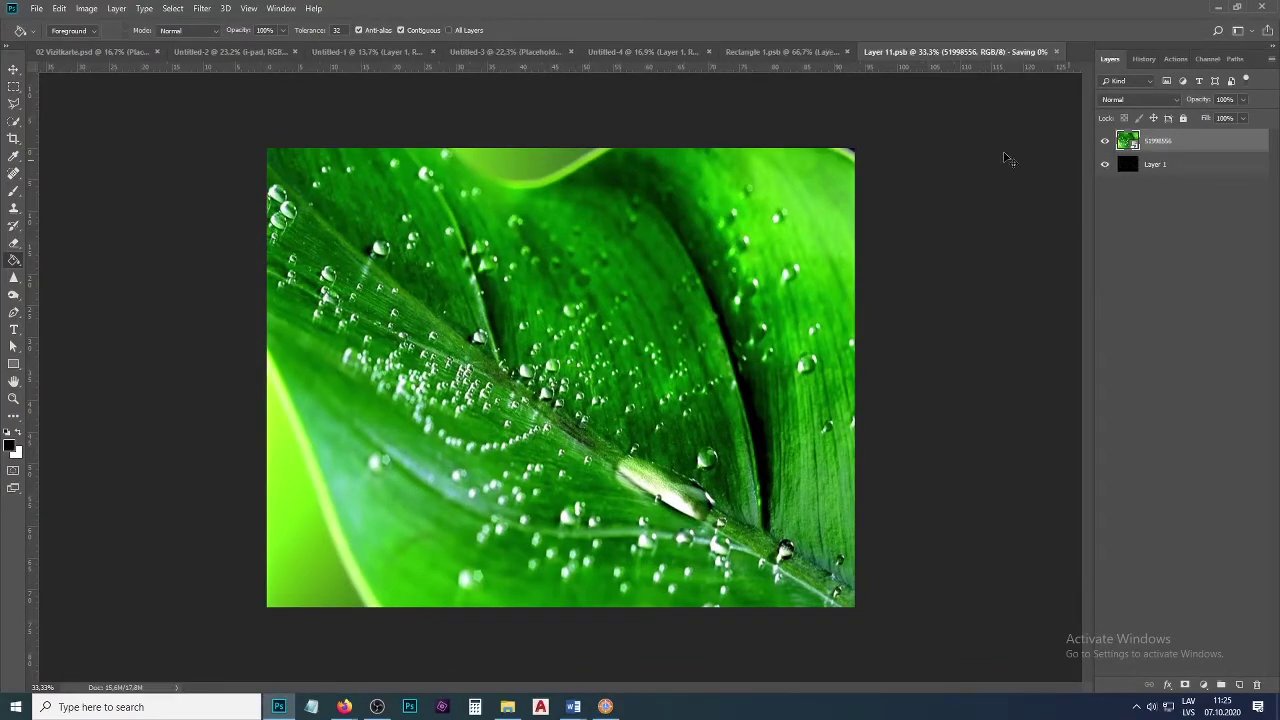
click(220, 52)
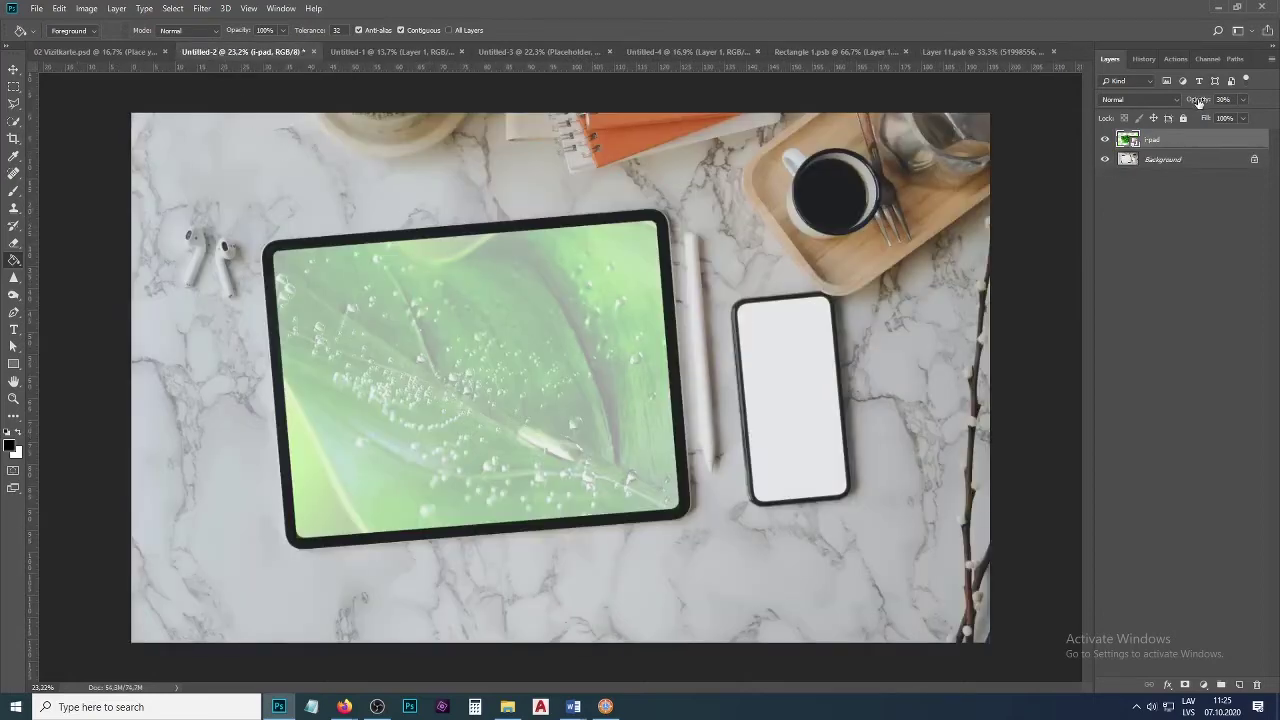
drag(1212, 103, 1264, 105)
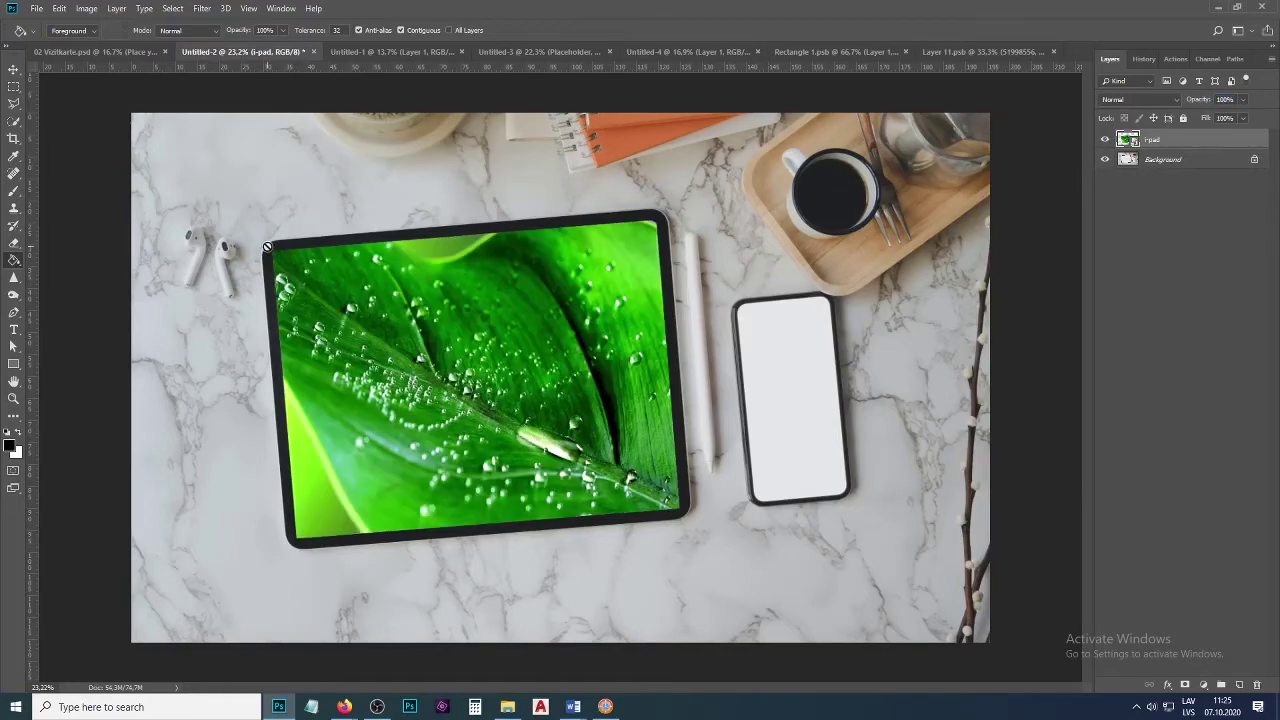
Inspect the tablet's rounded upper-left screen corner and lower the i-pad layer's opacity to 74%.
scroll(267, 247, up, 5)
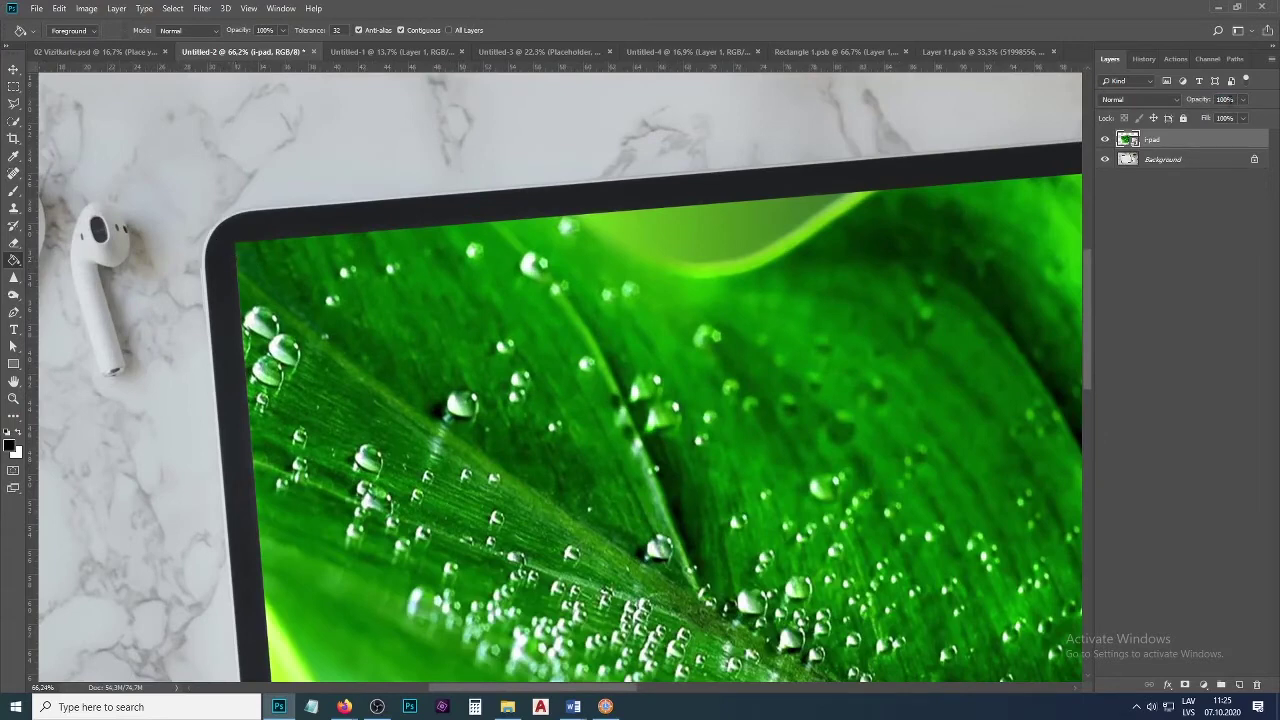
drag(1205, 103, 1180, 104)
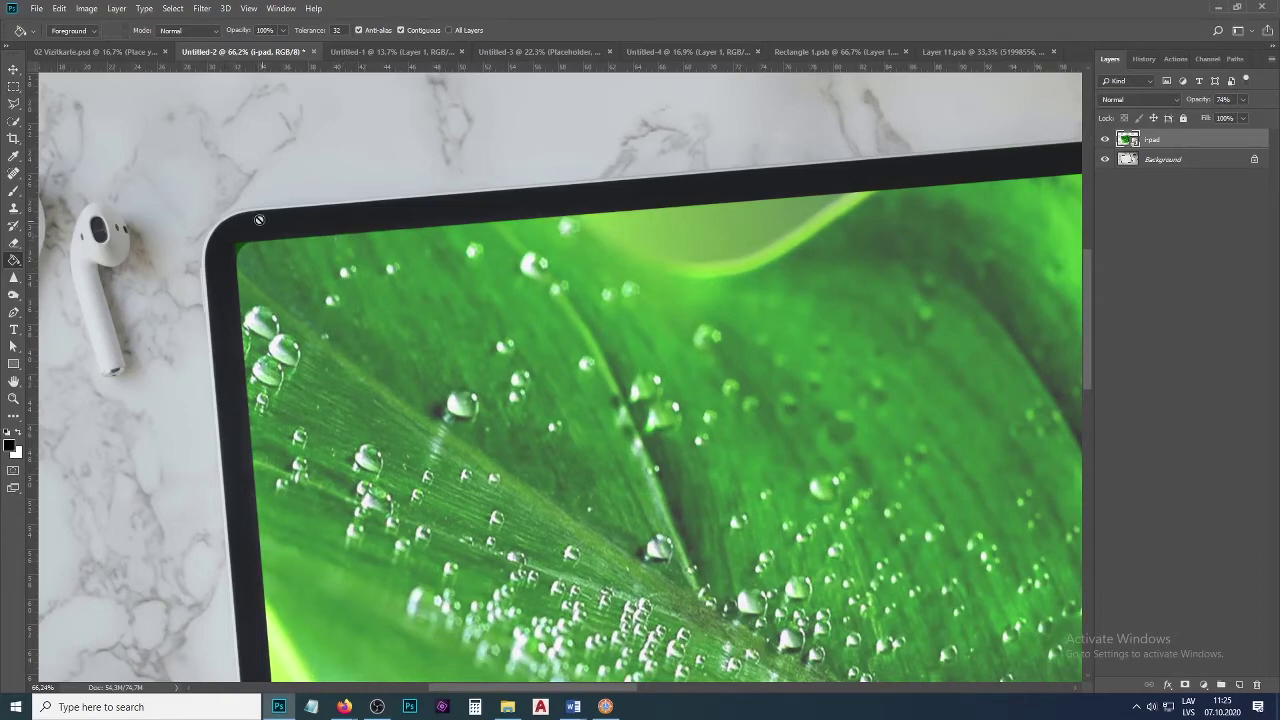
scroll(258, 219, down, 3)
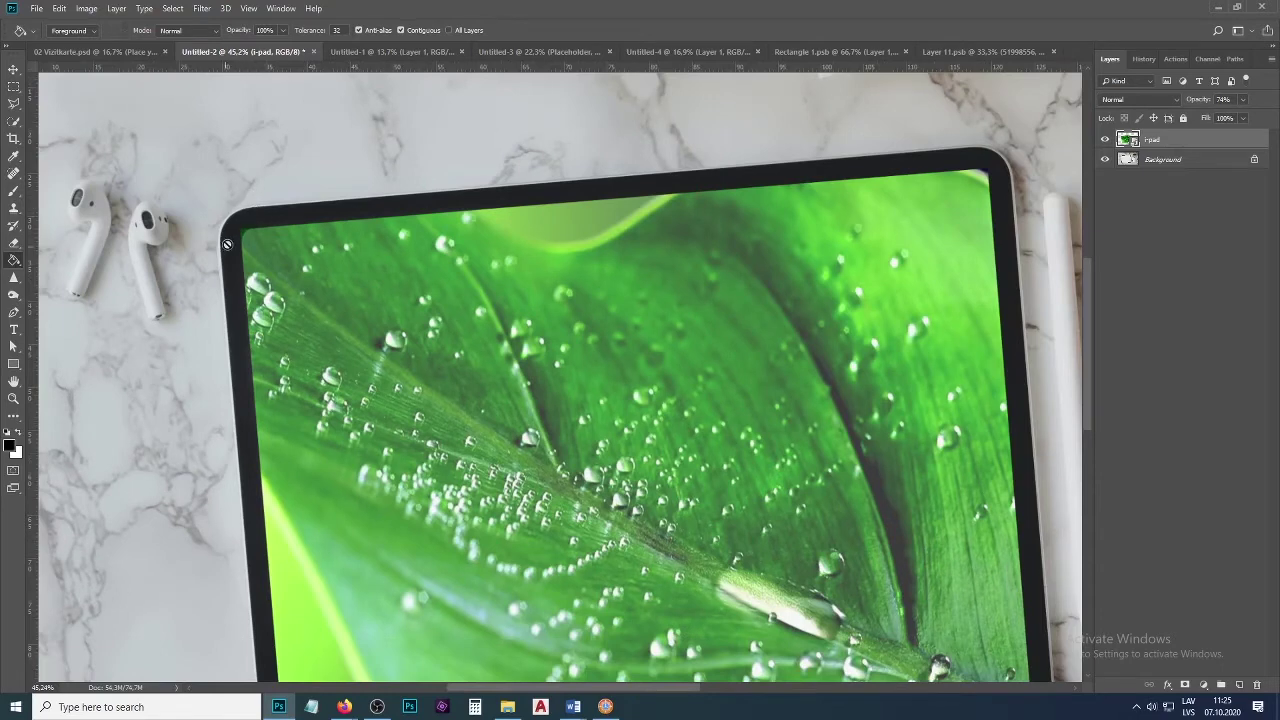
scroll(370, 190, down, 2)
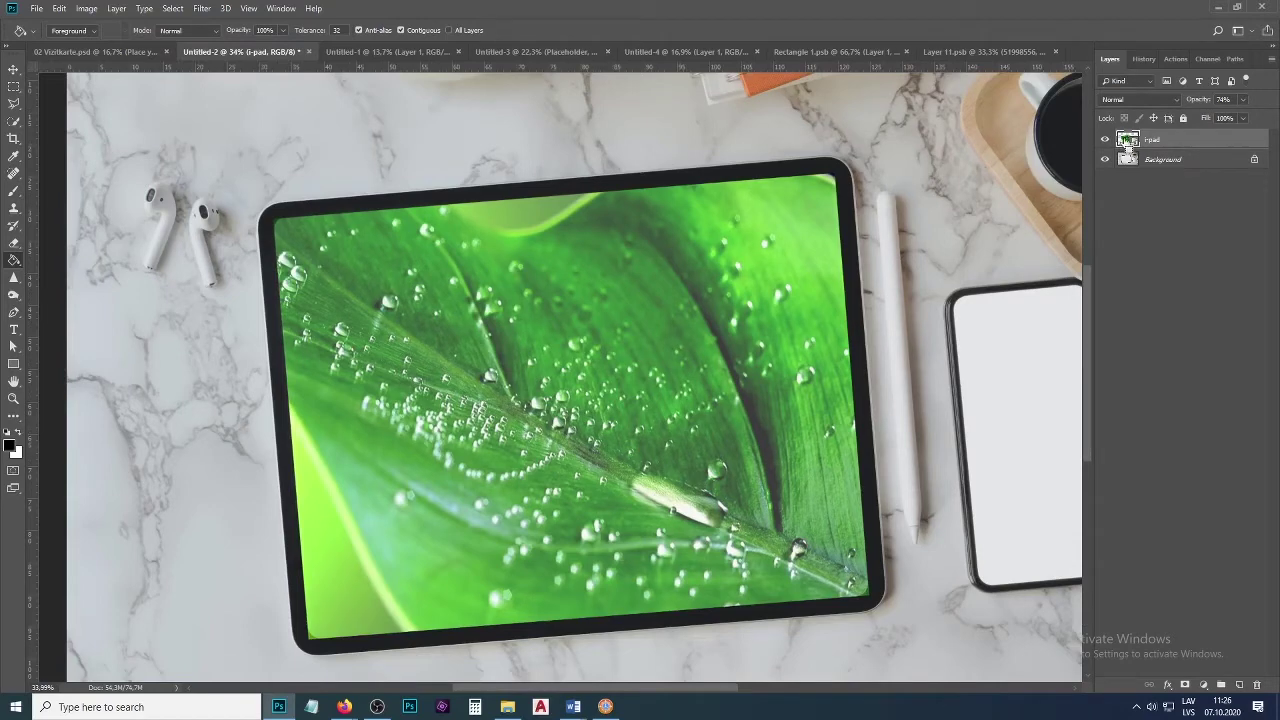
Mask the i-pad layer to its own outline and paint black on the mask to round the tablet screen's upper-left corner.
ctrl+click(1127, 141)
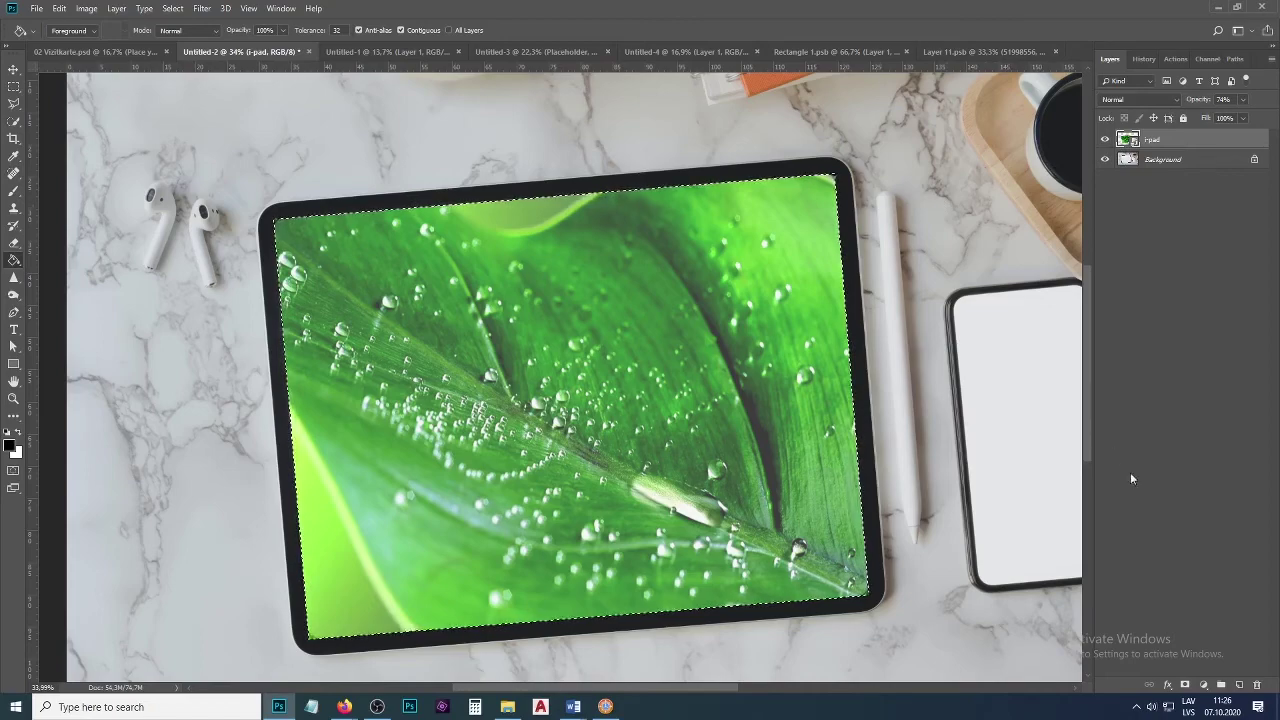
click(1186, 686)
scroll(272, 226, up, 6)
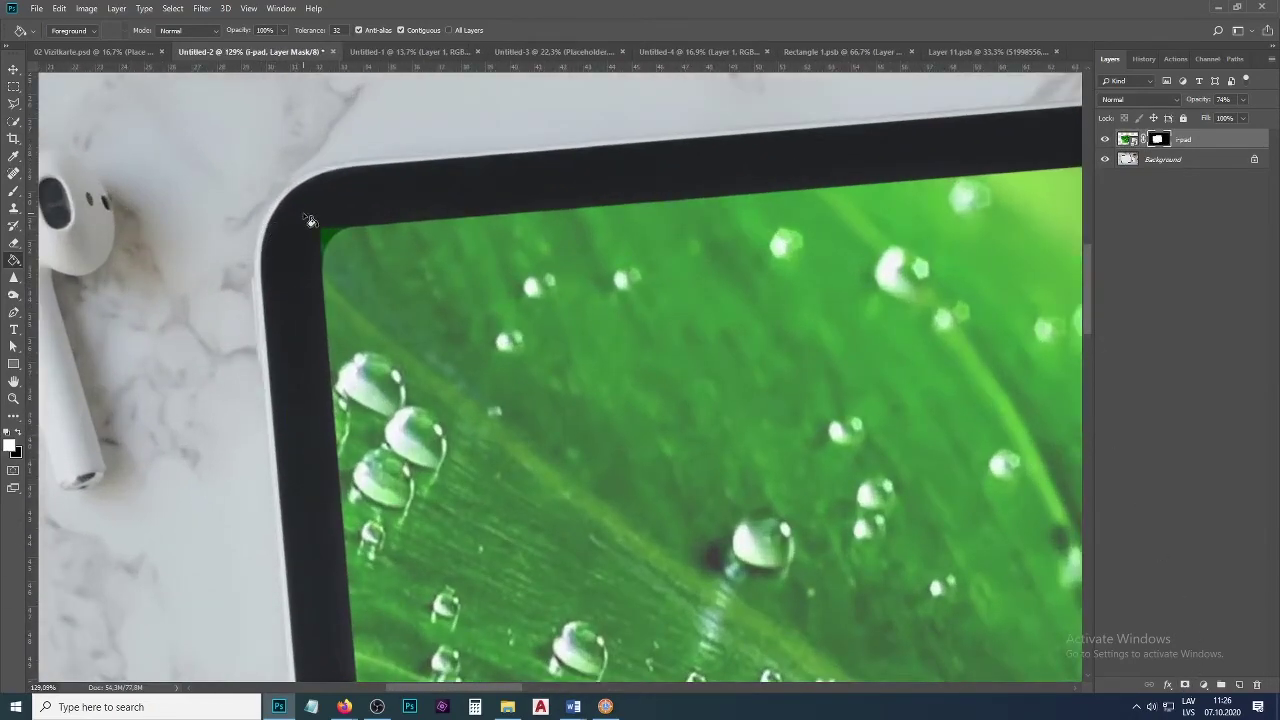
click(14, 190)
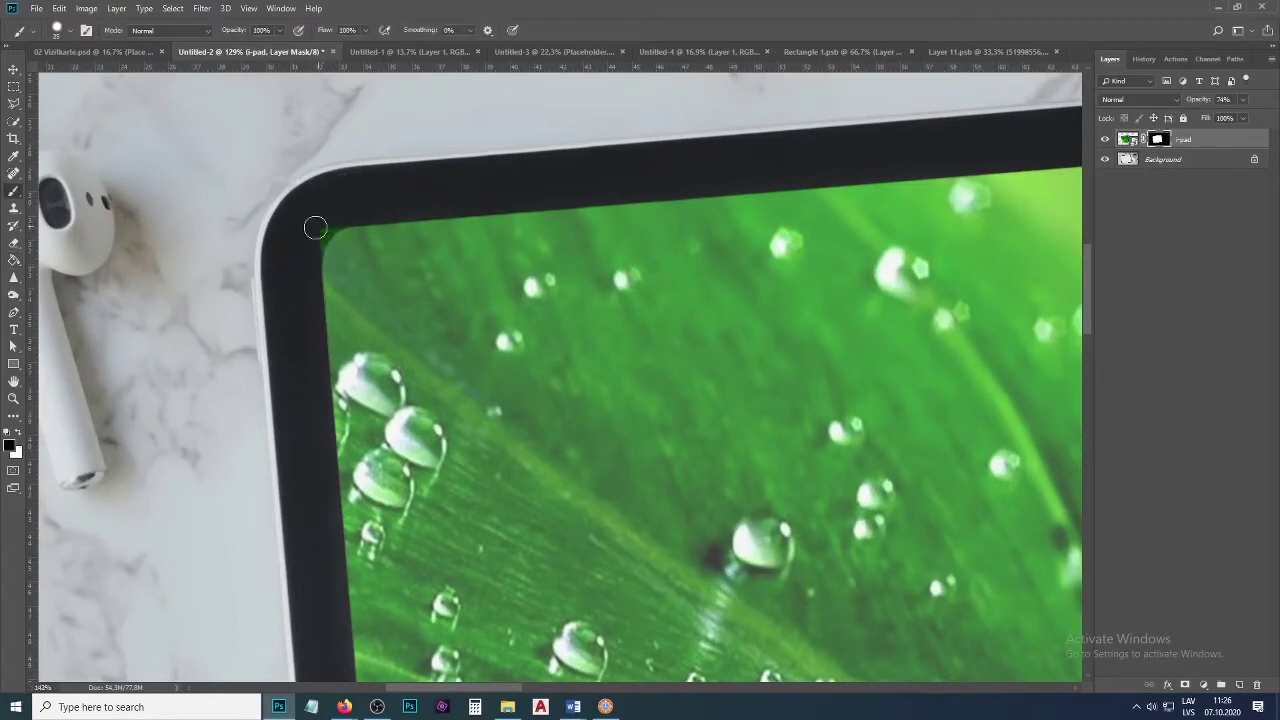
scroll(314, 223, up, 5)
mouse_move(394, 194)
mouse_down()
mouse_move(340, 229)
mouse_move(311, 280)
mouse_up()
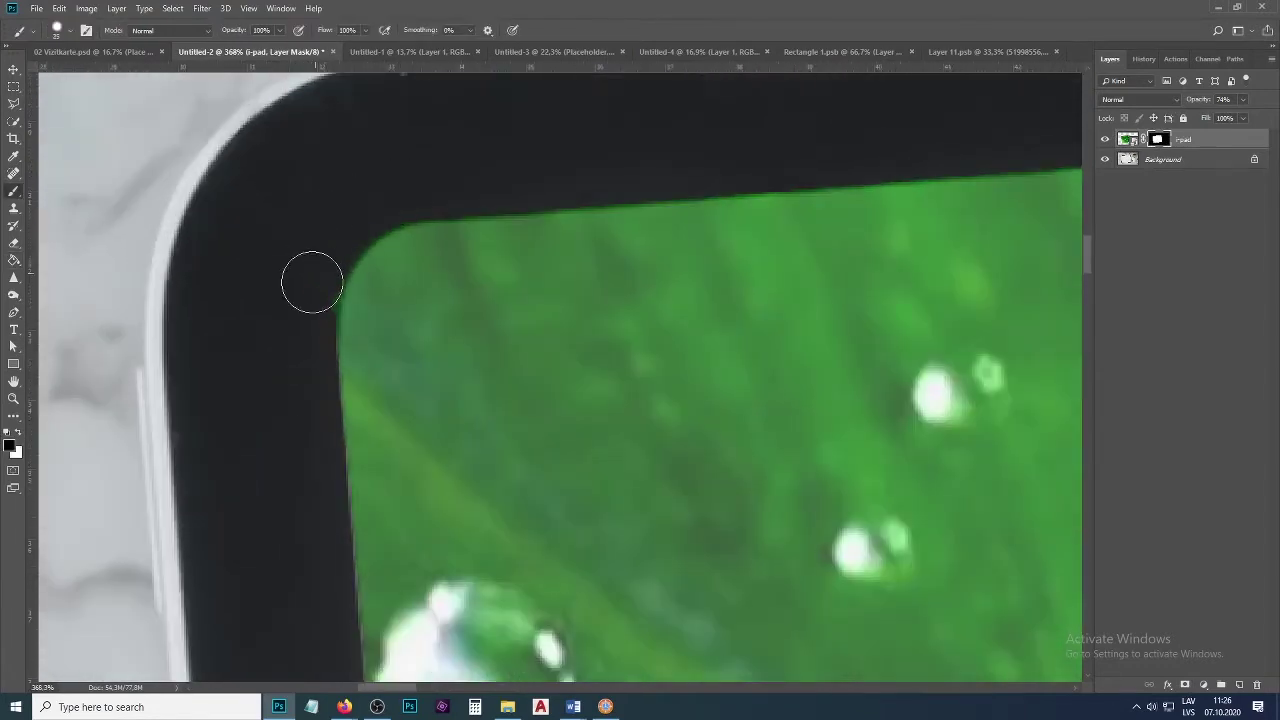
mouse_move(299, 334)
mouse_down()
mouse_move(317, 263)
mouse_move(351, 220)
mouse_move(390, 200)
mouse_up()
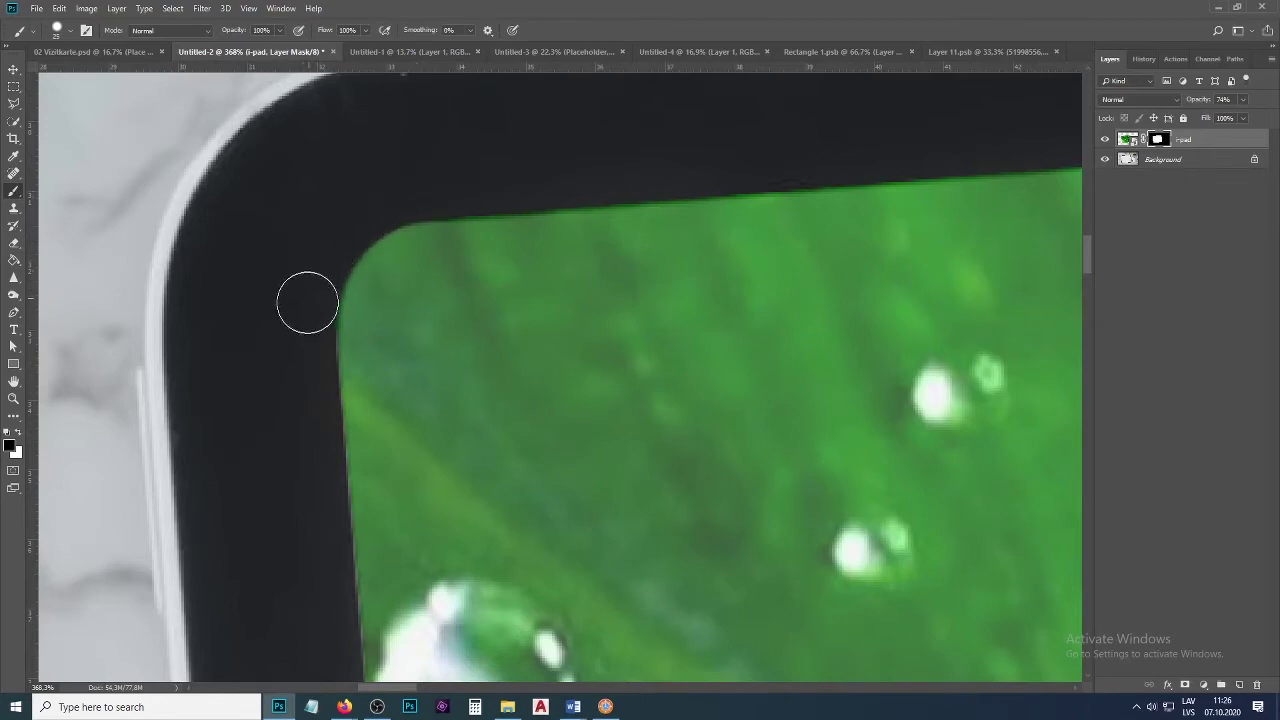
scroll(257, 253, down, 10)
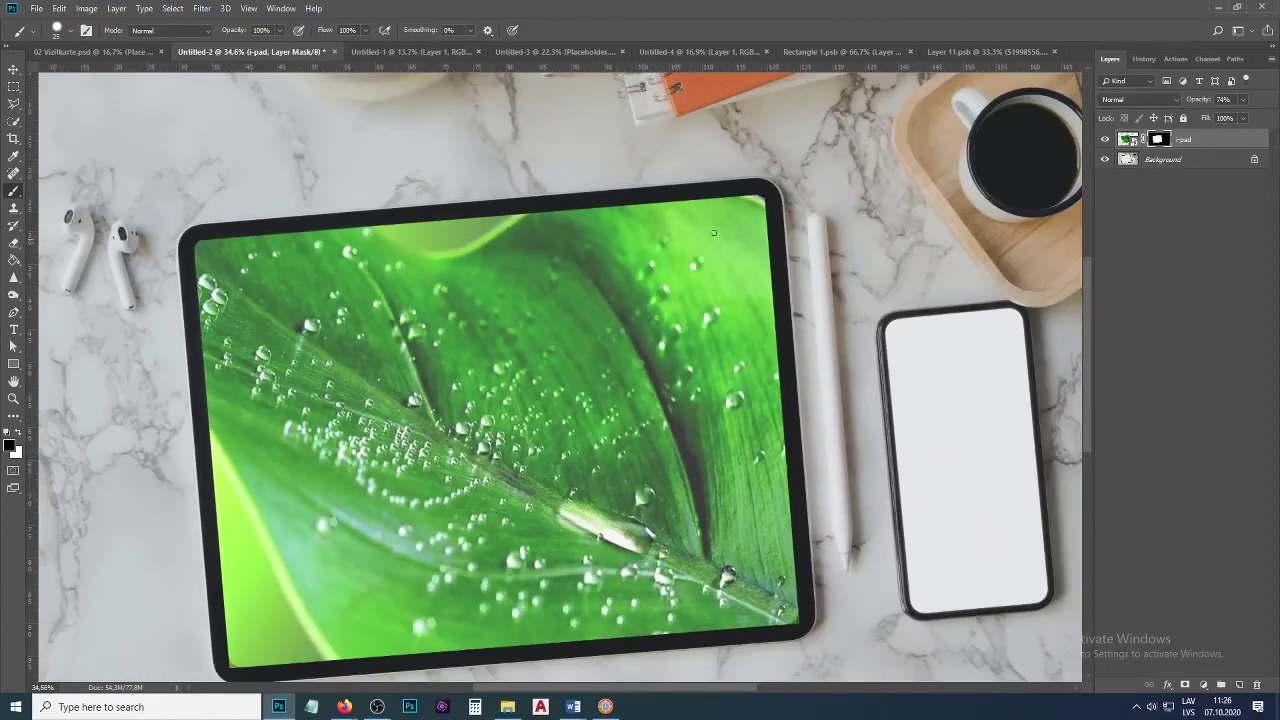
Paint black on the i-pad mask to round the image at the tablet screen's upper-right and lower-right corners.
scroll(739, 189, up, 4)
scroll(739, 189, up, 6)
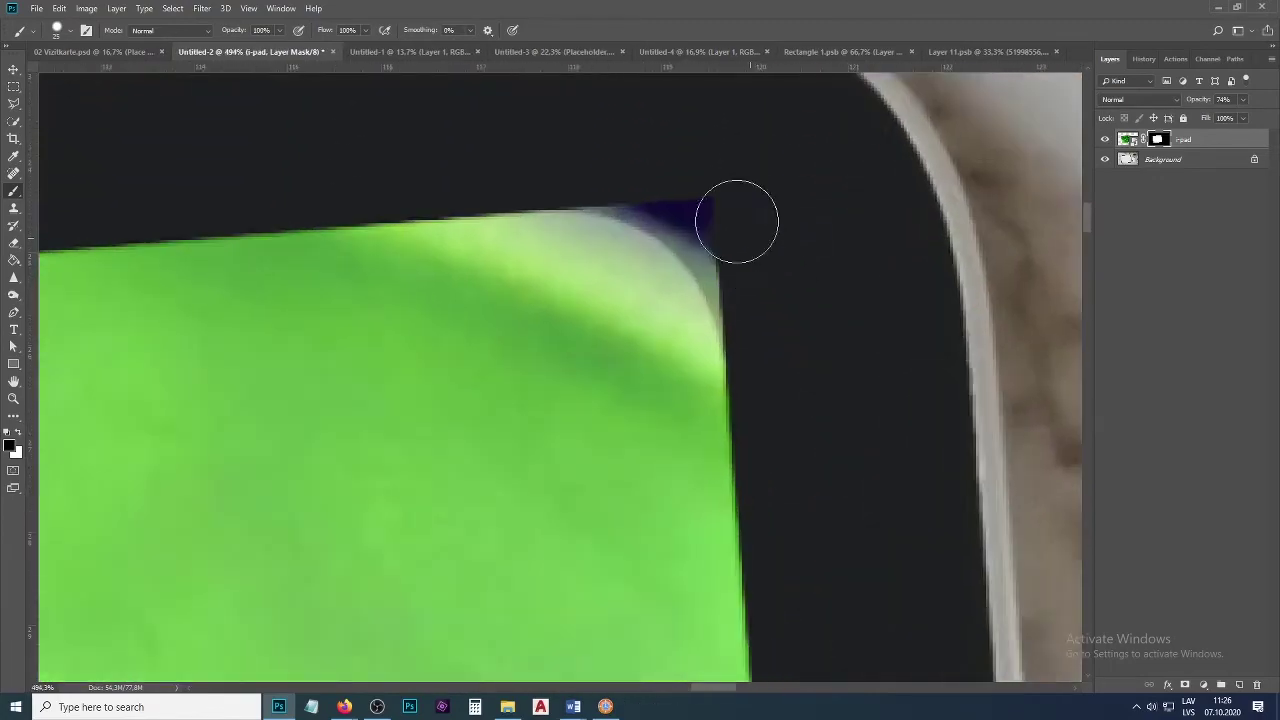
mouse_move(565, 158)
mouse_down()
mouse_move(692, 210)
mouse_move(750, 284)
mouse_move(777, 360)
mouse_up()
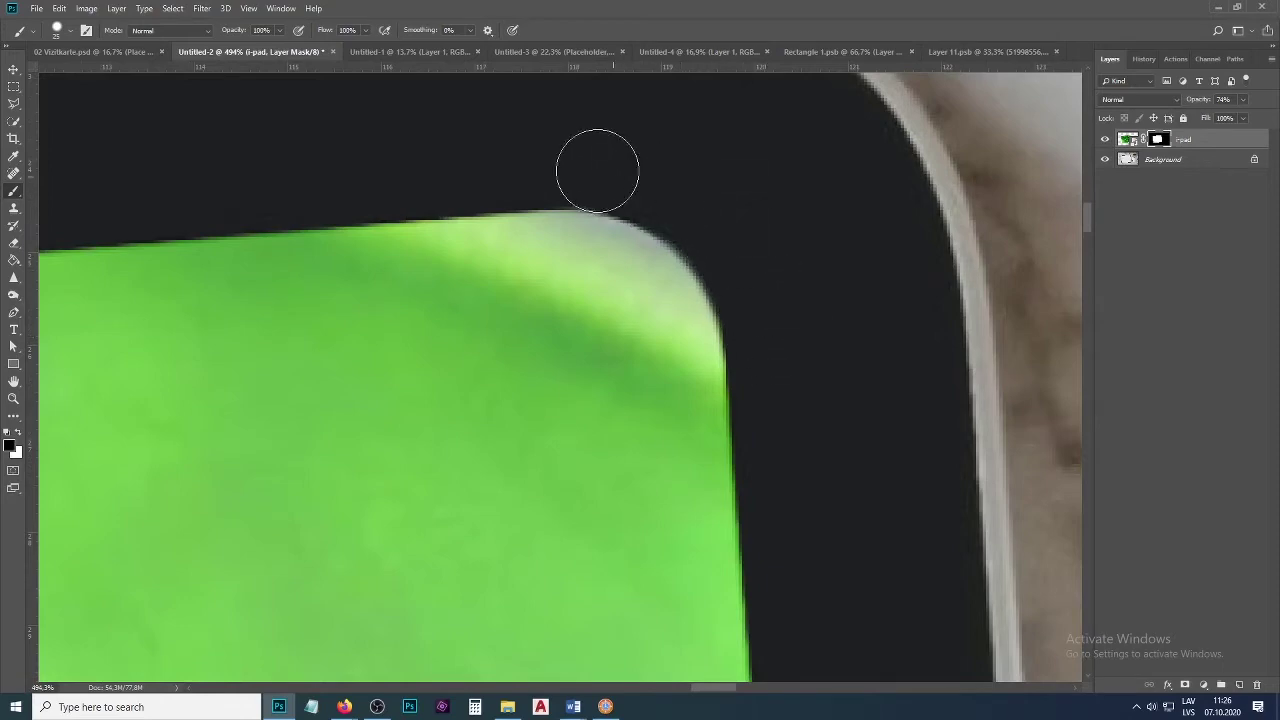
scroll(743, 123, down, 6)
scroll(777, 566, up, 6)
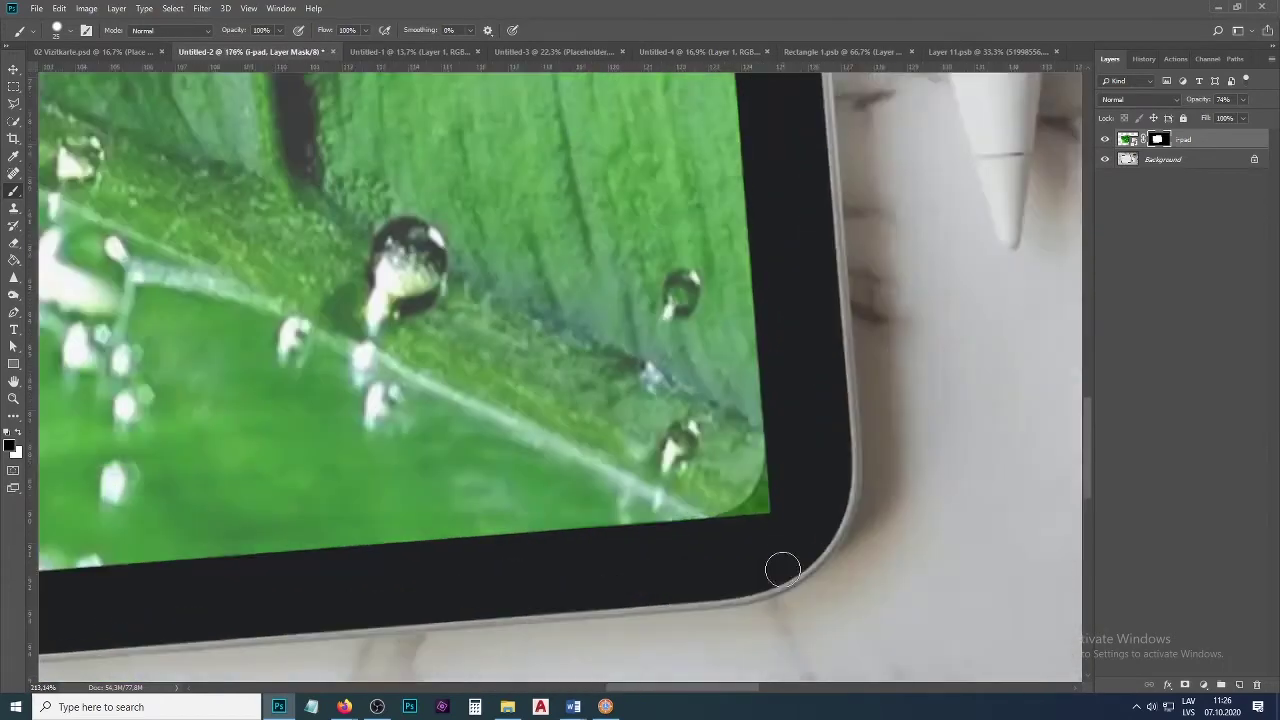
mouse_move(786, 367)
mouse_down()
mouse_move(745, 443)
mouse_move(615, 527)
mouse_move(687, 491)
mouse_move(738, 443)
mouse_move(781, 355)
mouse_up()
scroll(850, 380, down, 10)
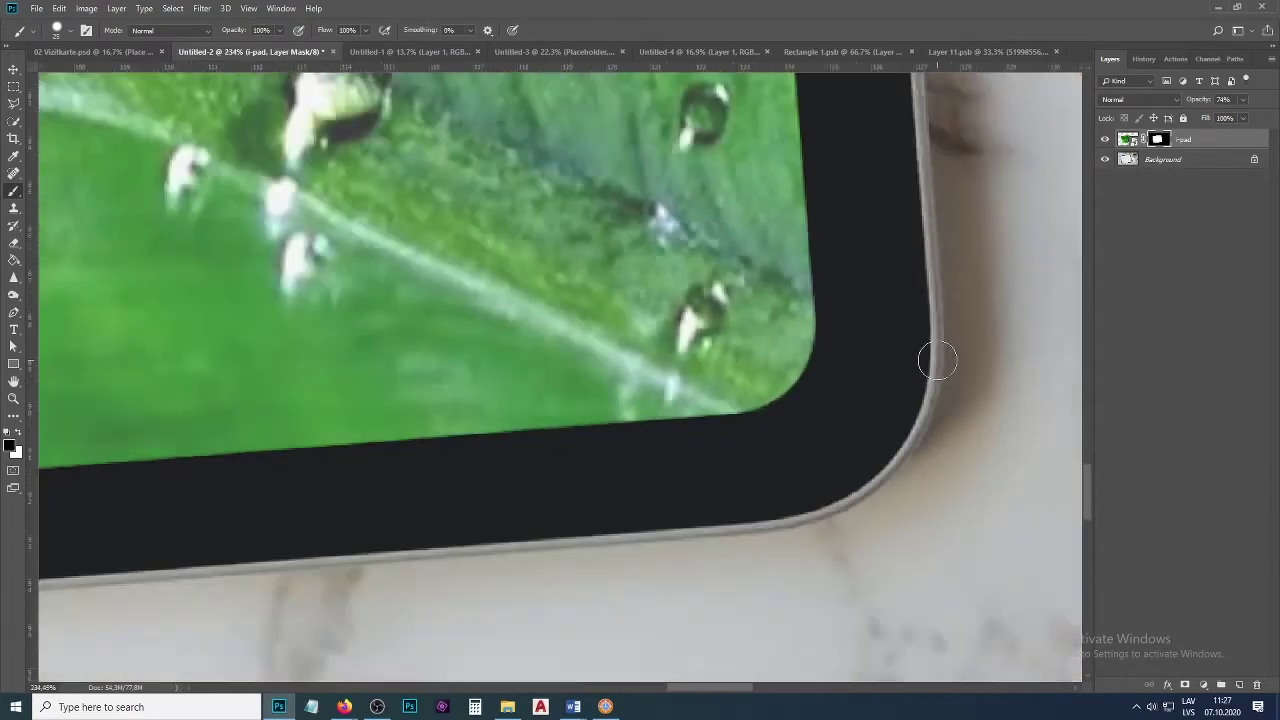
Paint black on the i-pad mask at the tablet screen's lower-left corner and restore the overpainted curve with white.
scroll(830, 399, down, 2)
scroll(177, 435, up, 10)
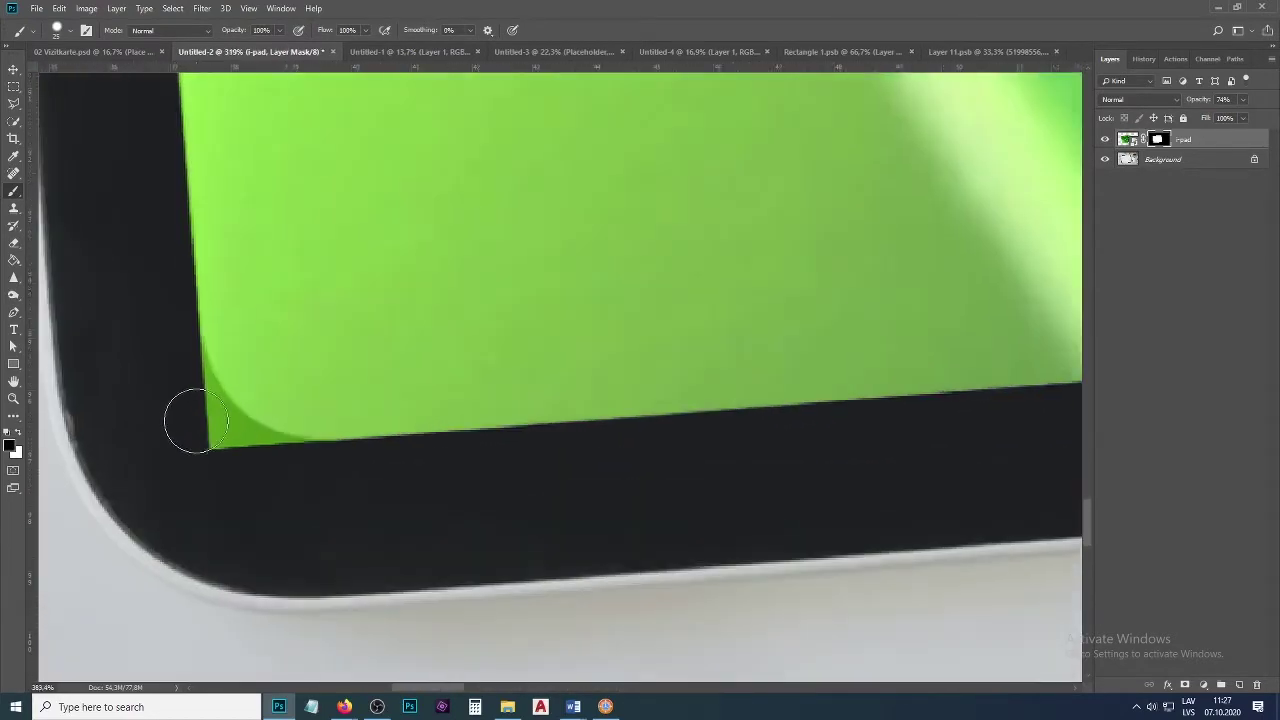
mouse_move(176, 352)
mouse_down()
mouse_move(383, 509)
mouse_move(174, 351)
mouse_up()
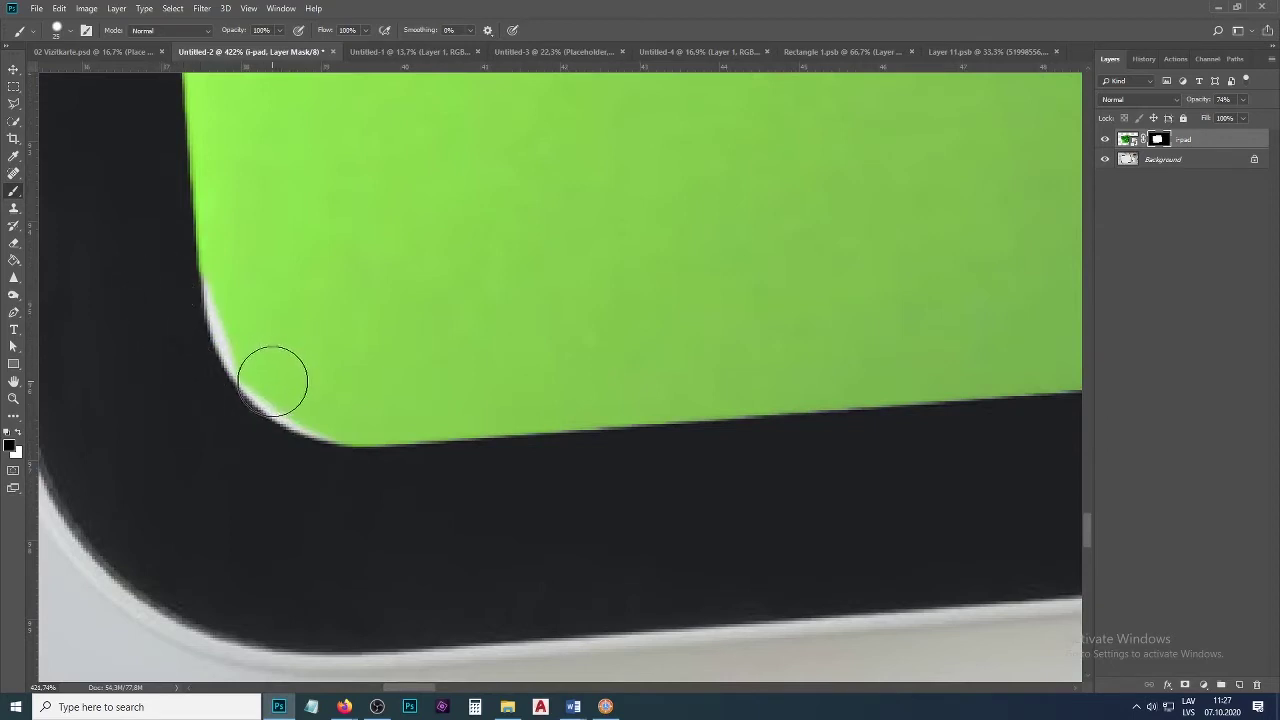
key(x)
mouse_move(263, 353)
mouse_down()
mouse_move(236, 284)
mouse_move(264, 369)
mouse_move(349, 414)
mouse_move(236, 286)
mouse_up()
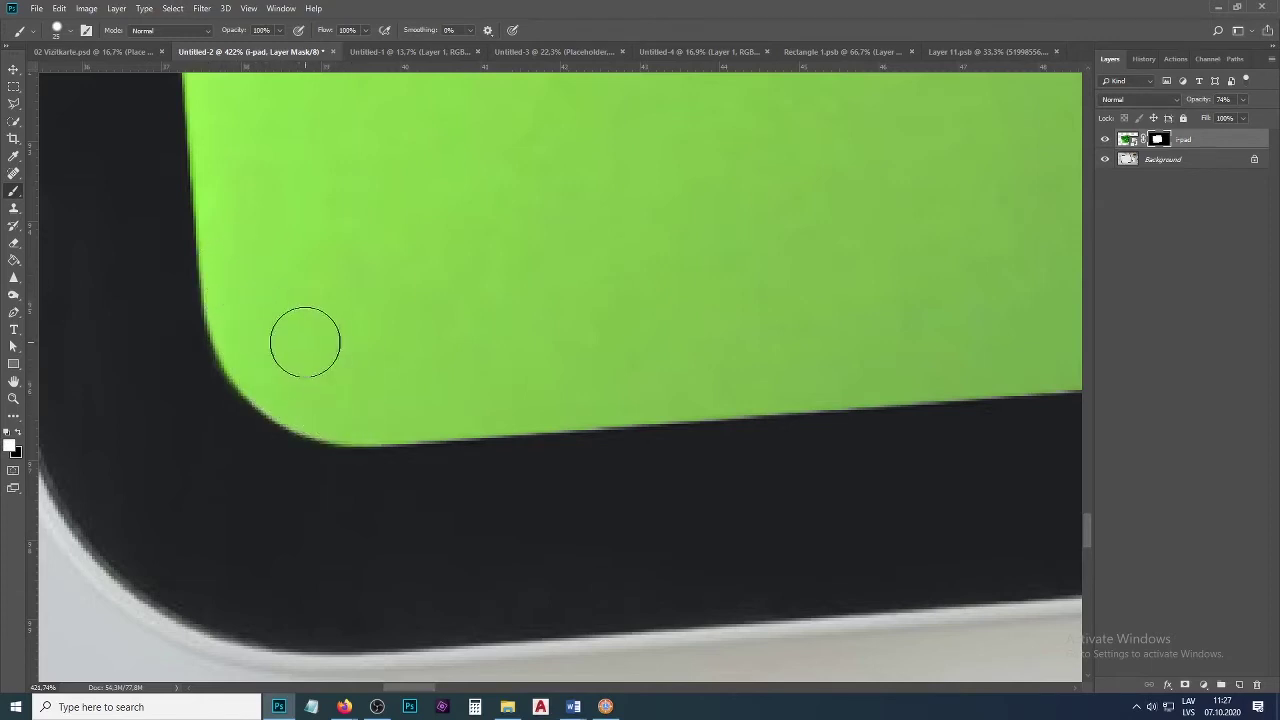
Set the i-pad layer's opacity to 100%.
scroll(305, 348, down, 3)
scroll(306, 351, down, 10)
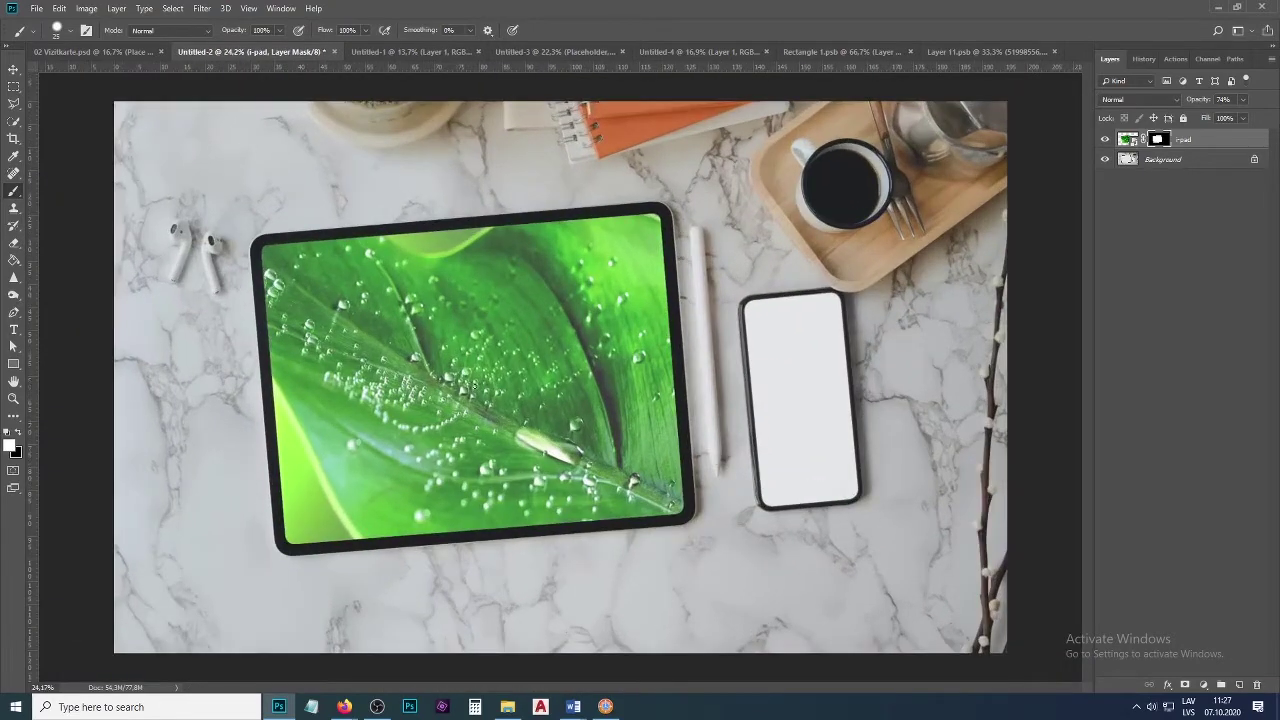
drag(1203, 103, 1230, 103)
key(v)
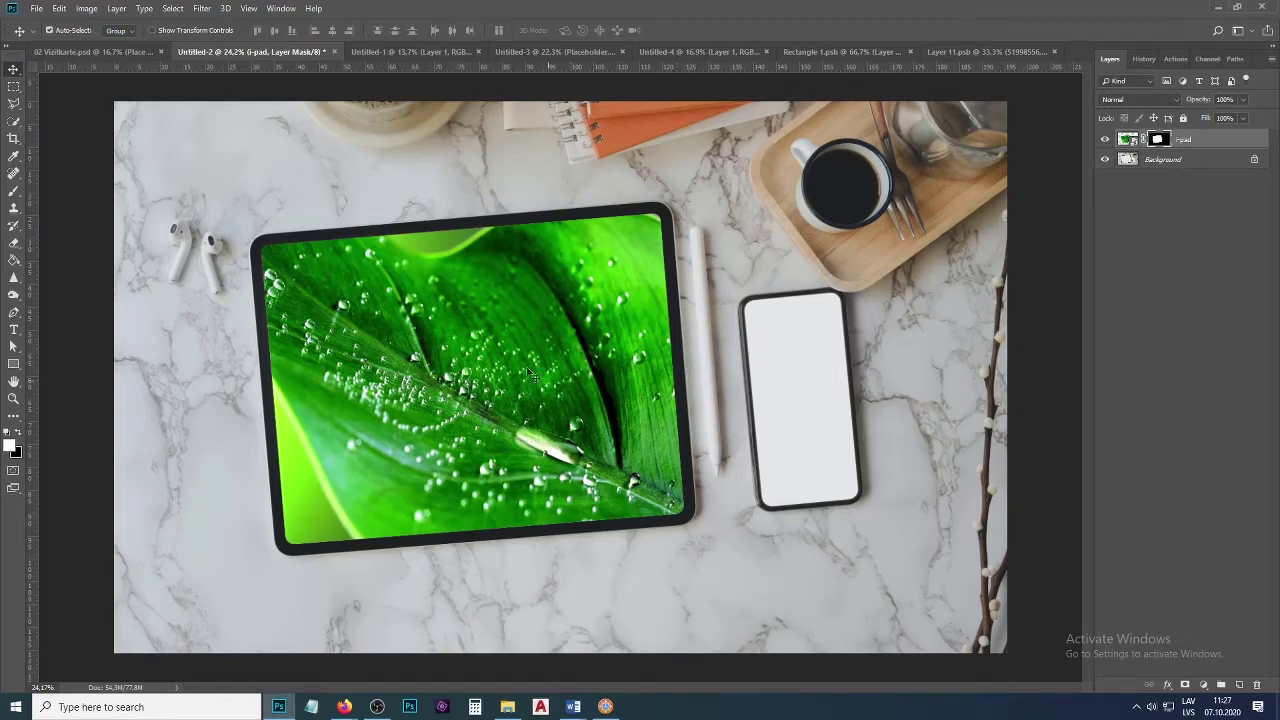
Create a black-filled rectangle covering the phone on a new layer and convert that layer to a smart object.
click(15, 87)
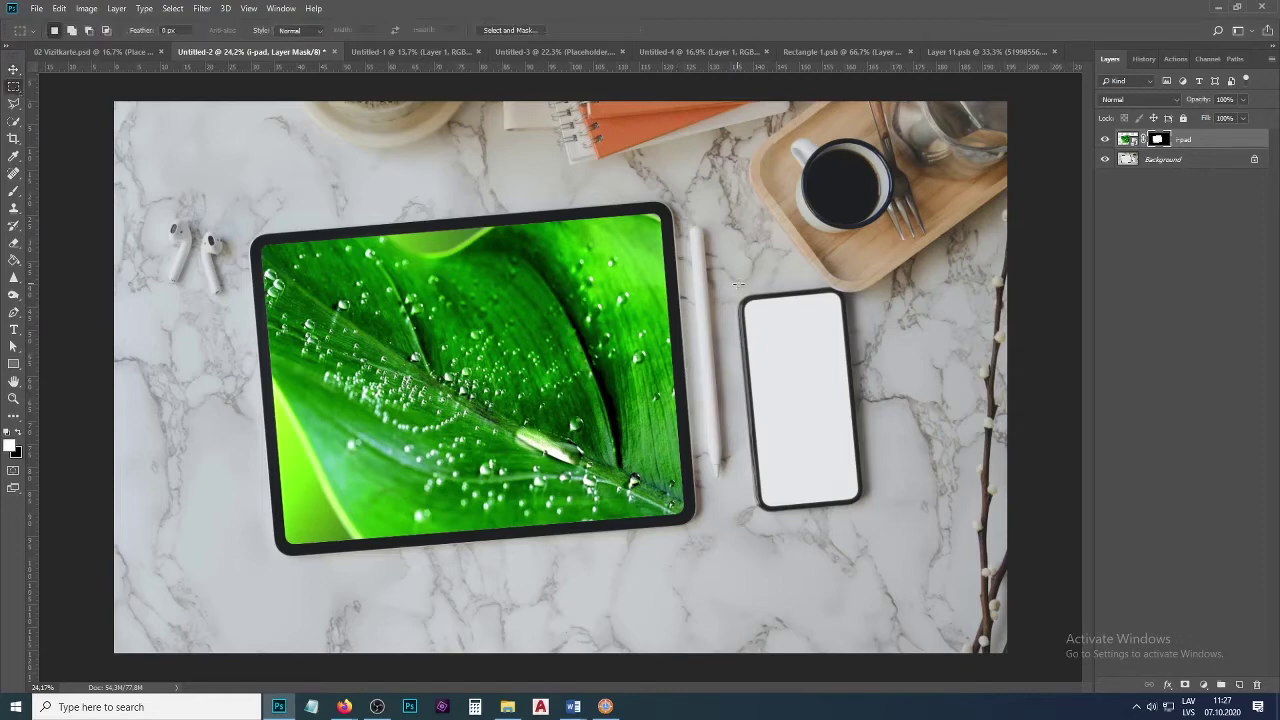
drag(742, 292, 859, 508)
click(1241, 686)
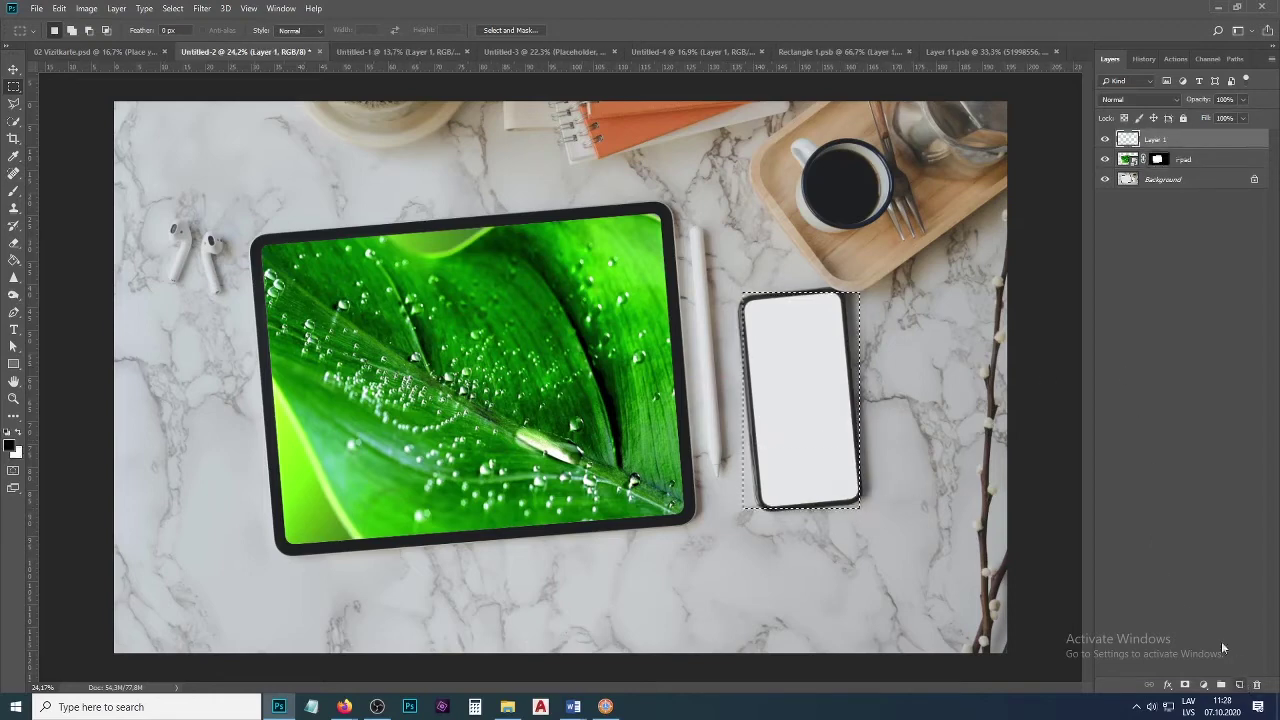
key(g)
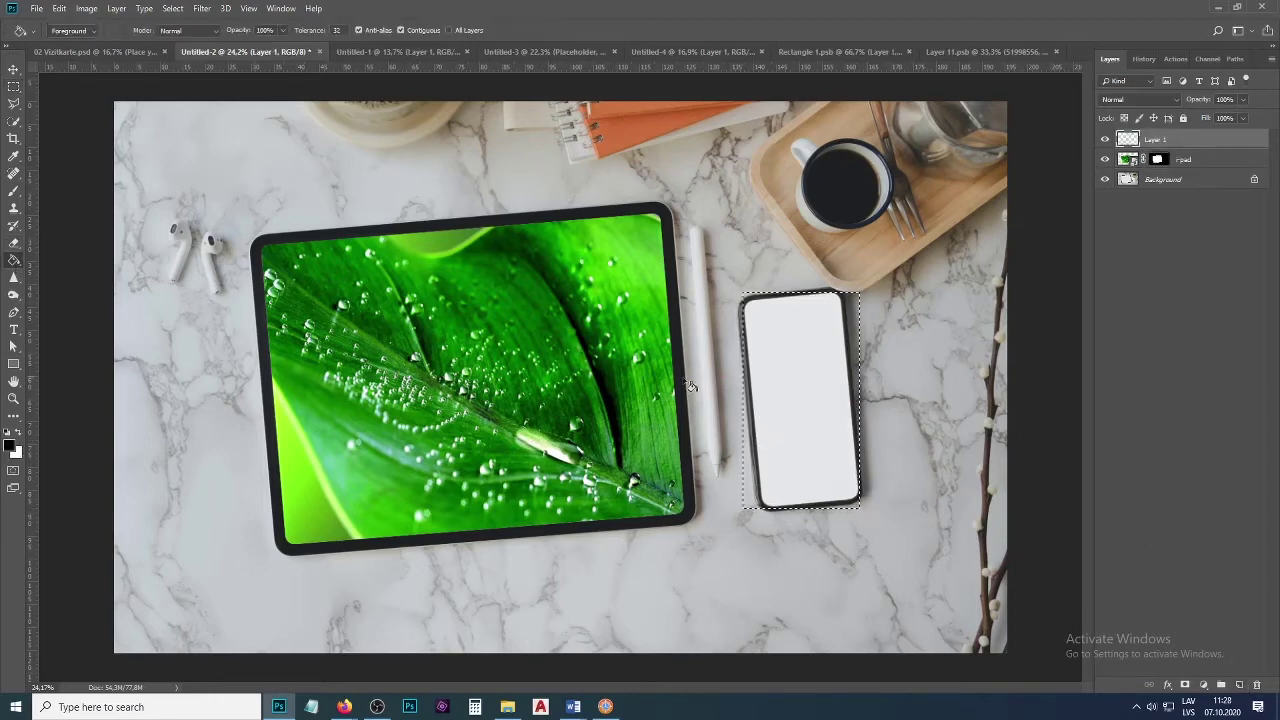
click(788, 380)
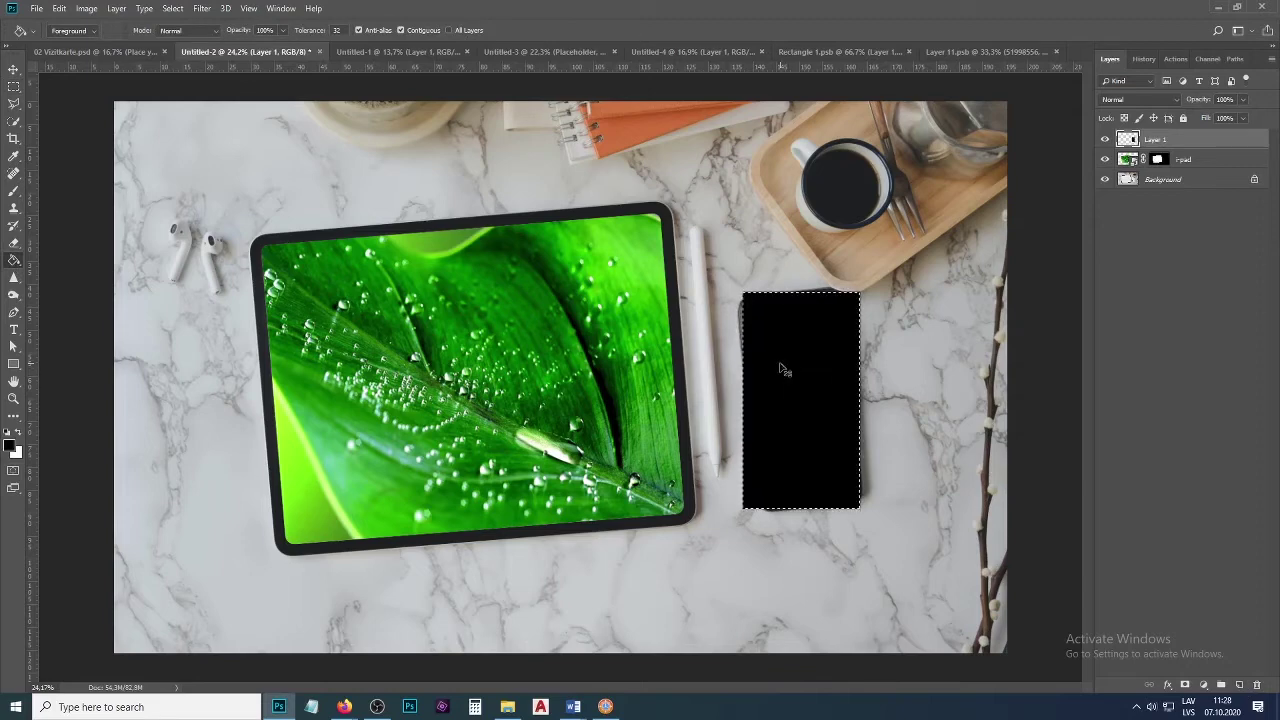
right_click(1180, 141)
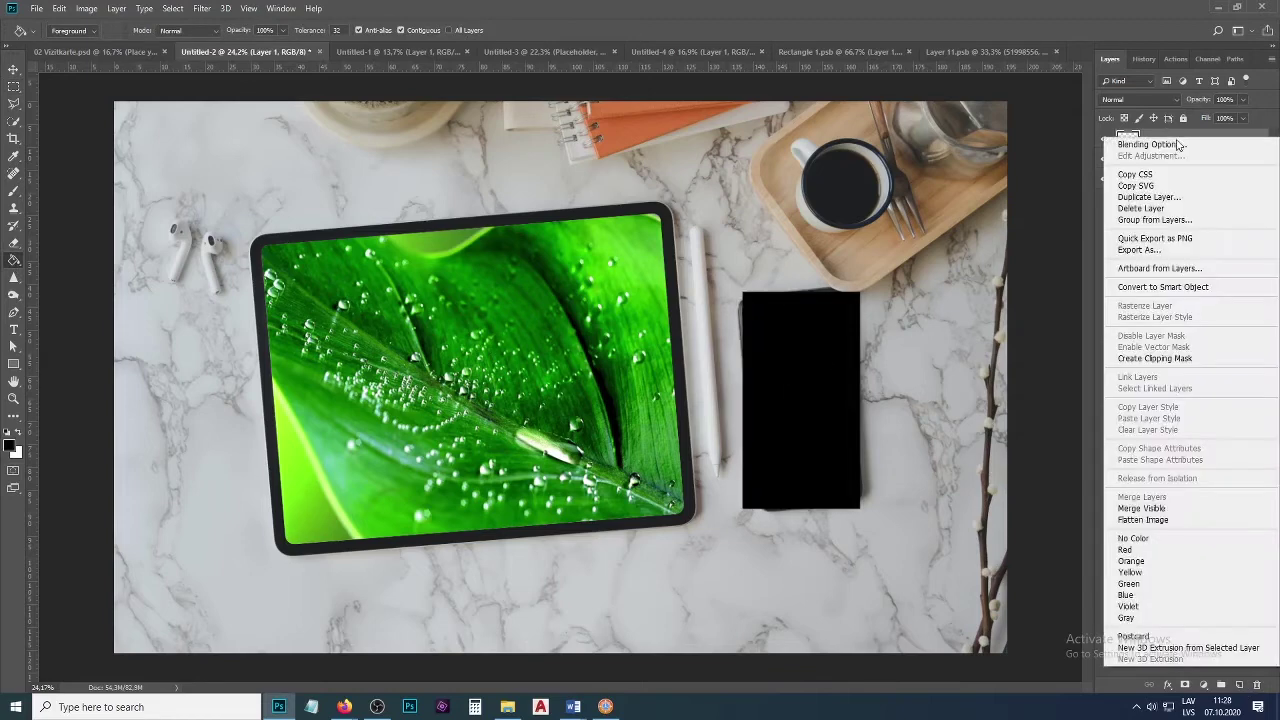
click(1165, 288)
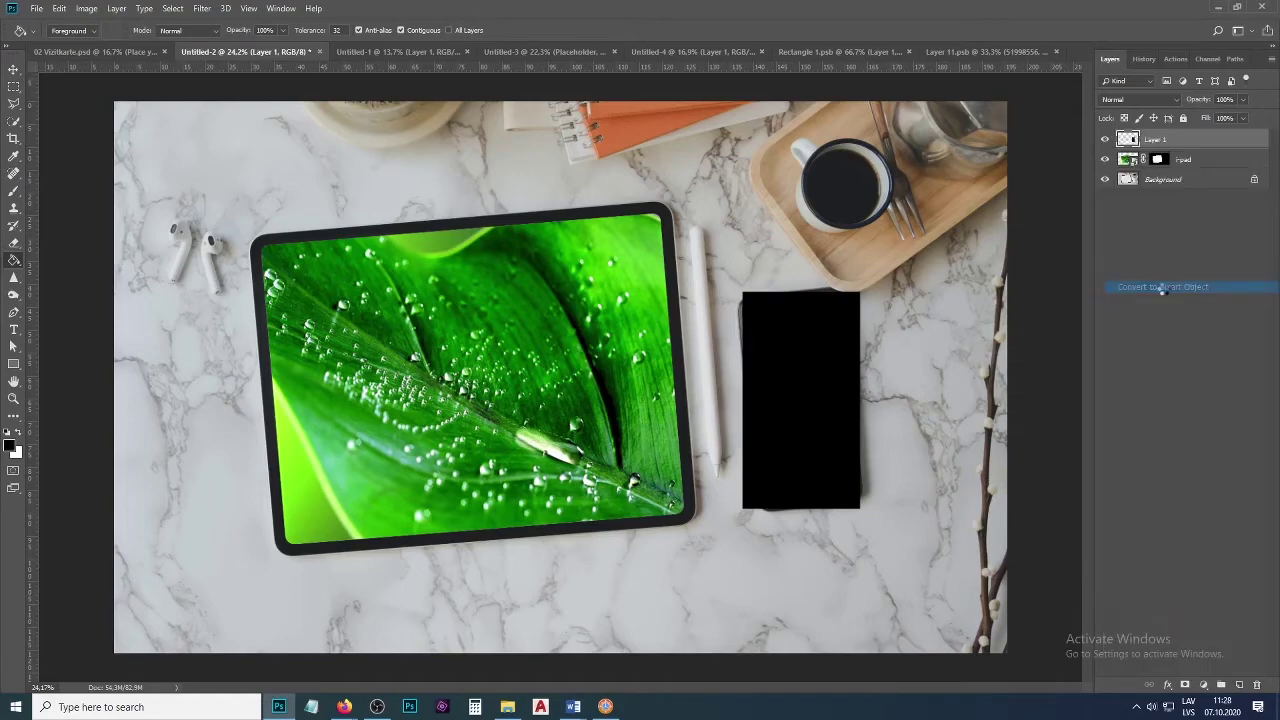
Start a distort transform on the phone's smart object and lower its opacity to 63%.
key(ctrl+t)
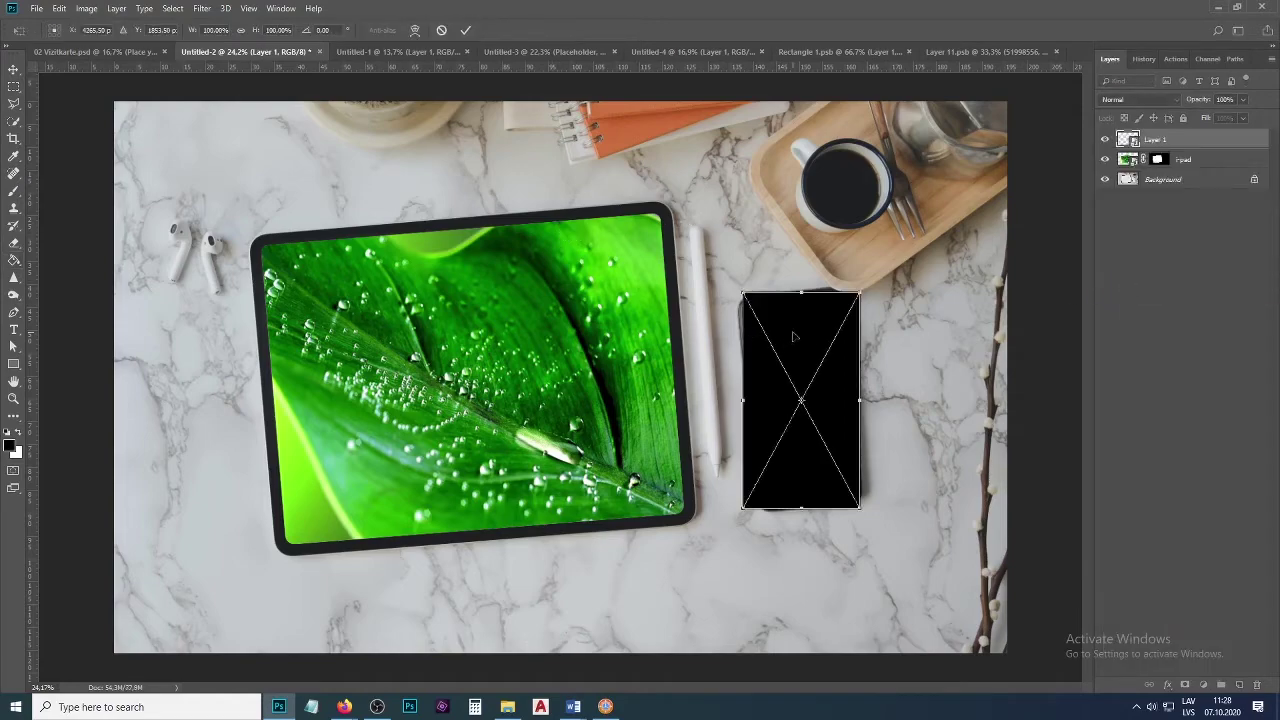
right_click(794, 335)
click(827, 416)
scroll(712, 348, up, 2)
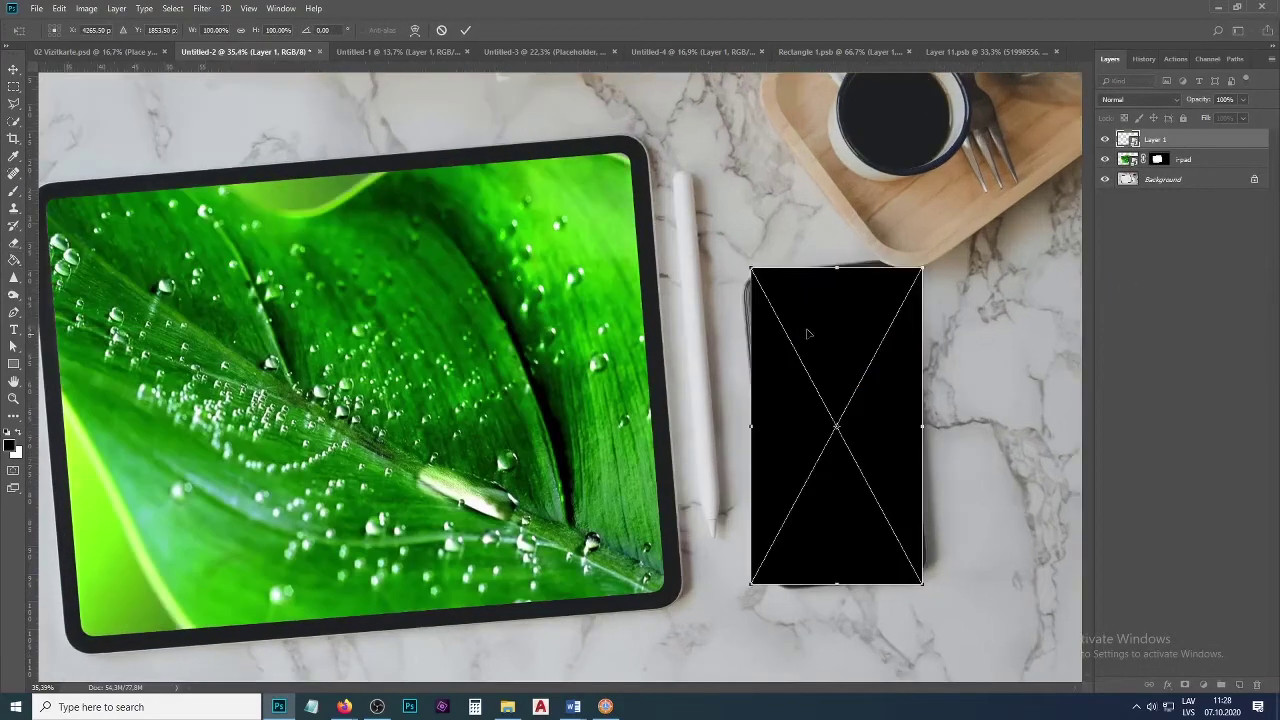
drag(1205, 101, 1180, 108)
scroll(752, 270, up, 2)
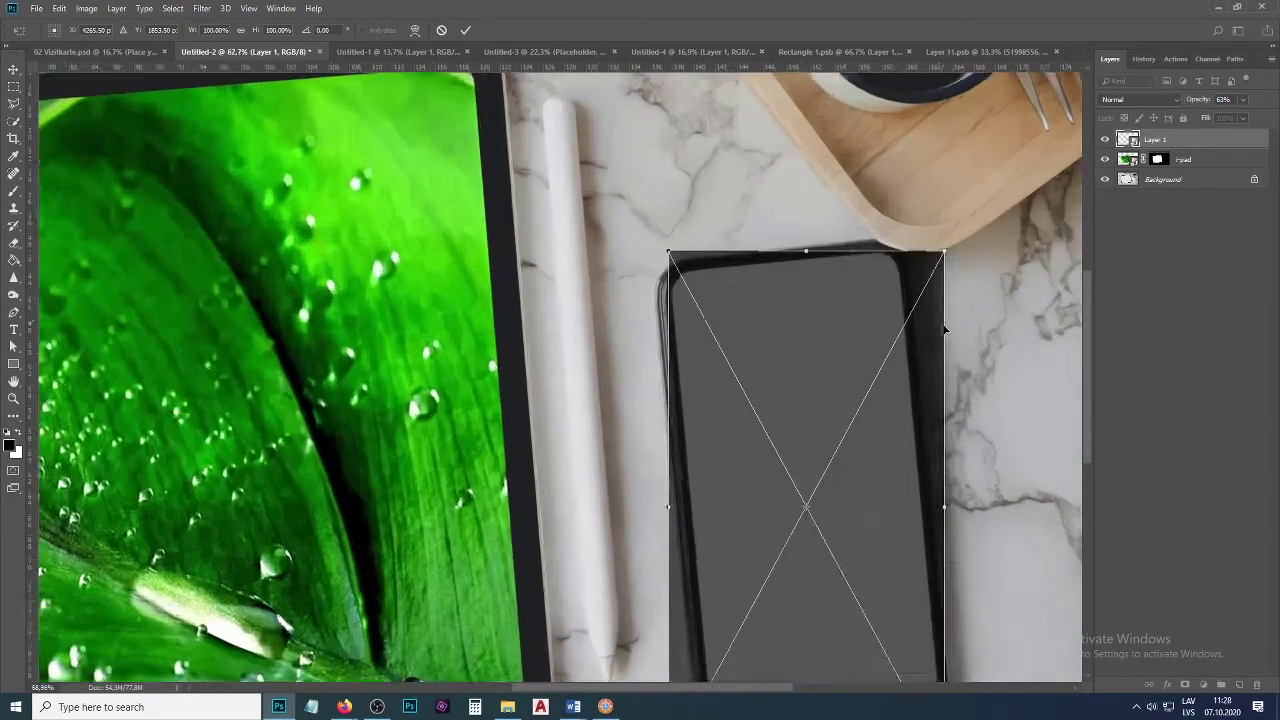
Distort the phone's smart object by moving its four corners to the corners of the phone screen.
drag(671, 251, 600, 271)
drag(943, 243, 912, 222)
scroll(741, 434, down, 1)
drag(741, 434, 777, 432)
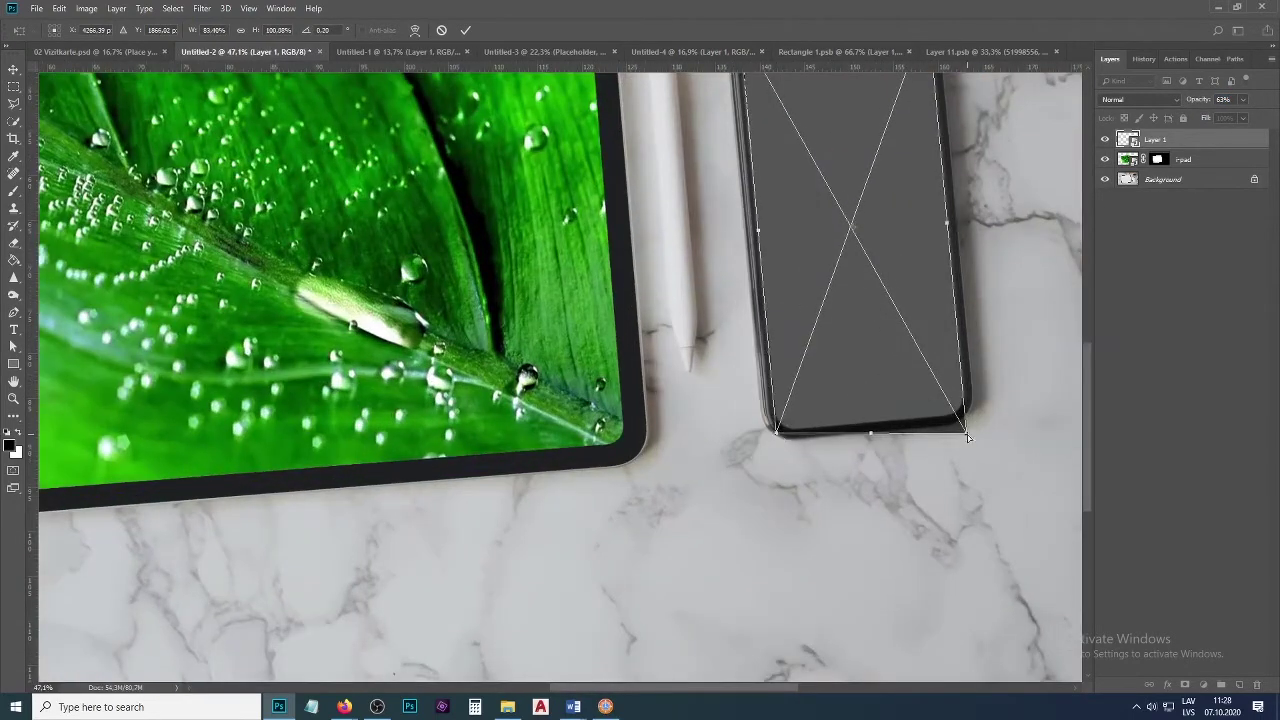
drag(966, 434, 966, 415)
scroll(777, 434, up, 6)
drag(777, 434, 774, 428)
Fine-tune the upper and lower-right corners of the distorted rectangle along the phone screen's edges and apply the transform.
scroll(772, 432, down, 6)
scroll(727, 150, up, 5)
drag(727, 150, 714, 196)
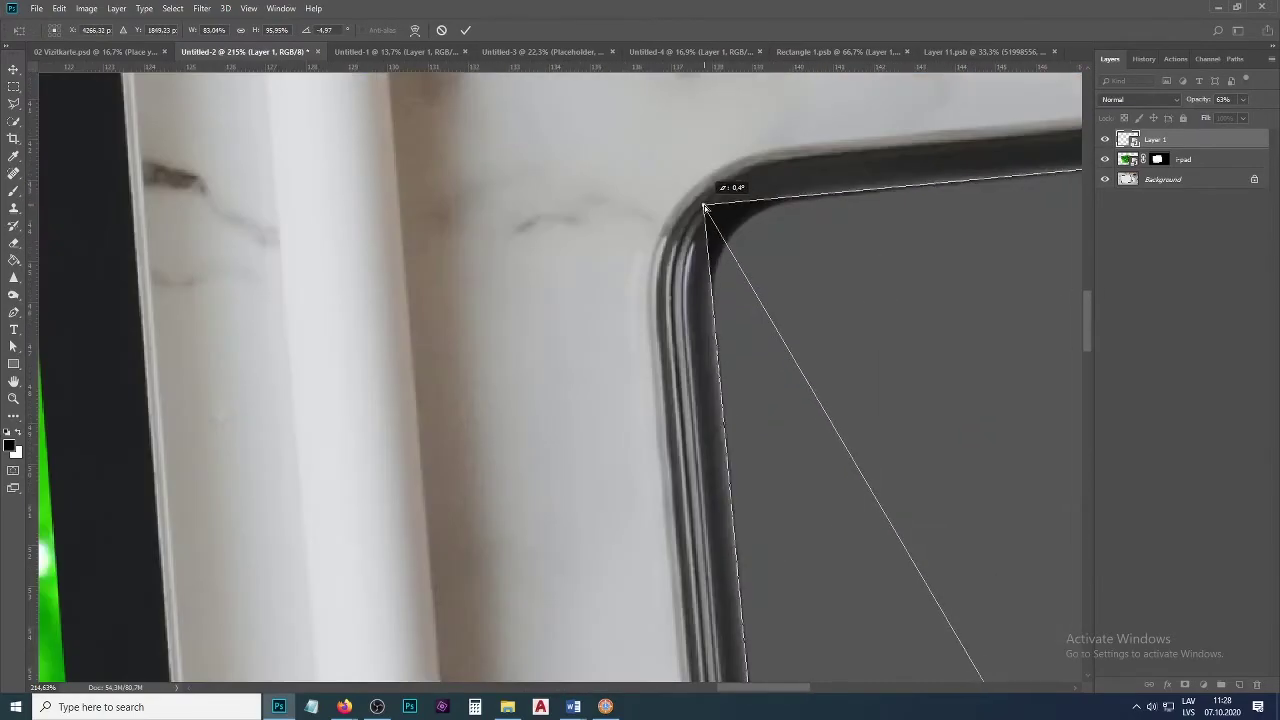
scroll(714, 196, down, 5)
scroll(777, 171, up, 5)
drag(777, 171, 771, 168)
scroll(771, 168, down, 5)
scroll(820, 580, up, 6)
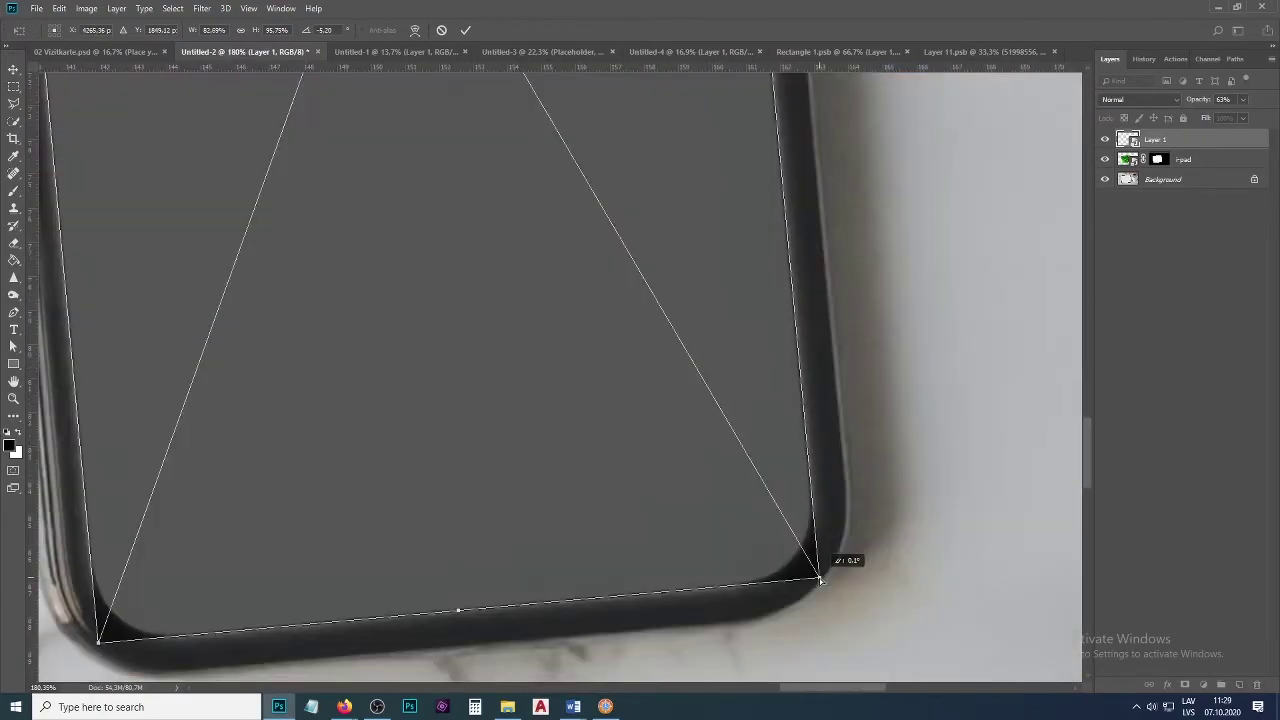
scroll(906, 495, down, 7)
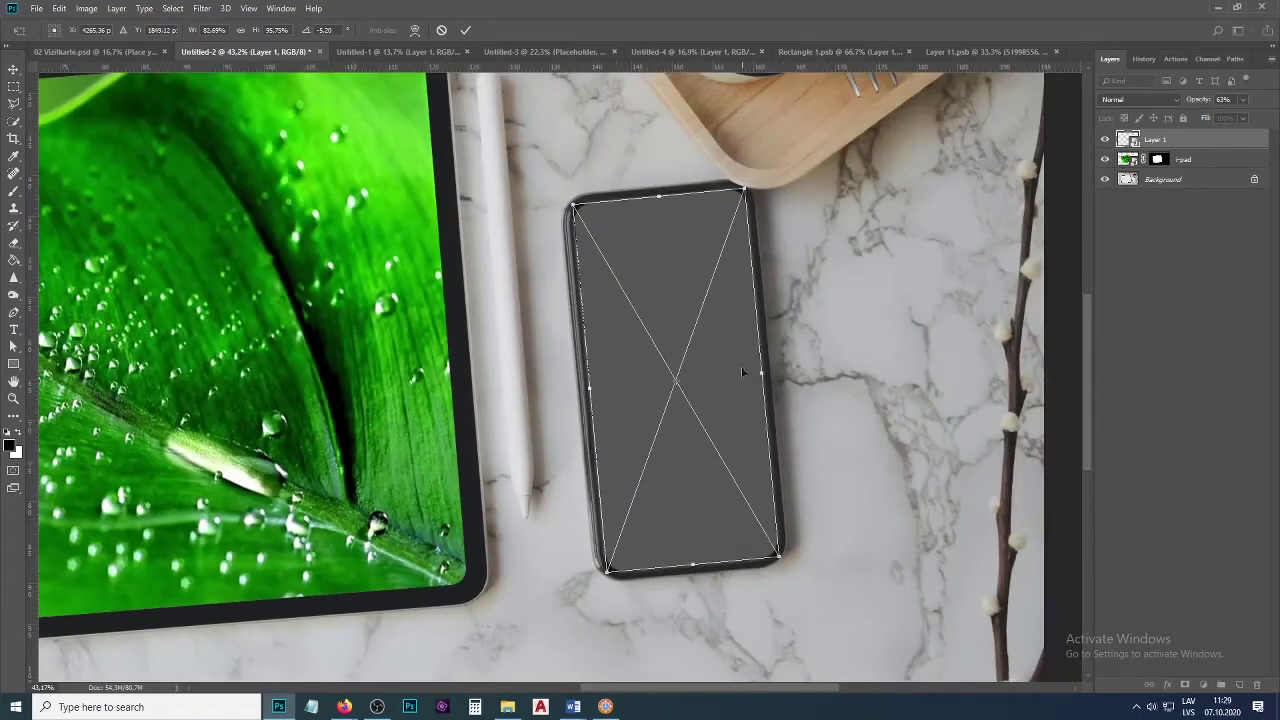
key(Return)
Mask Layer 1 to its own outline and paint black on the mask to round the phone screen's upper-left corner.
key(g)
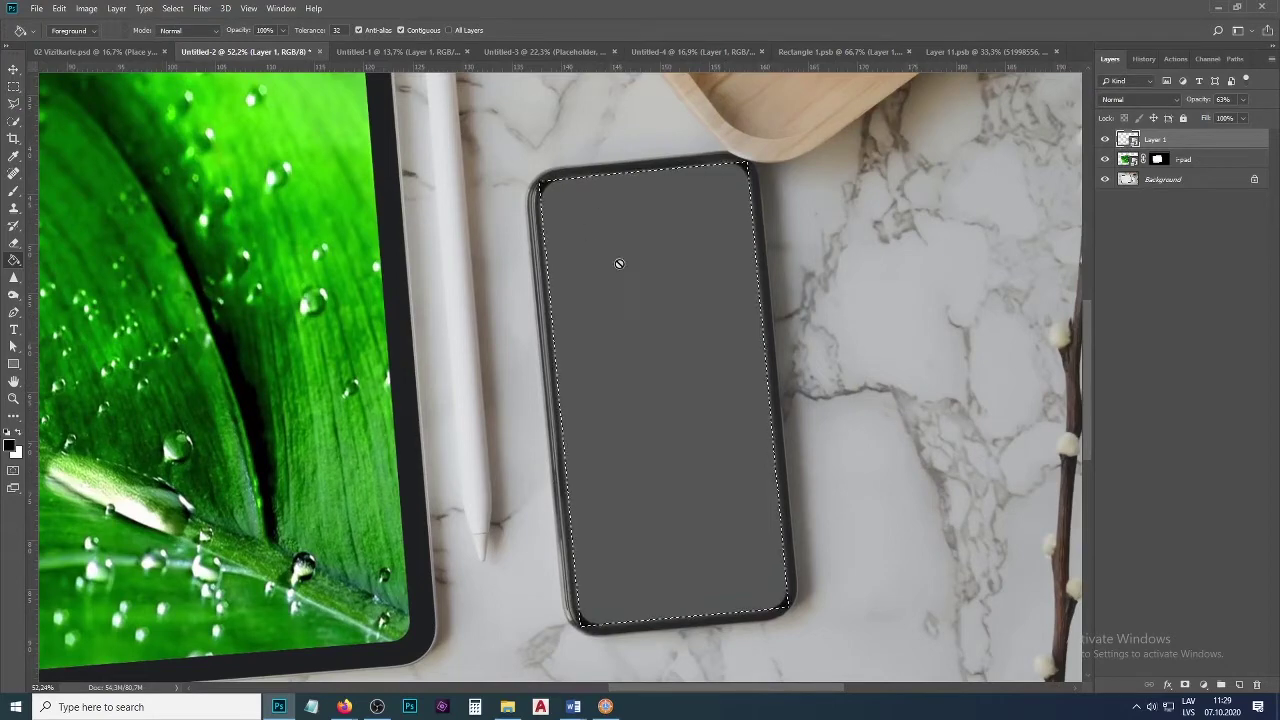
alt+click(1185, 684)
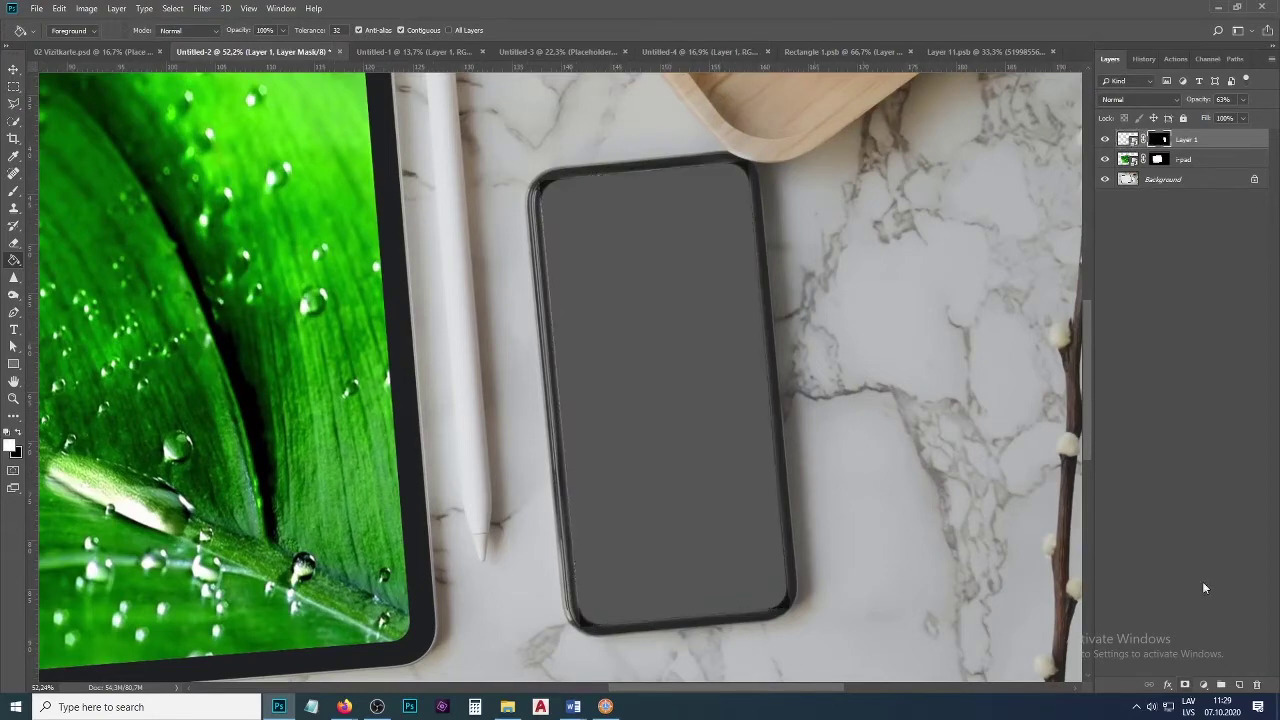
click(13, 190)
scroll(540, 185, up, 6)
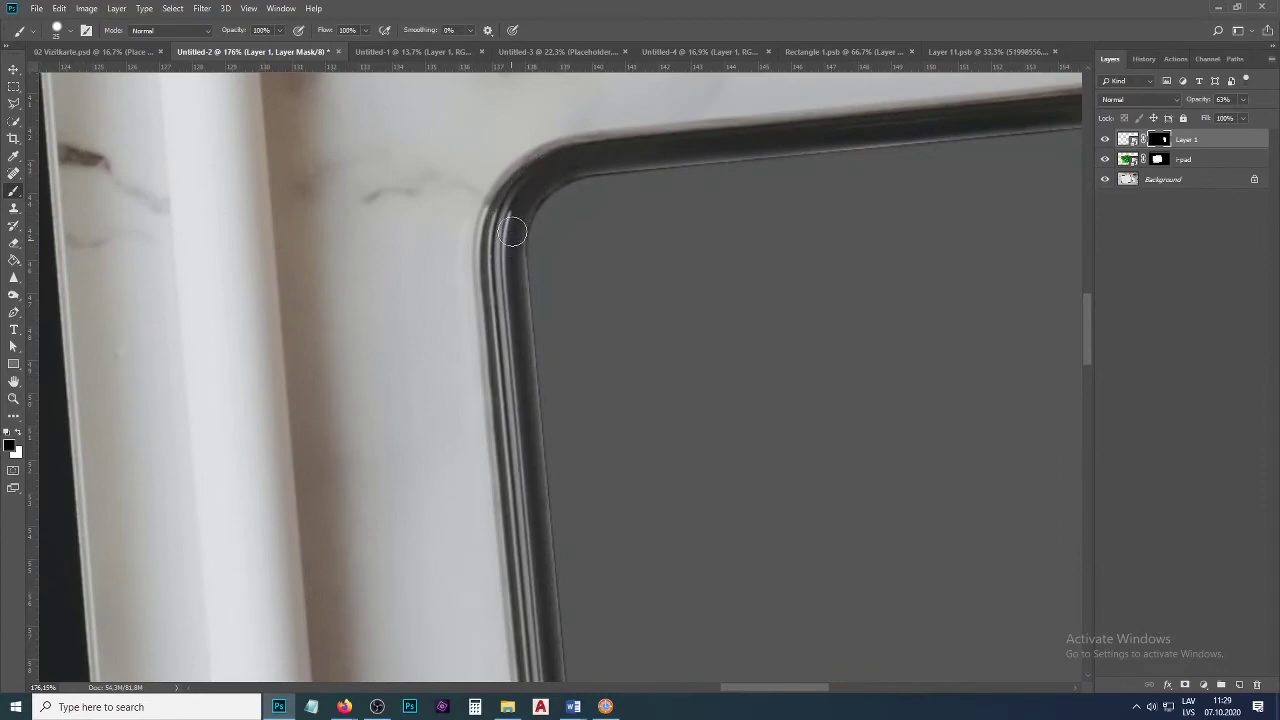
Paint black on the Layer 1 mask to round the phone screen's upper-right corner.
scroll(424, 210, down, 5)
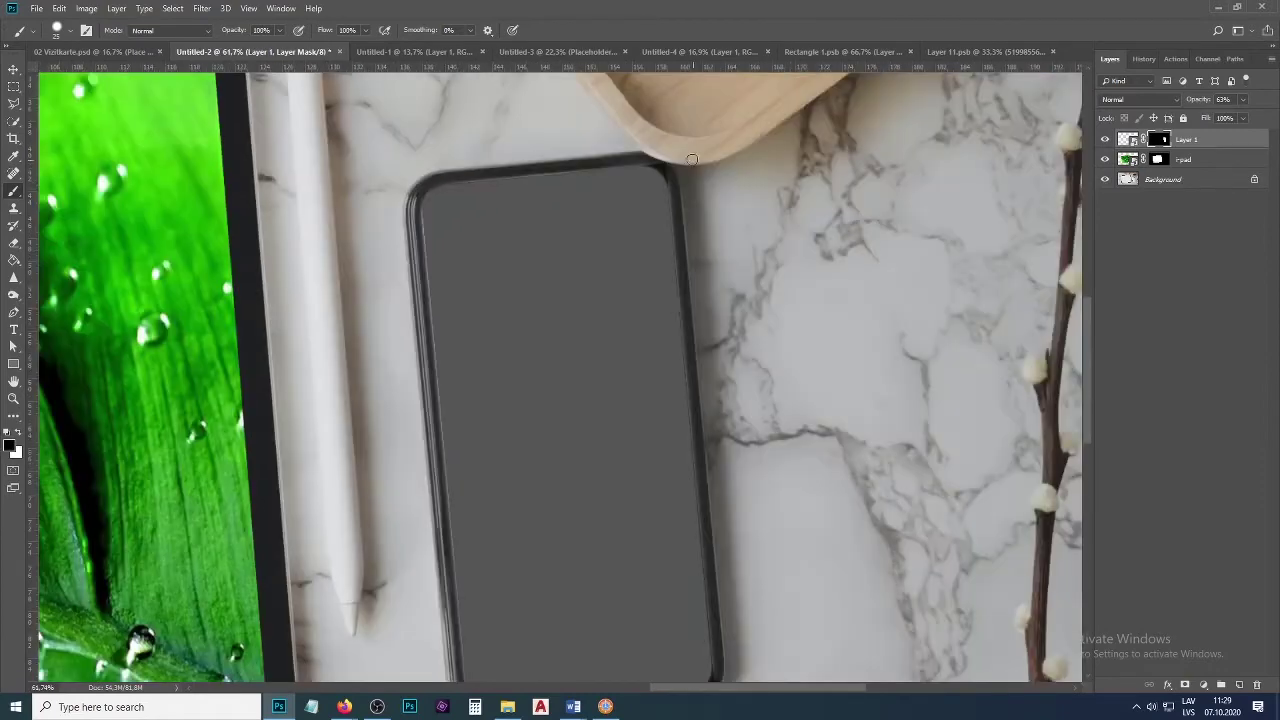
scroll(651, 180, up, 7)
mouse_move(679, 217)
mouse_down()
mouse_move(596, 167)
mouse_move(539, 157)
mouse_move(621, 179)
mouse_move(657, 208)
mouse_move(697, 292)
mouse_move(633, 267)
mouse_move(643, 292)
mouse_move(637, 251)
mouse_move(614, 224)
mouse_move(553, 205)
mouse_up()
key(x)
key(x)
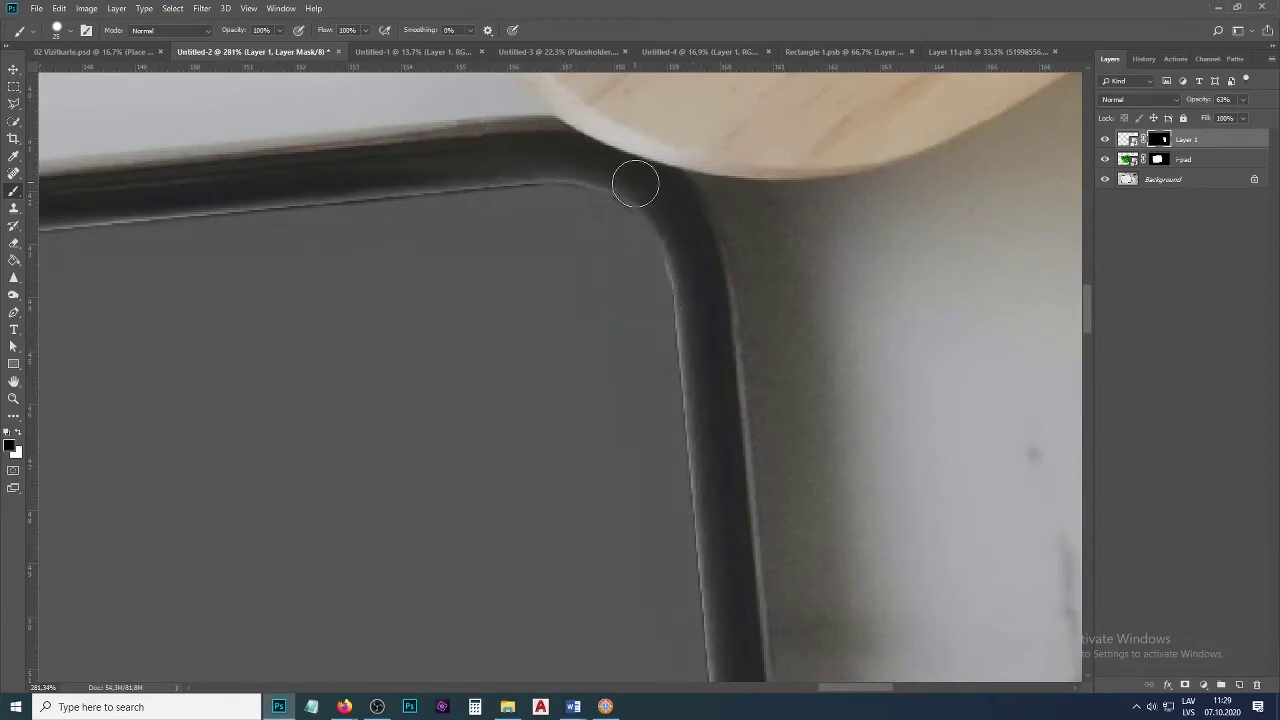
Paint black on the Layer 1 mask to round the phone screen's lower-right and lower-left corners.
scroll(634, 180, down, 5)
scroll(683, 522, up, 6)
mouse_move(677, 477)
mouse_down()
mouse_move(703, 407)
mouse_move(723, 337)
mouse_up()
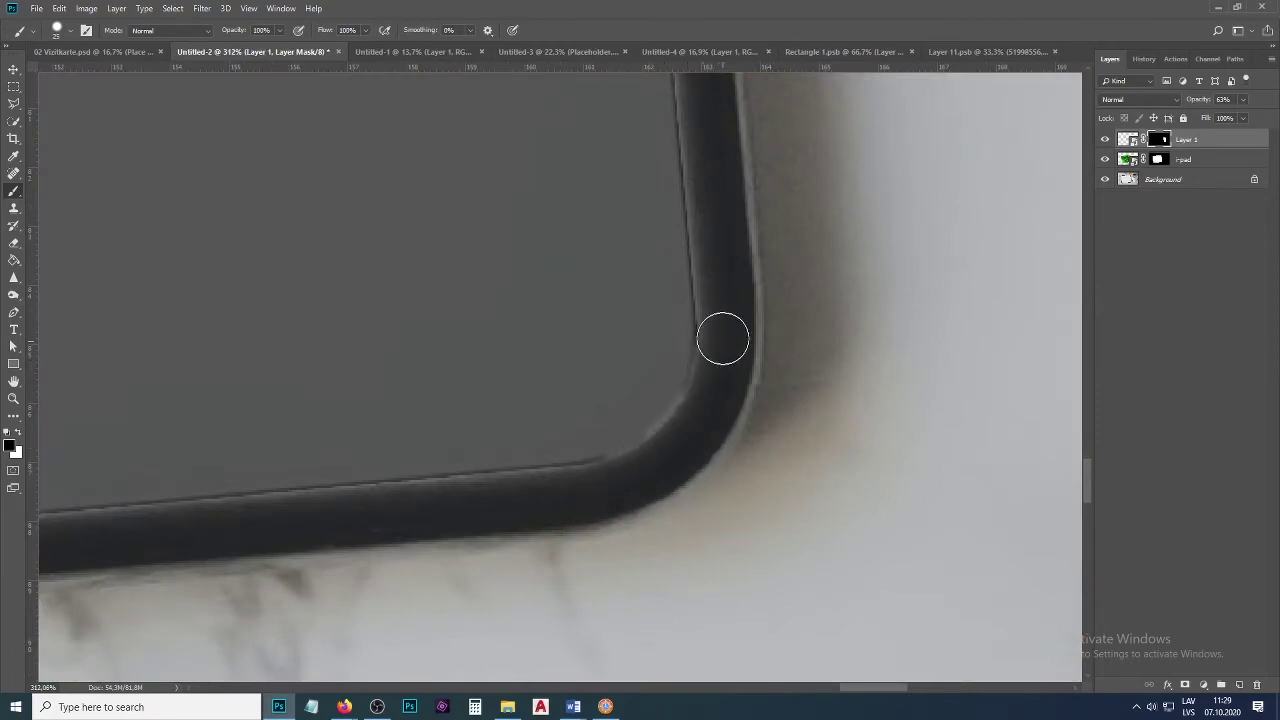
scroll(610, 380, left, 10)
mouse_move(540, 440)
mouse_down()
mouse_move(491, 417)
mouse_move(397, 317)
mouse_move(426, 374)
mouse_up()
Set Layer 1's opacity to 100% and open the phone's smart object contents for editing.
scroll(526, 473, down, 8)
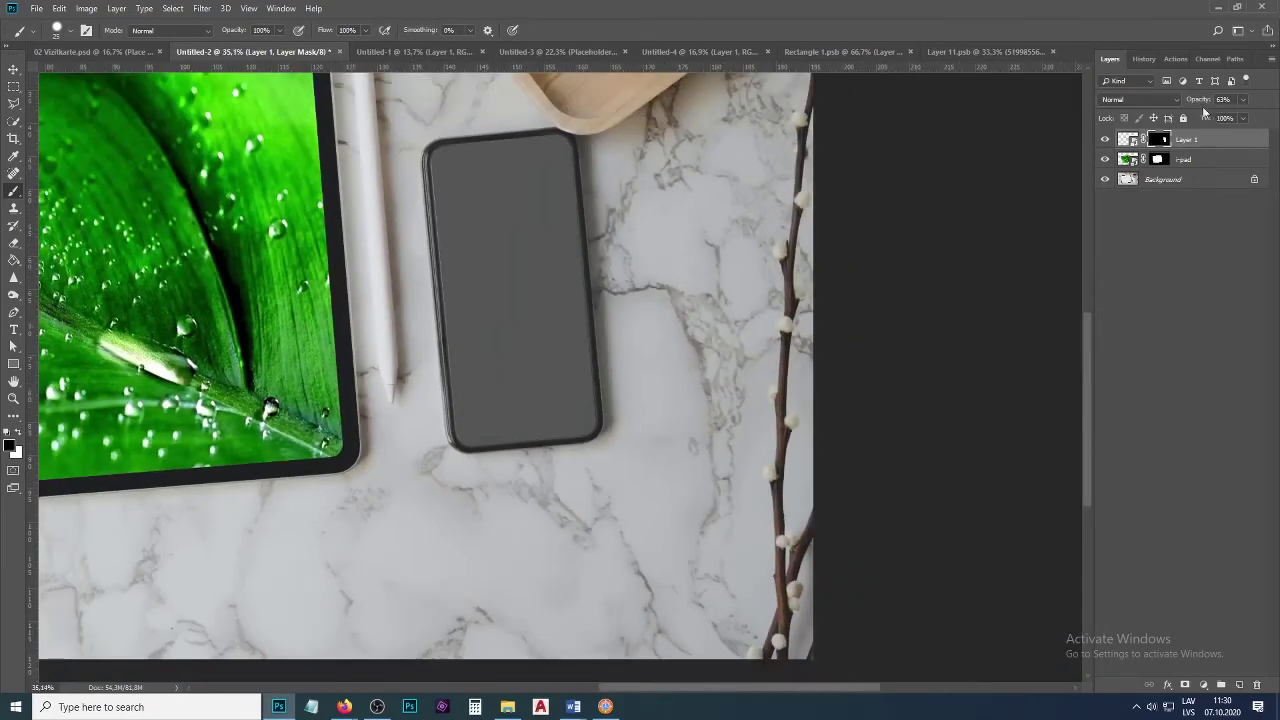
drag(1197, 103, 1264, 103)
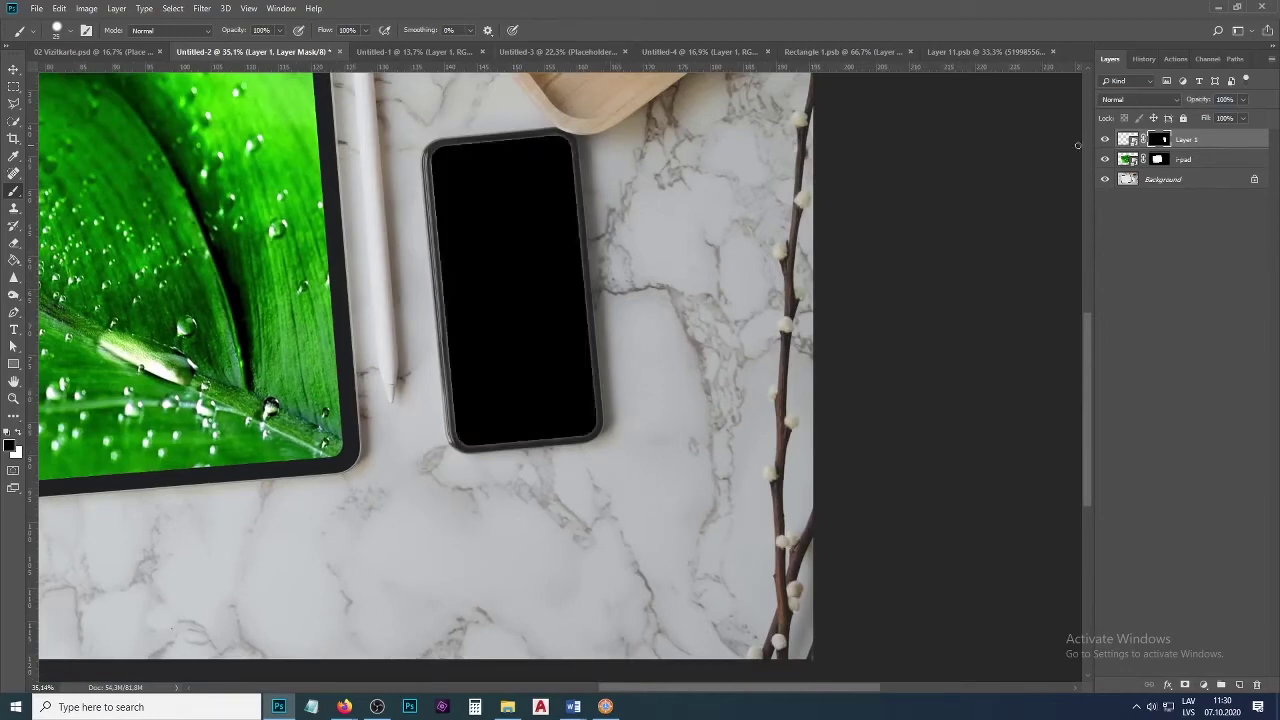
double_click(1124, 141)
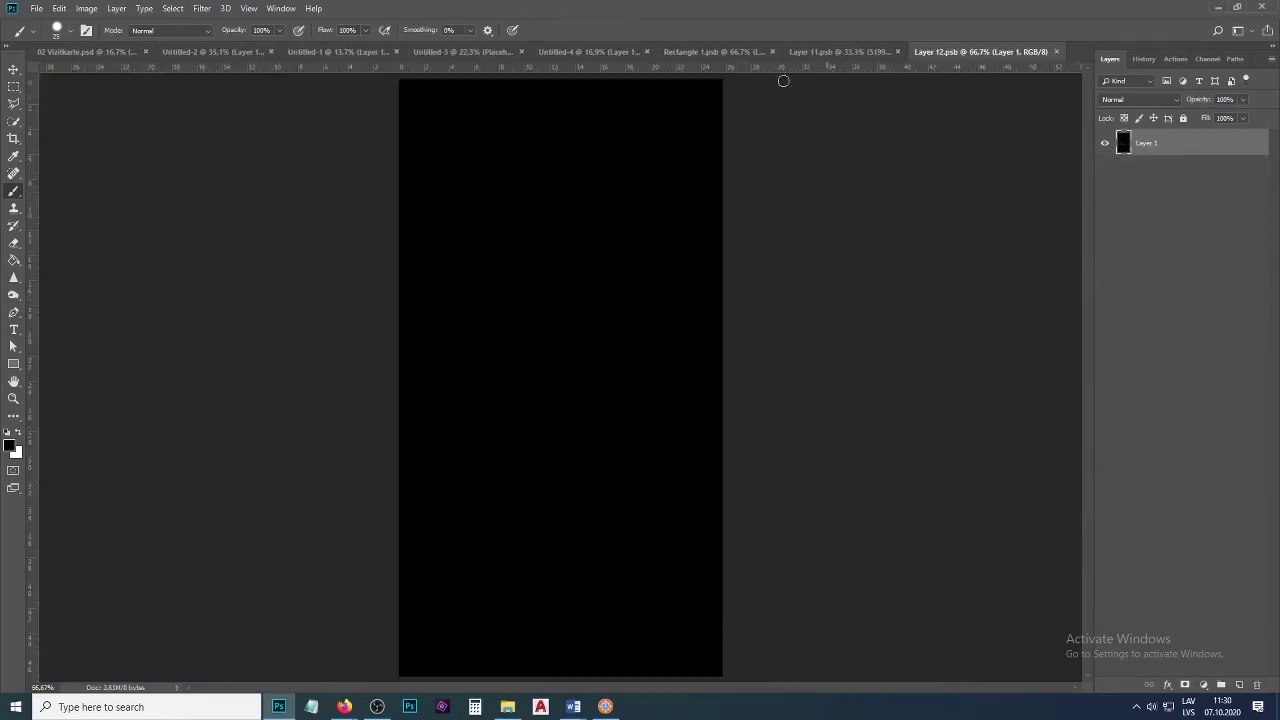
Place the pexels-photo-364096 tower image from FreeCommander's Presentation folder and stretch it vertically to fill the whole canvas.
key(alt+Tab)
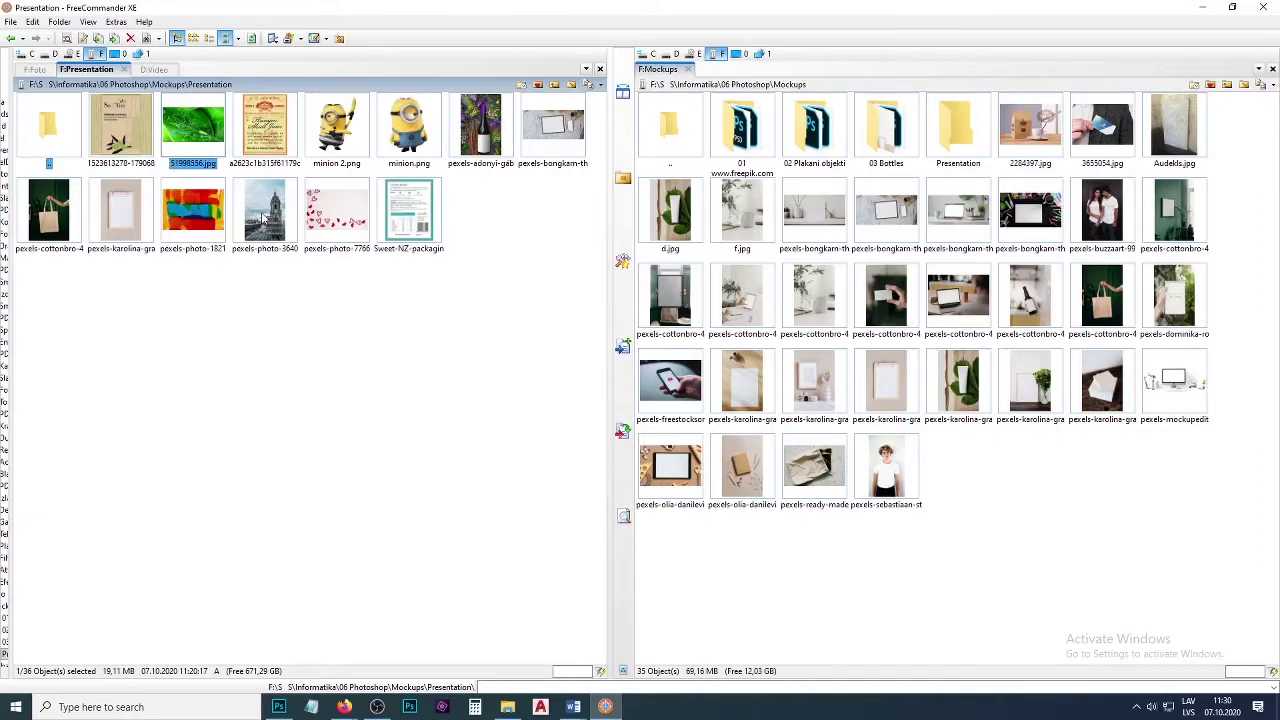
drag(263, 218, 489, 436)
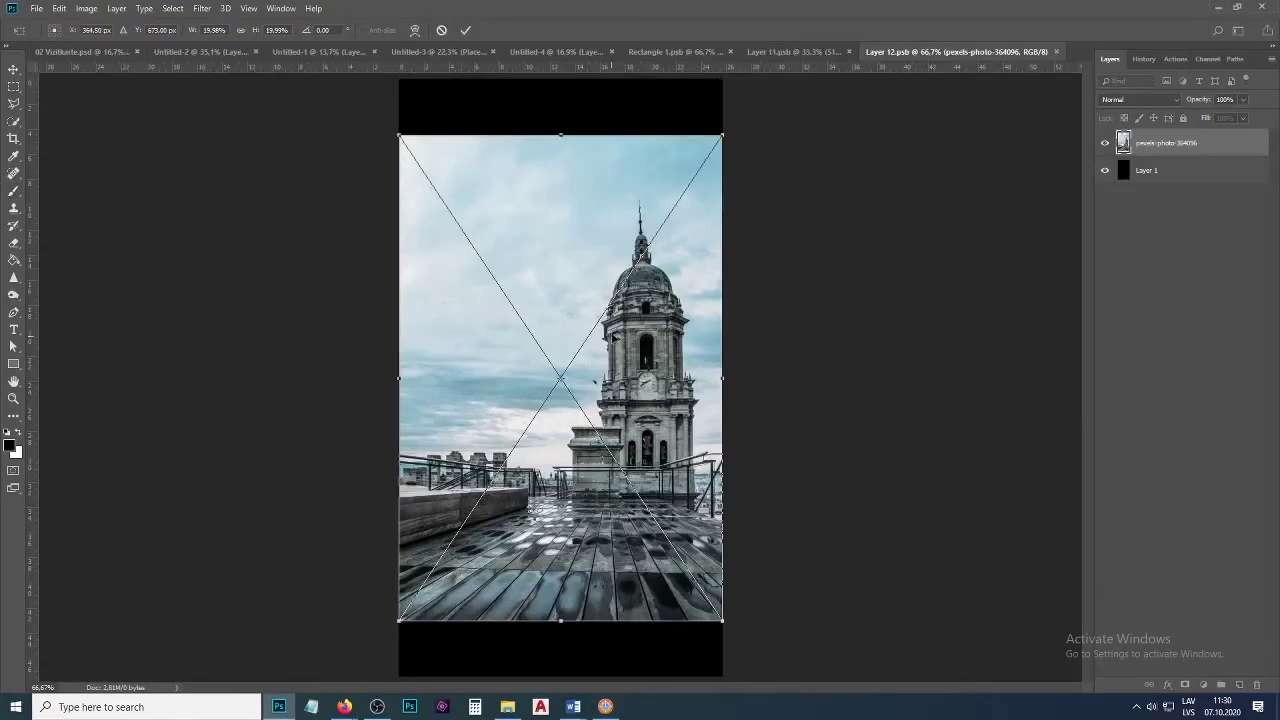
drag(560, 137, 566, 80)
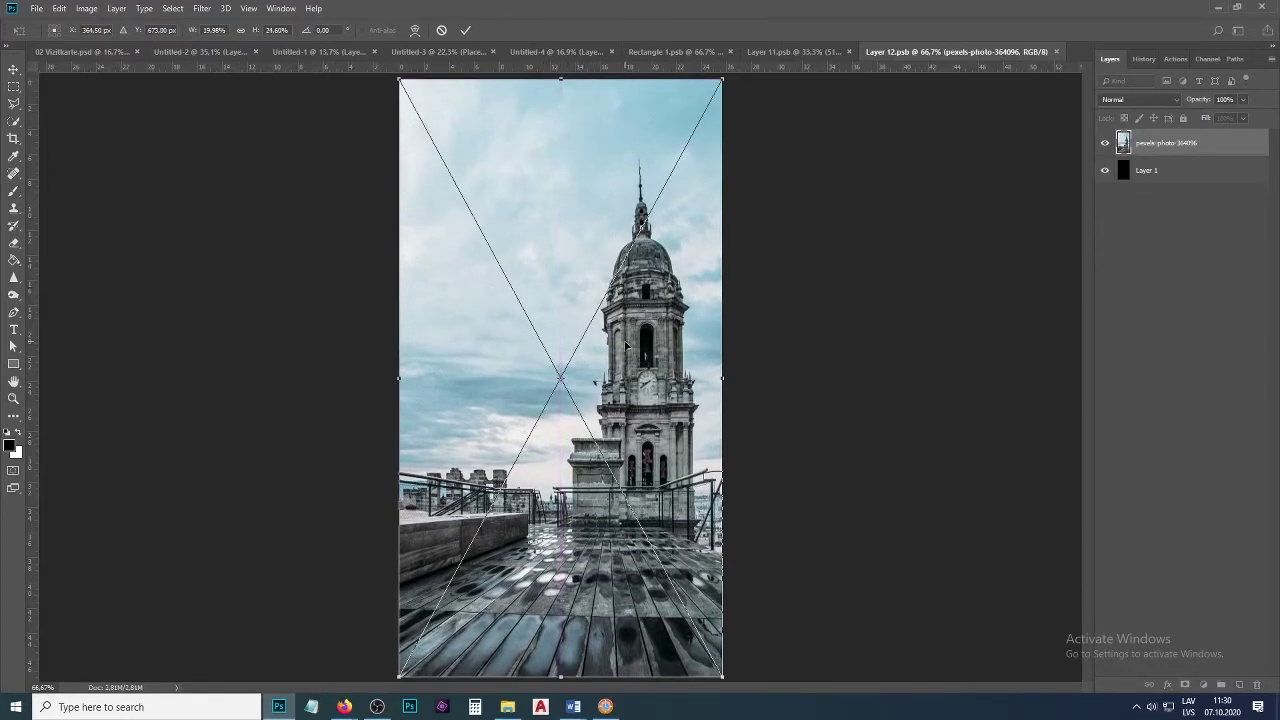
key(b)
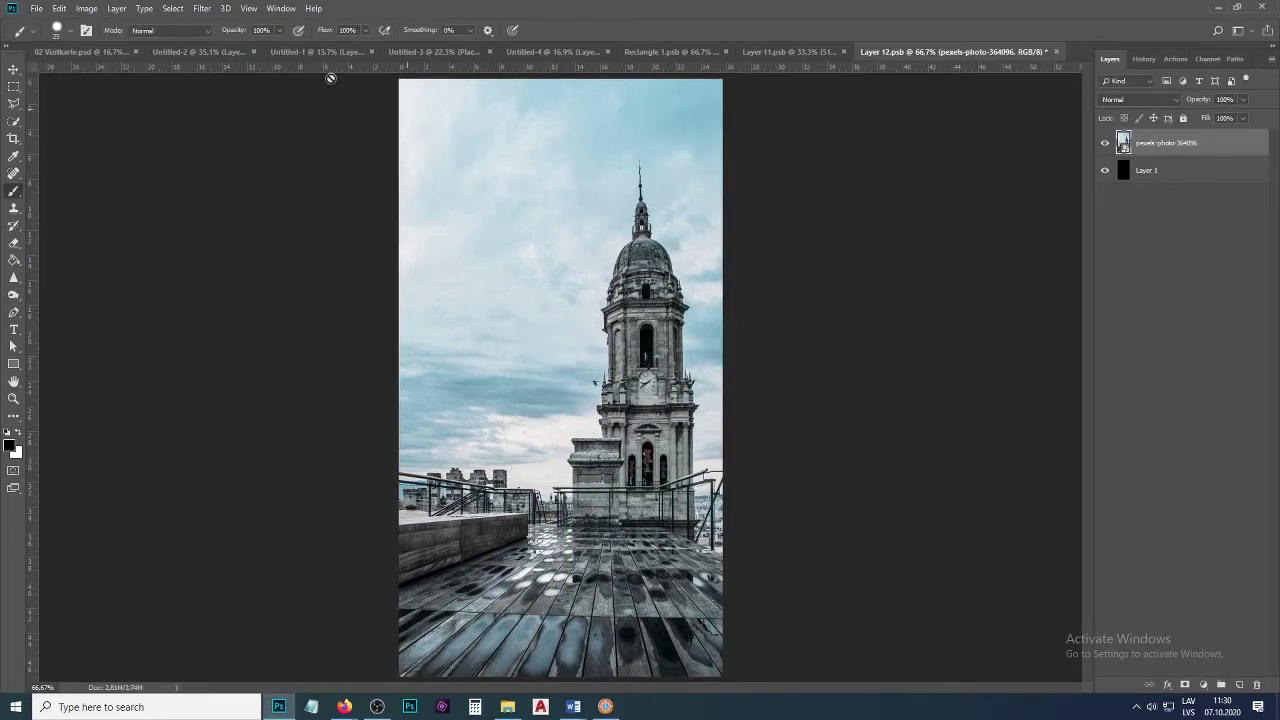
Save the edited phone smart object and return to the Untitled-2 mockup, fitting the whole image in view.
key(ctrl+s)
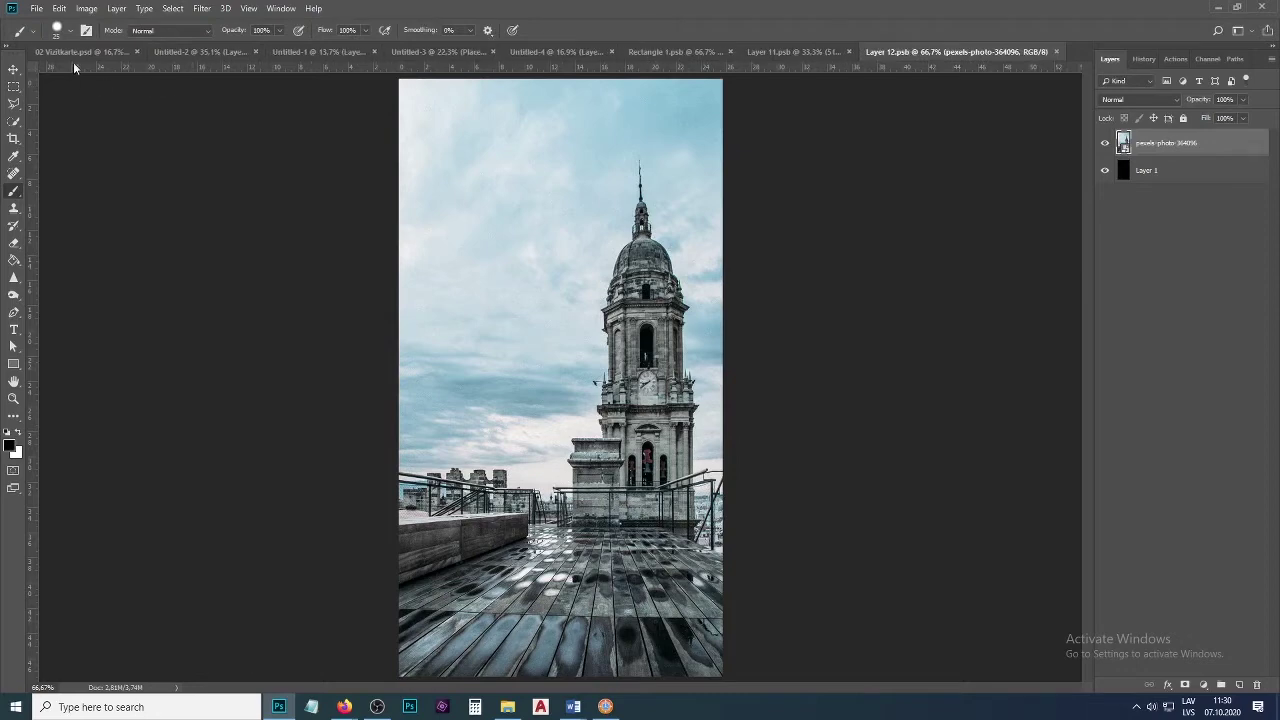
click(212, 53)
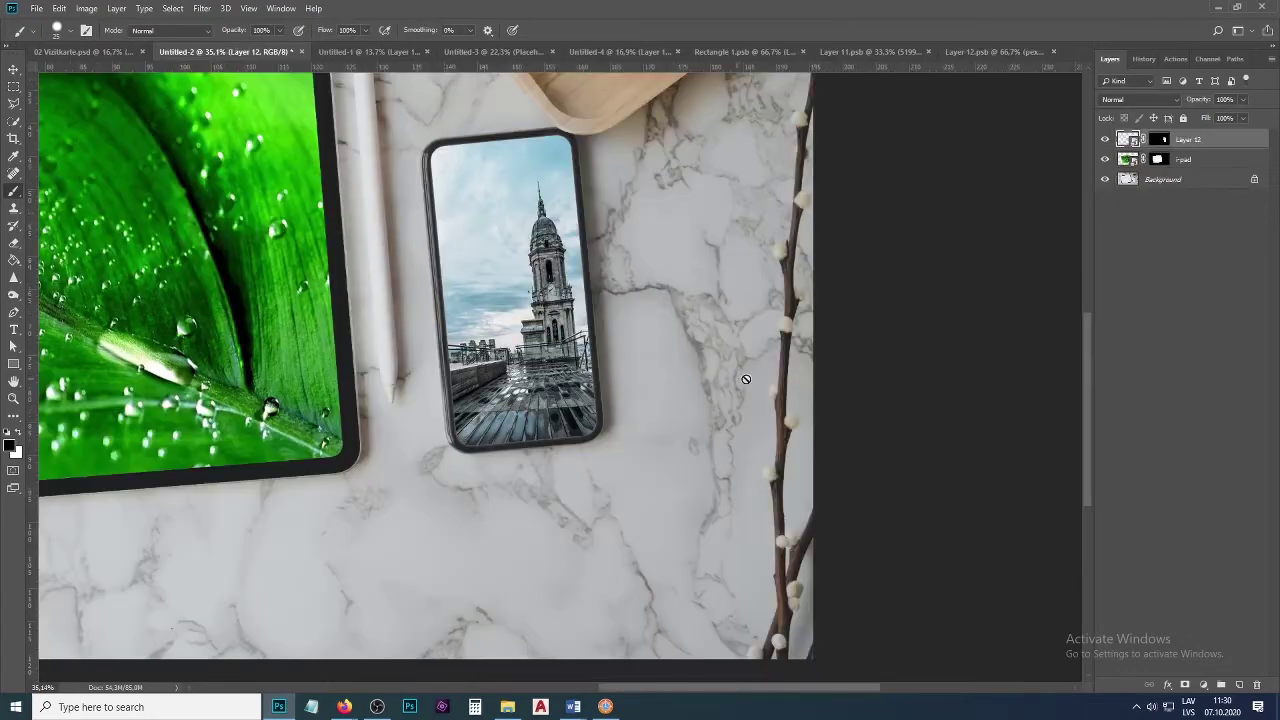
key(ctrl+0)
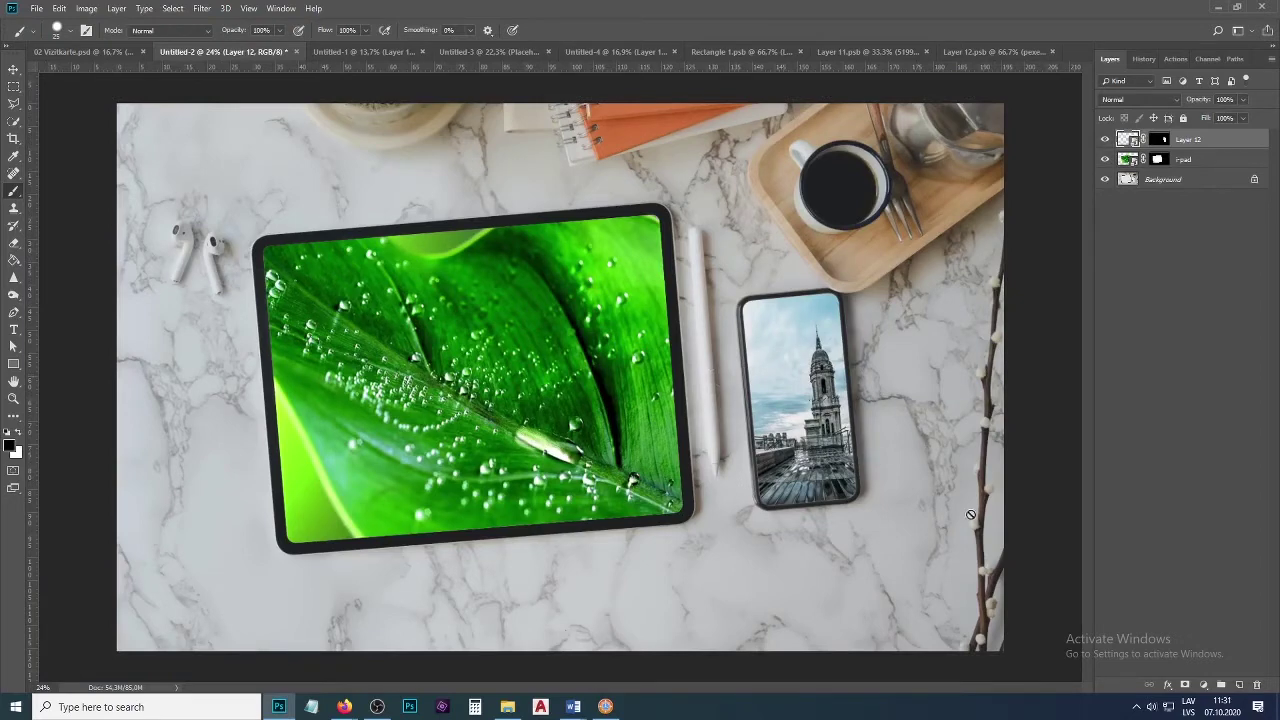
click(14, 87)
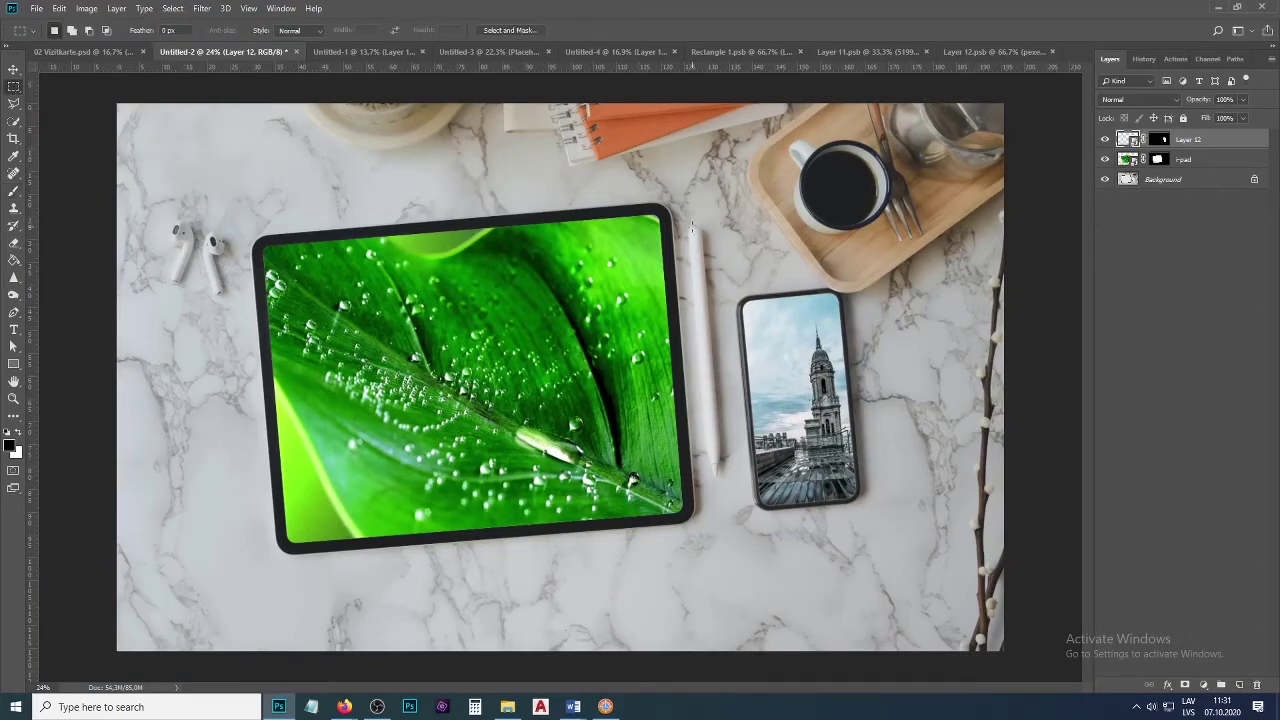
Fill a narrow upright rectangle over the stylus with black on a new layer and convert that layer to a smart object.
mouse_move(687, 224)
mouse_down()
mouse_move(705, 256)
mouse_move(720, 405)
mouse_move(718, 477)
mouse_move(706, 484)
mouse_up()
click(1239, 685)
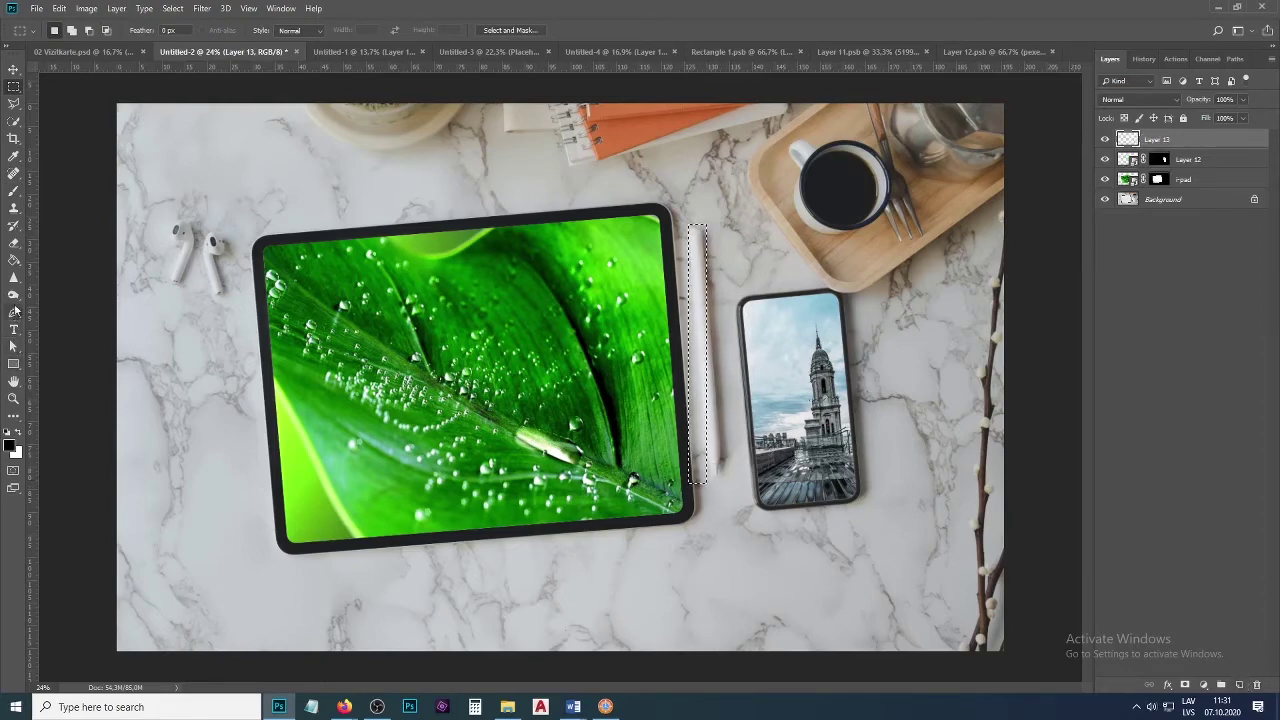
key(g)
click(697, 350)
key(ctrl+d)
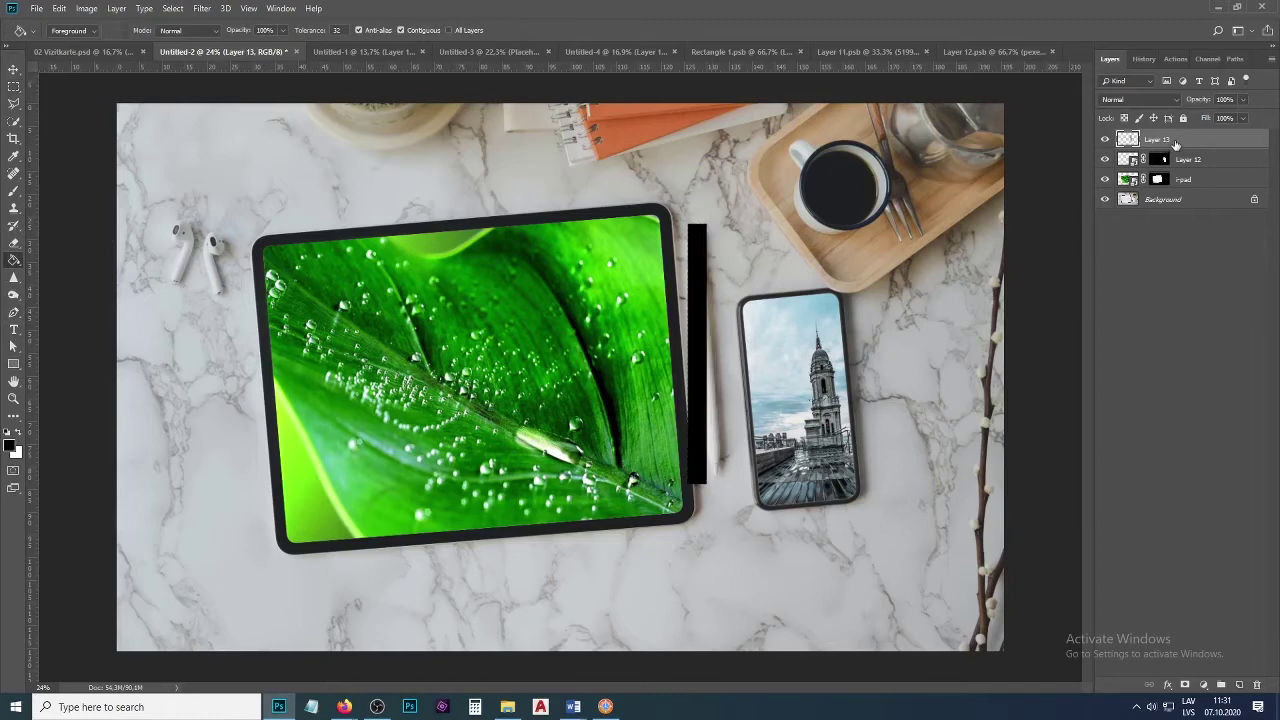
right_click(1176, 145)
click(1172, 292)
Start distorting Layer 13 at 32% opacity and fit its upper two corners to the blunt upper end of the stylus.
key(ctrl+t)
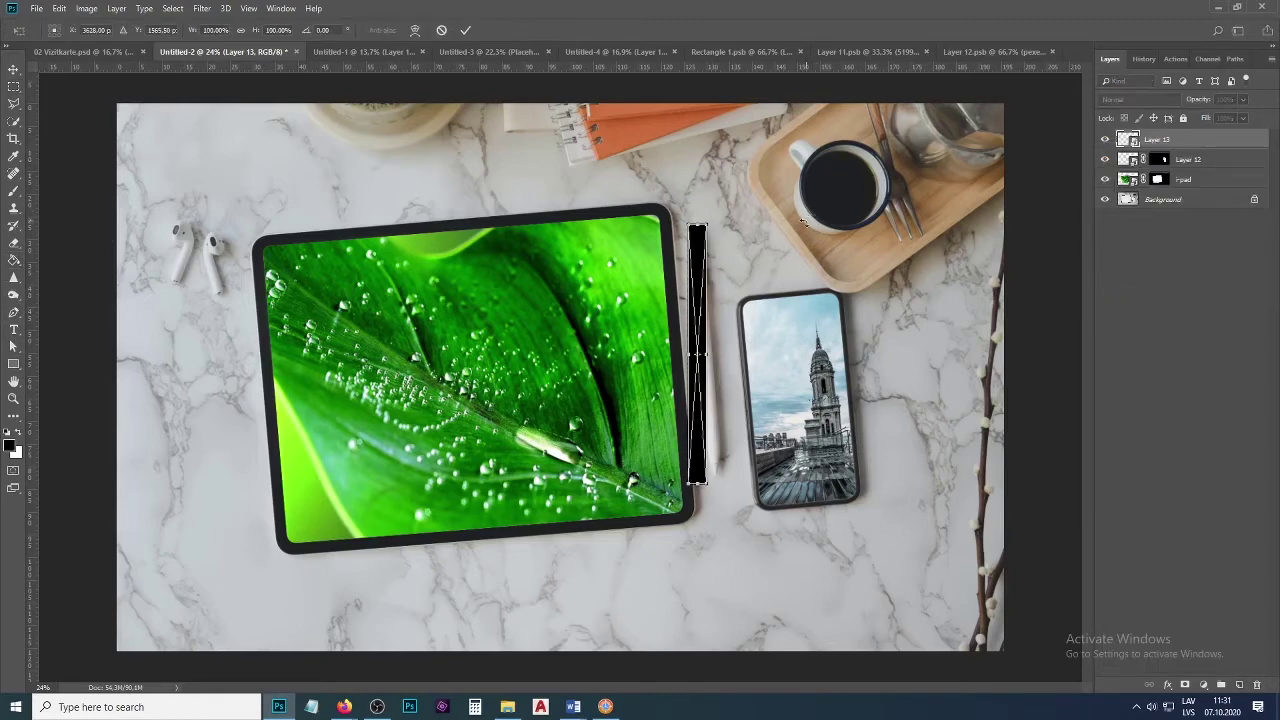
right_click(700, 283)
click(740, 353)
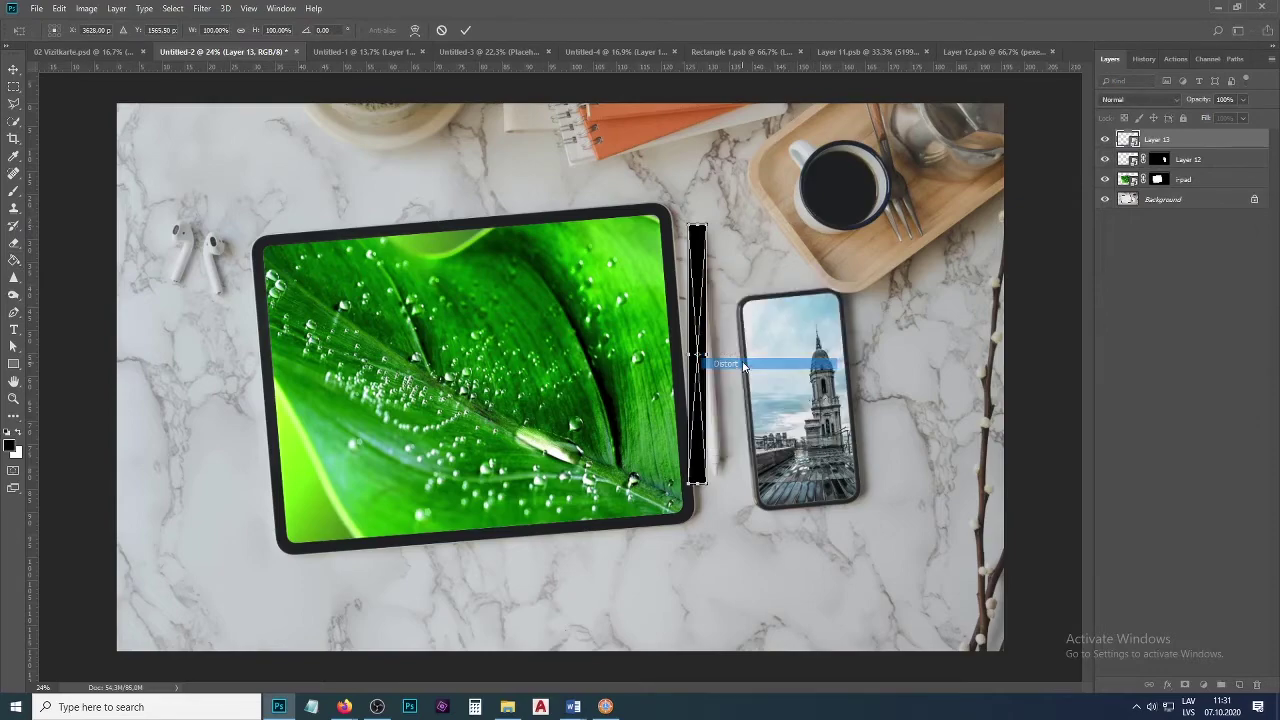
scroll(745, 241, up, 4)
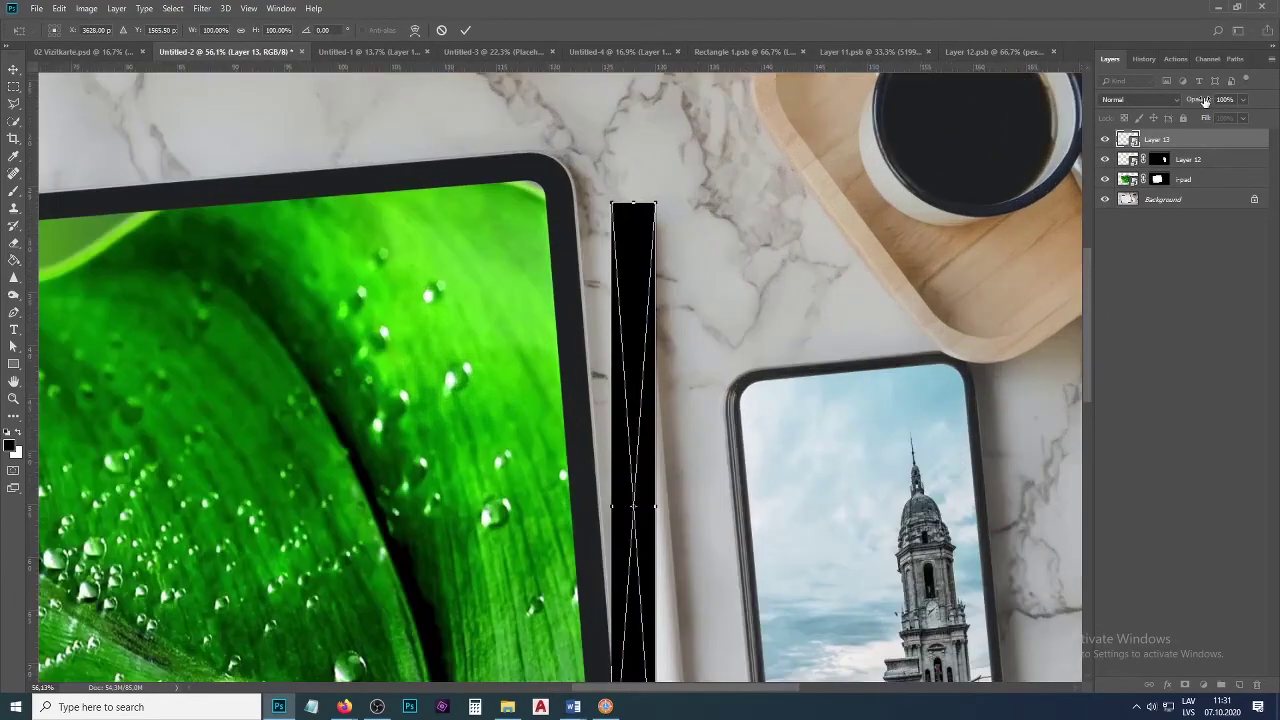
drag(1205, 101, 1159, 104)
scroll(665, 207, up, 5)
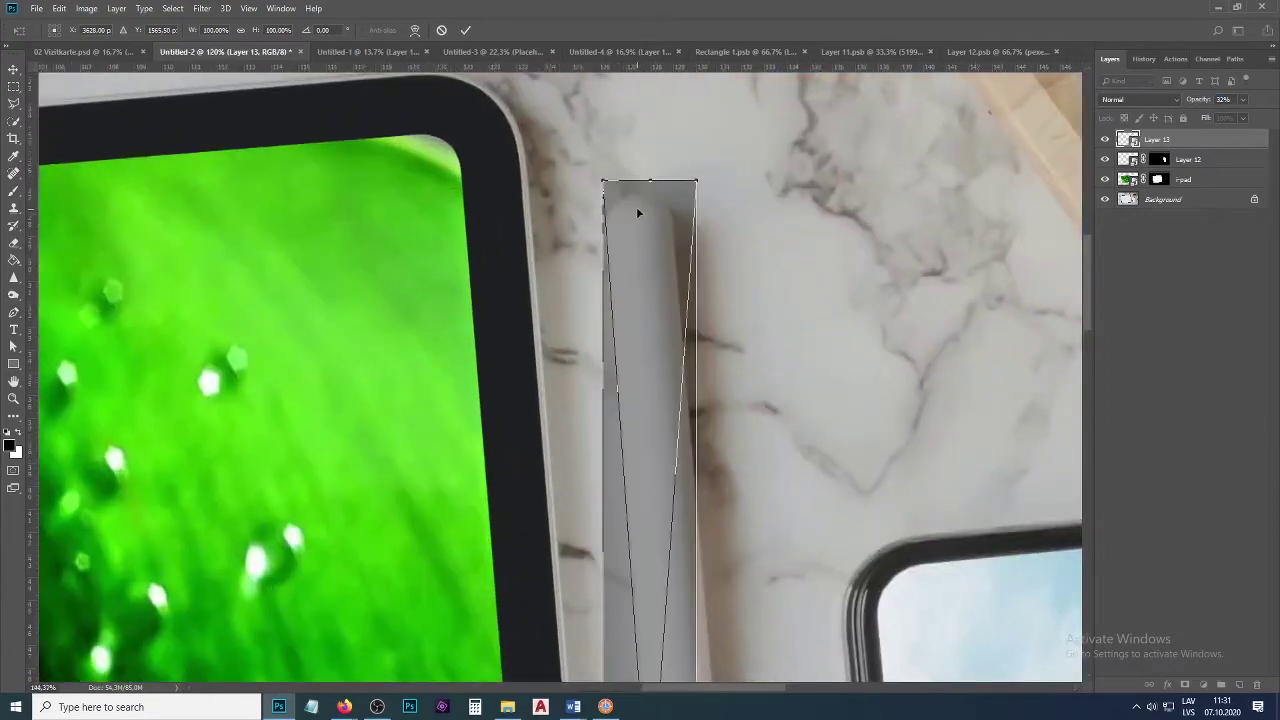
drag(587, 171, 588, 208)
drag(729, 172, 700, 190)
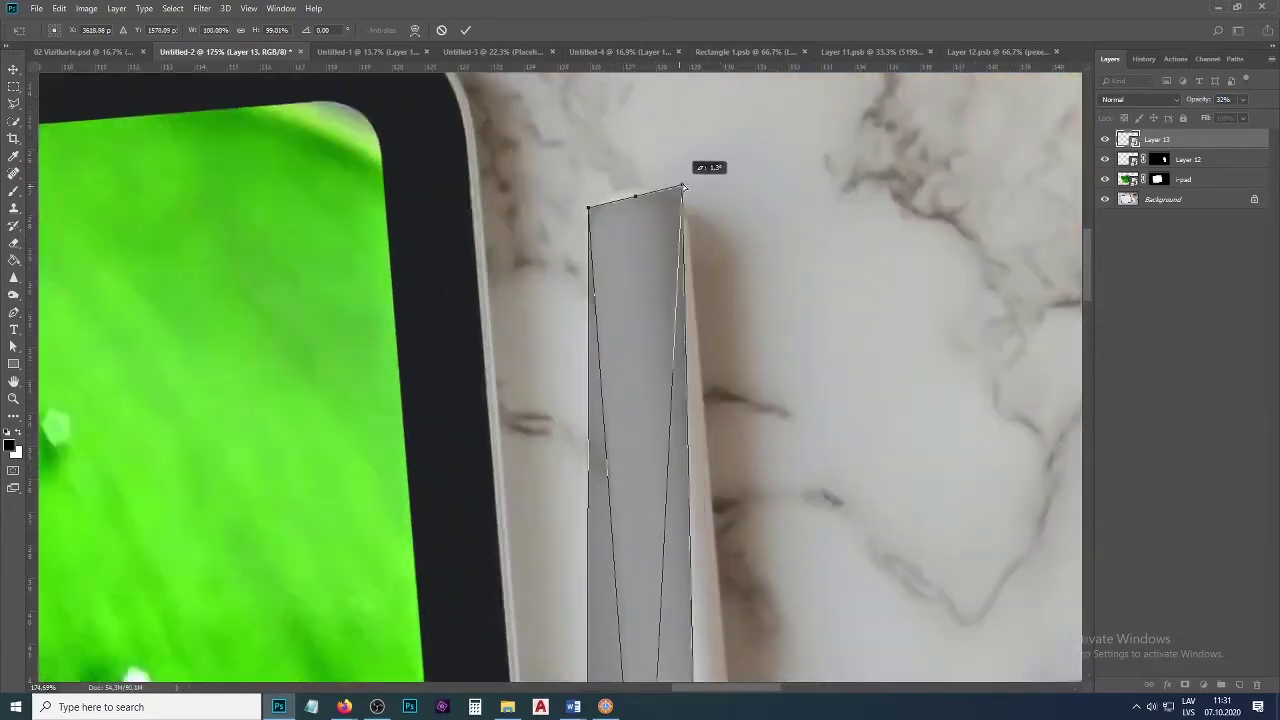
drag(588, 208, 584, 193)
scroll(608, 101, down, 3)
scroll(608, 101, down, 3)
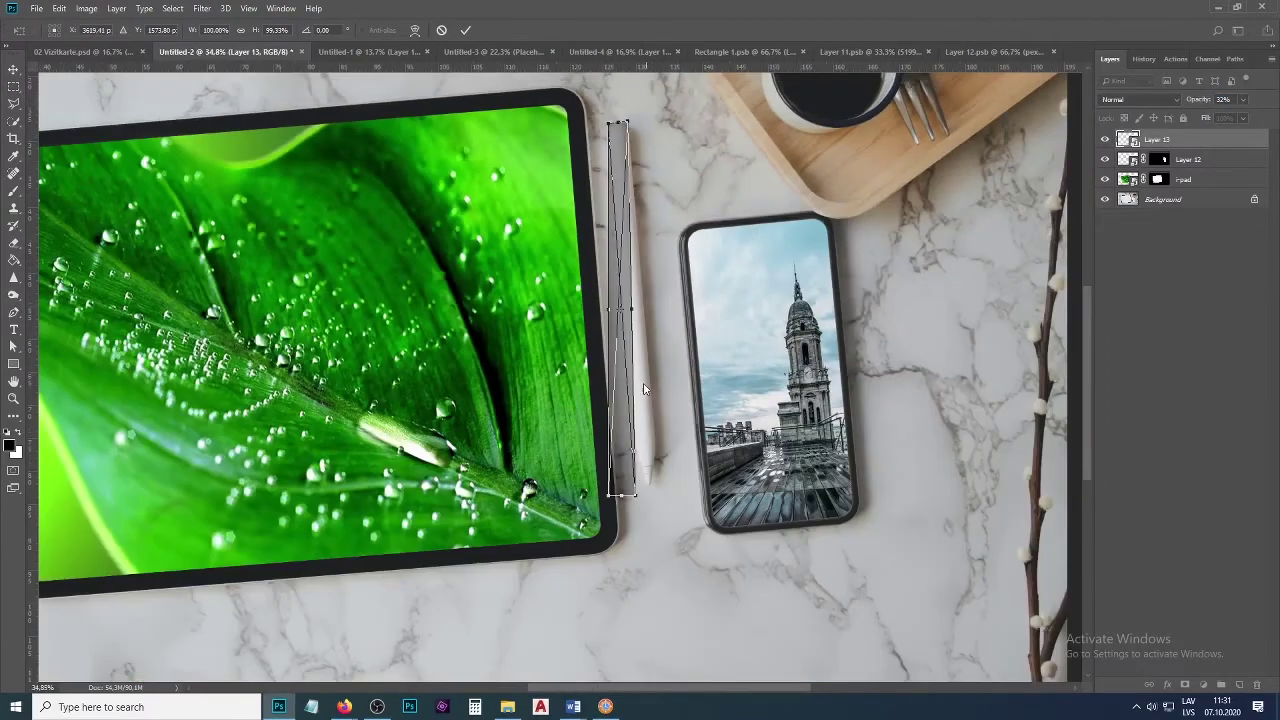
Fit the rectangle's lower two corners to the stylus tip and apply the distortion.
scroll(611, 474, up, 6)
drag(611, 474, 793, 415)
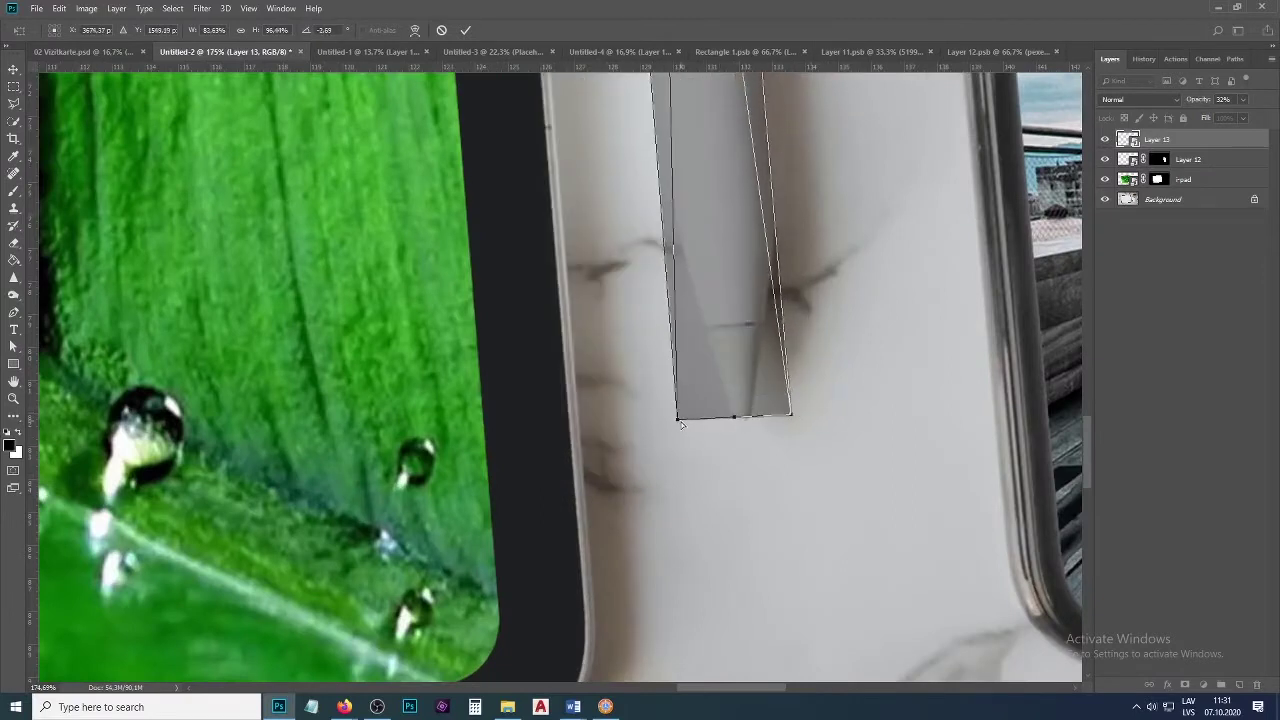
mouse_move(677, 418)
mouse_down()
mouse_move(703, 425)
mouse_move(692, 418)
mouse_up()
scroll(697, 487, down, 2)
scroll(697, 487, down, 5)
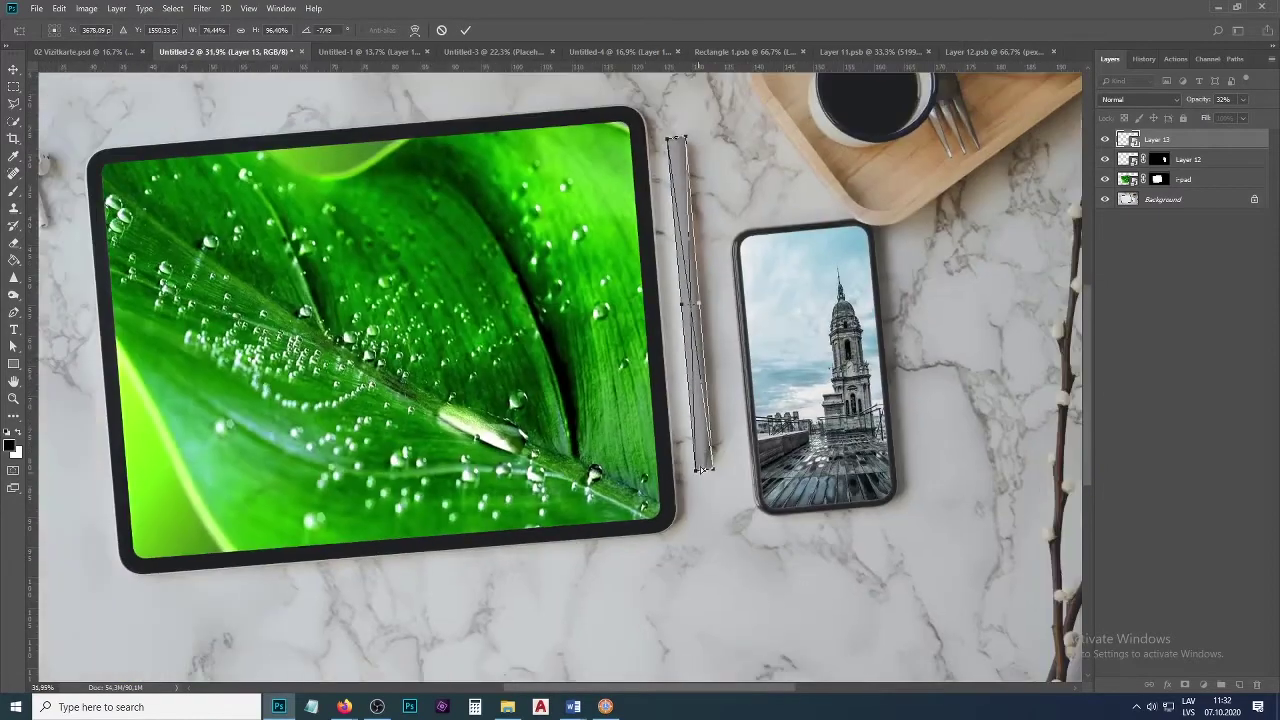
scroll(655, 165, up, 4)
scroll(659, 174, down, 2)
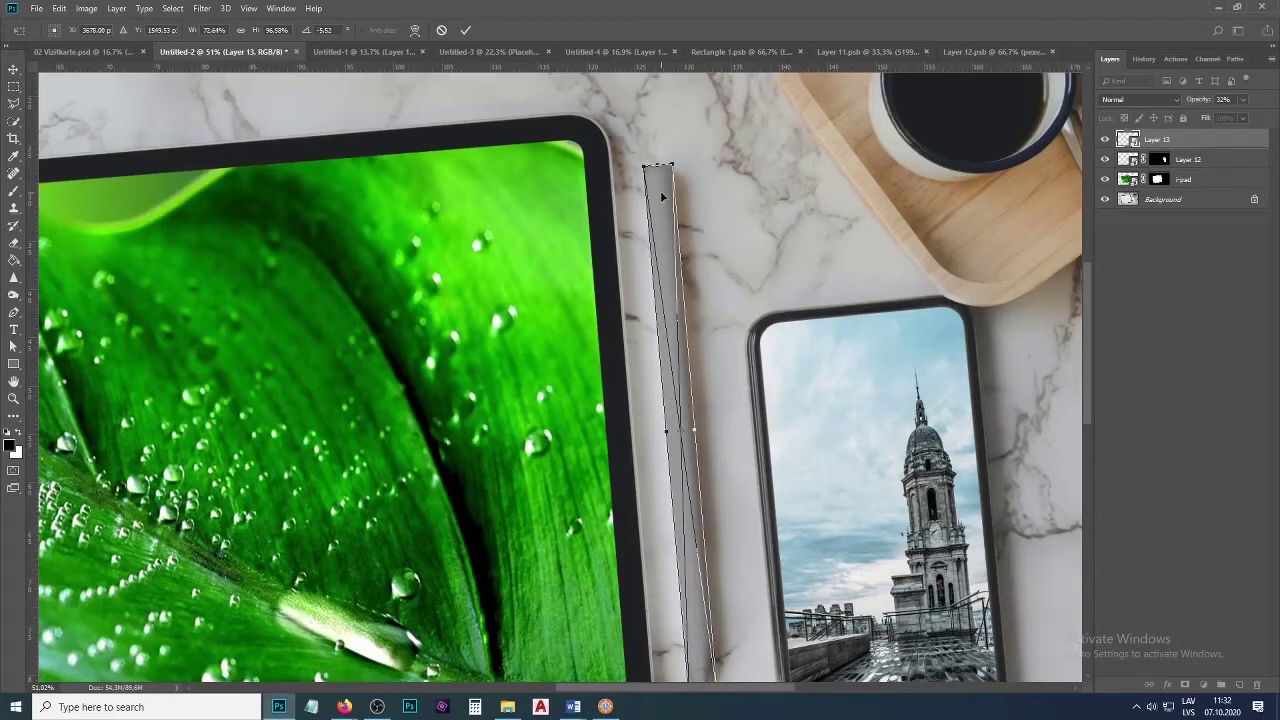
key(g)
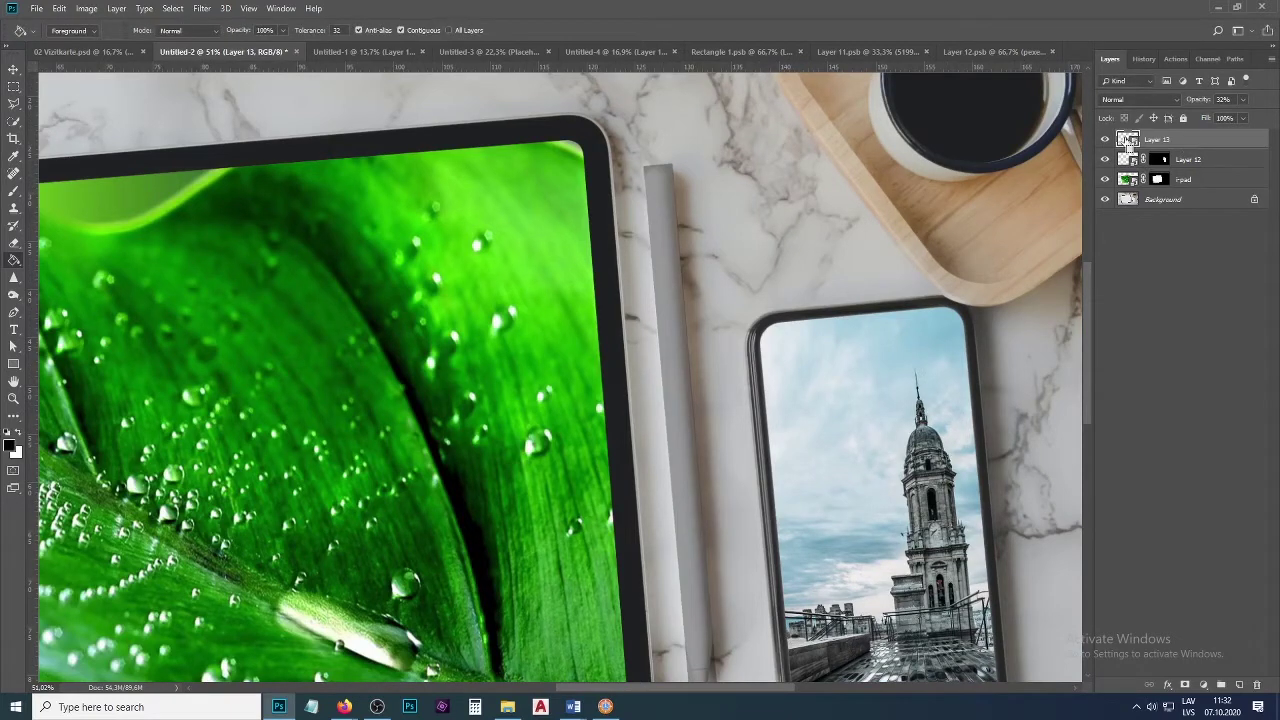
Add a layer mask to Layer 13 from a selection of its own outline.
ctrl+click(1127, 141)
scroll(655, 120, down, 2)
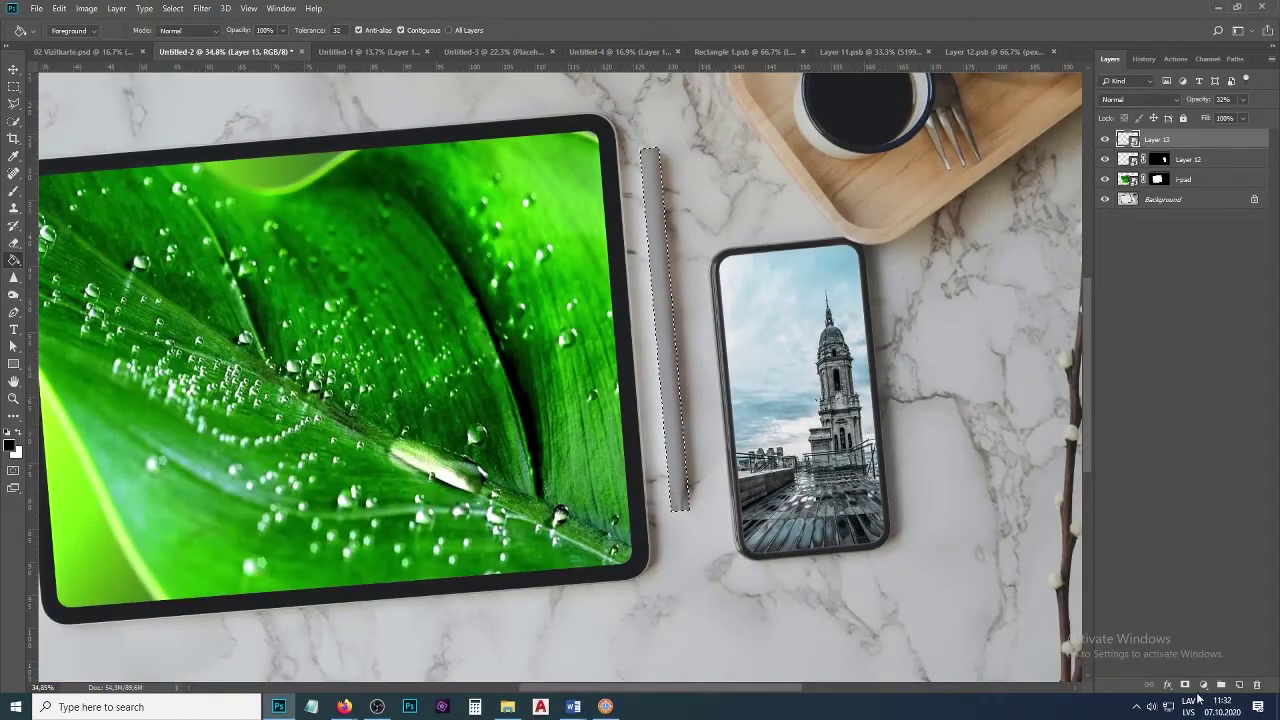
click(1185, 685)
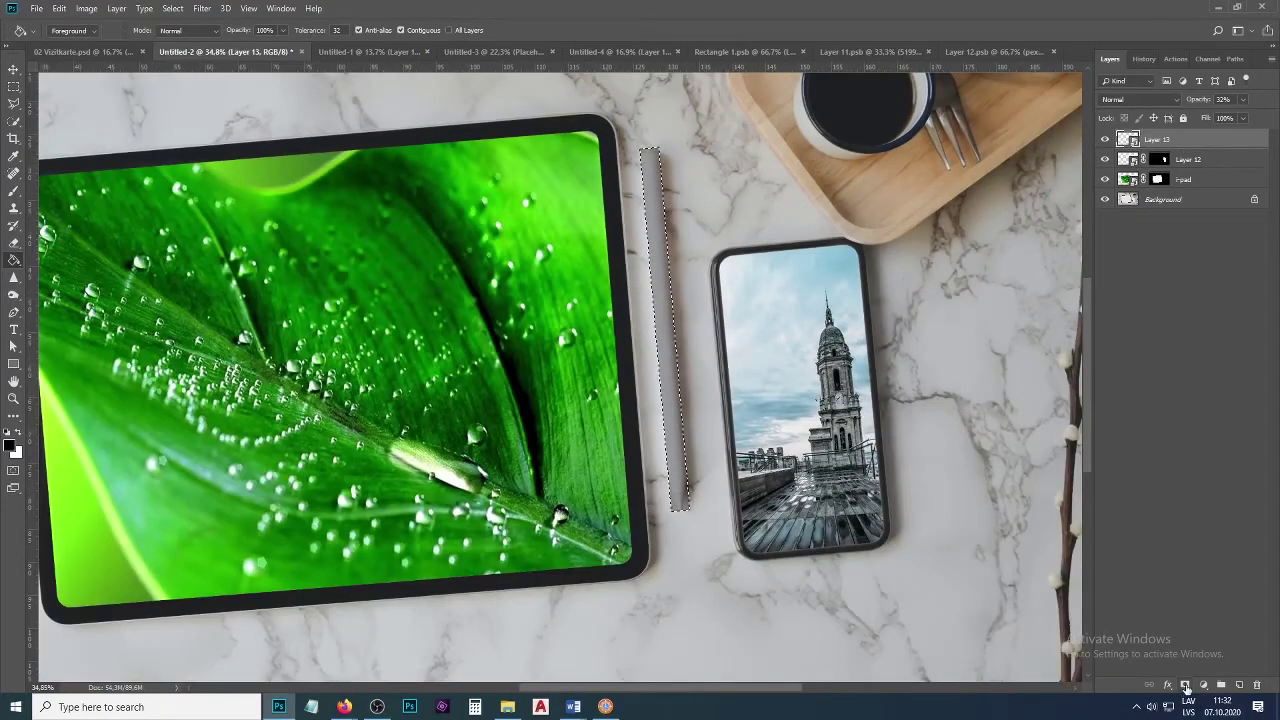
Paint black on the Layer 13 mask to roughly trim the corners on both sides of the stylus tip.
click(14, 192)
scroll(745, 628, up, 10)
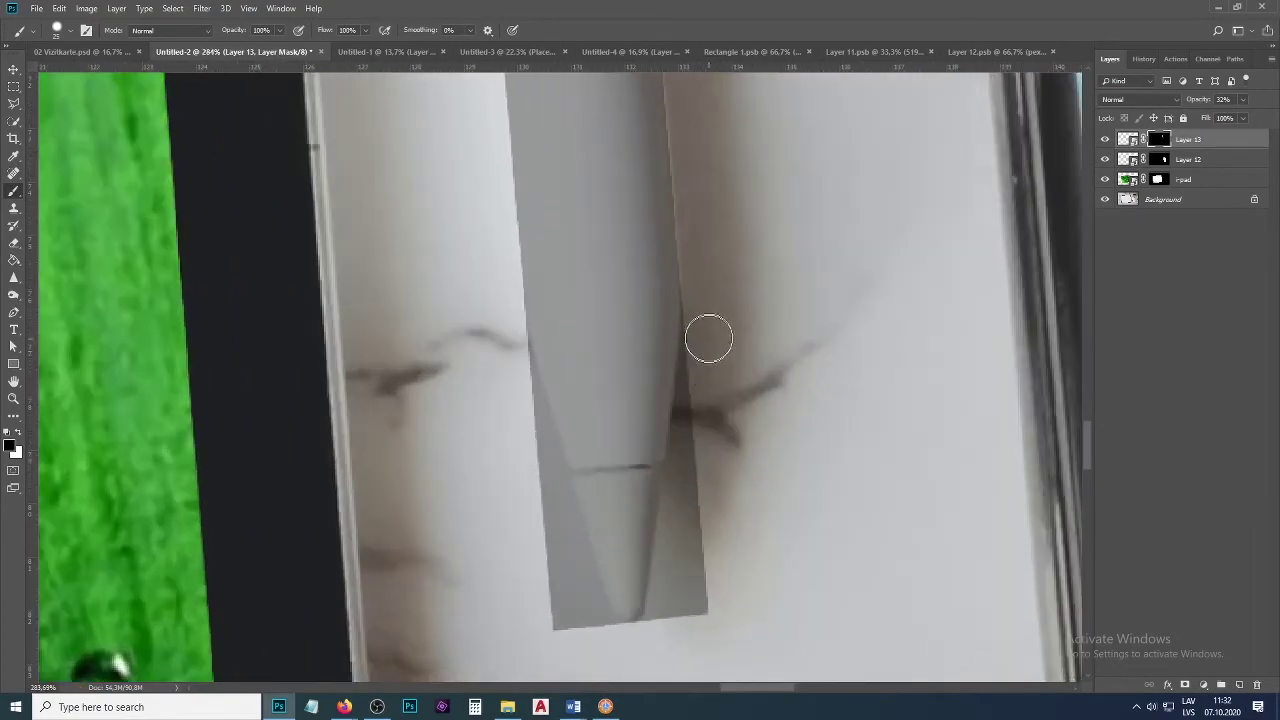
mouse_move(703, 423)
mouse_down()
mouse_move(700, 664)
mouse_move(556, 585)
mouse_up()
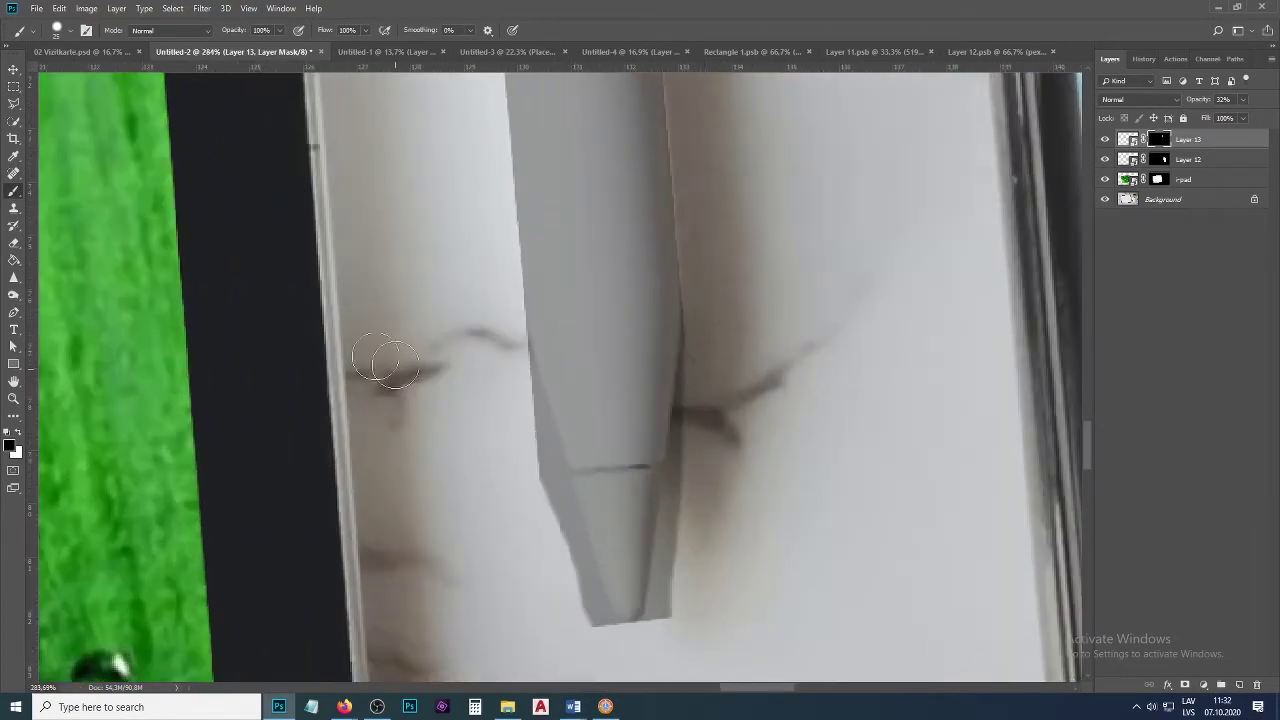
Outline the area around the stylus tip with the Polygonal Lasso and paint it black on the mask for a precise tapered edge.
click(14, 104)
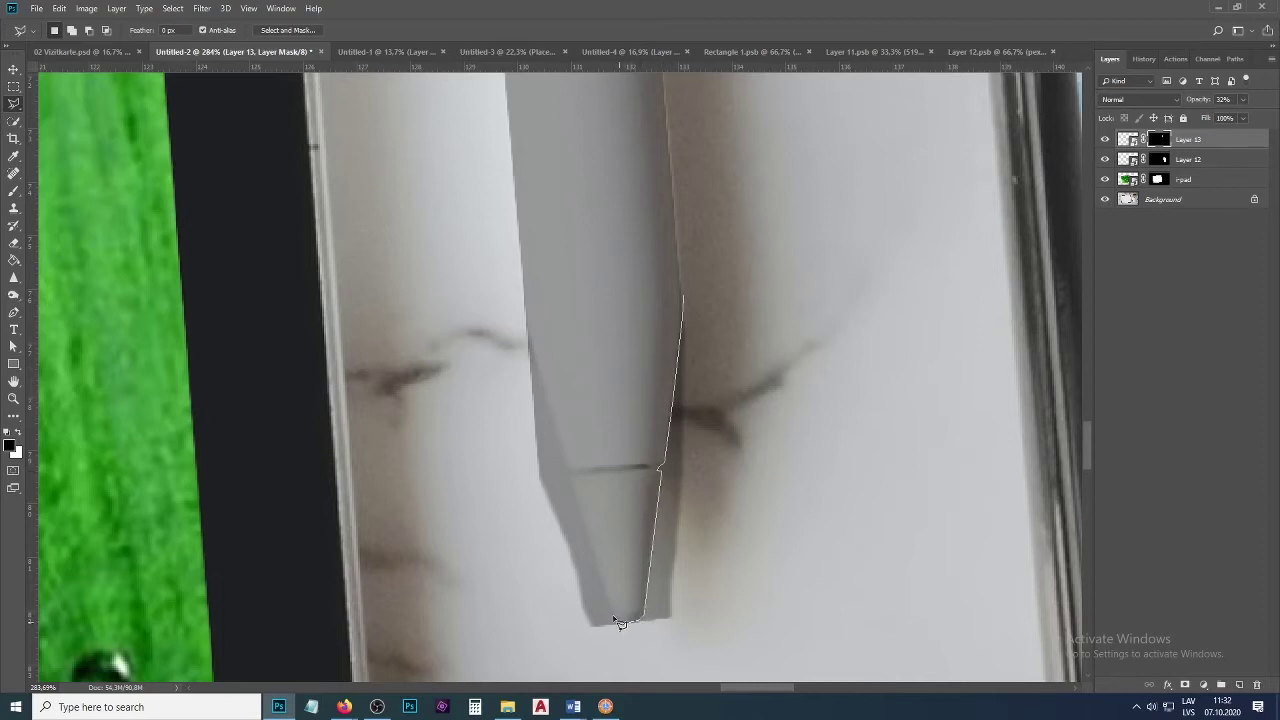
click(573, 470)
click(520, 300)
click(480, 420)
click(562, 630)
click(665, 647)
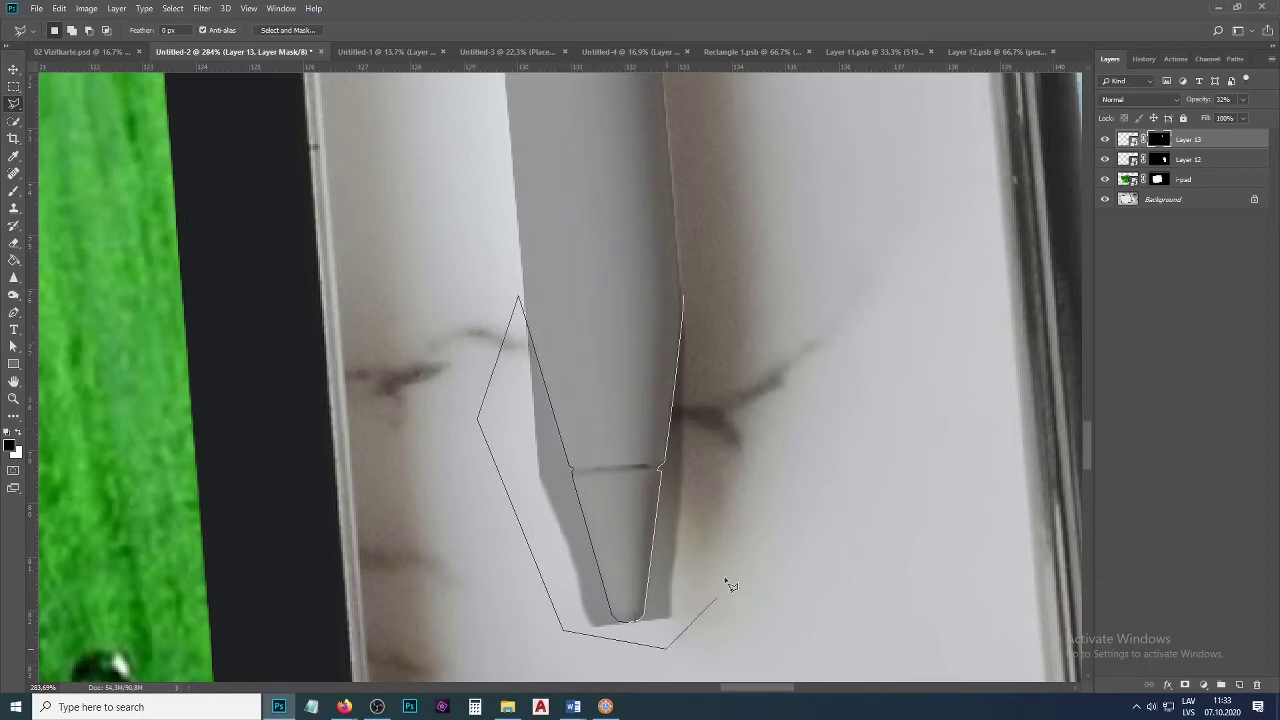
click(742, 550)
click(684, 300)
click(14, 190)
mouse_move(590, 480)
mouse_down()
mouse_move(571, 523)
mouse_move(494, 303)
mouse_move(600, 606)
mouse_move(663, 550)
mouse_move(657, 289)
mouse_up()
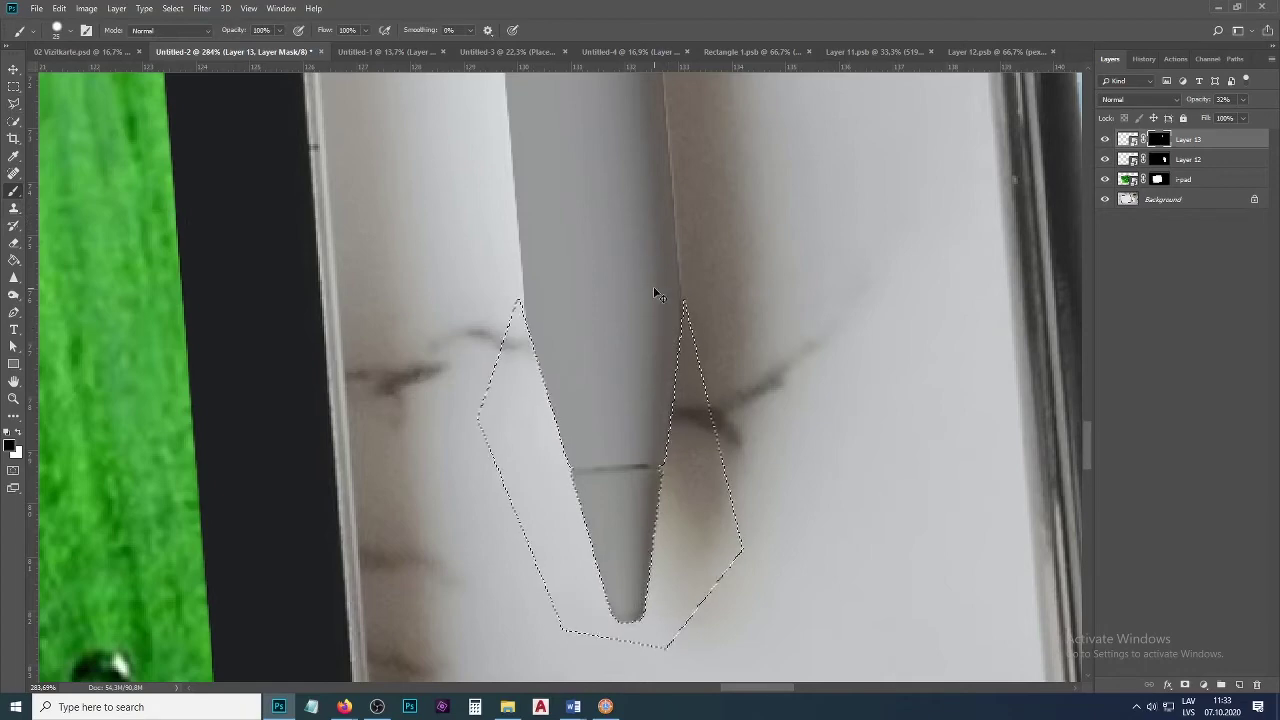
key(ctrl+d)
Paint black on the Layer 13 mask to round the corners at the stylus's blunt upper end.
scroll(695, 600, up, 3)
scroll(695, 600, up, 3)
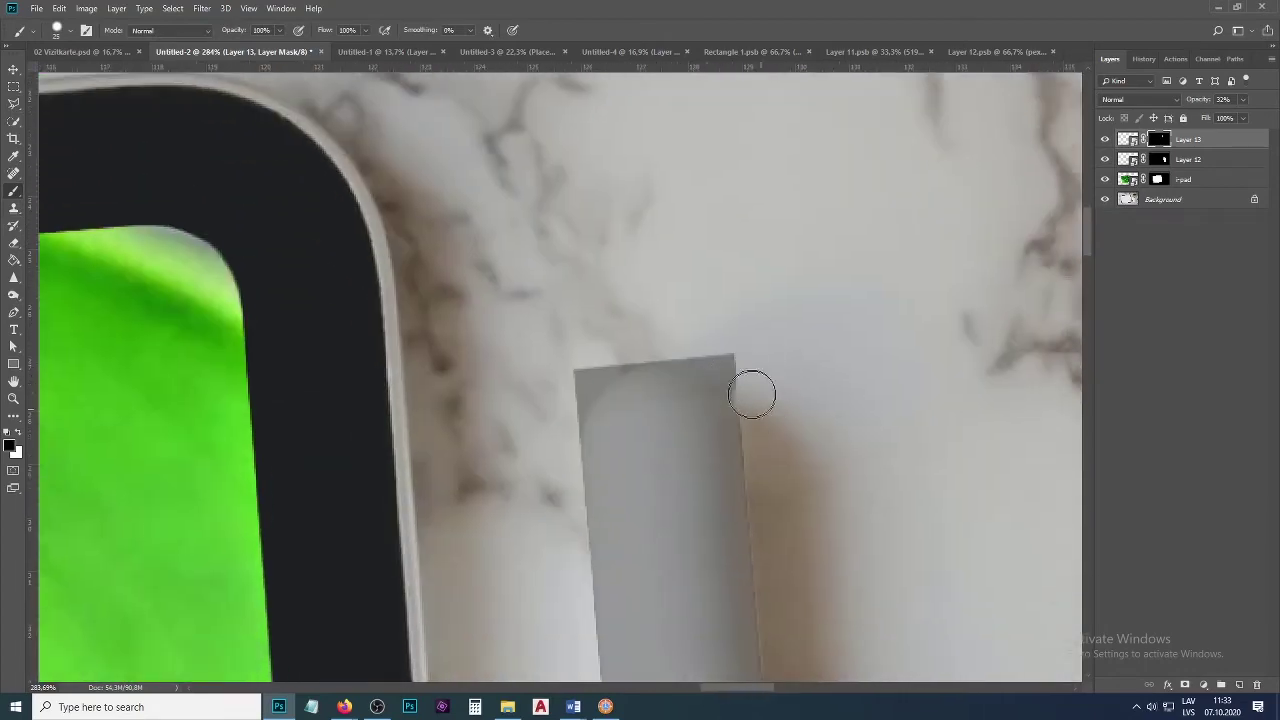
mouse_move(611, 346)
mouse_down()
mouse_move(557, 425)
mouse_move(621, 331)
mouse_move(577, 382)
mouse_move(558, 432)
mouse_up()
scroll(610, 320, down, 10)
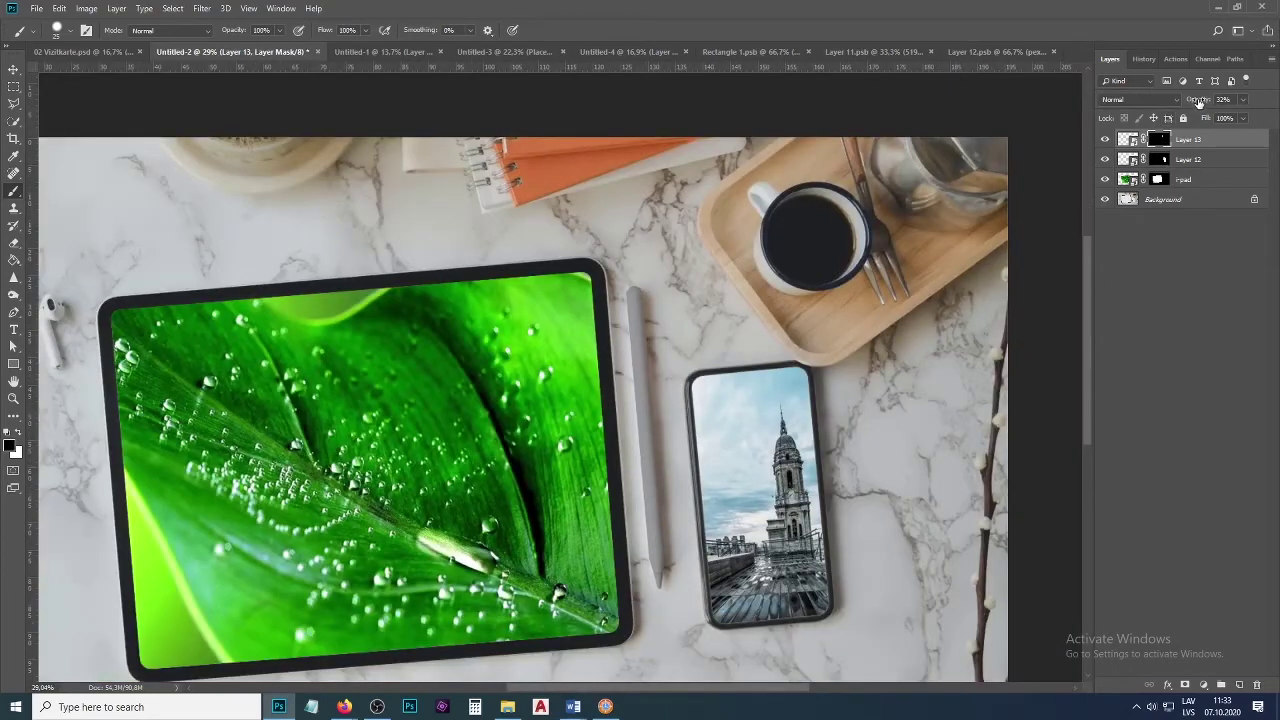
Set Layer 13's opacity to 100% and open the stylus's smart object contents for editing.
drag(1198, 101, 1276, 91)
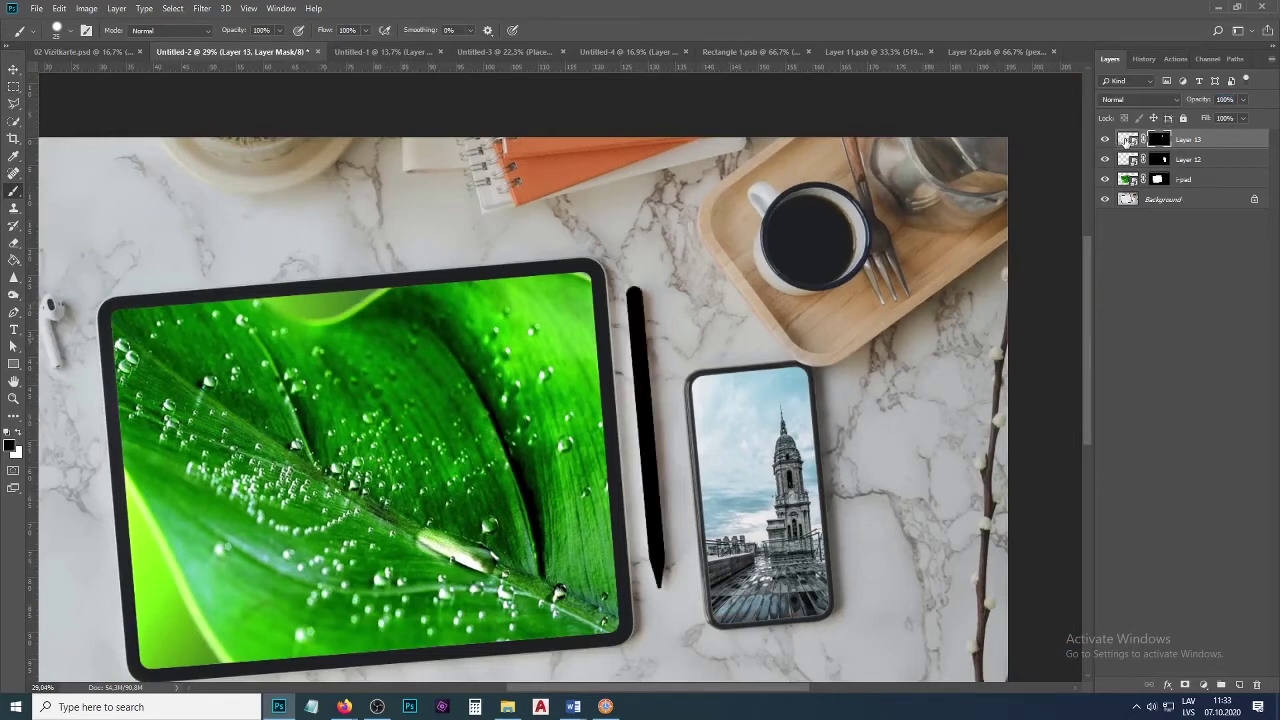
double_click(1127, 141)
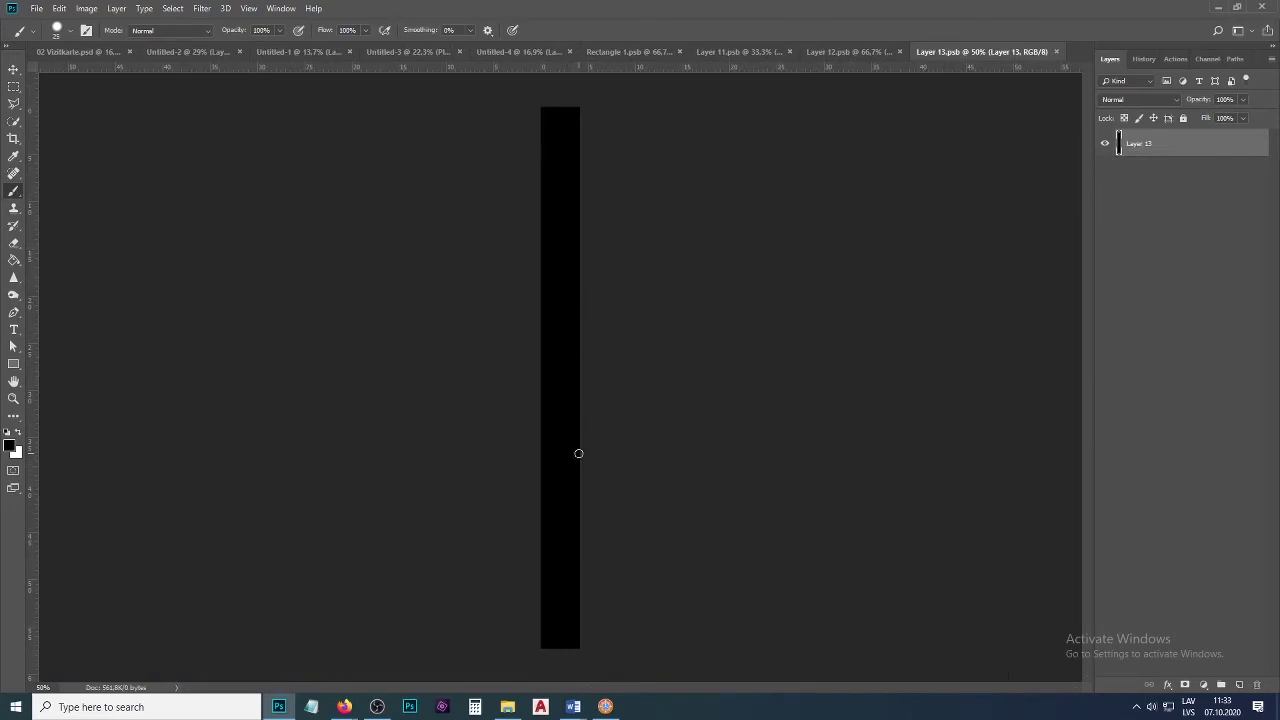
Set up a blue-to-white gradient and apply it along the strip from blue at the lower end to white at the upper end.
key(g)
click(75, 30)
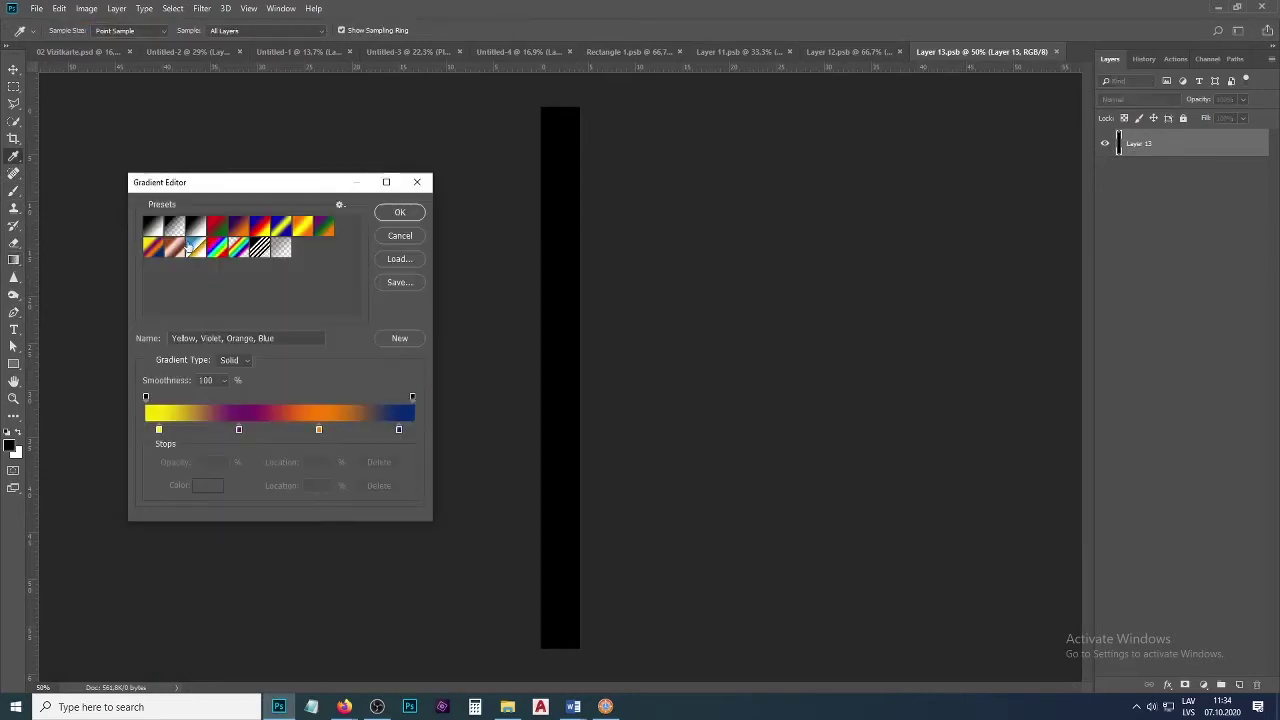
click(150, 230)
double_click(146, 430)
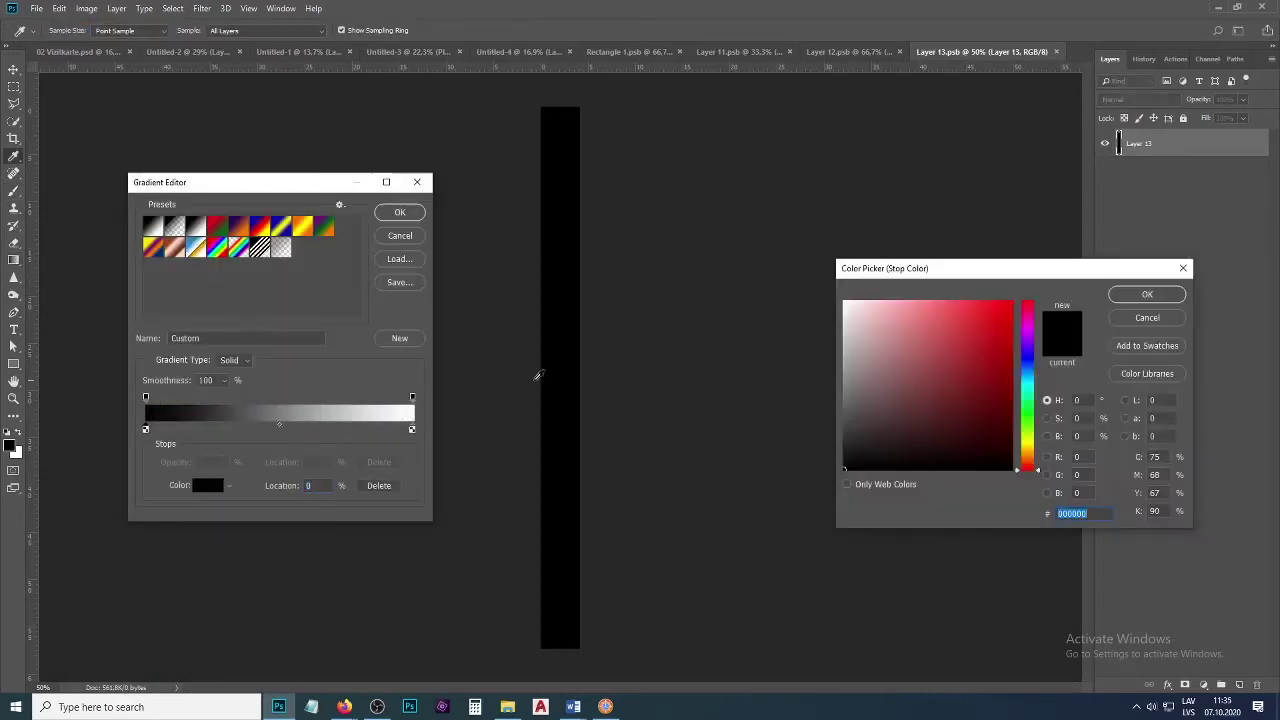
click(1030, 375)
click(1000, 336)
click(1147, 294)
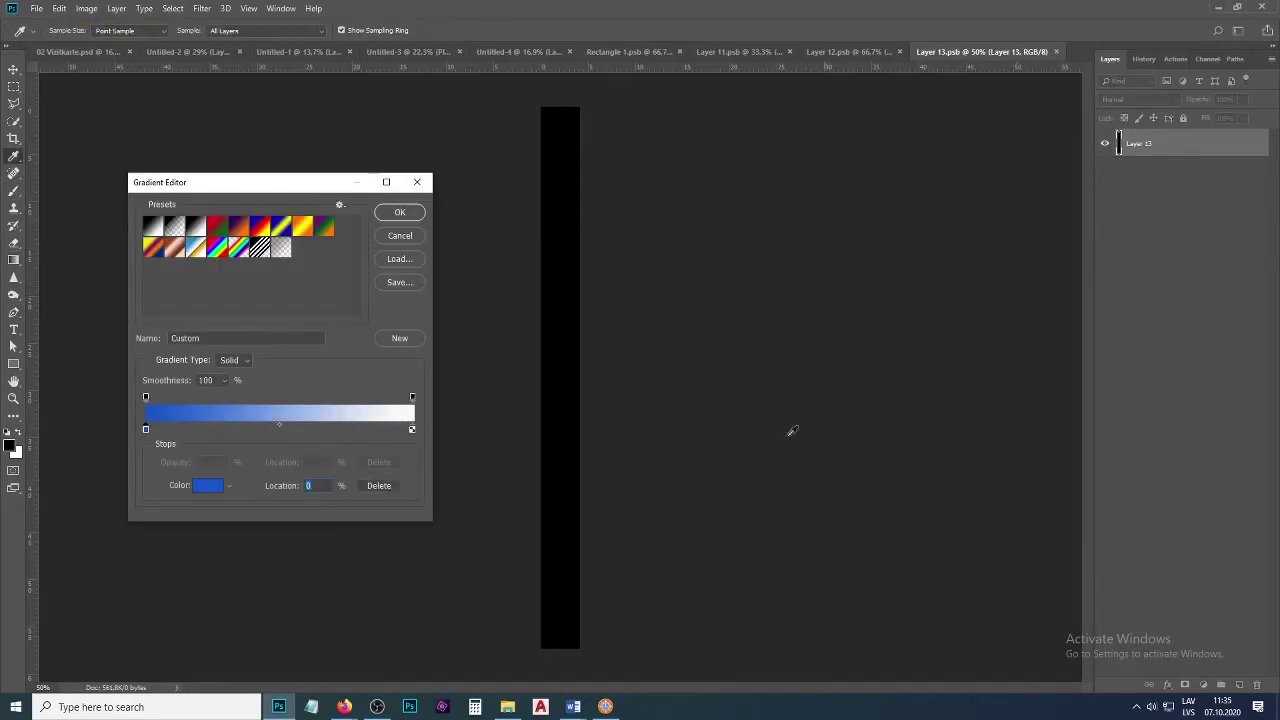
click(401, 214)
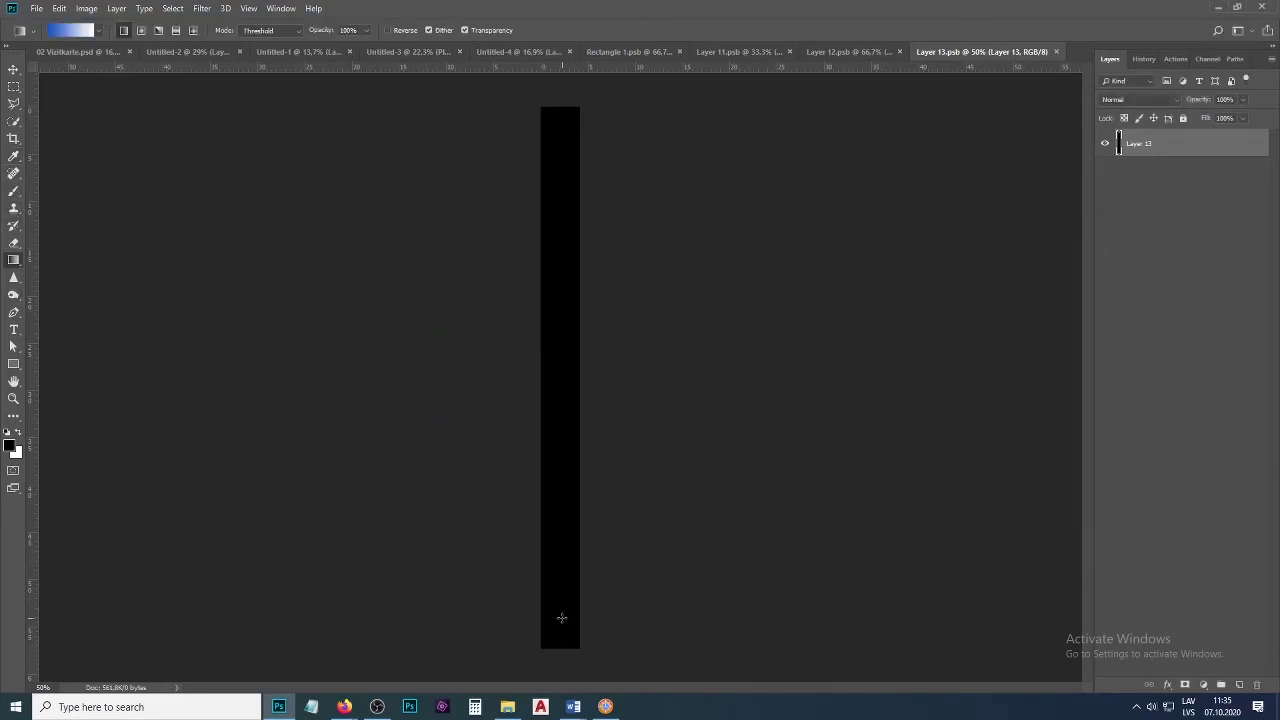
mouse_move(561, 617)
mouse_down()
mouse_move(560, 118)
mouse_move(639, 132)
mouse_up()
Select five progressively thinner horizontal bands near the strip's upper end and fill them with red on a new layer.
key(m)
drag(535, 148, 606, 220)
drag(531, 237, 615, 243)
click(1240, 685)
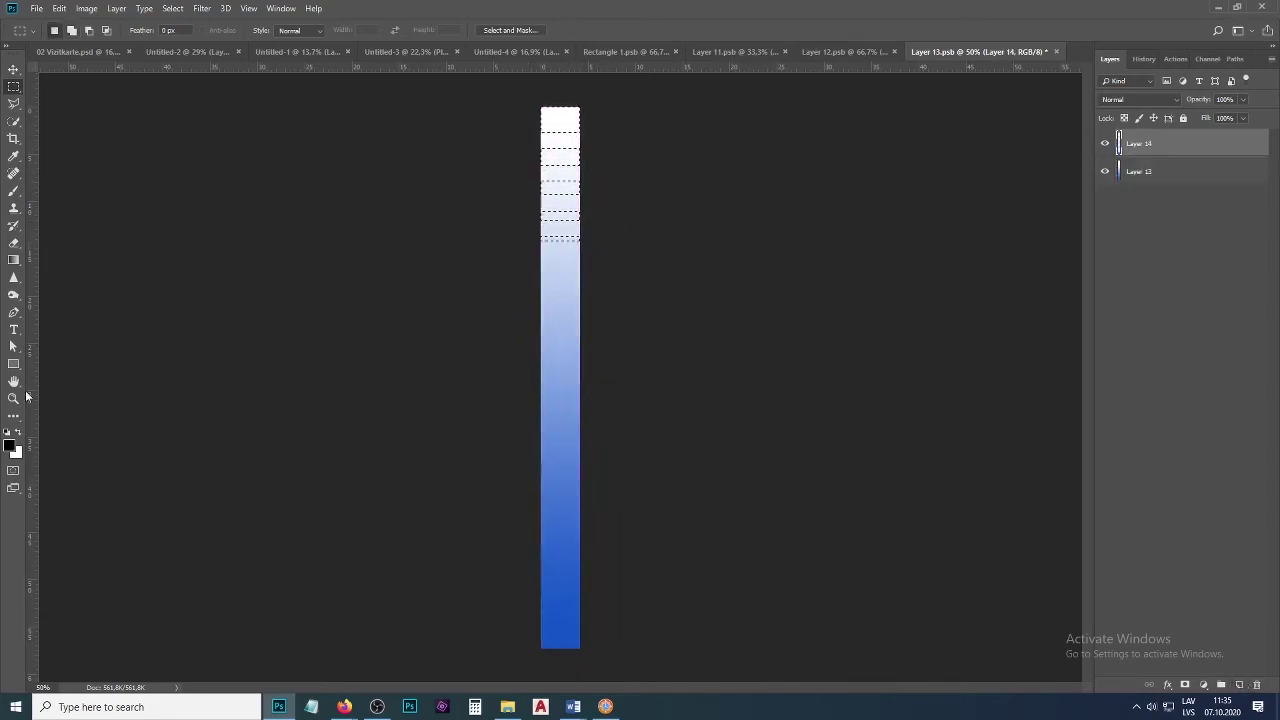
click(14, 259)
click(75, 271)
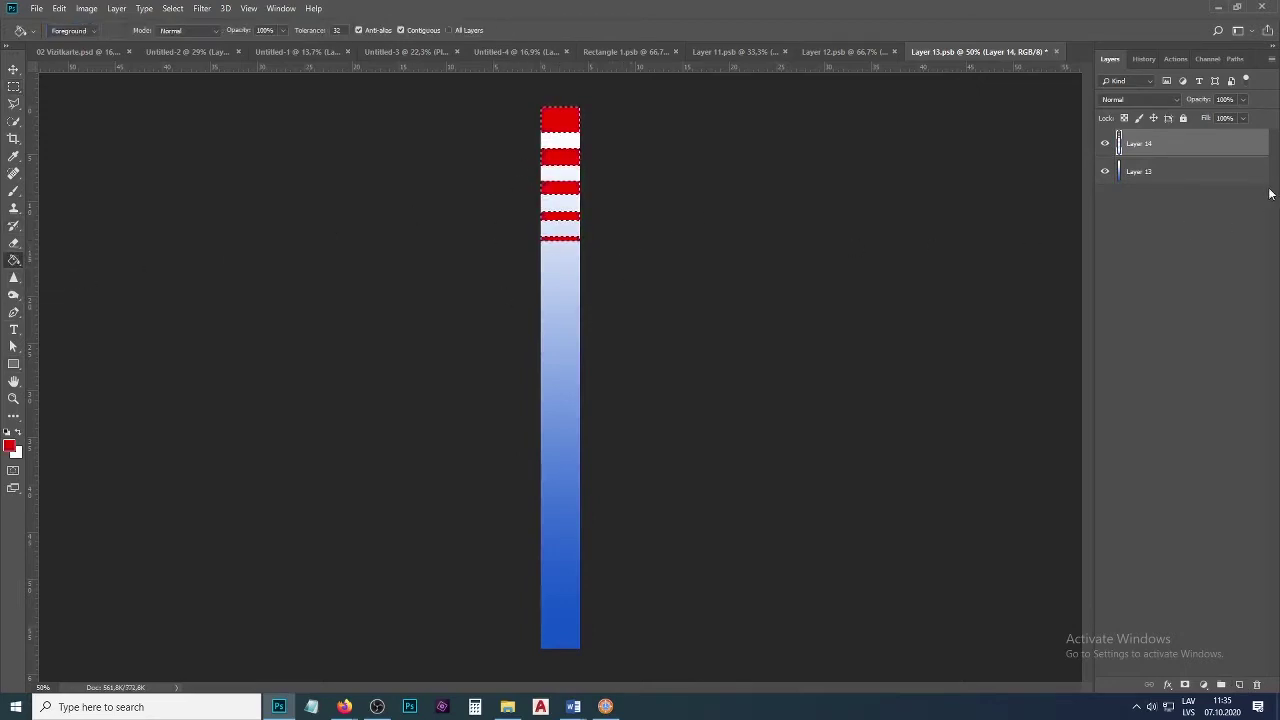
Duplicate the red stripes layer and move the copy down to just below the original stripes.
drag(1203, 205, 1239, 685)
key(v)
drag(576, 127, 576, 275)
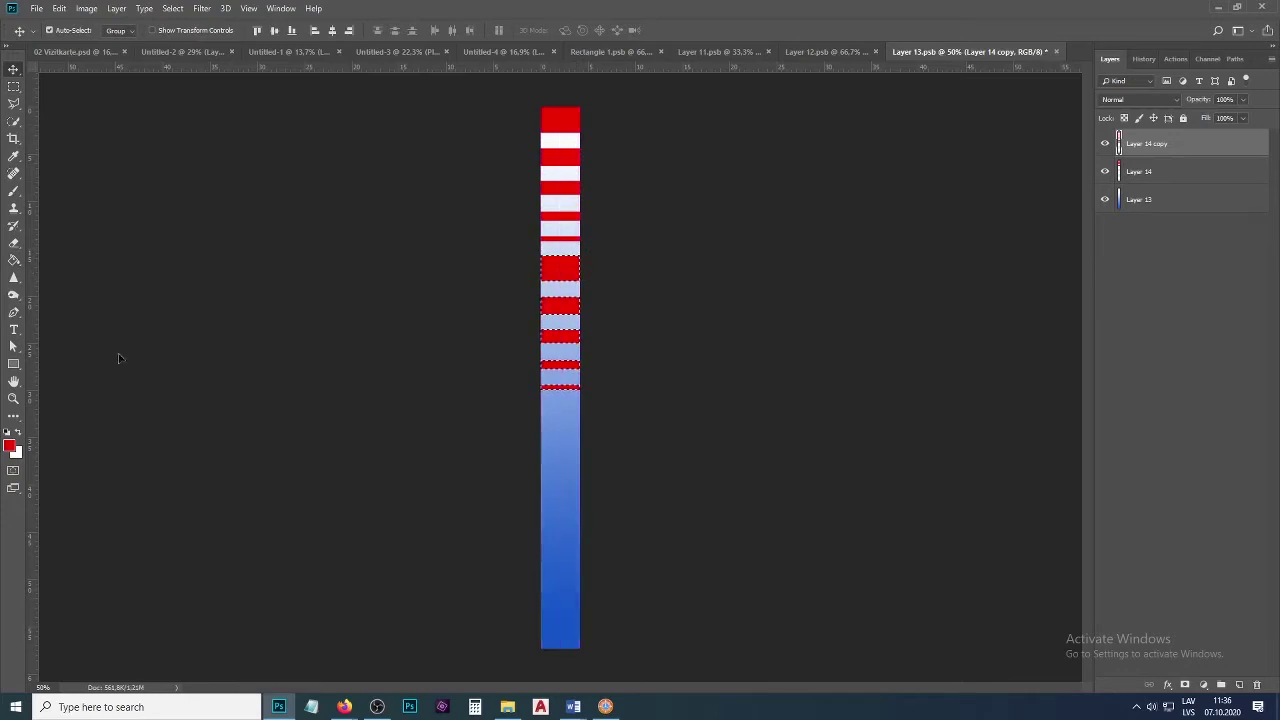
Recolour the five duplicated stripes bright green (06f200) and deselect them.
click(9, 445)
click(1034, 414)
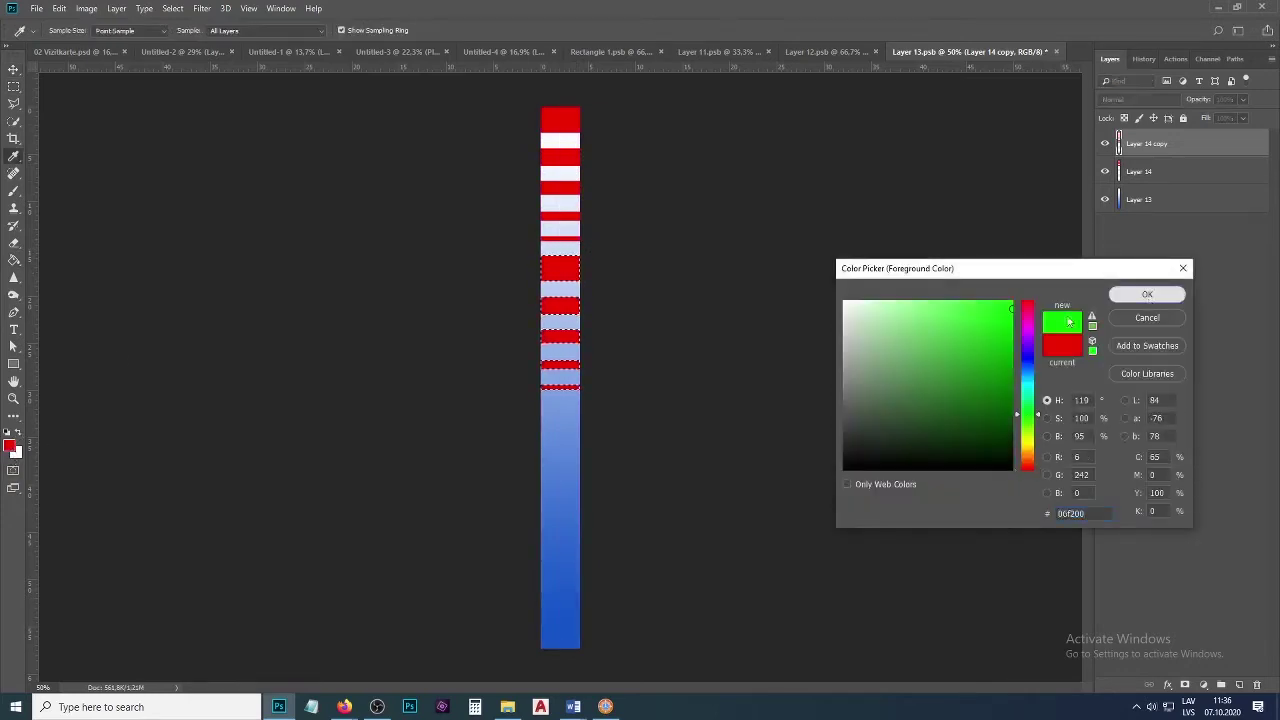
click(1147, 294)
key(g)
click(565, 268)
click(565, 305)
click(565, 337)
click(563, 366)
click(560, 387)
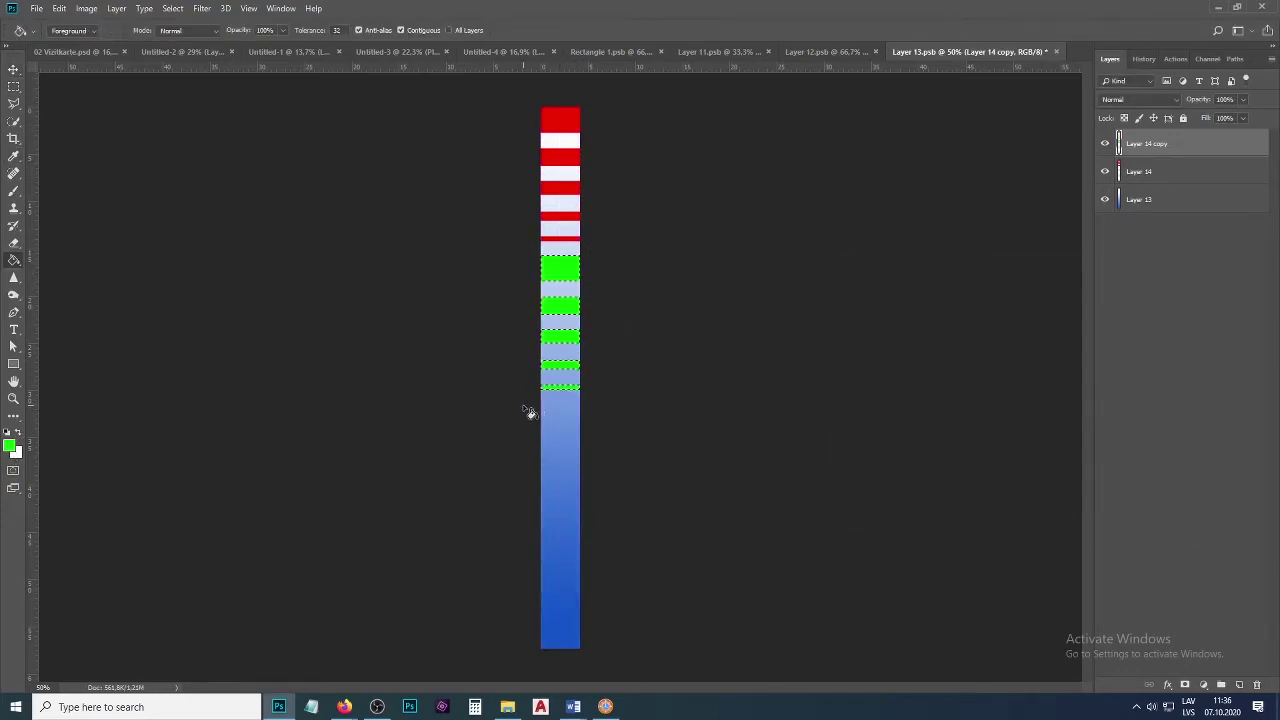
key(ctrl+d)
Fill a short band at the strip's lower end with black and save the stylus's smart object contents.
click(14, 86)
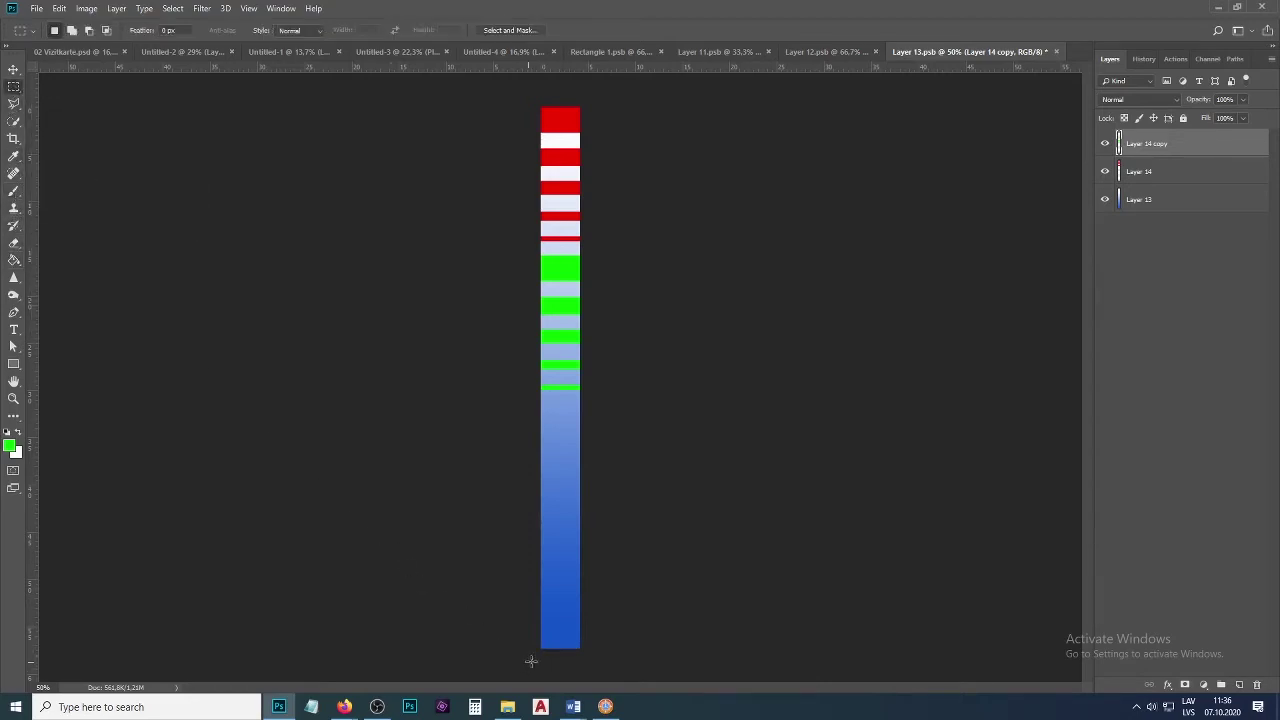
drag(531, 661, 609, 621)
key(d)
key(g)
click(563, 637)
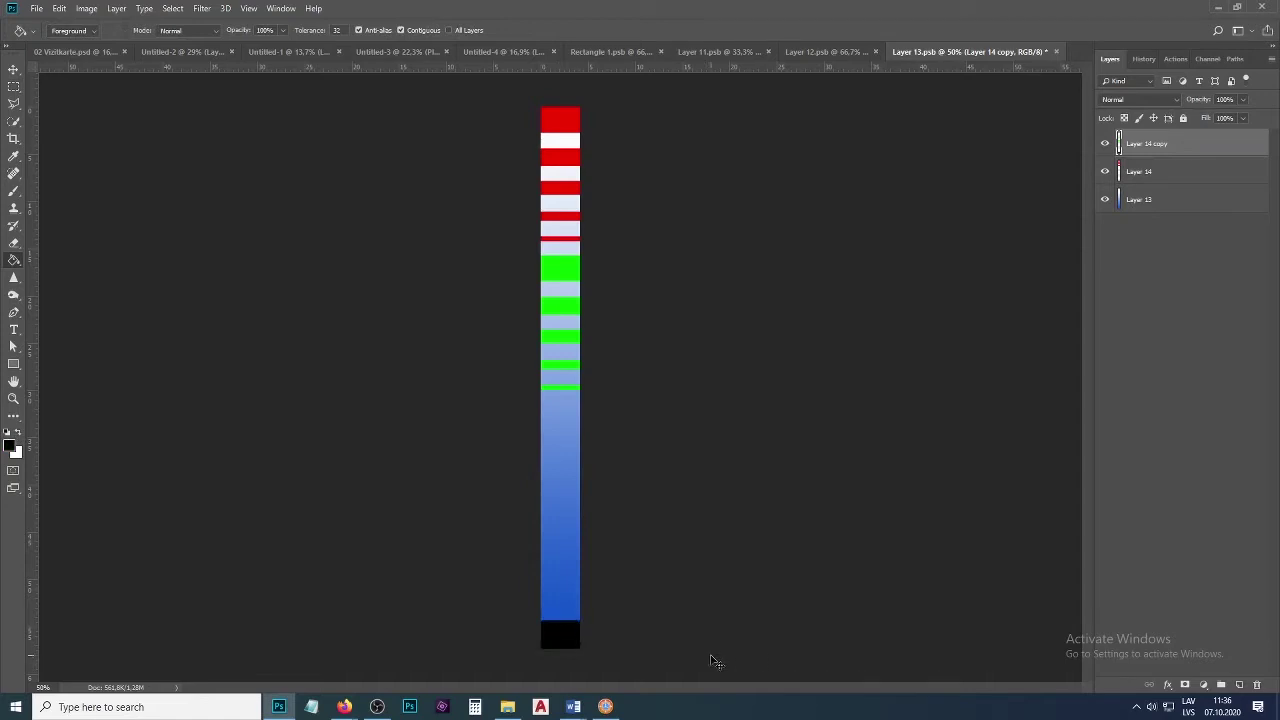
key(ctrl+s)
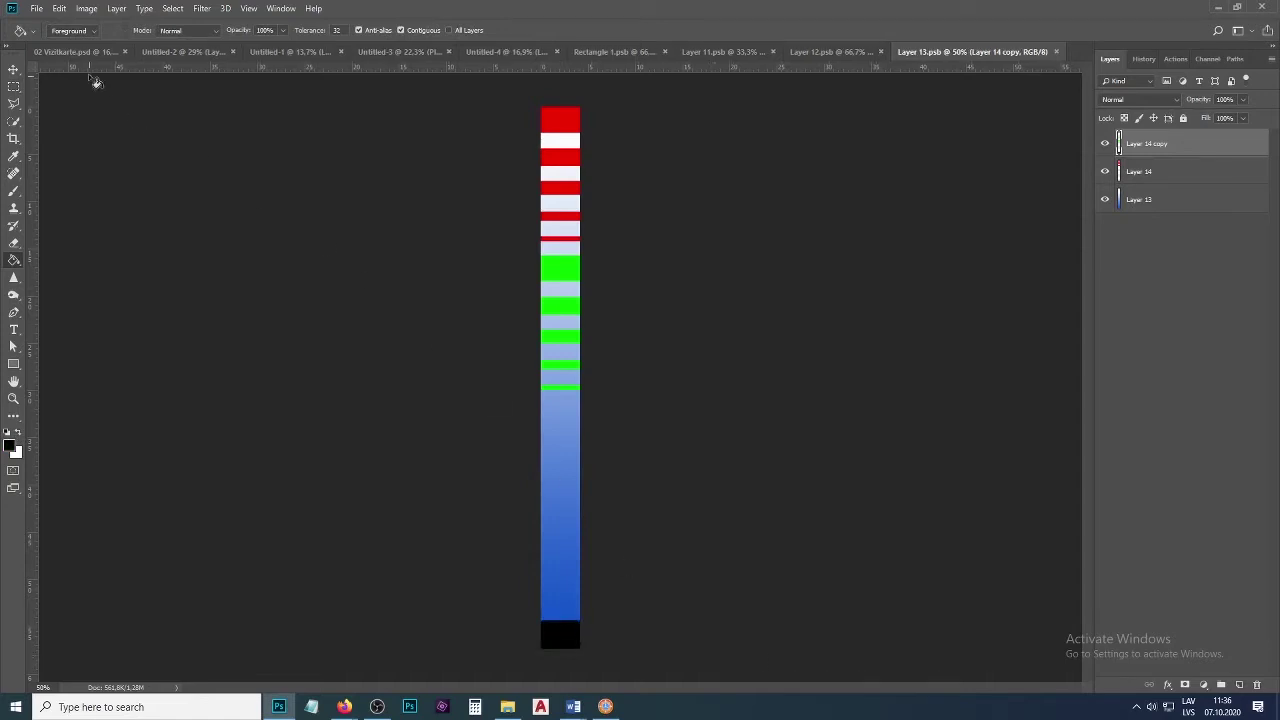
Return to the Untitled-2 mockup and set the stylus layer's blend mode to Multiply, comparing it with Normal.
click(181, 52)
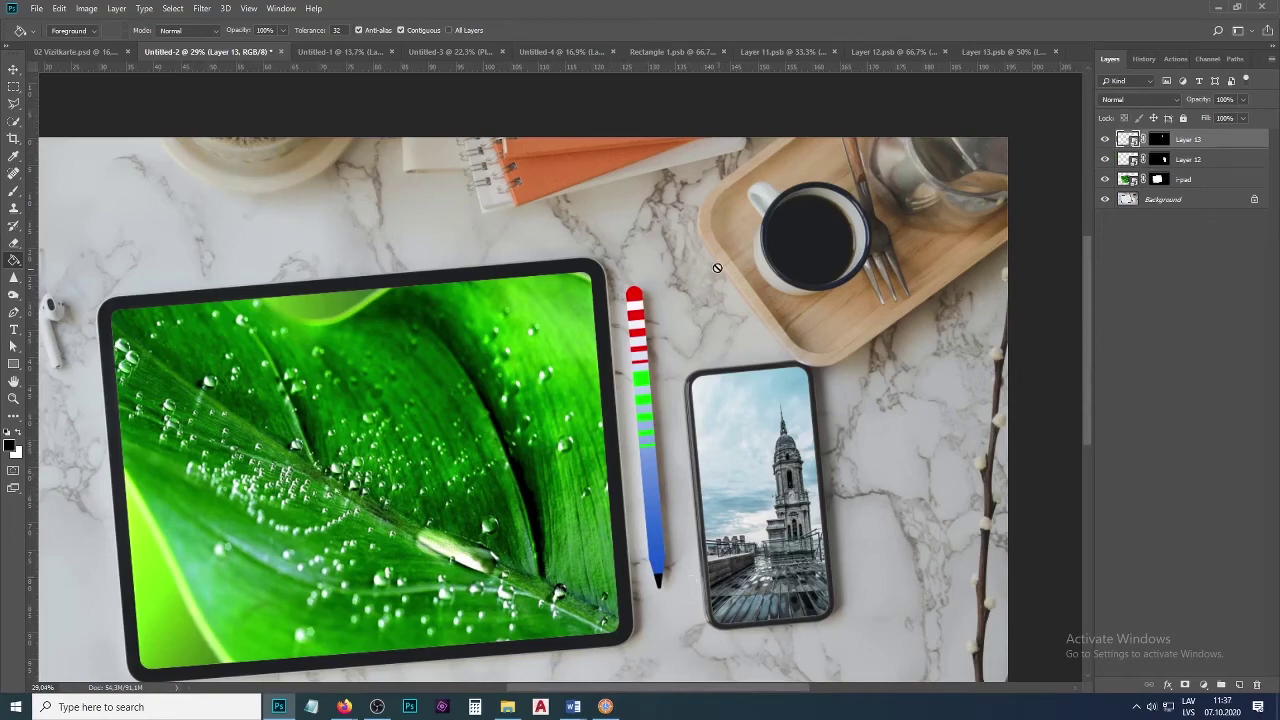
scroll(845, 503, down, 1)
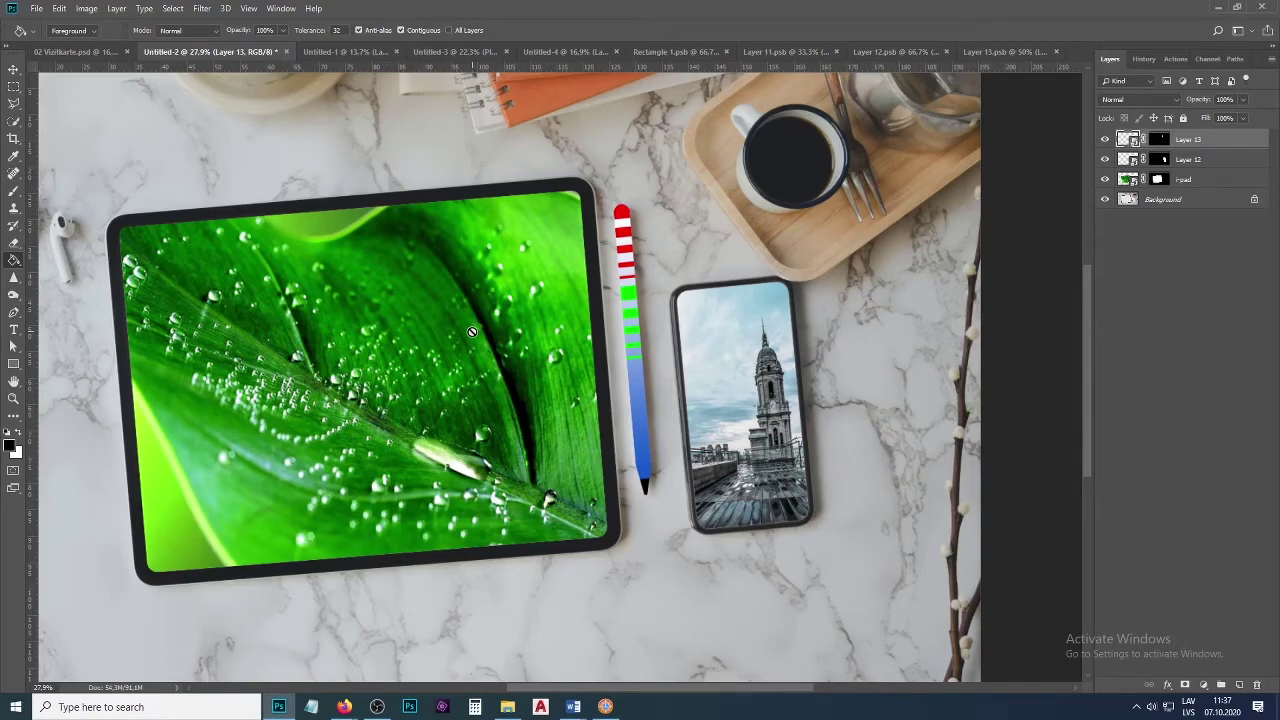
click(1159, 98)
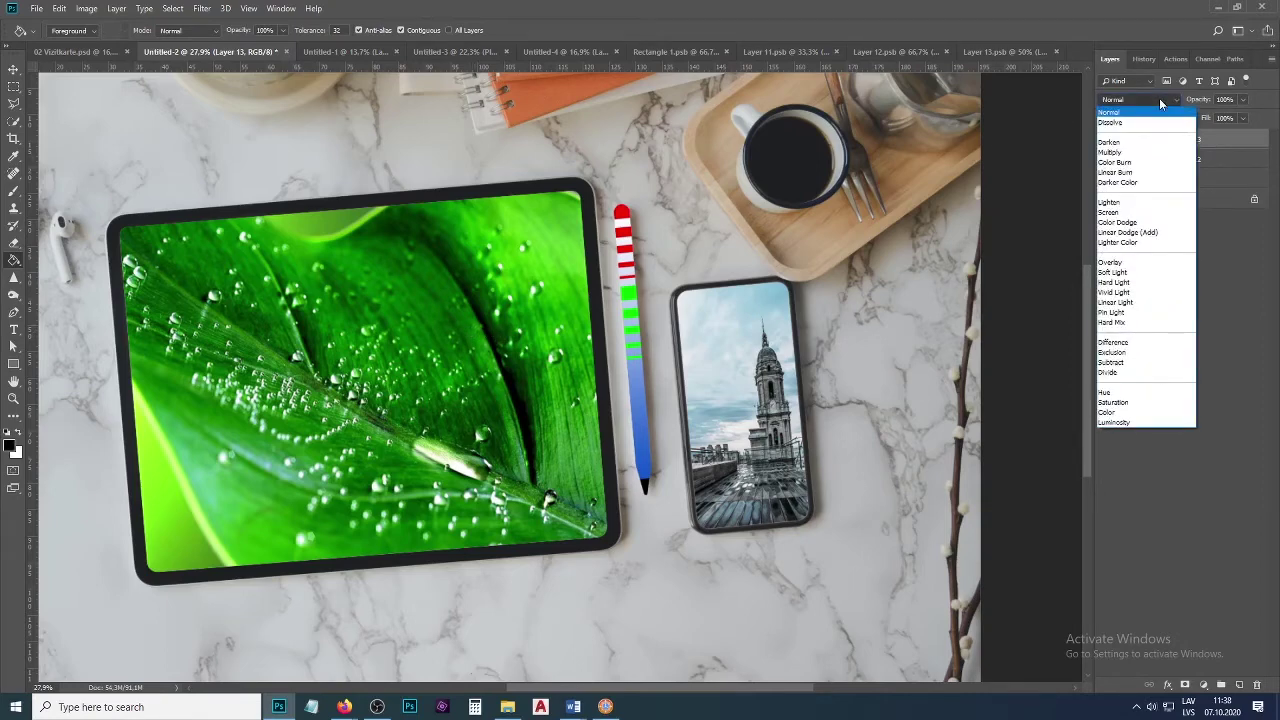
click(1124, 152)
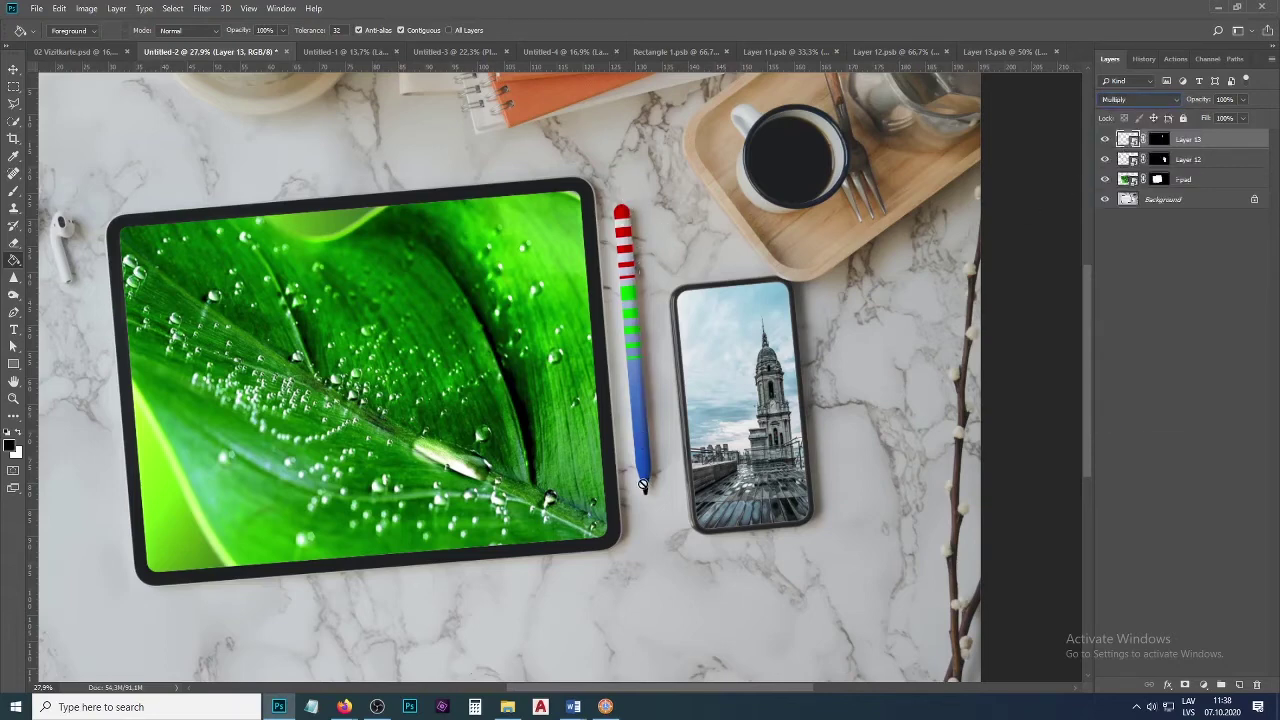
click(1156, 95)
click(1143, 110)
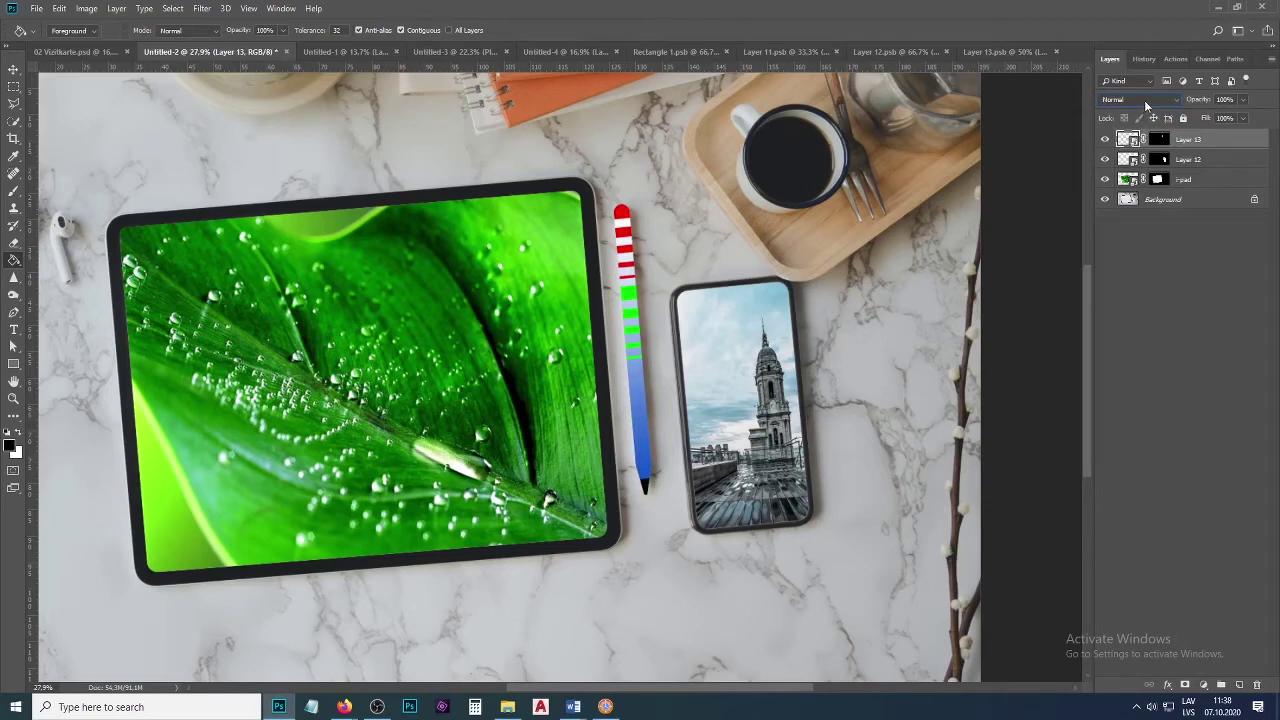
click(1144, 100)
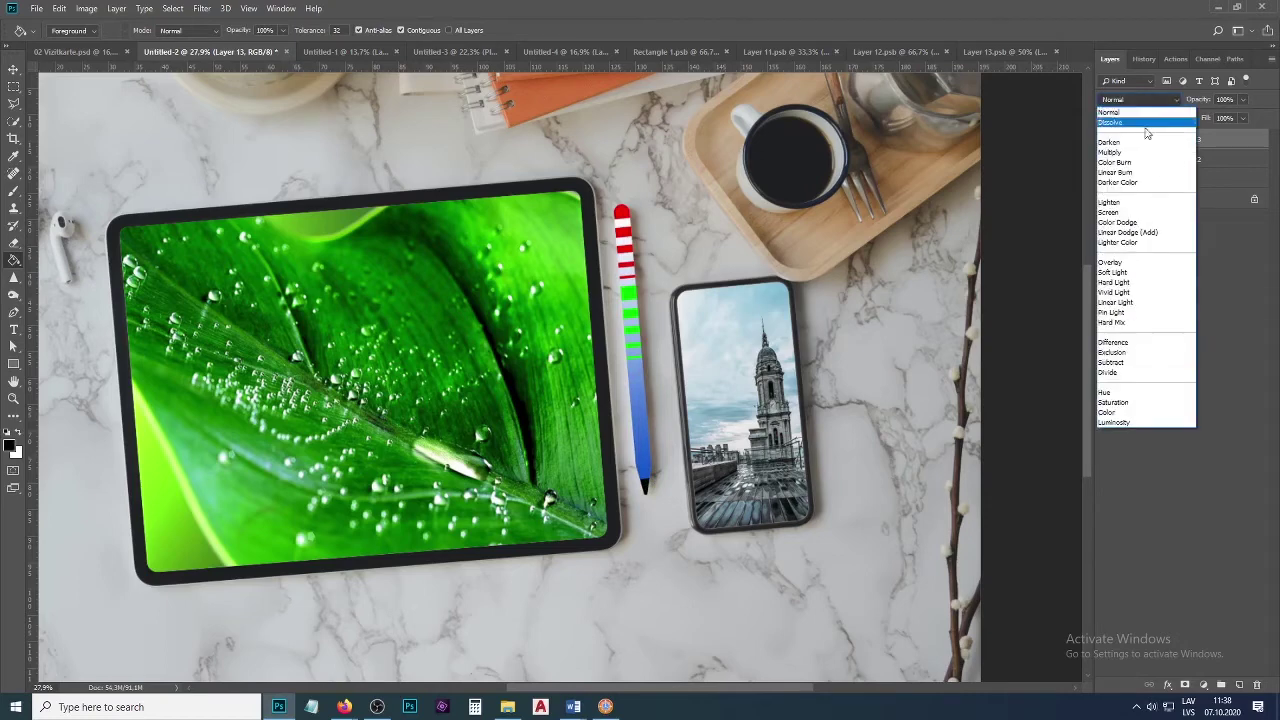
click(1140, 152)
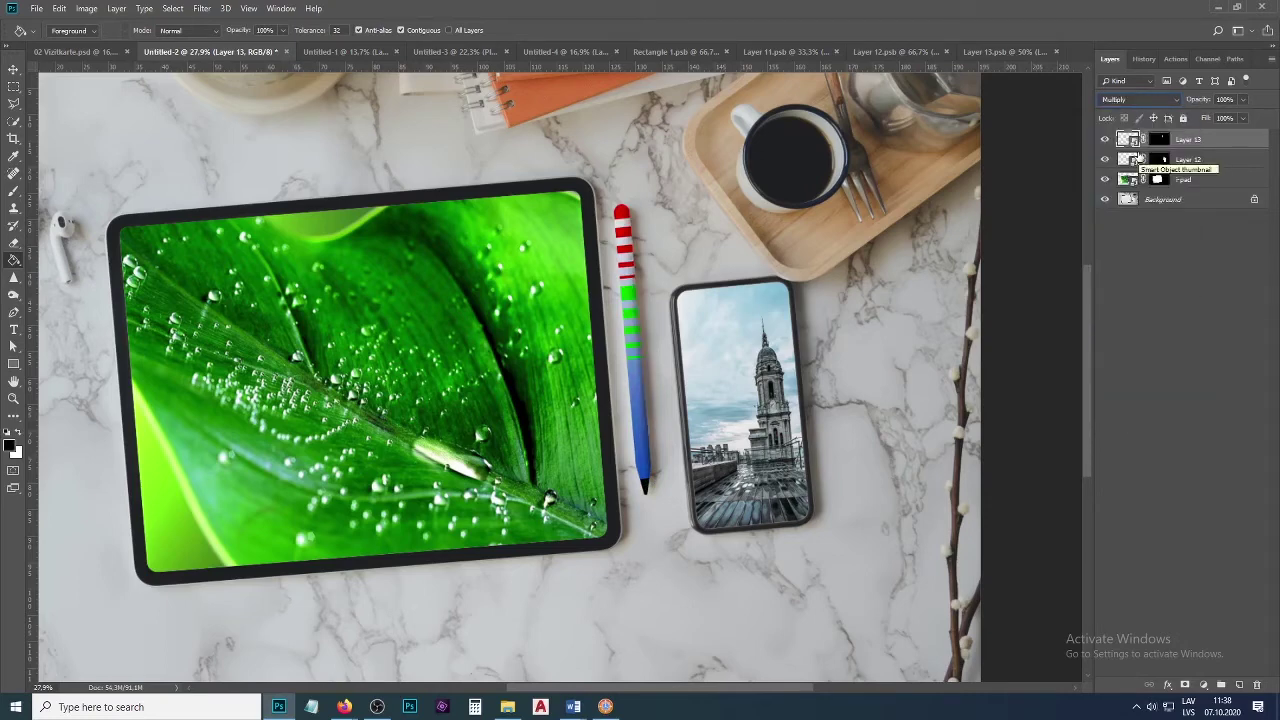
Try the Color Burn and Linear Burn blend modes on the stylus layer and return it to Multiply.
key(shift+plus)
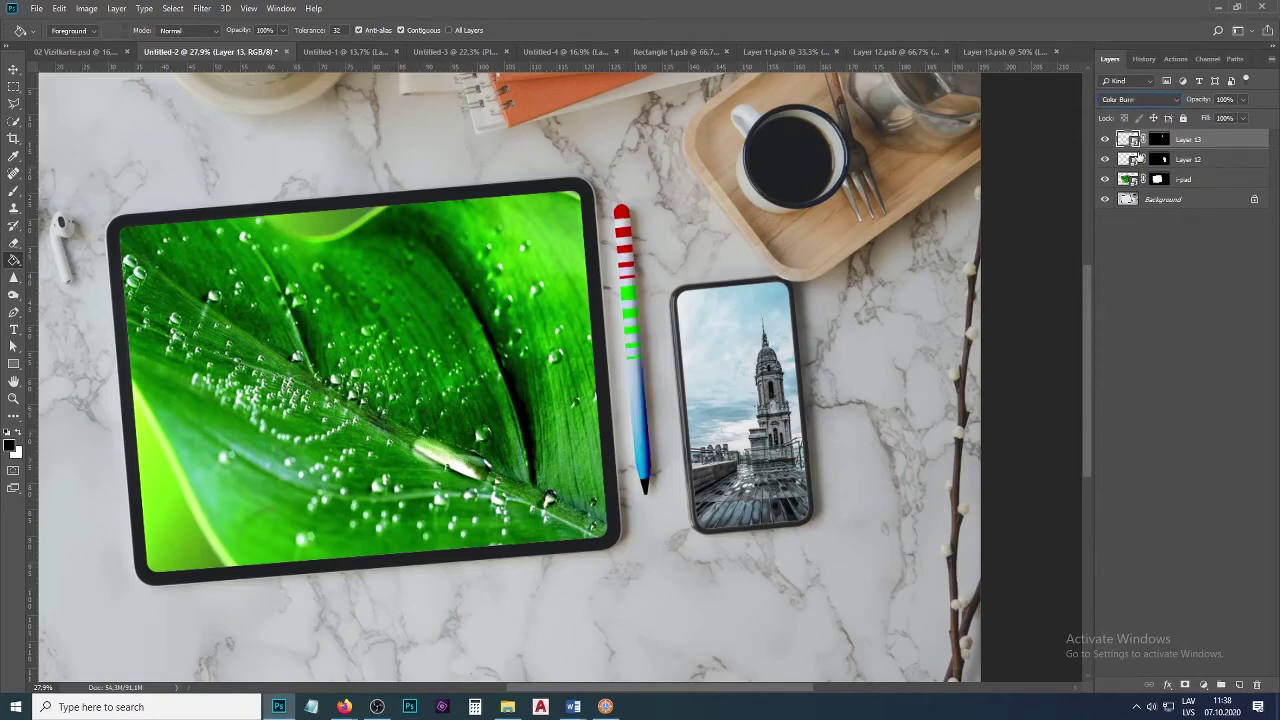
key(shift+plus)
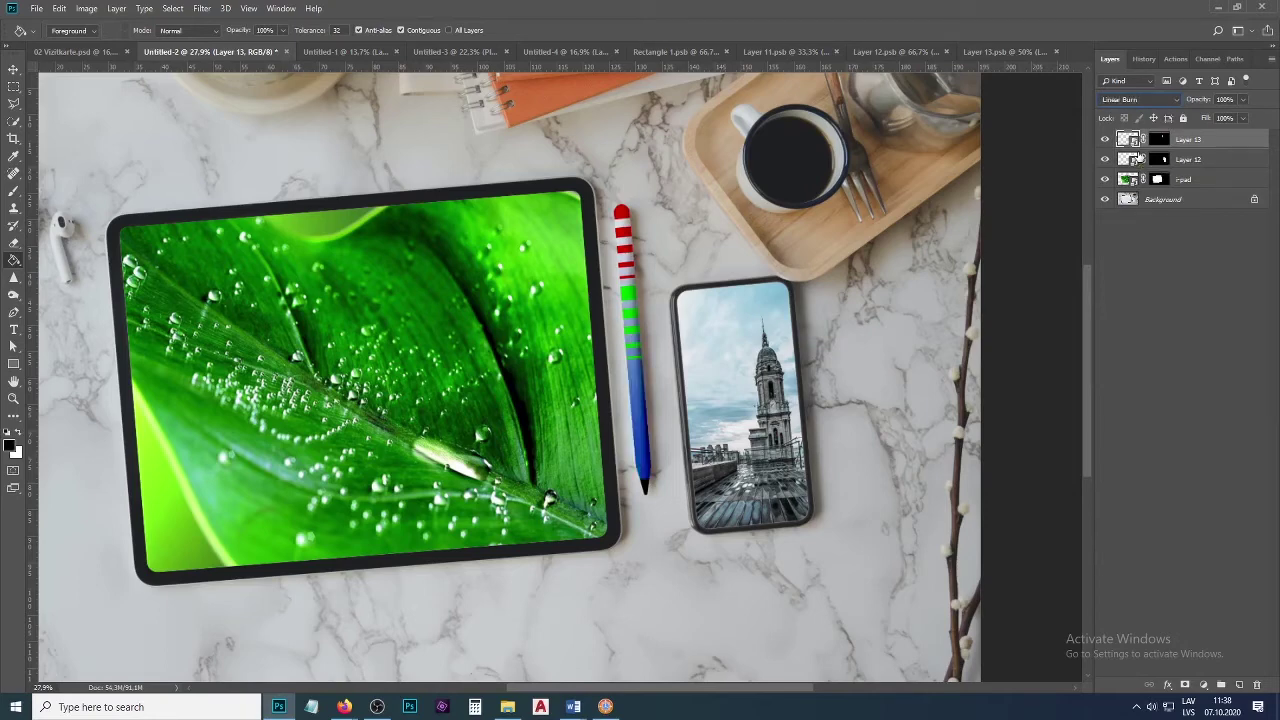
key(shift+minus)
key(shift+minus)
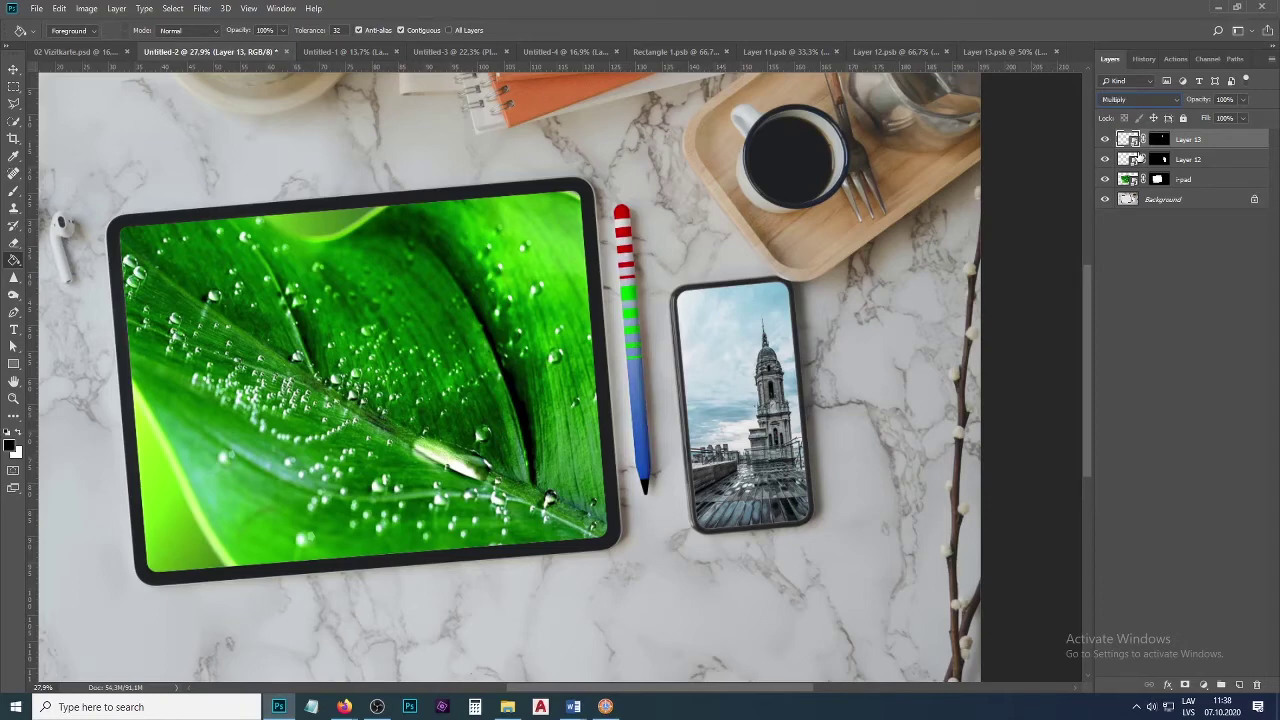
Compare Multiply and Normal on the phone and tablet layers together, and set their blend mode to Linear Burn.
click(1198, 160)
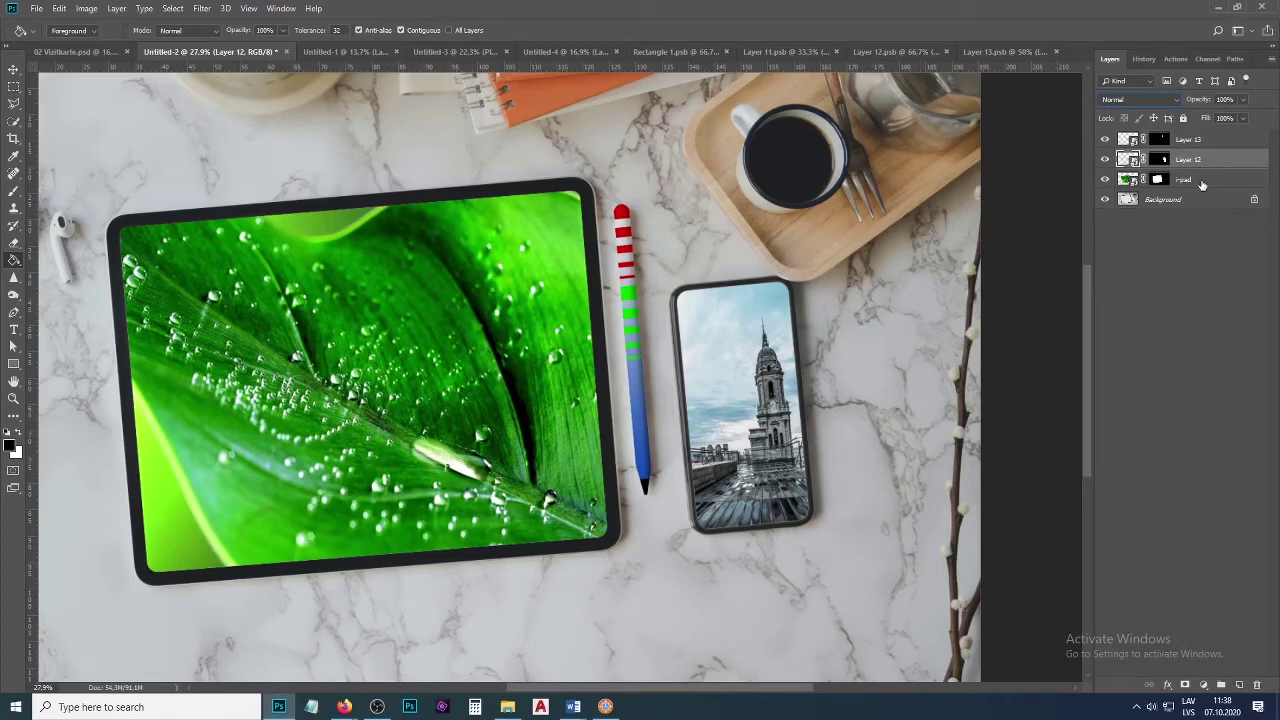
shift+click(1200, 179)
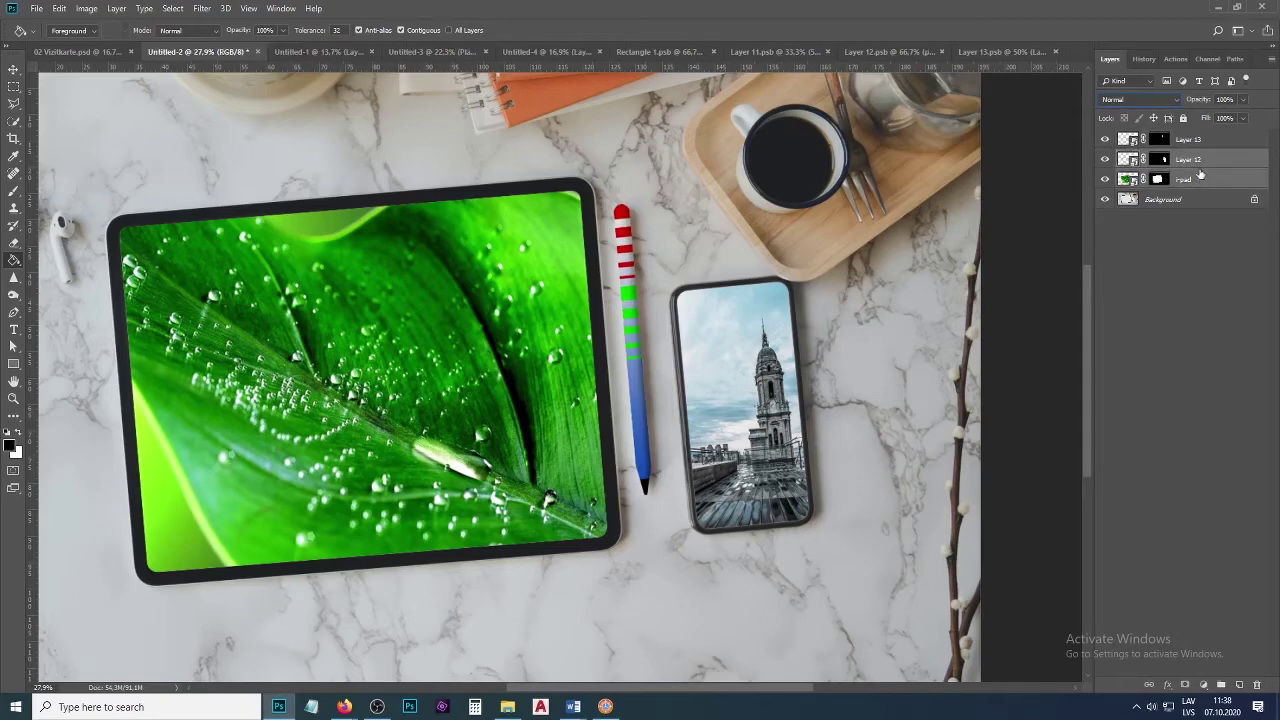
click(1140, 99)
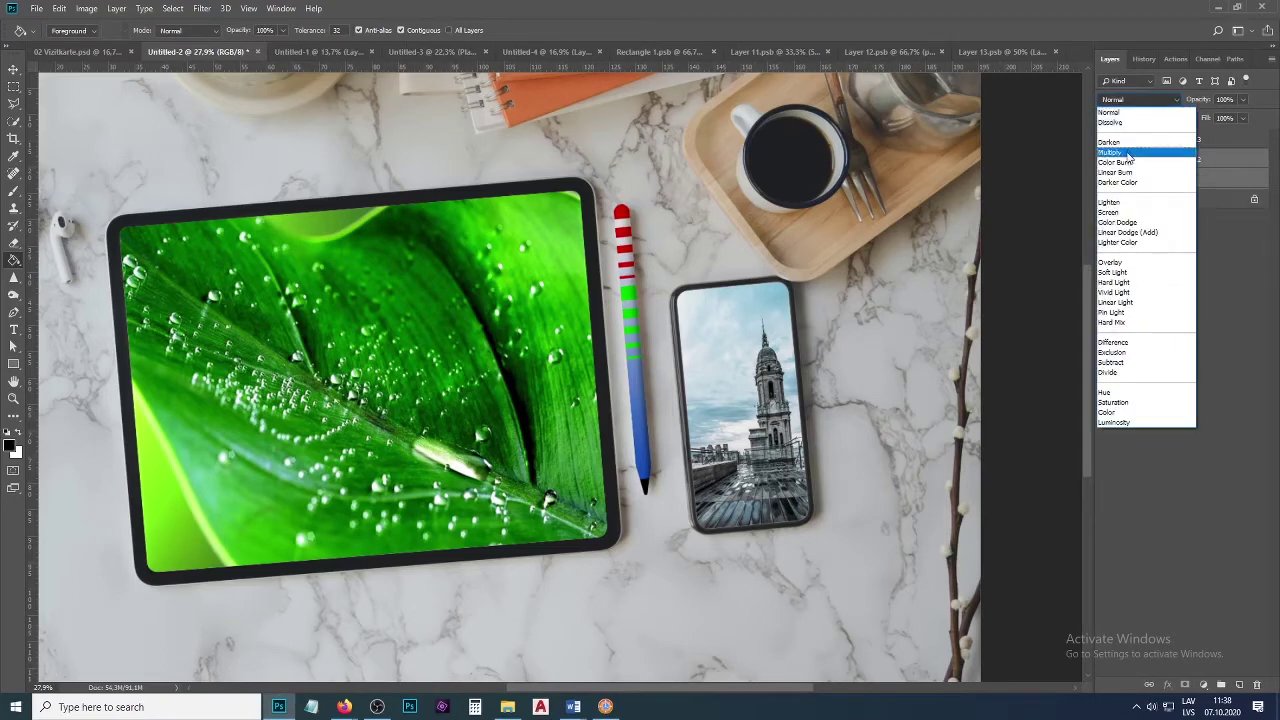
click(1128, 153)
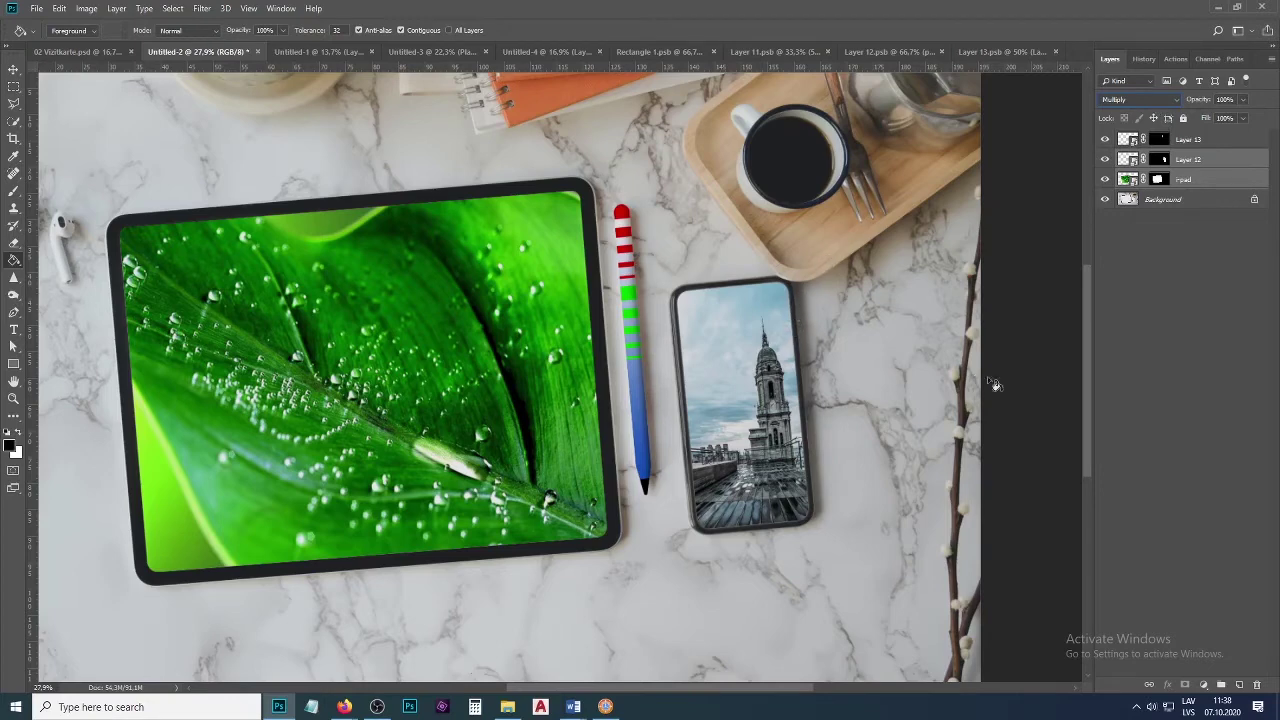
click(1136, 100)
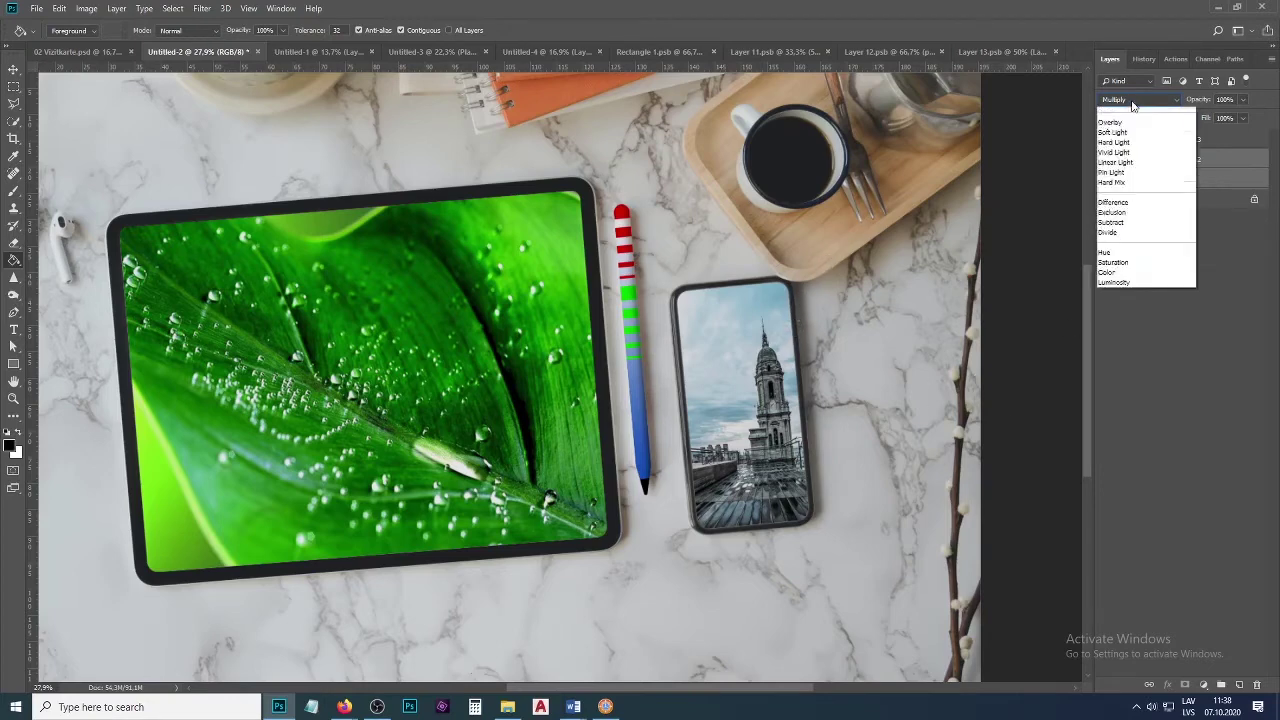
click(1131, 115)
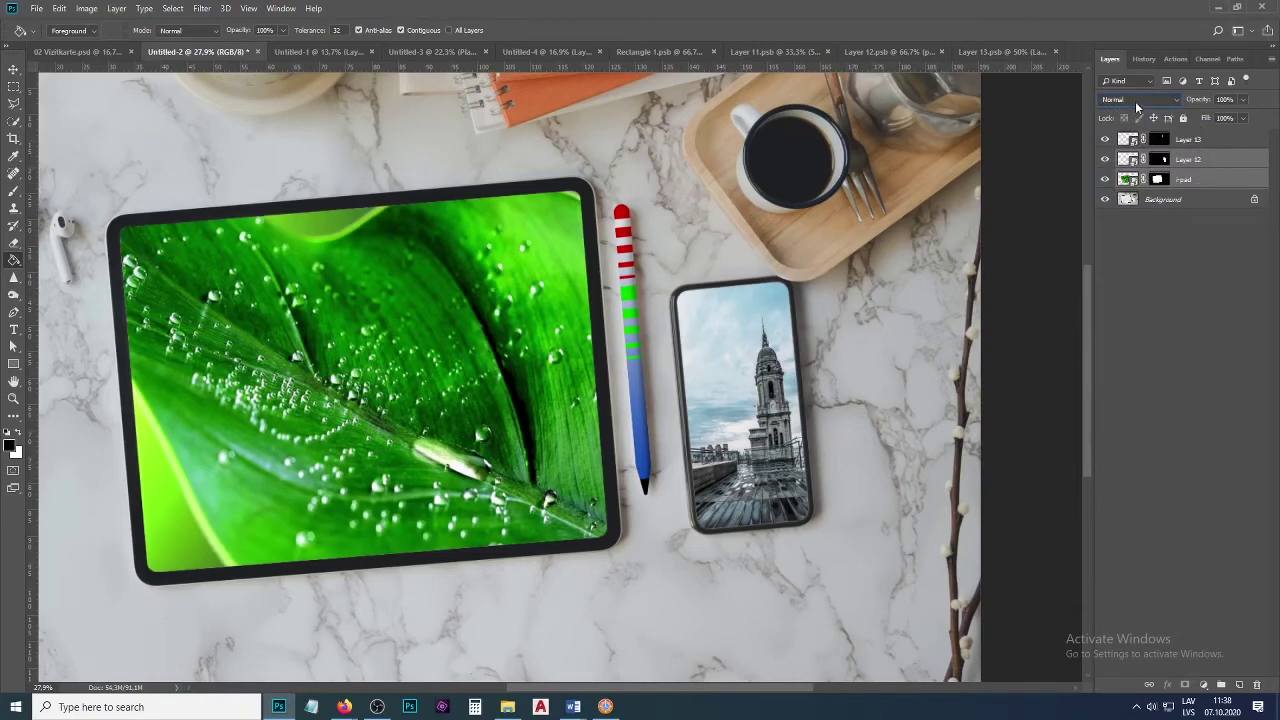
click(1136, 100)
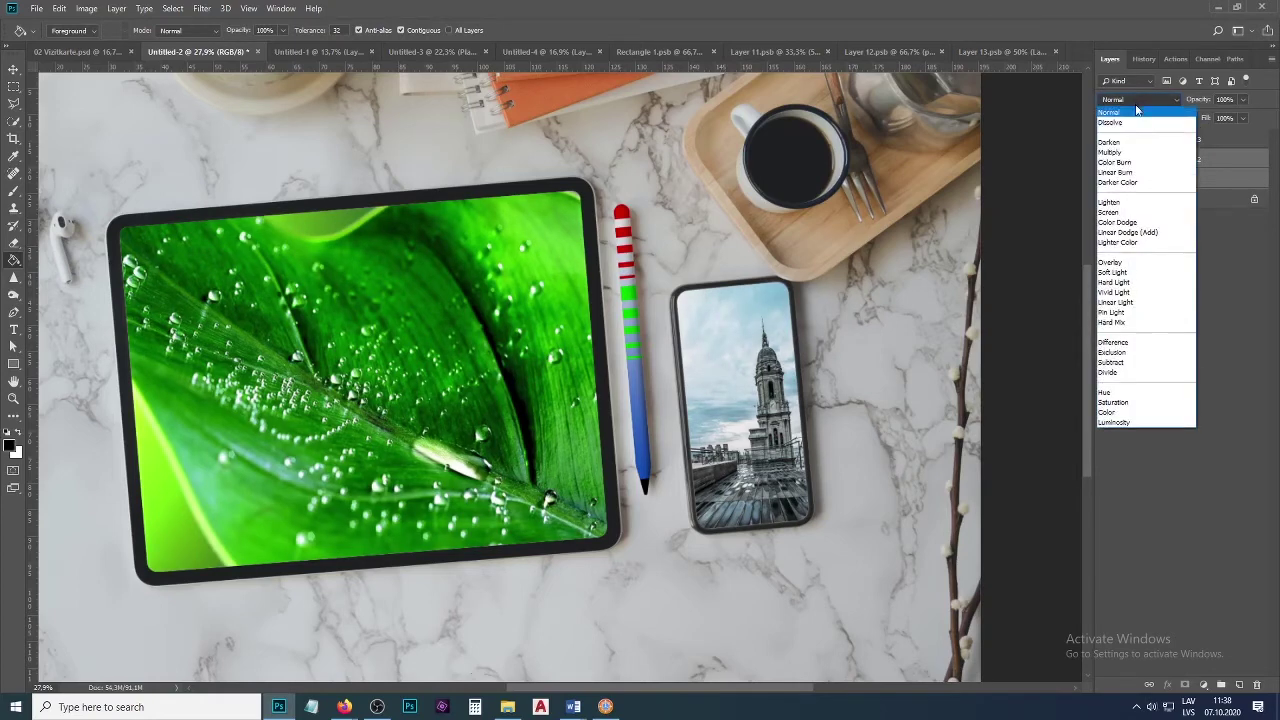
click(1130, 162)
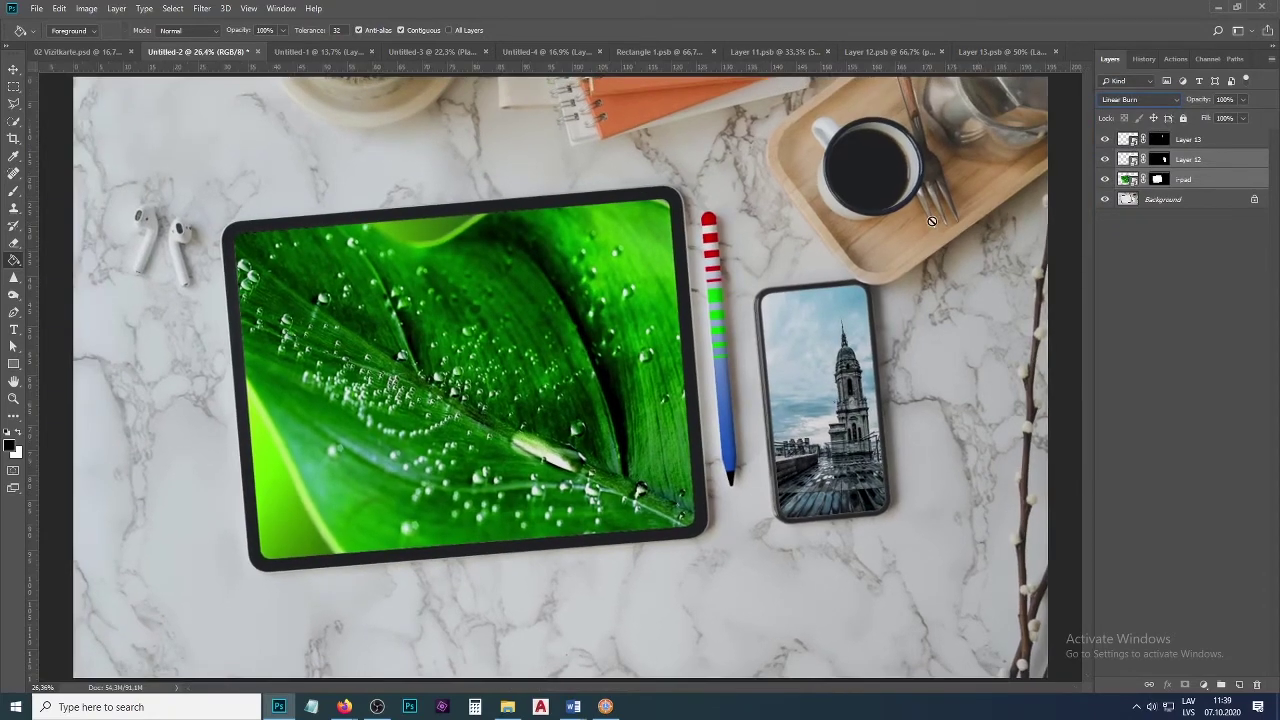
In the Untitled-1 clipboard photo, select a rectangle over the paper sheet, fill it with black on a new layer and deselect.
click(330, 52)
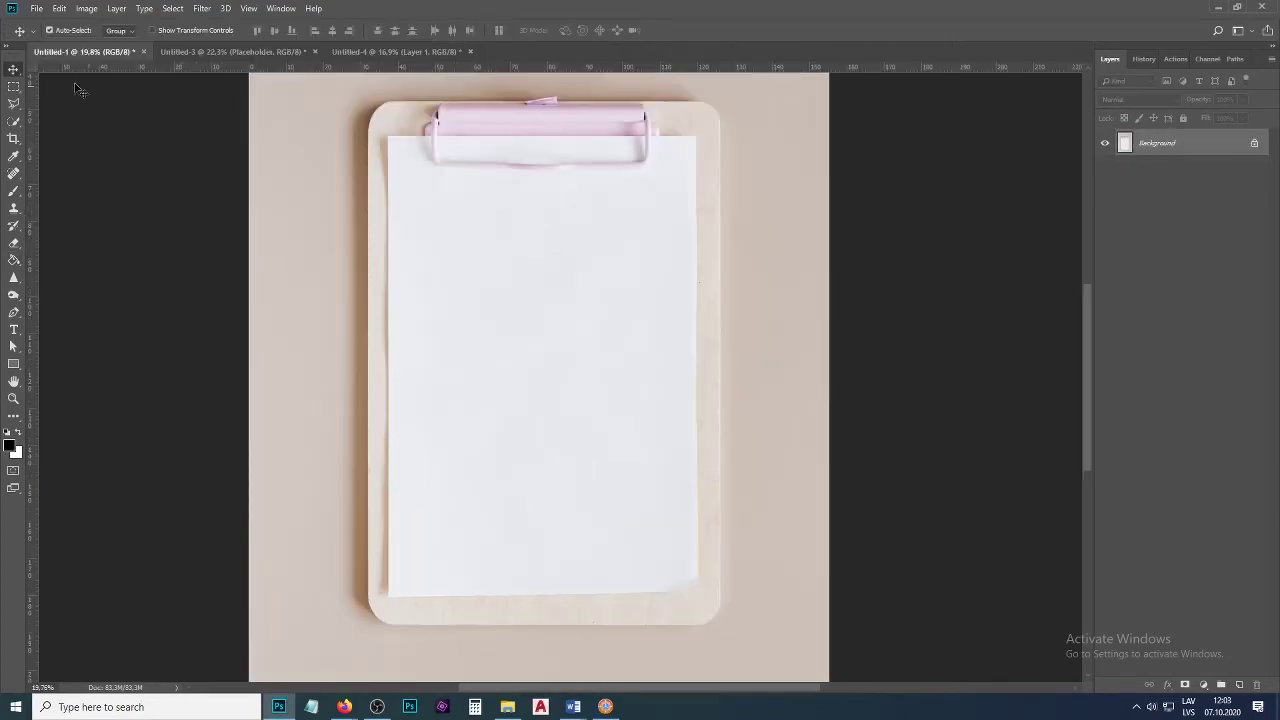
drag(14, 87, 86, 91)
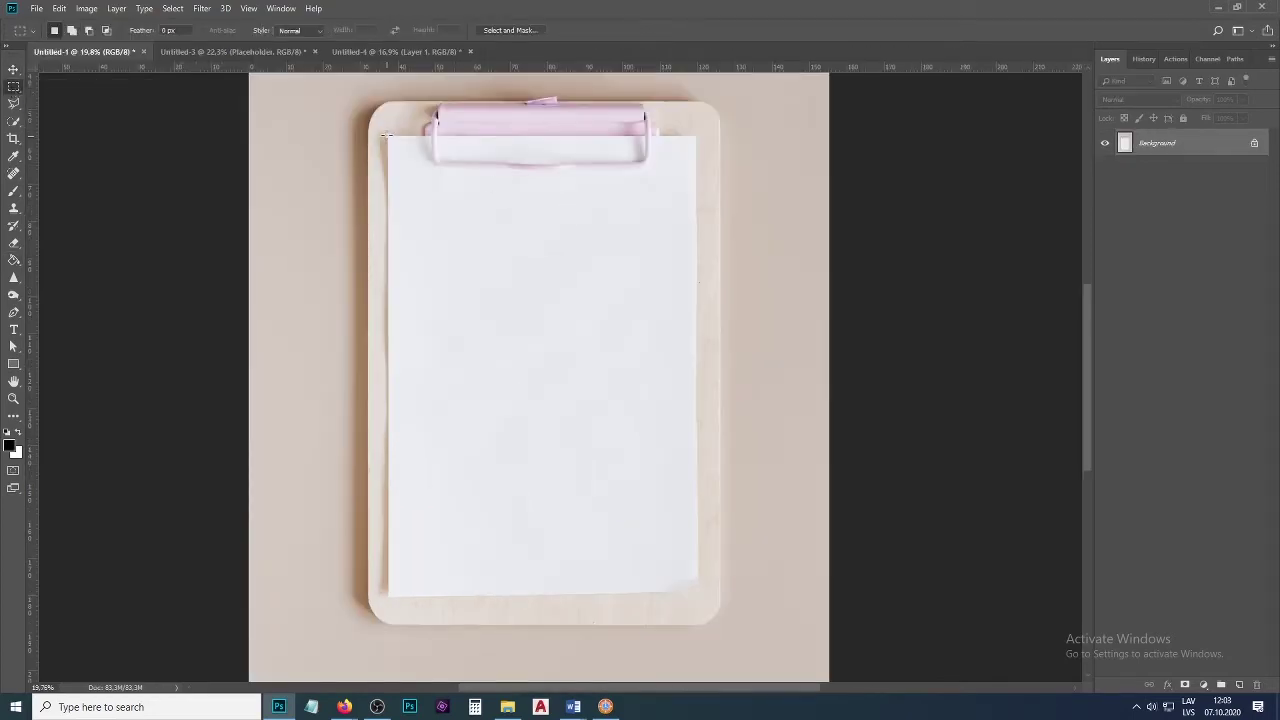
mouse_move(385, 134)
mouse_down()
mouse_move(648, 595)
mouse_move(708, 616)
mouse_move(697, 599)
mouse_up()
key(ctrl+shift+alt+n)
click(14, 260)
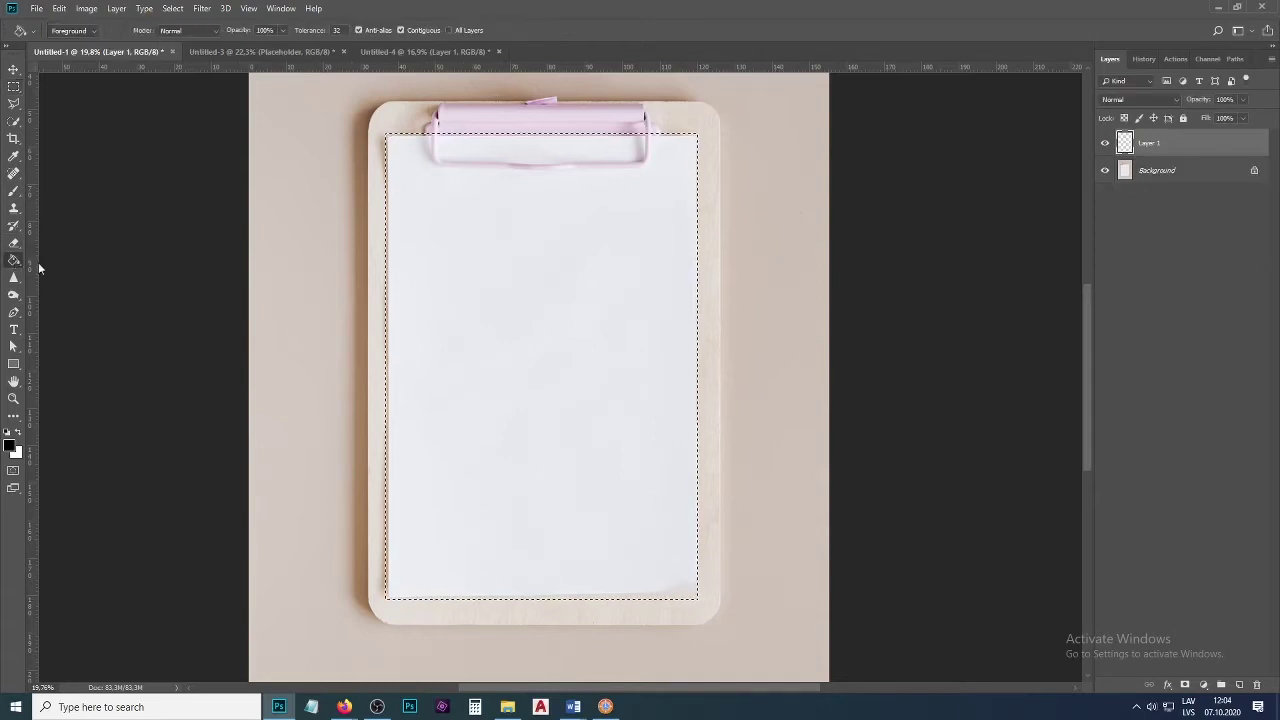
click(496, 310)
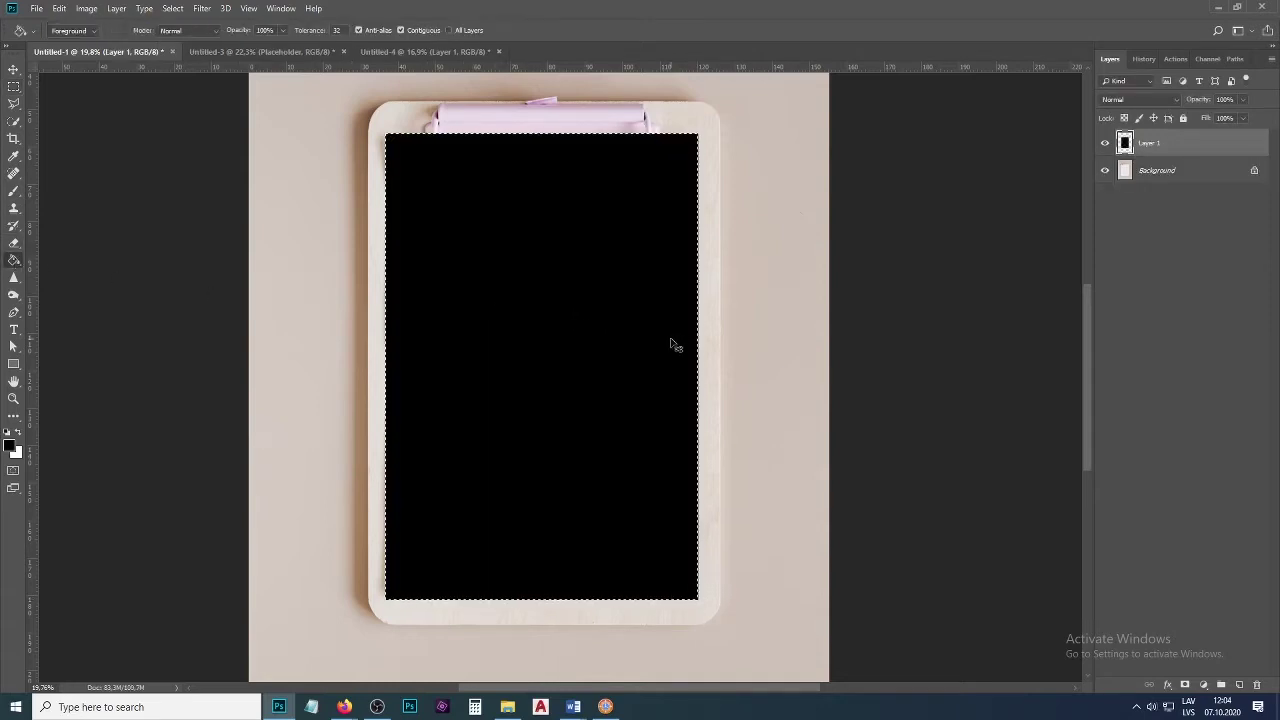
key(ctrl+d)
Convert the black rectangle layer to a smart object and lower its opacity to 54%.
right_click(1199, 146)
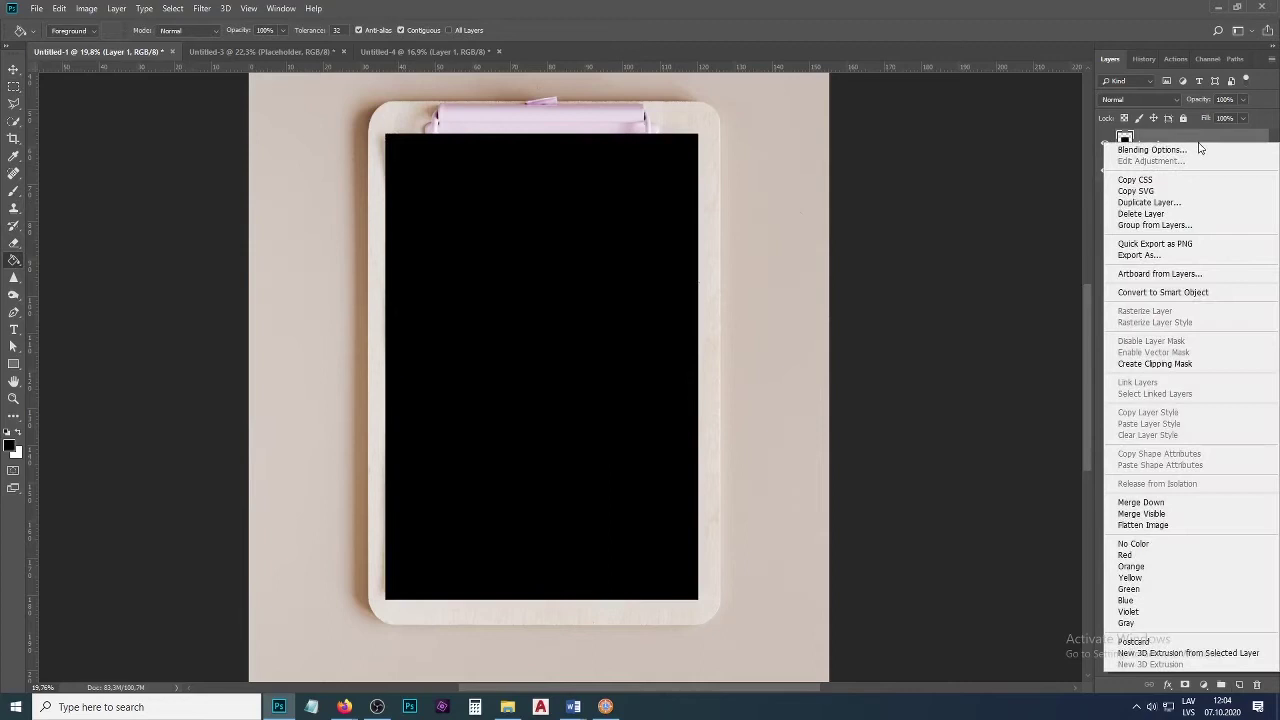
click(1153, 292)
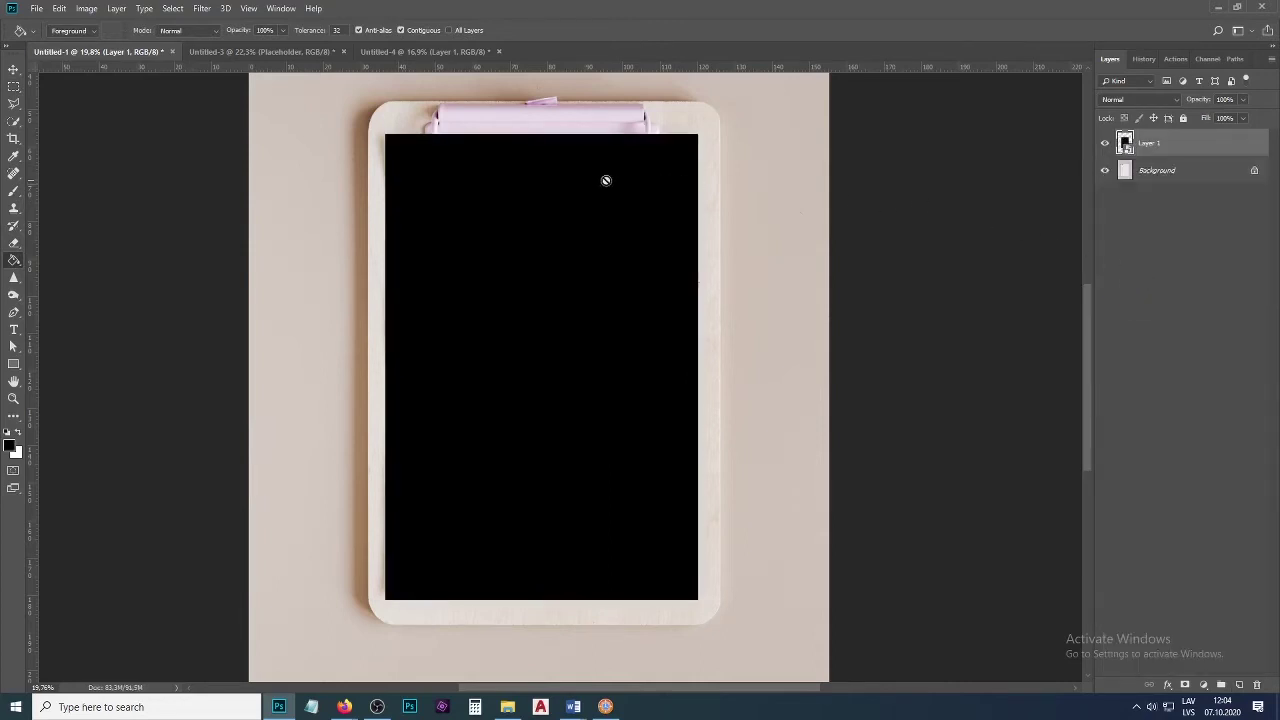
drag(1205, 105, 1187, 104)
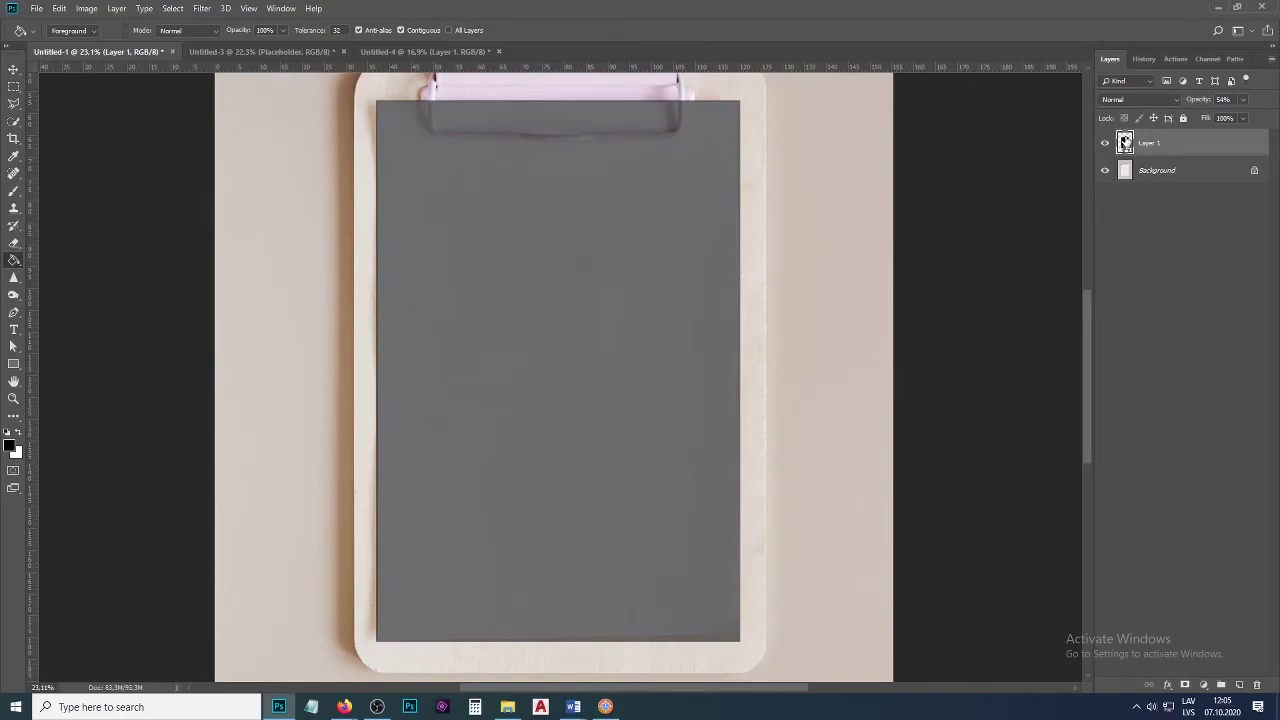
Open the smart object's contents, place the pexels-photo-364096 tower image over the whole canvas and save the contents.
double_click(1125, 143)
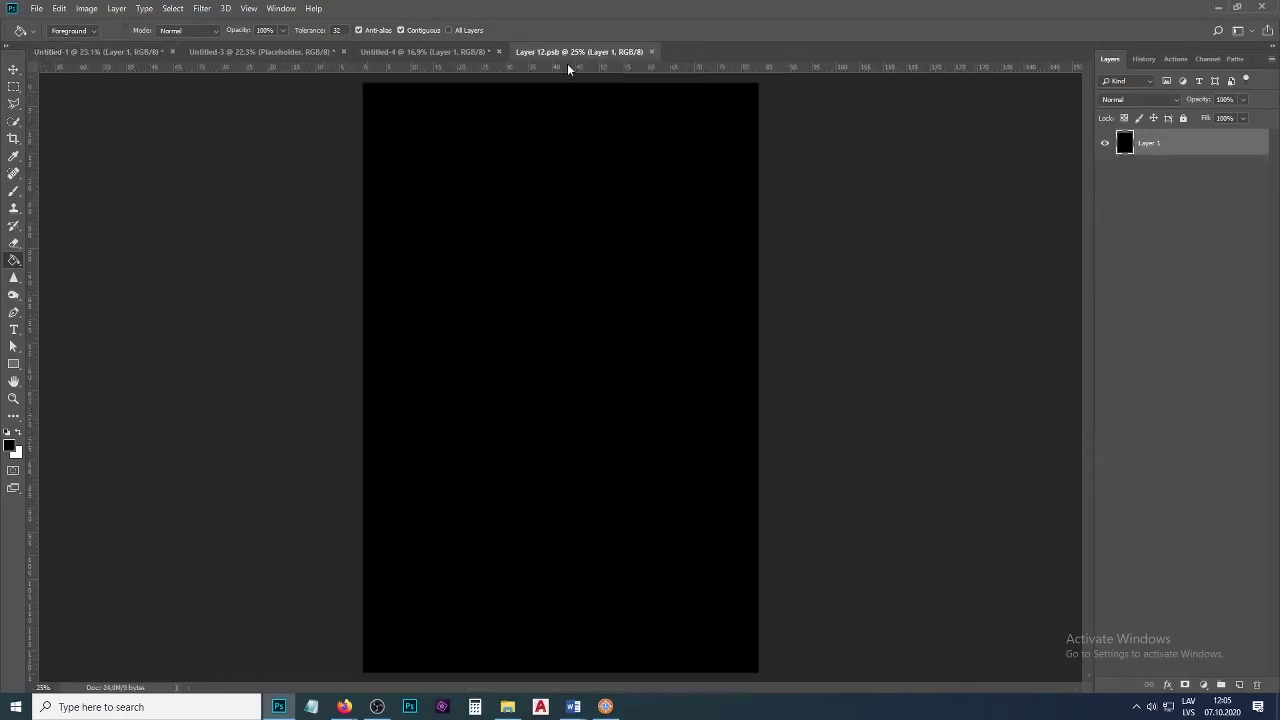
click(605, 707)
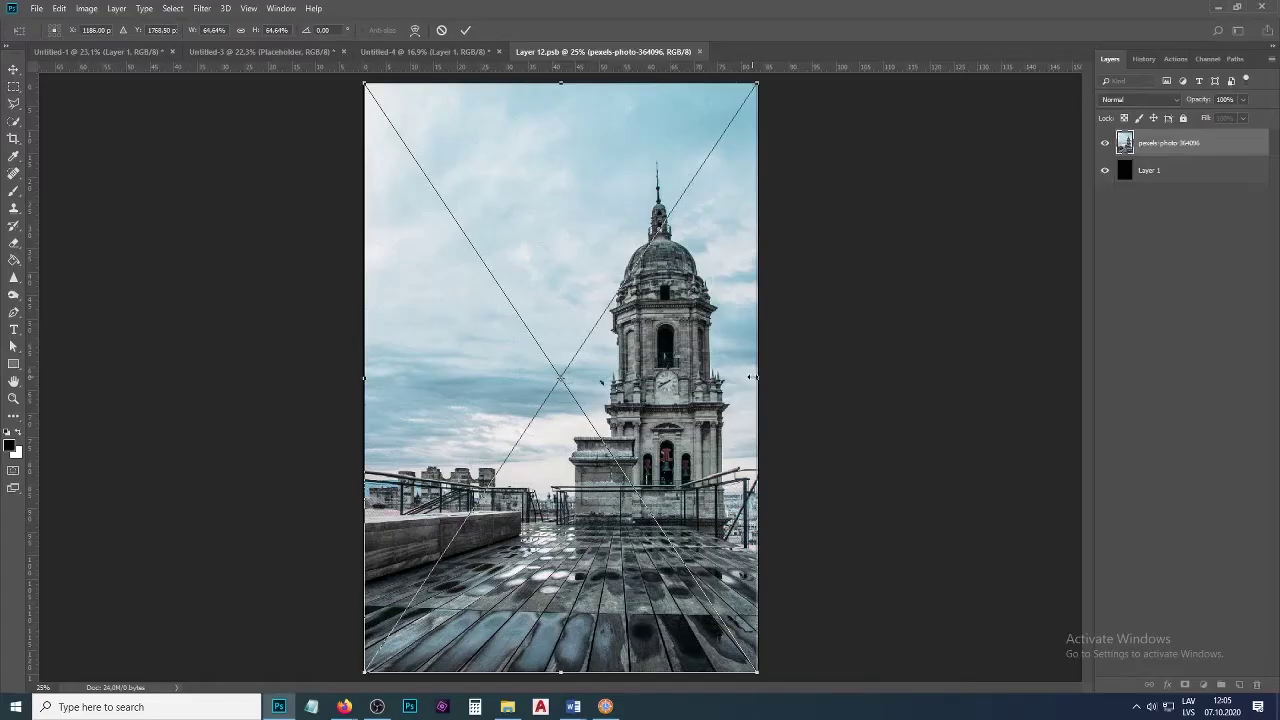
key(Return)
key(g)
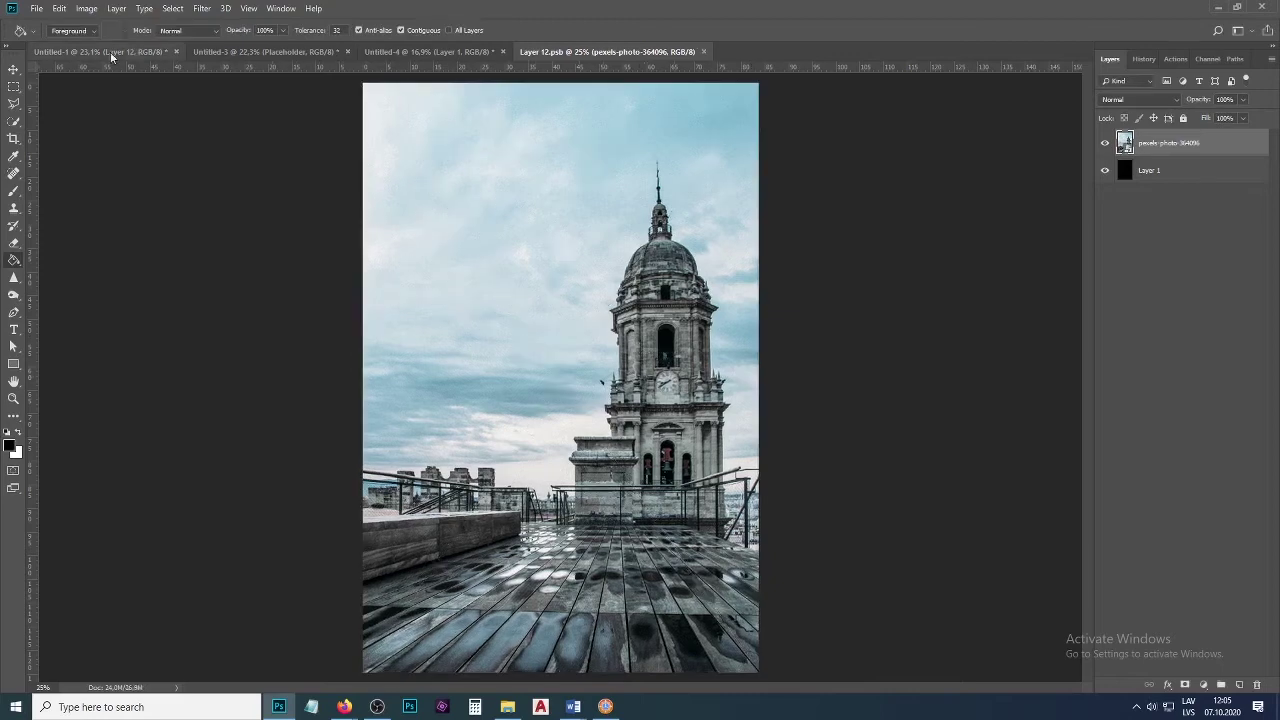
Return to the clipboard mockup, set the tower picture layer's blend mode to Multiply and inspect the area around the clip.
click(111, 53)
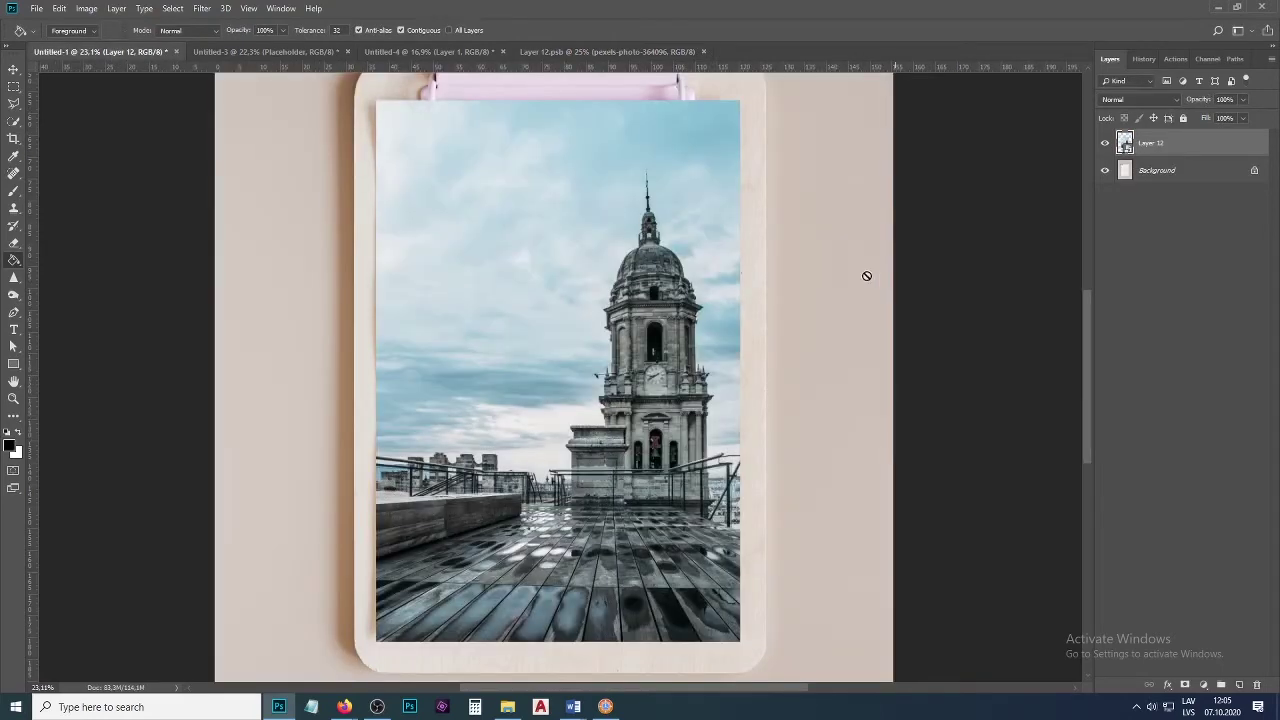
scroll(658, 343, down, 1)
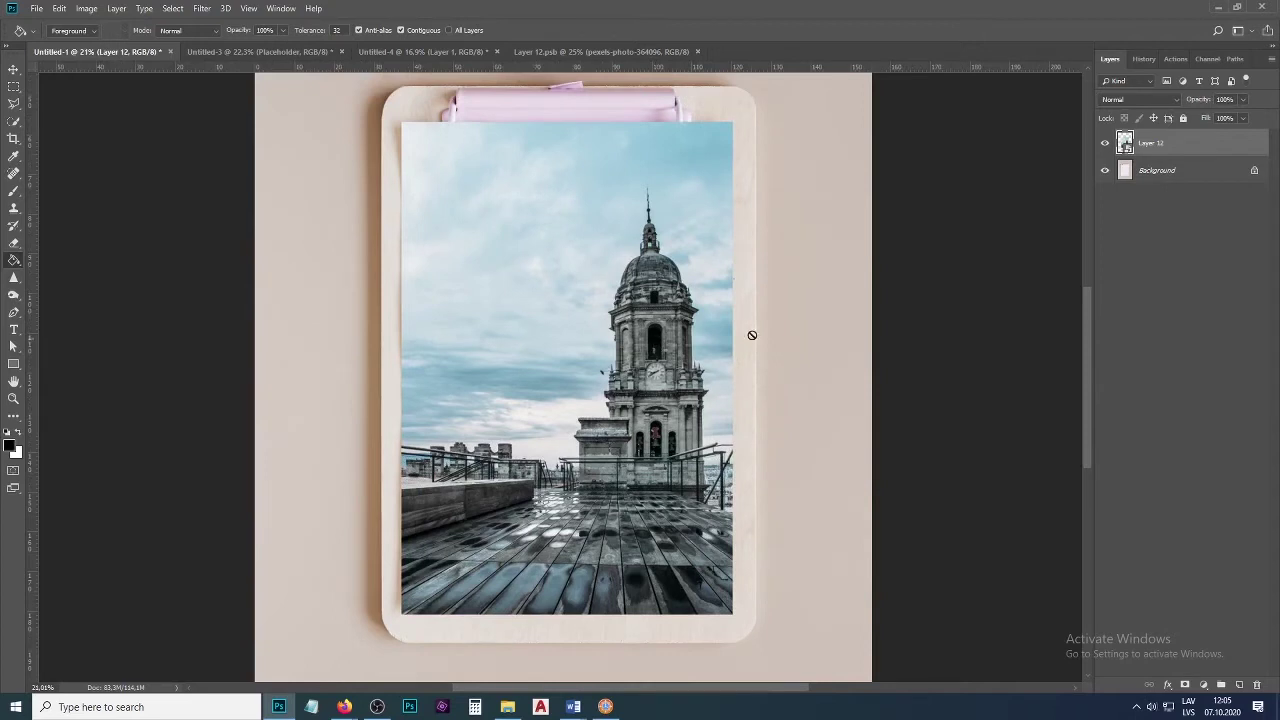
click(1150, 99)
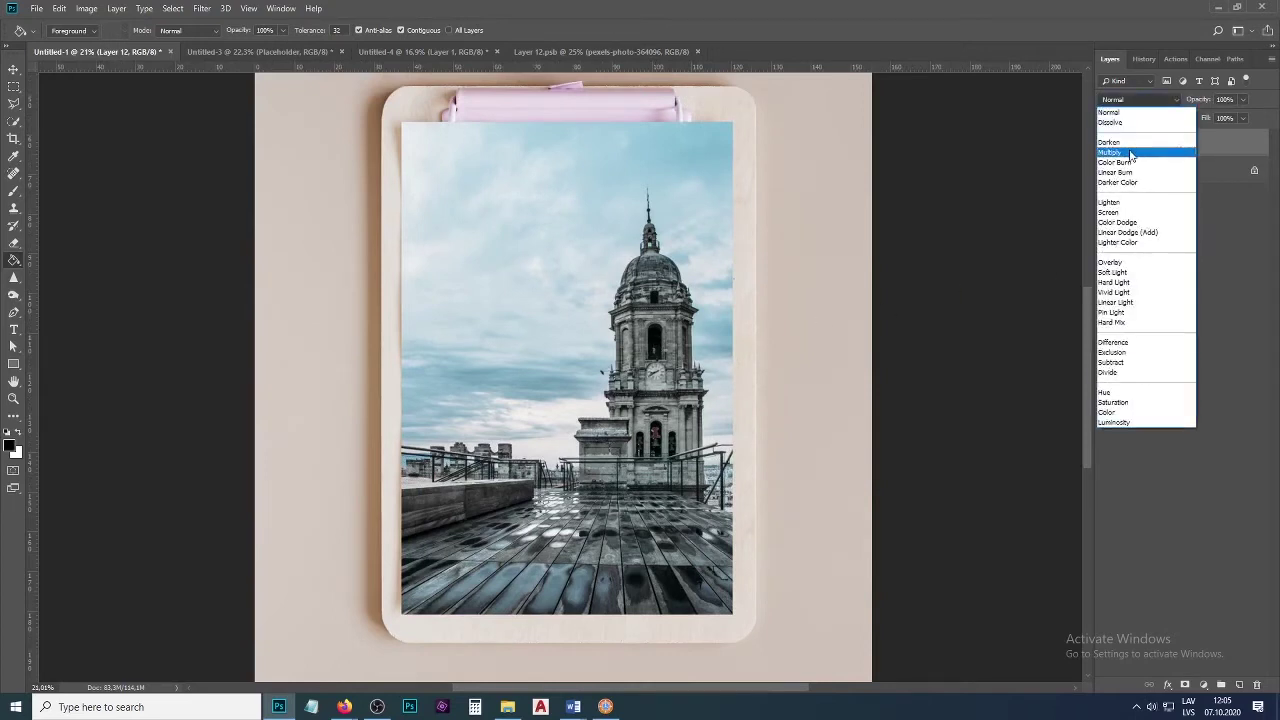
click(1131, 154)
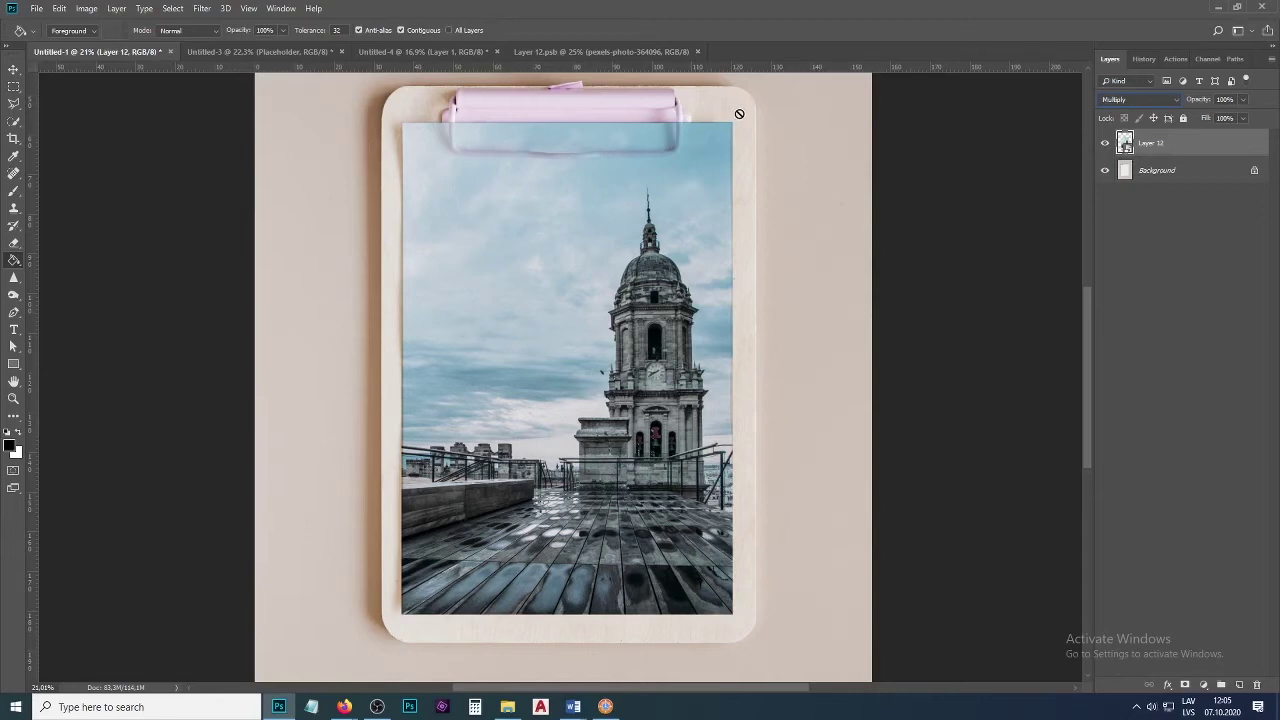
key(v)
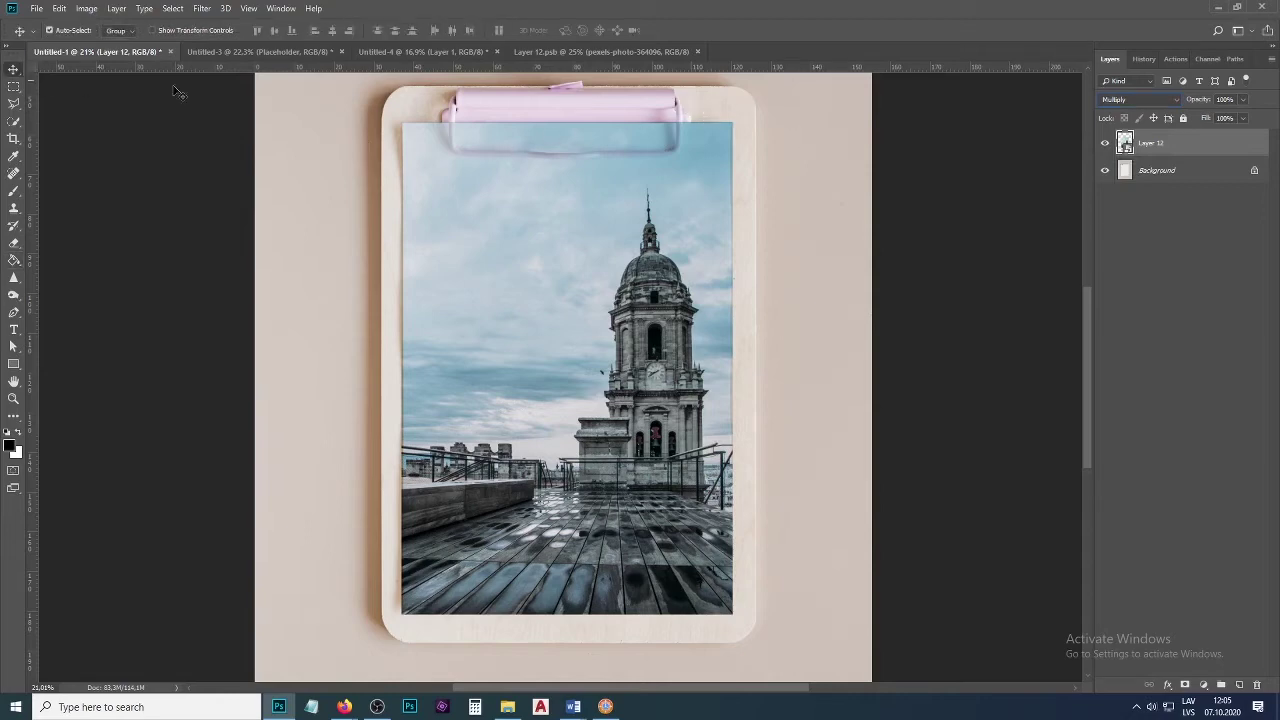
scroll(557, 106, up, 5)
scroll(559, 106, up, 3)
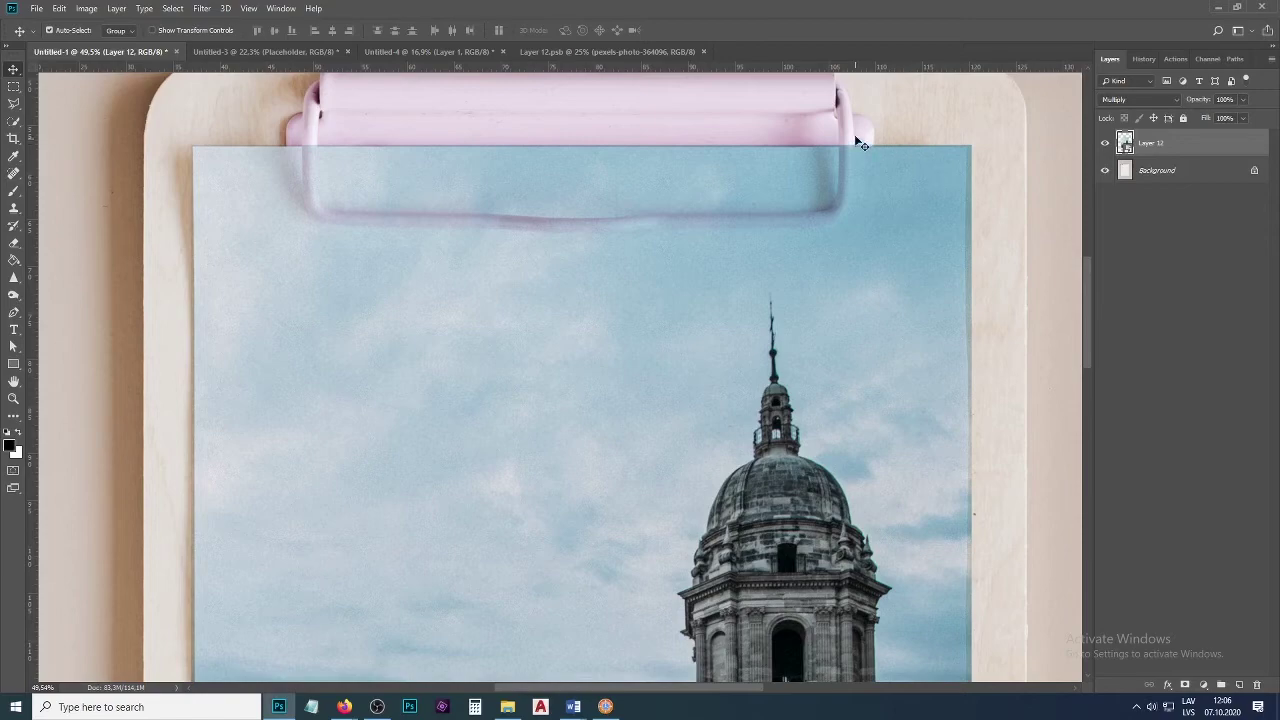
scroll(855, 136, down, 2)
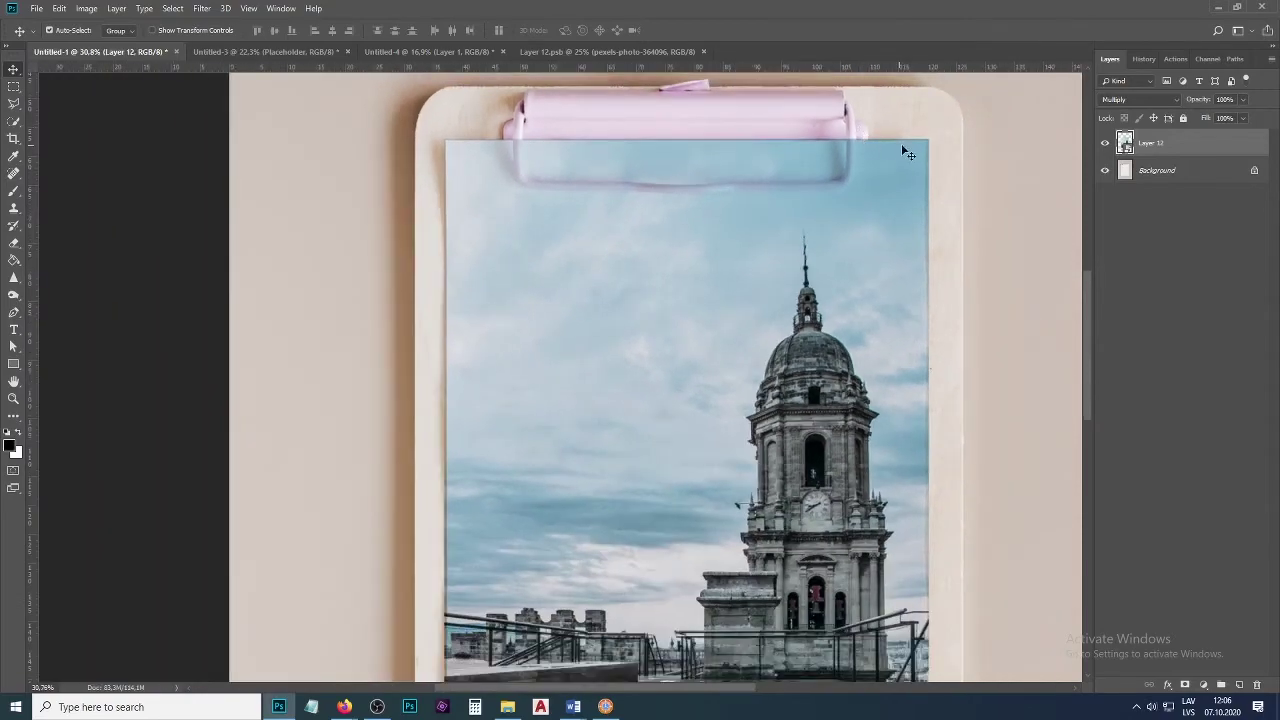
Load the tower picture layer's outline as a selection and add a layer mask from it.
scroll(874, 124, down, 1)
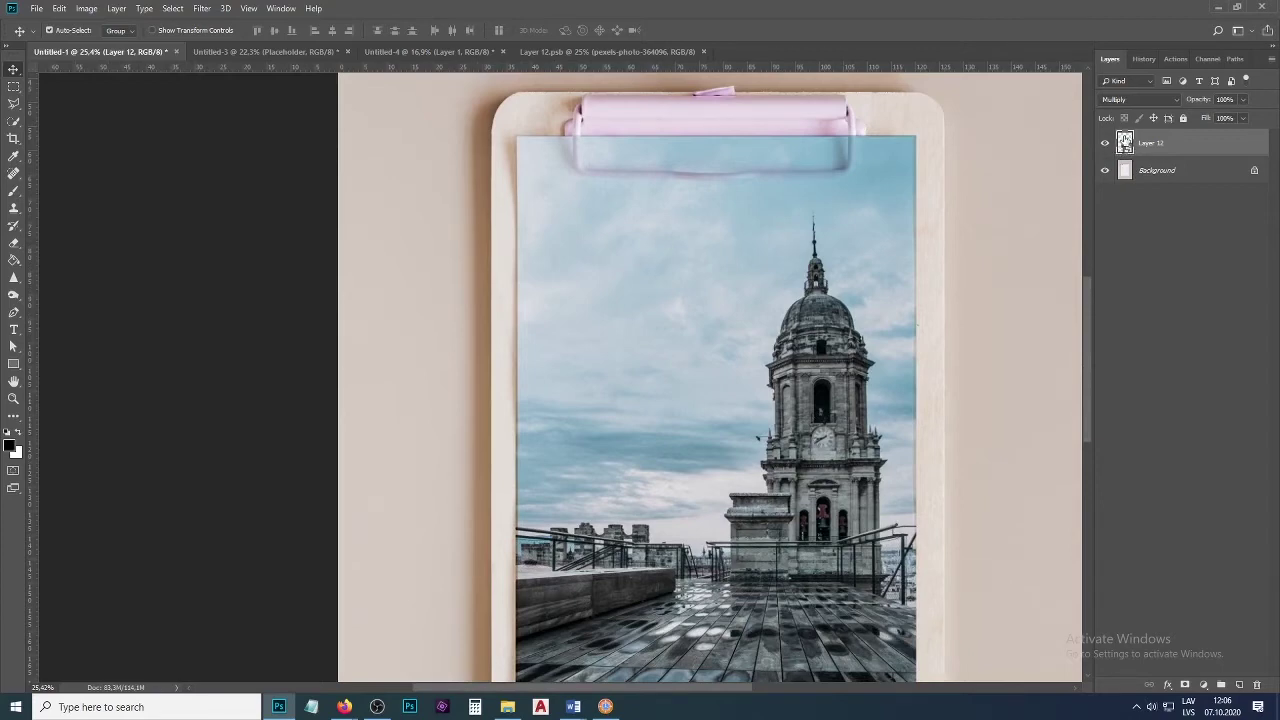
key(ctrl)
ctrl+click(1124, 142)
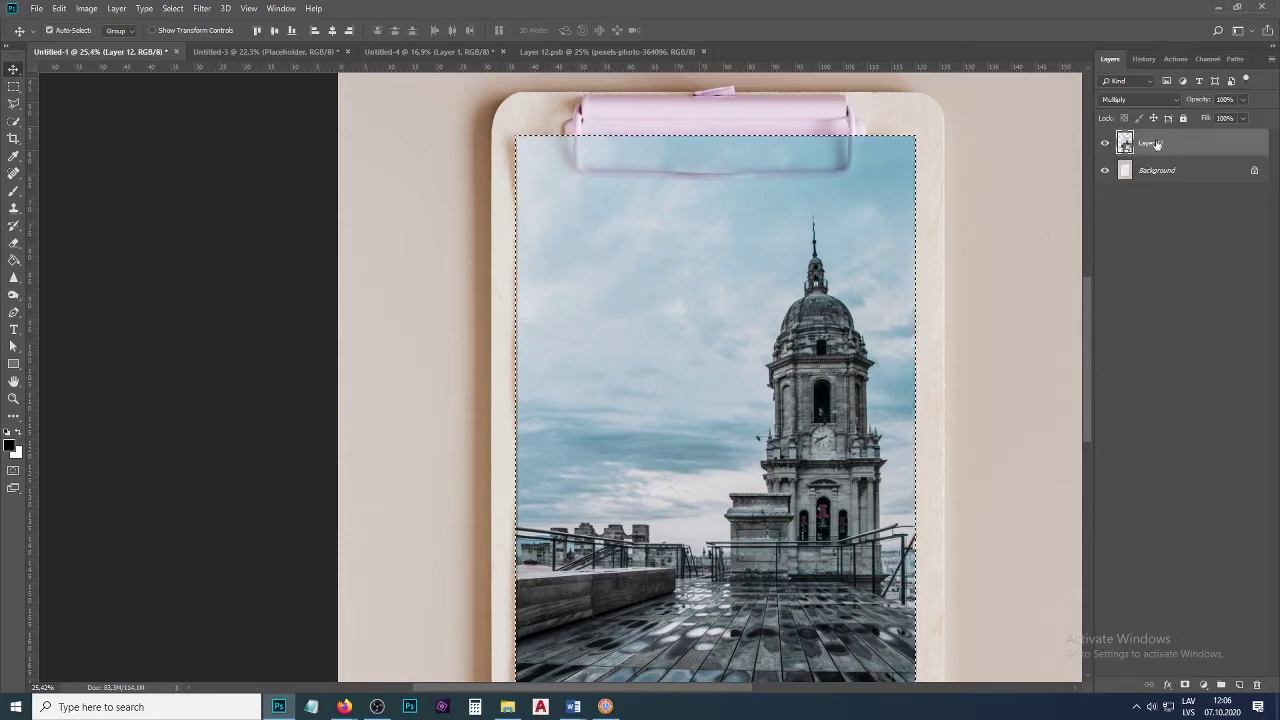
click(1185, 685)
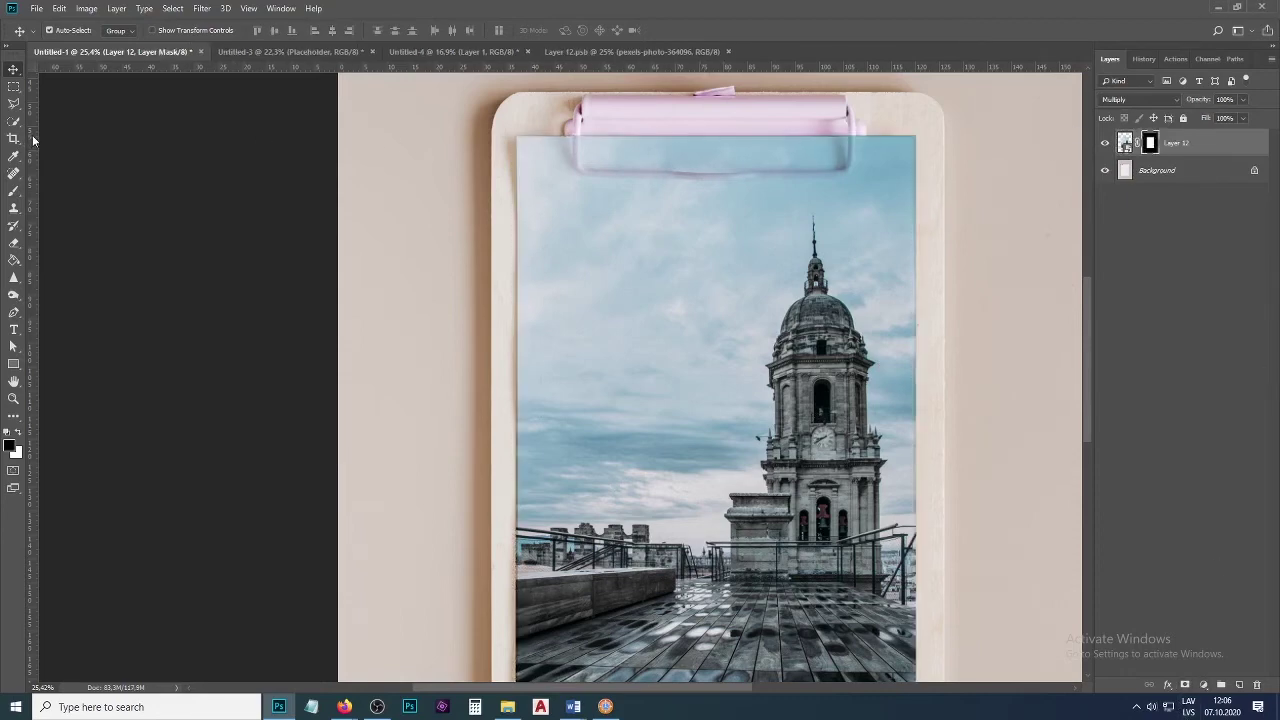
With the Brush tool, paint black on the layer mask along the upper part of the picture's right edge.
click(14, 190)
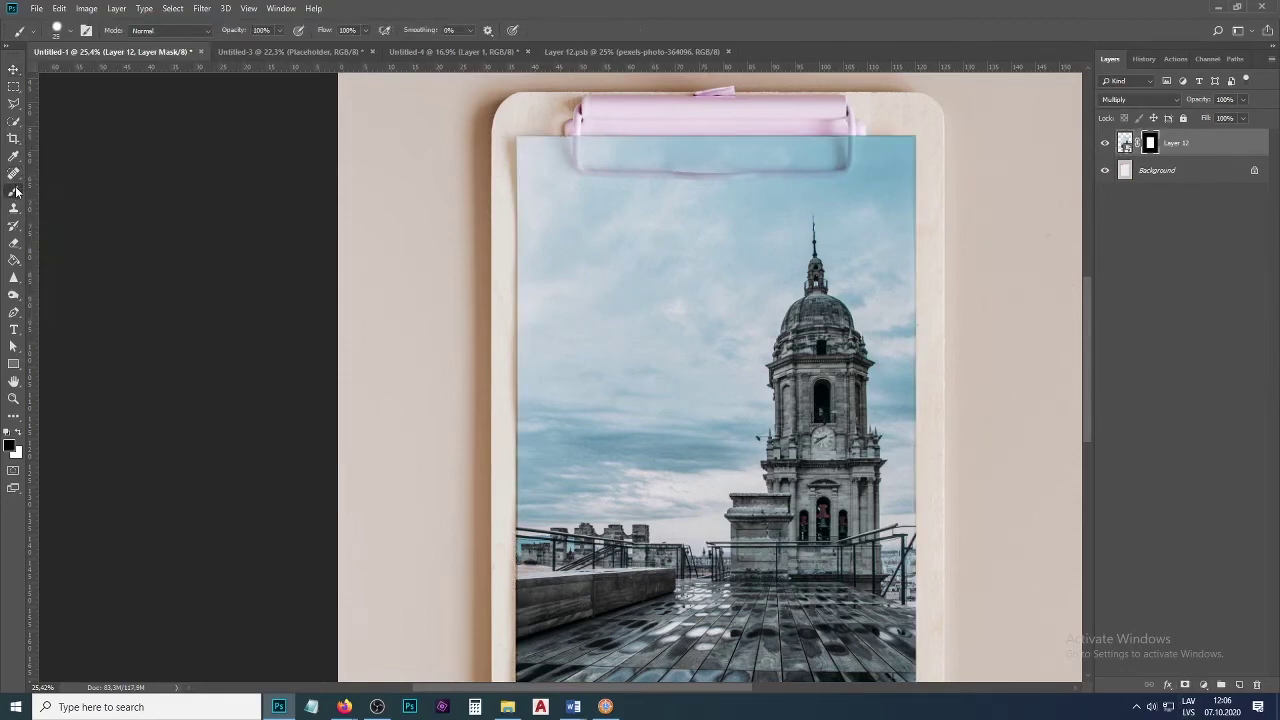
scroll(914, 140, up, 5)
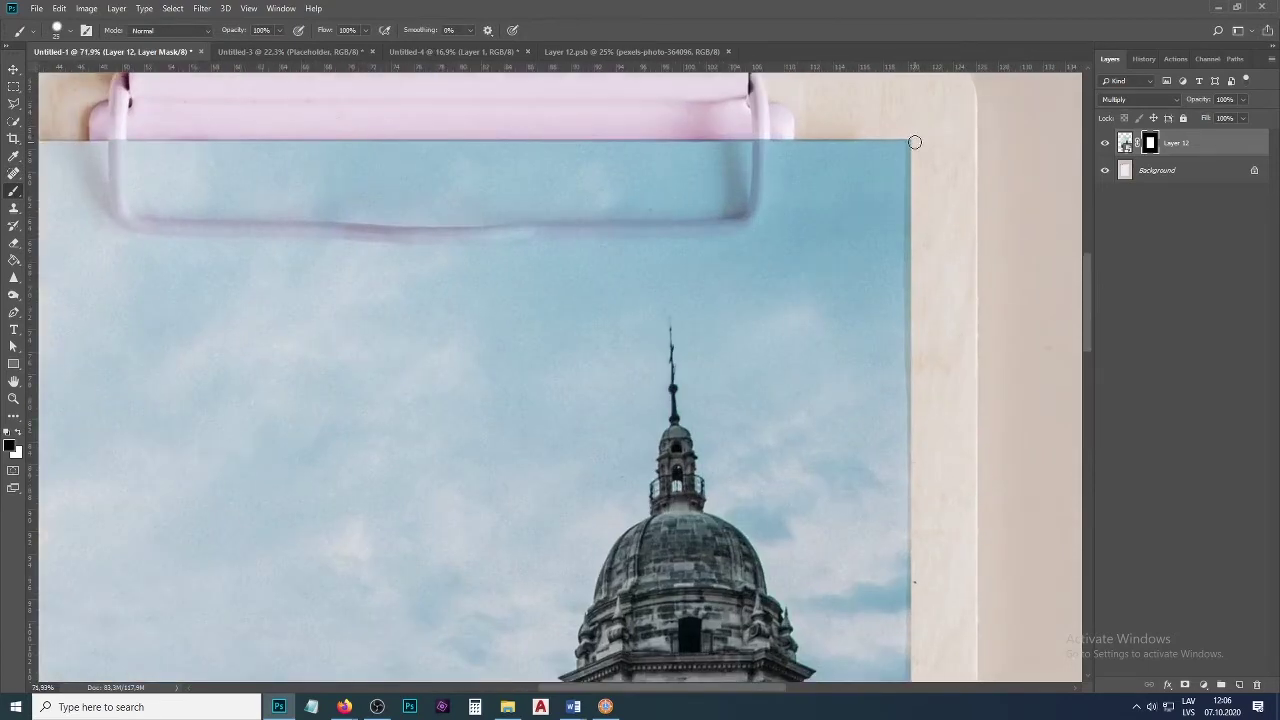
scroll(914, 142, up, 2)
mouse_move(914, 142)
mouse_down()
mouse_move(915, 307)
mouse_move(911, 260)
mouse_up()
Outline the picture's overhang beyond the paper's upper-right corner and right edge with the Polygonal Lasso.
click(14, 103)
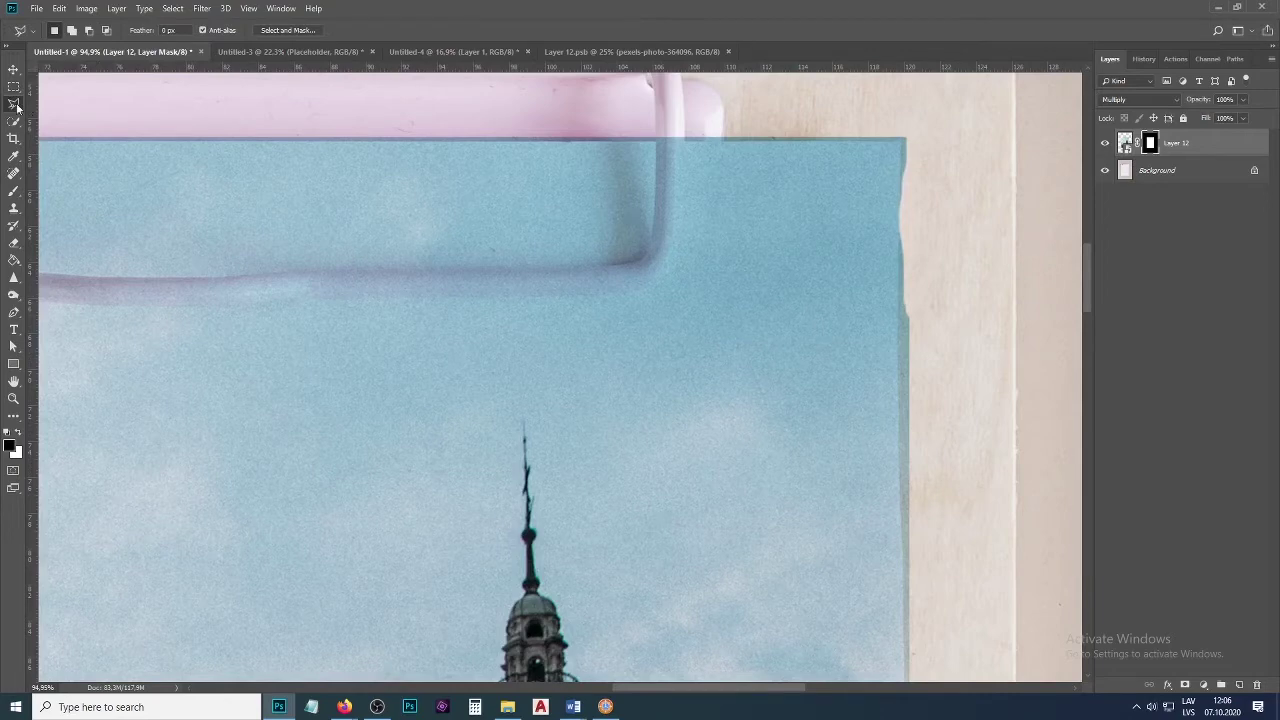
click(686, 140)
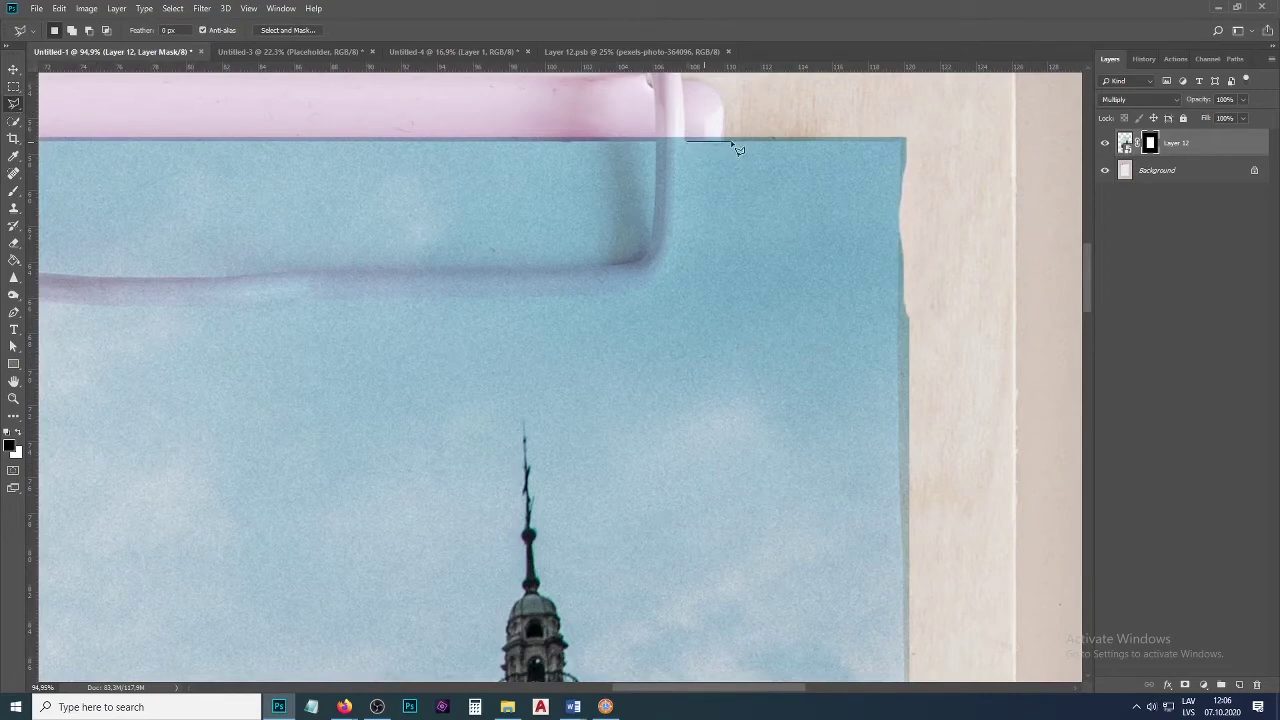
click(902, 141)
drag(909, 614, 866, 80)
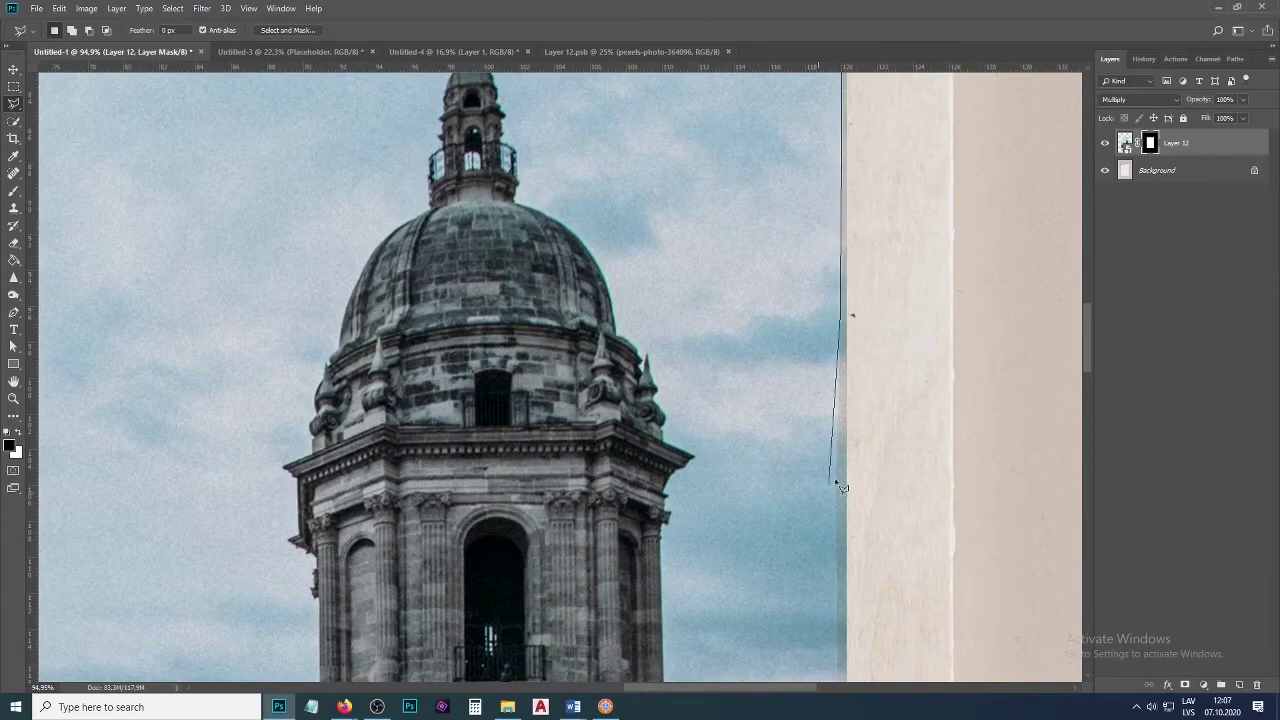
drag(840, 600, 840, 213)
scroll(886, 543, down, 6)
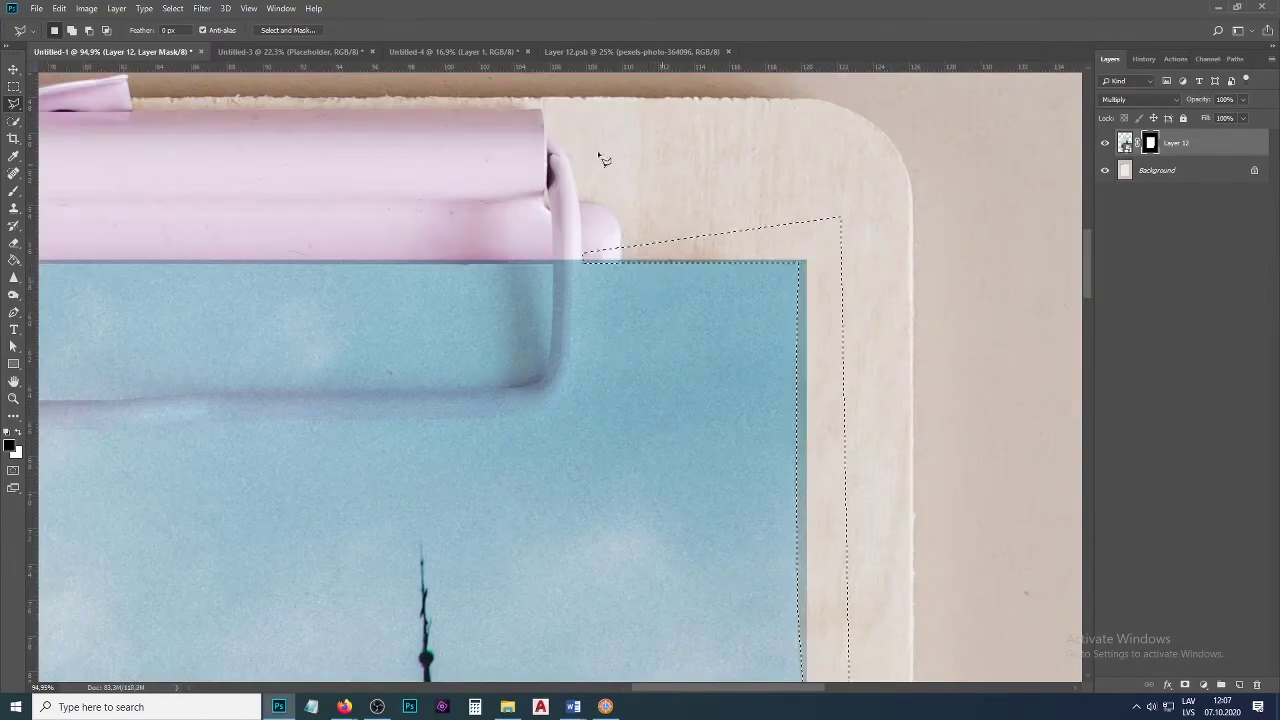
Brush black on the layer mask inside the lasso selection to hide the picture's overhang along the paper's right side.
click(14, 192)
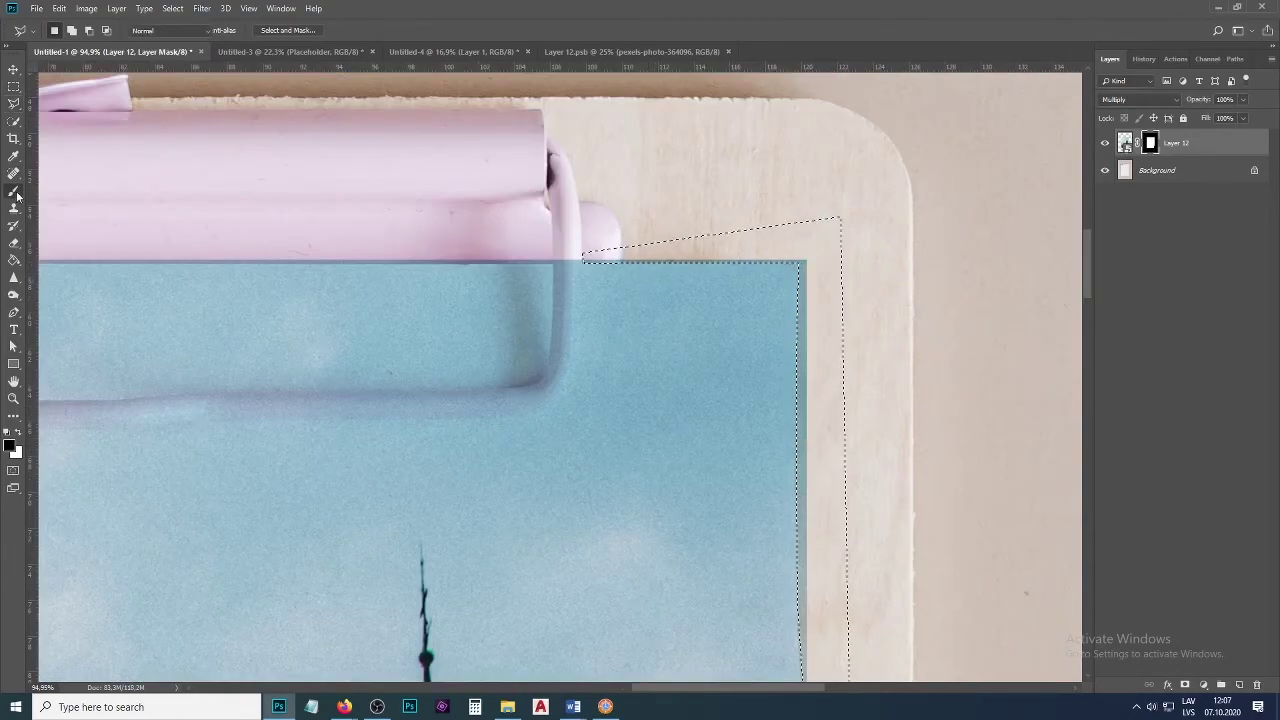
scroll(580, 139, down, 2)
mouse_move(590, 224)
mouse_down()
mouse_move(738, 226)
mouse_move(734, 678)
mouse_up()
scroll(734, 678, down, 3)
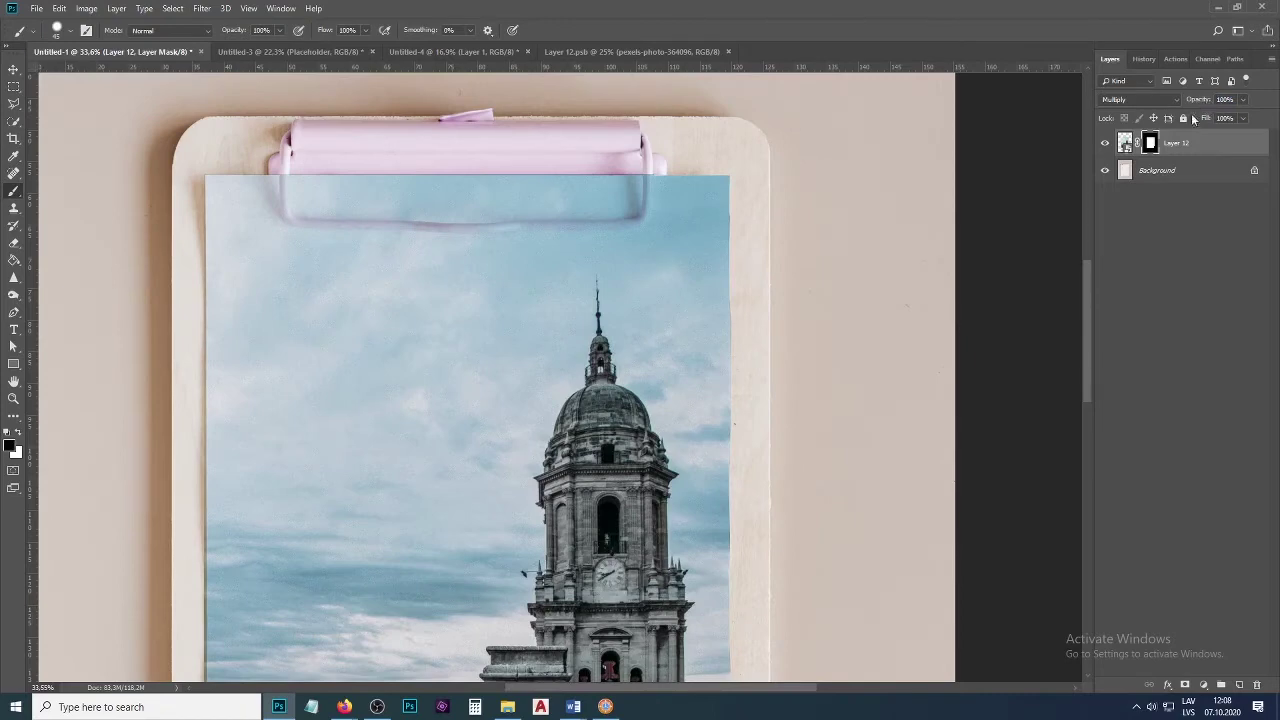
Revert the document to its Convert to Smart Object history state and lower the black rectangle layer's opacity to 34%.
click(1144, 60)
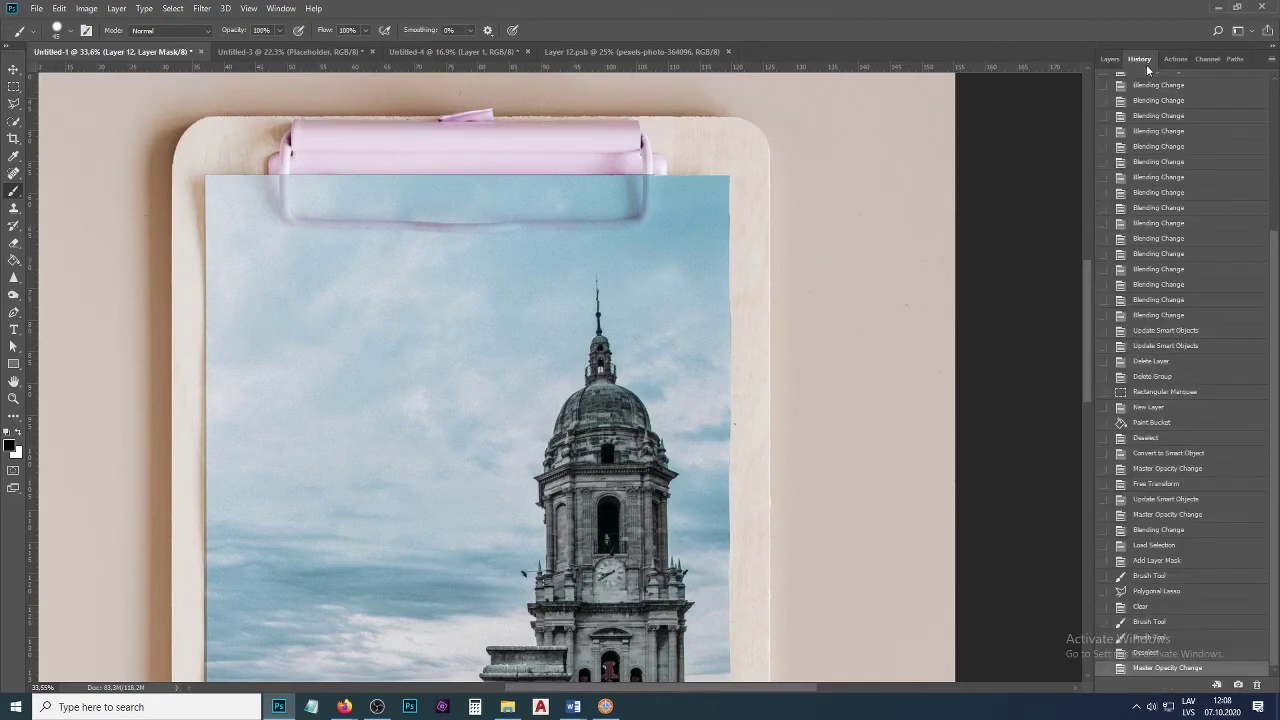
click(1178, 608)
click(1166, 578)
click(1168, 500)
click(1176, 454)
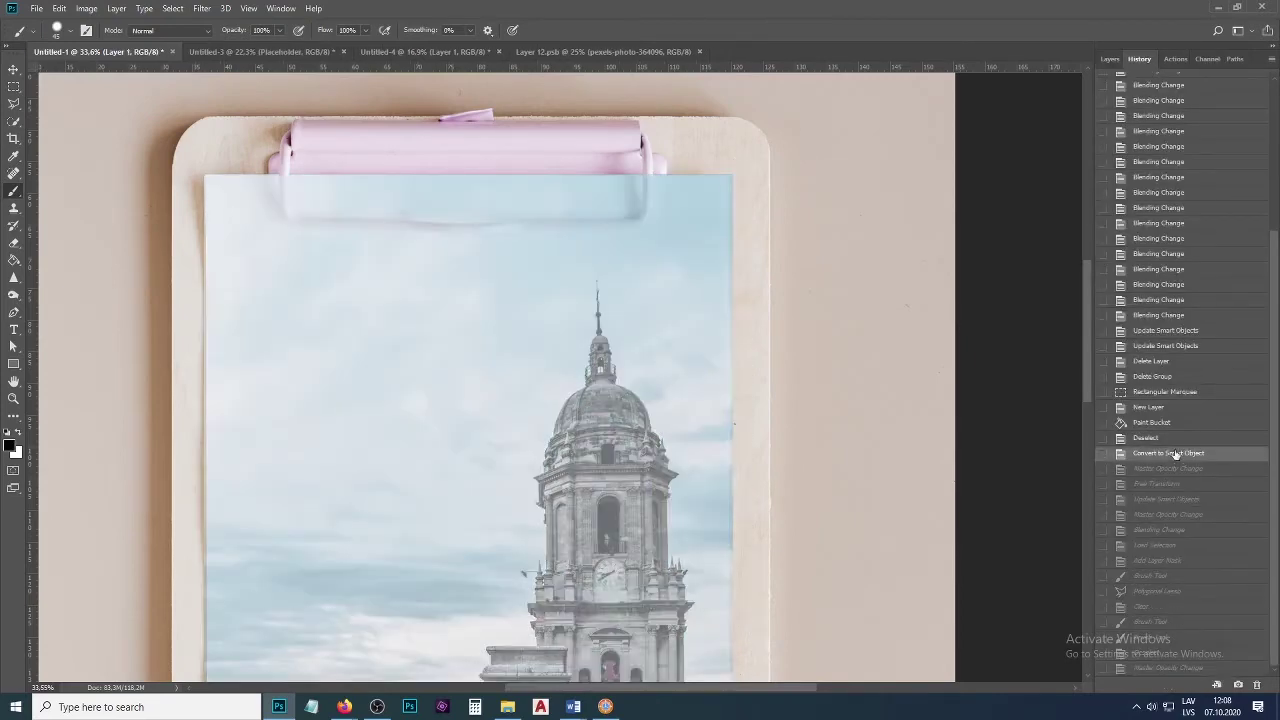
click(1109, 59)
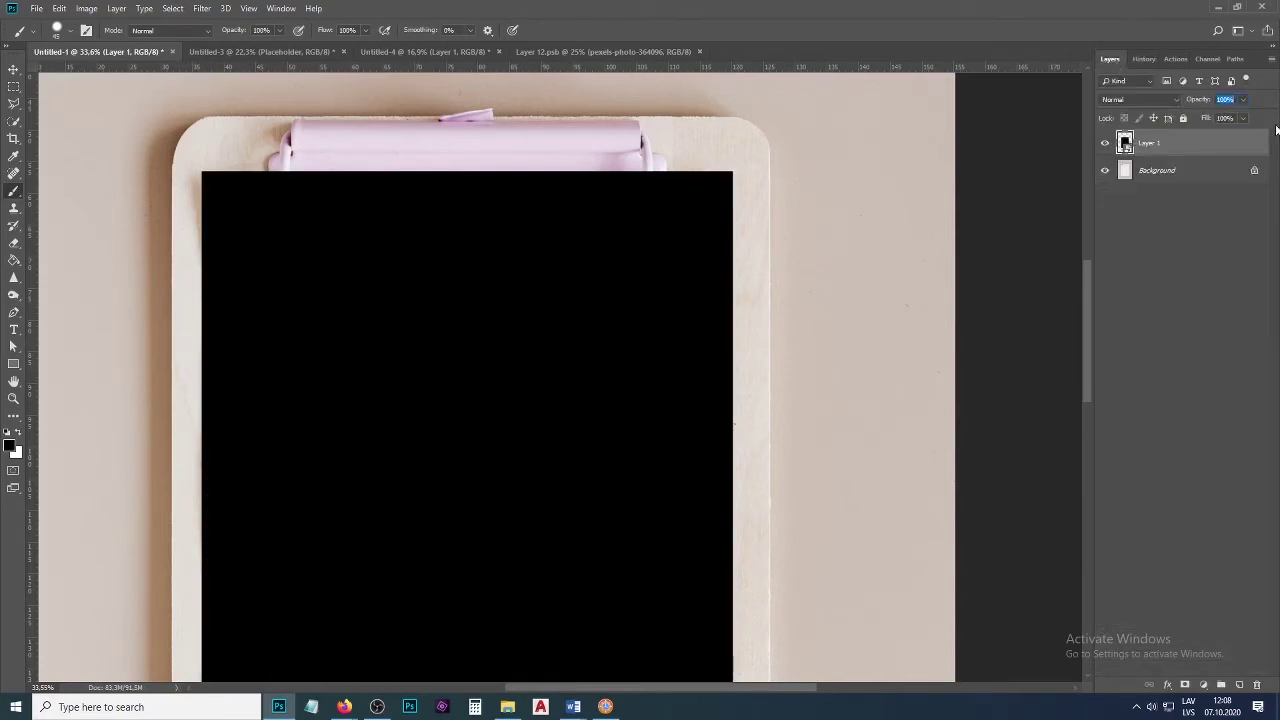
drag(1188, 104, 1184, 104)
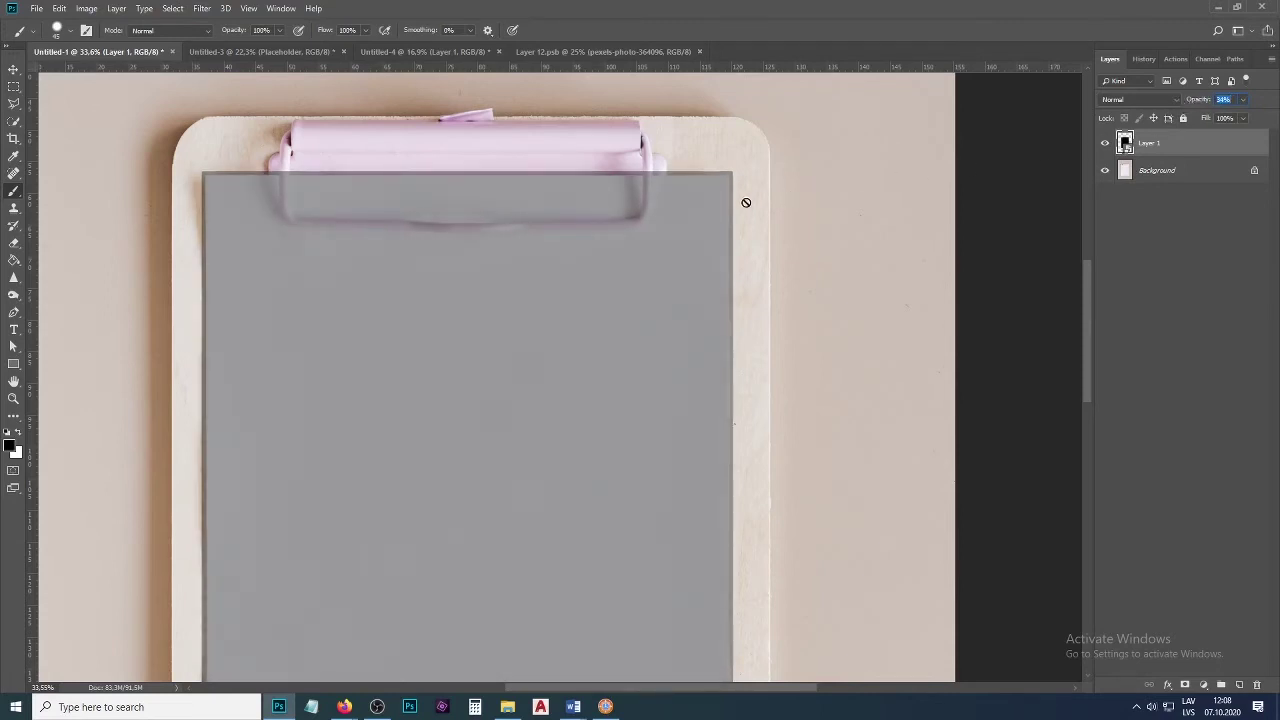
Start a Pen path at the paper's upper-left corner, following the top edge and the outer left bend of the clip wire.
key(p)
scroll(210, 174, up, 5)
click(191, 180)
click(586, 180)
click(592, 358)
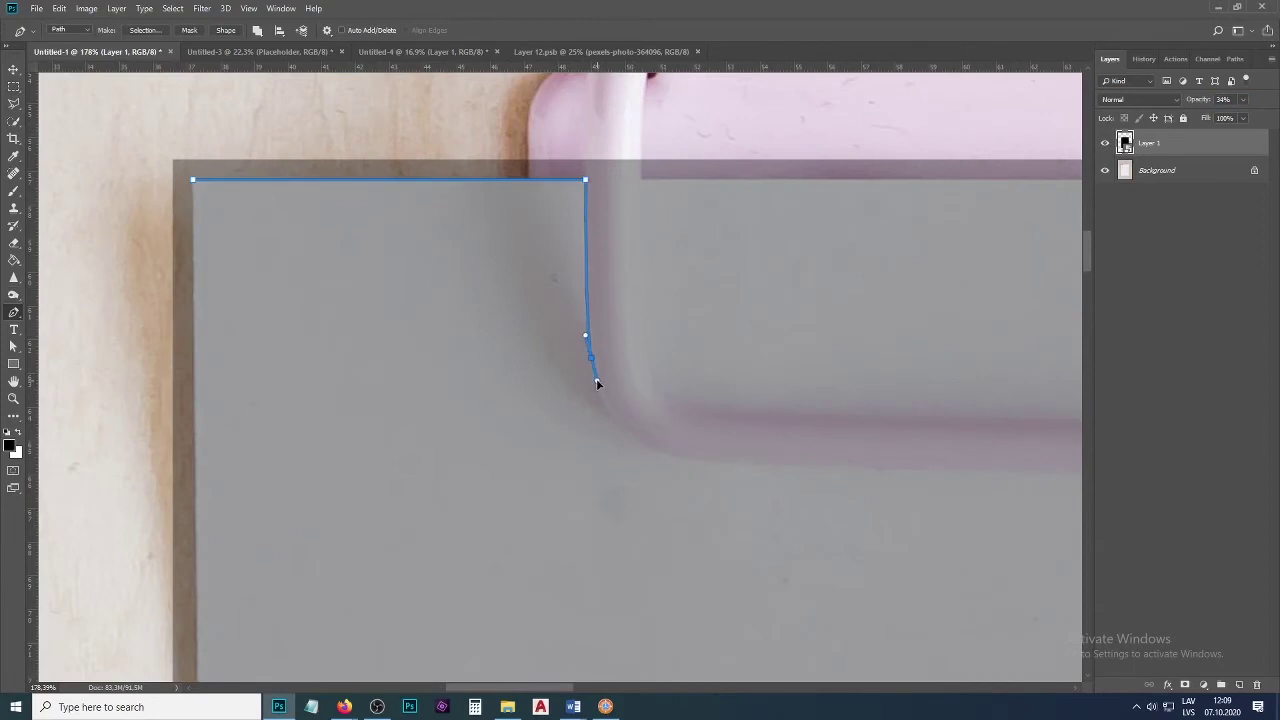
drag(690, 458, 772, 464)
click(1051, 473)
Continue the path along the lower outer edge of the clip wire and up around its right bend.
drag(910, 443, 373, 379)
drag(729, 411, 829, 418)
drag(1011, 426, 720, 407)
drag(871, 399, 901, 395)
drag(1074, 397, 786, 269)
drag(960, 277, 600, 277)
drag(708, 265, 743, 263)
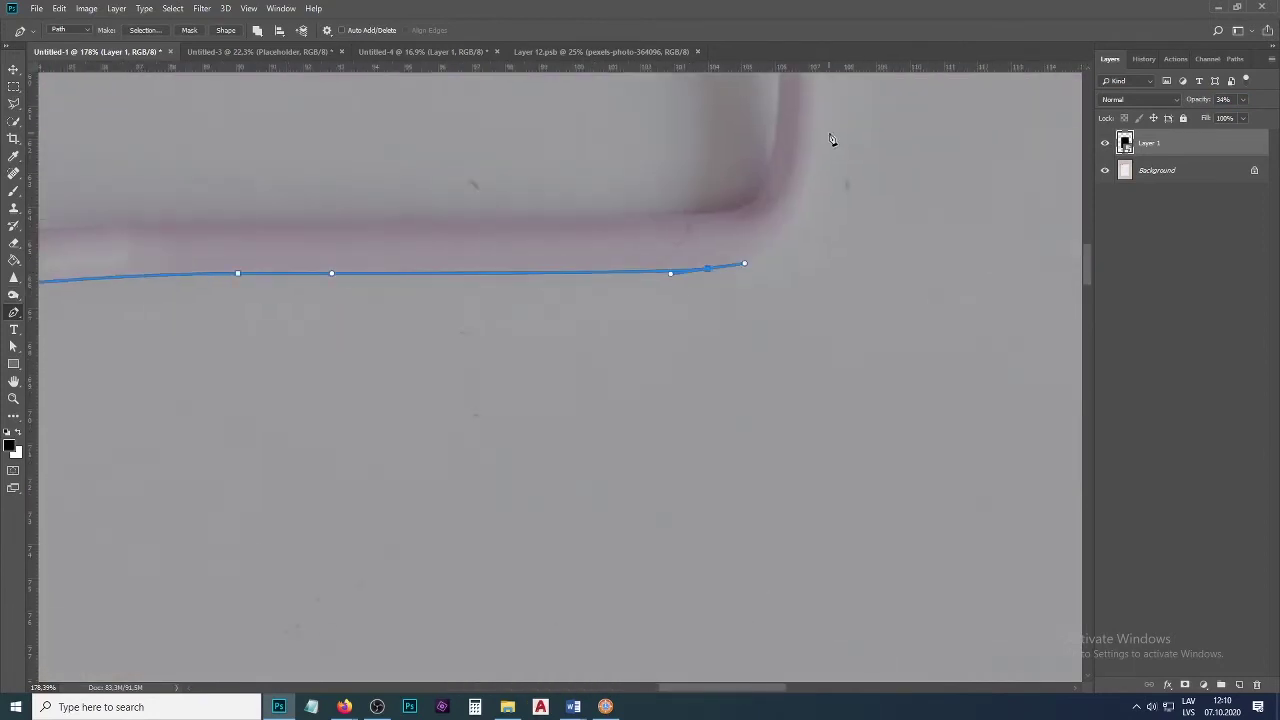
drag(831, 137, 831, 377)
mouse_move(832, 372)
mouse_down()
mouse_move(837, 223)
mouse_move(836, 373)
mouse_up()
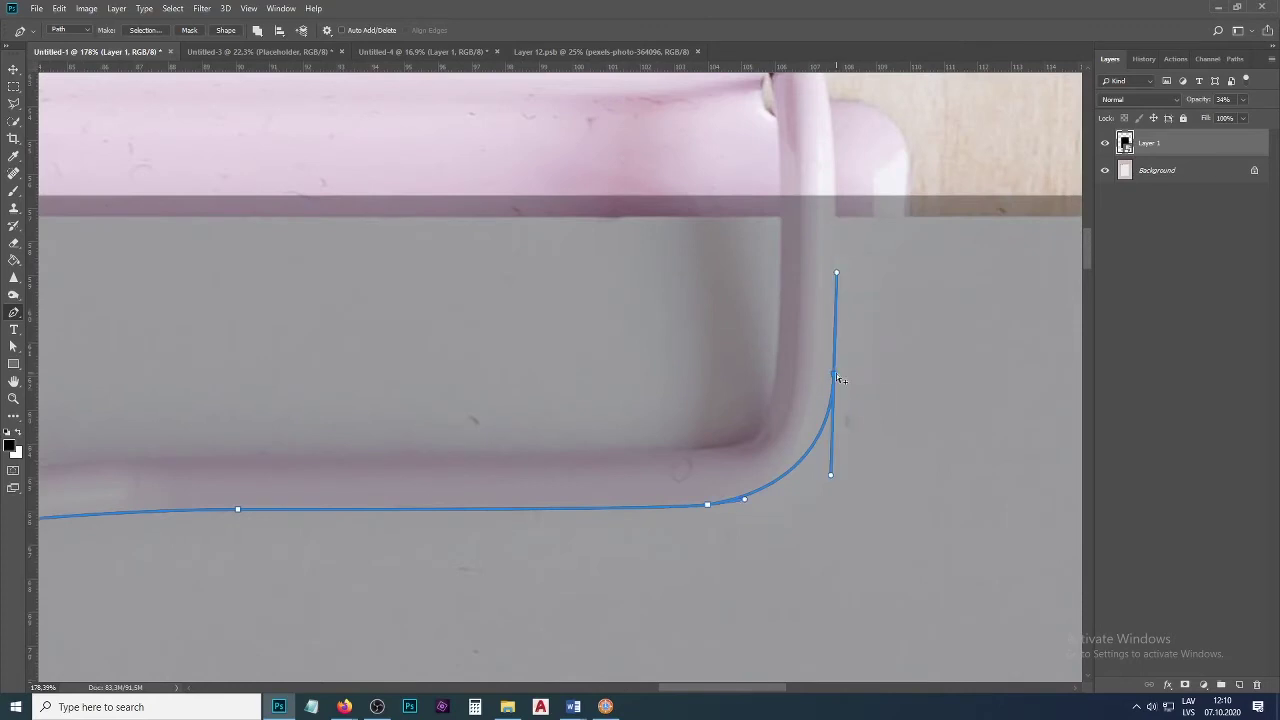
scroll(540, 260, down, 3)
Extend the path to the paper's upper-right corner and trace it down the paper's right edge.
click(719, 234)
click(971, 234)
click(970, 671)
drag(968, 517, 839, 153)
drag(874, 504, 875, 537)
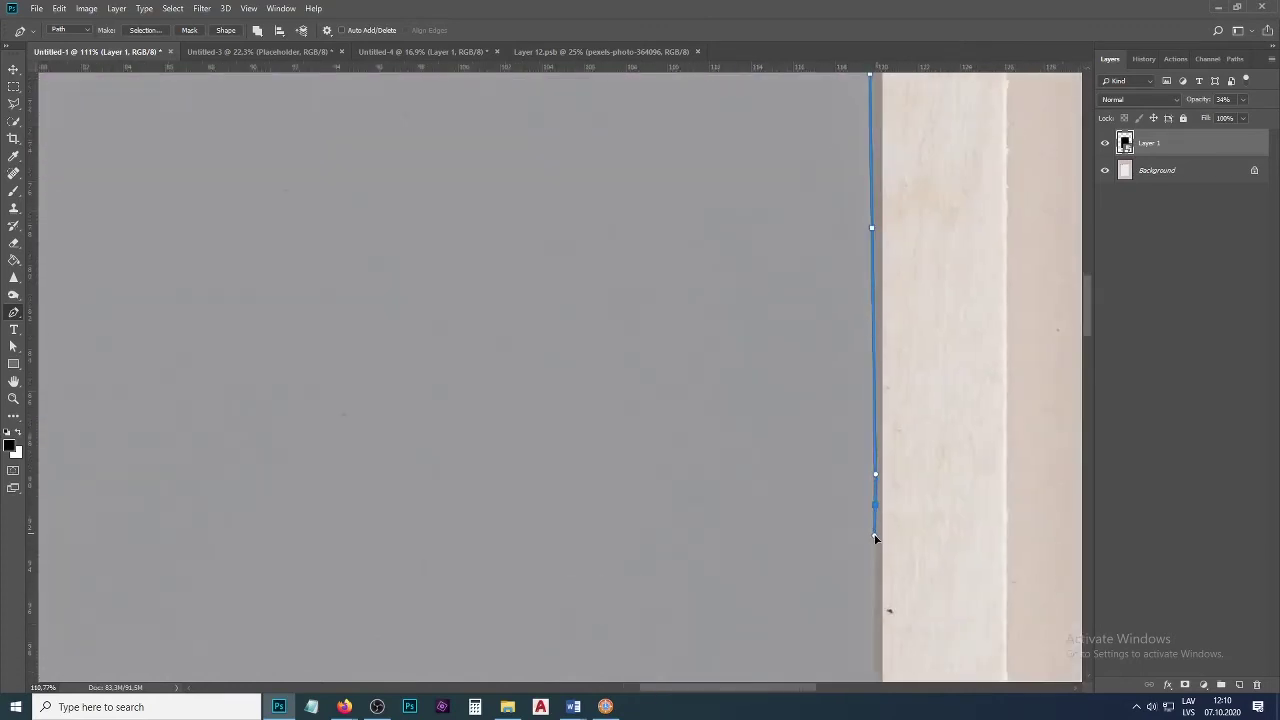
drag(874, 610, 851, 127)
drag(848, 278, 847, 298)
drag(848, 458, 847, 480)
drag(846, 670, 791, 363)
click(792, 505)
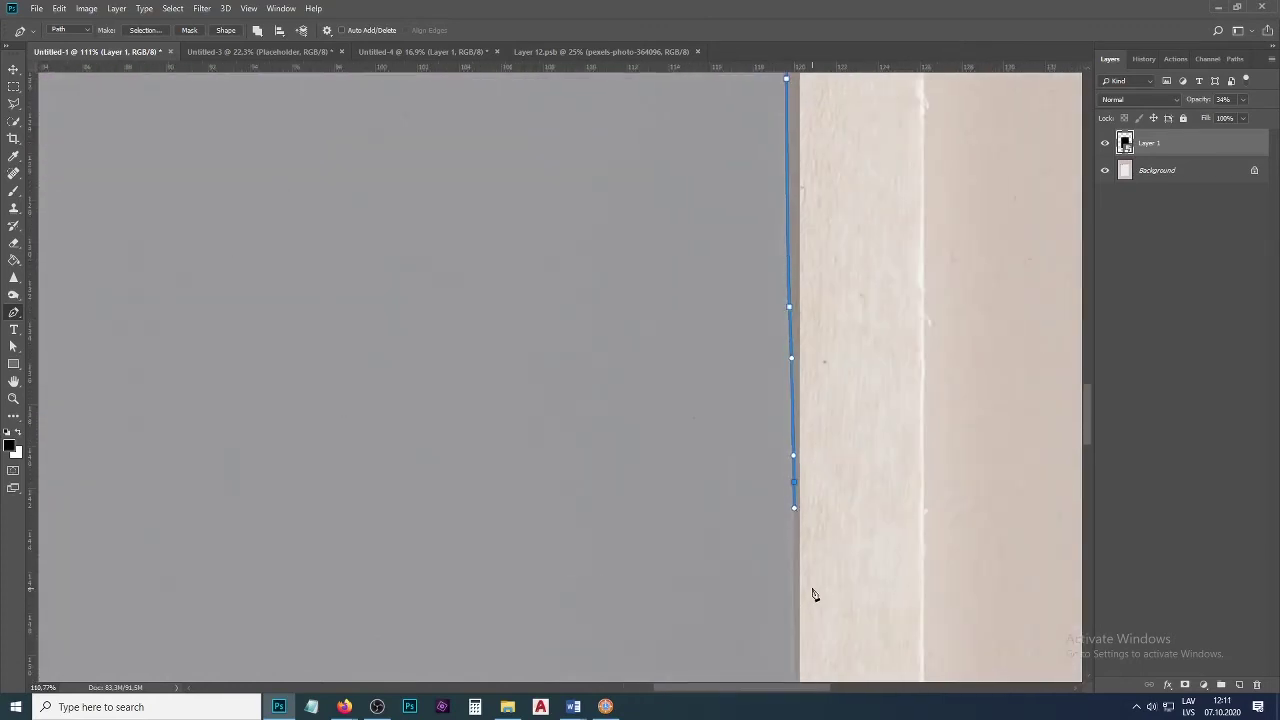
drag(814, 594, 783, 393)
Trace the path around the paper's lower-right corner and along its bottom edge.
click(758, 431)
click(643, 443)
click(548, 447)
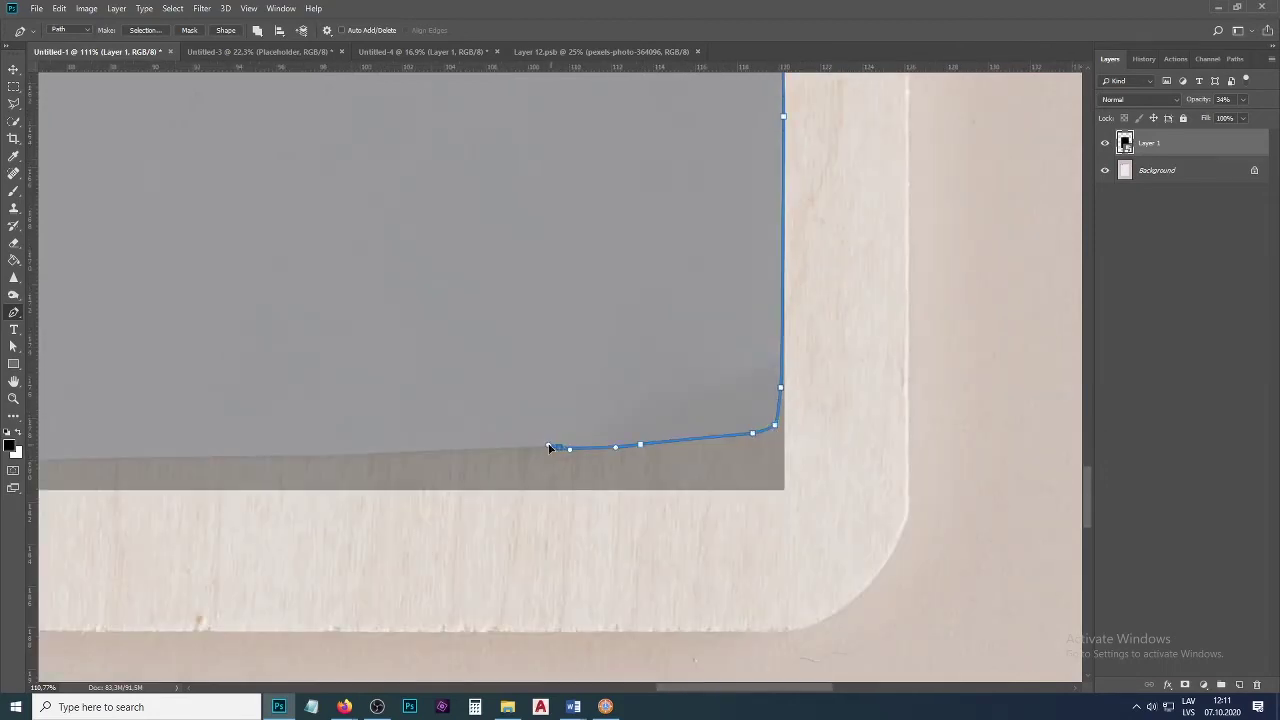
click(329, 451)
drag(80, 466, 593, 354)
click(580, 347)
click(443, 347)
click(69, 350)
Round the paper's lower-left corner and close the path up the paper's left edge.
drag(193, 314, 486, 306)
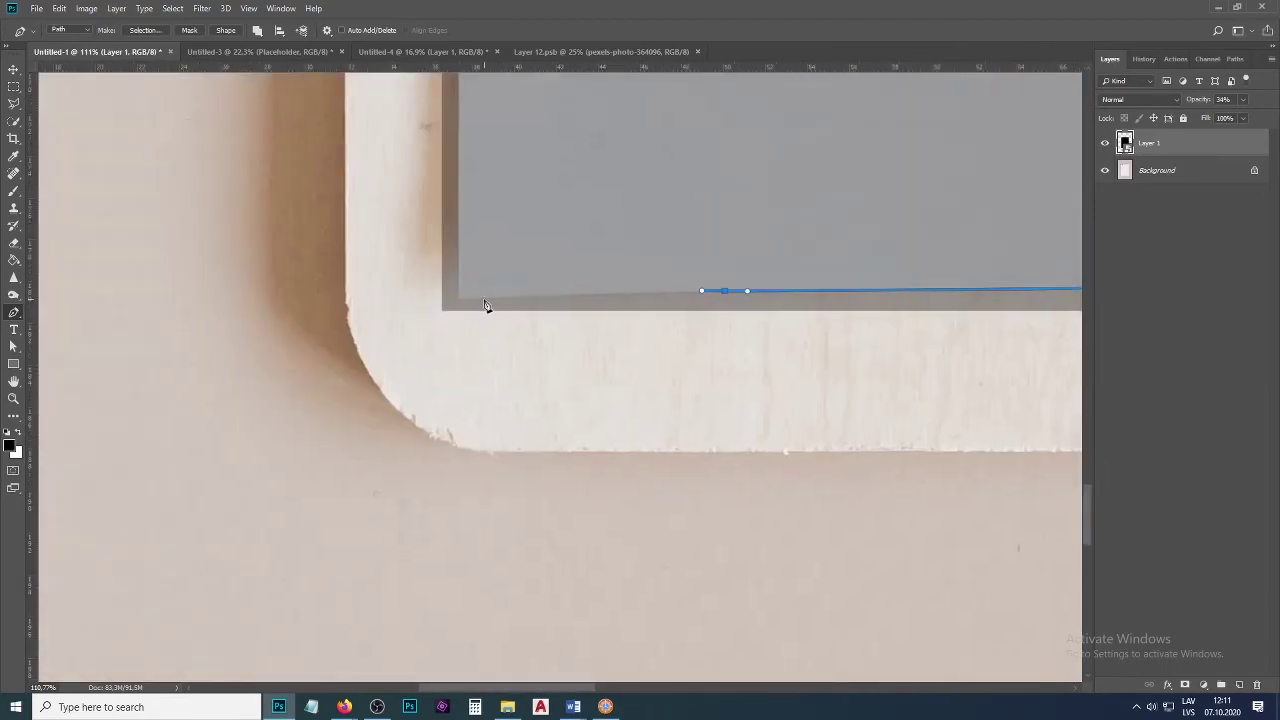
click(470, 300)
scroll(466, 223, up, 5)
drag(466, 223, 506, 174)
scroll(509, 150, down, 10)
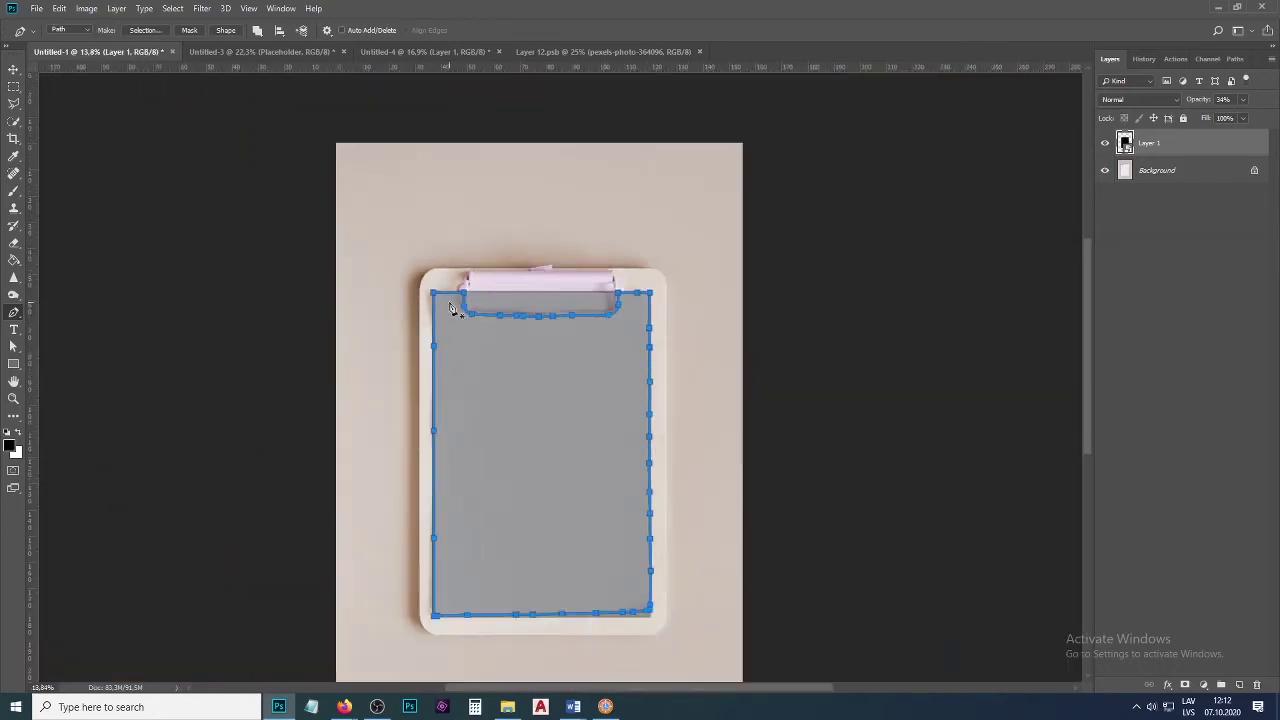
Start a second path inside the clip, tracing the wire's inner left bend and lower inner edge past its middle.
scroll(451, 308, up, 10)
click(460, 350)
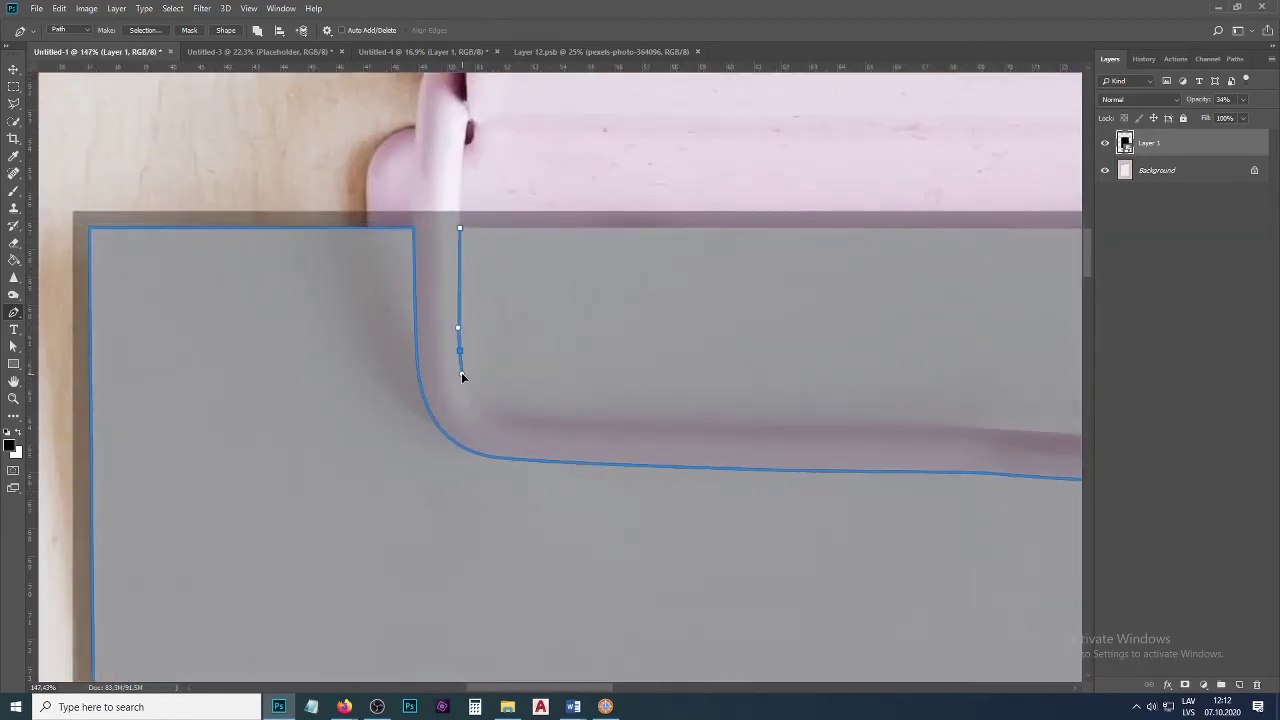
click(510, 416)
click(755, 427)
drag(969, 427, 419, 345)
drag(523, 345, 637, 347)
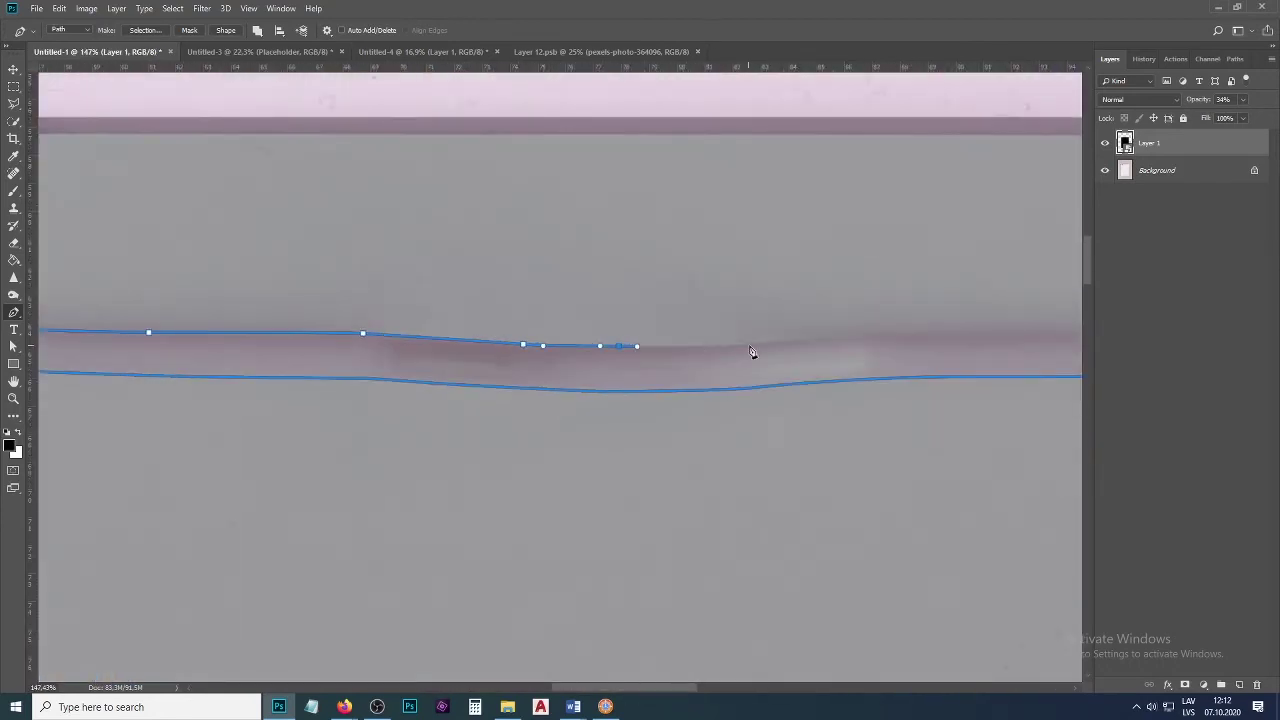
drag(754, 345, 772, 343)
drag(914, 336, 955, 335)
Trace the inner path around the clip wire's right bend and close it along the paper's top edge.
drag(985, 340, 508, 334)
click(786, 327)
click(901, 317)
click(924, 262)
click(930, 206)
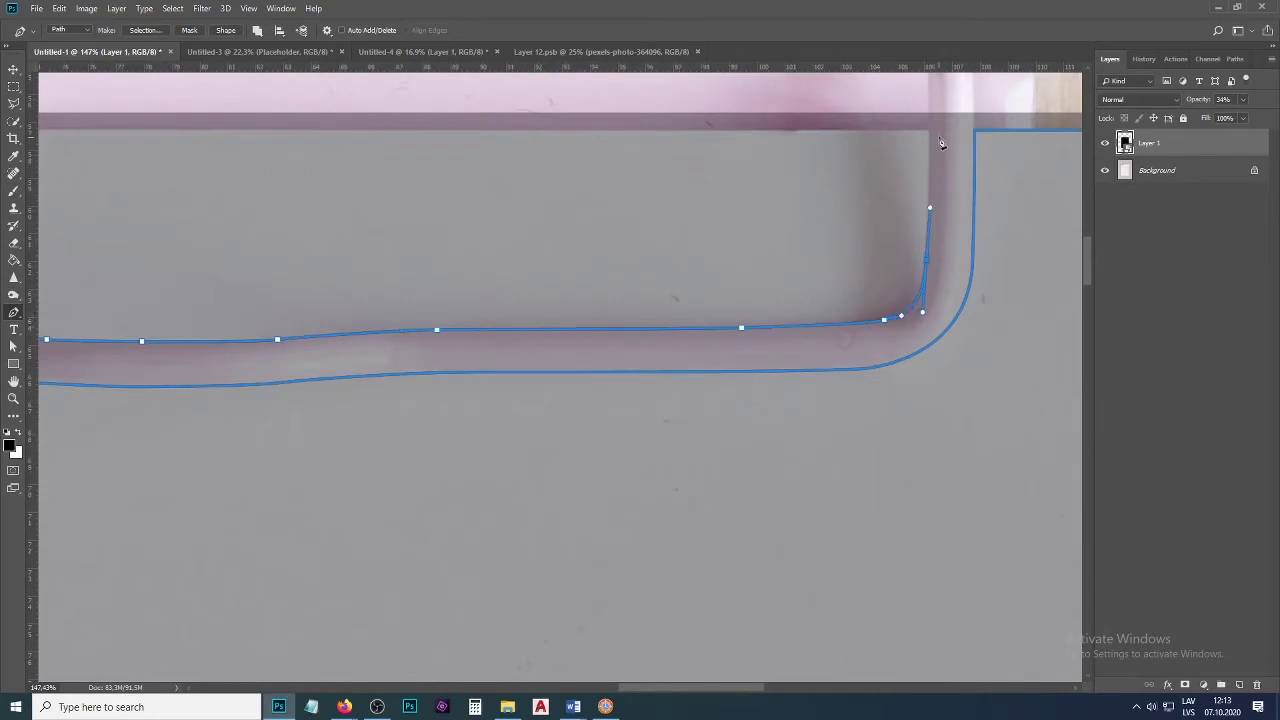
click(928, 130)
scroll(920, 180, down, 5)
scroll(357, 227, down, 3)
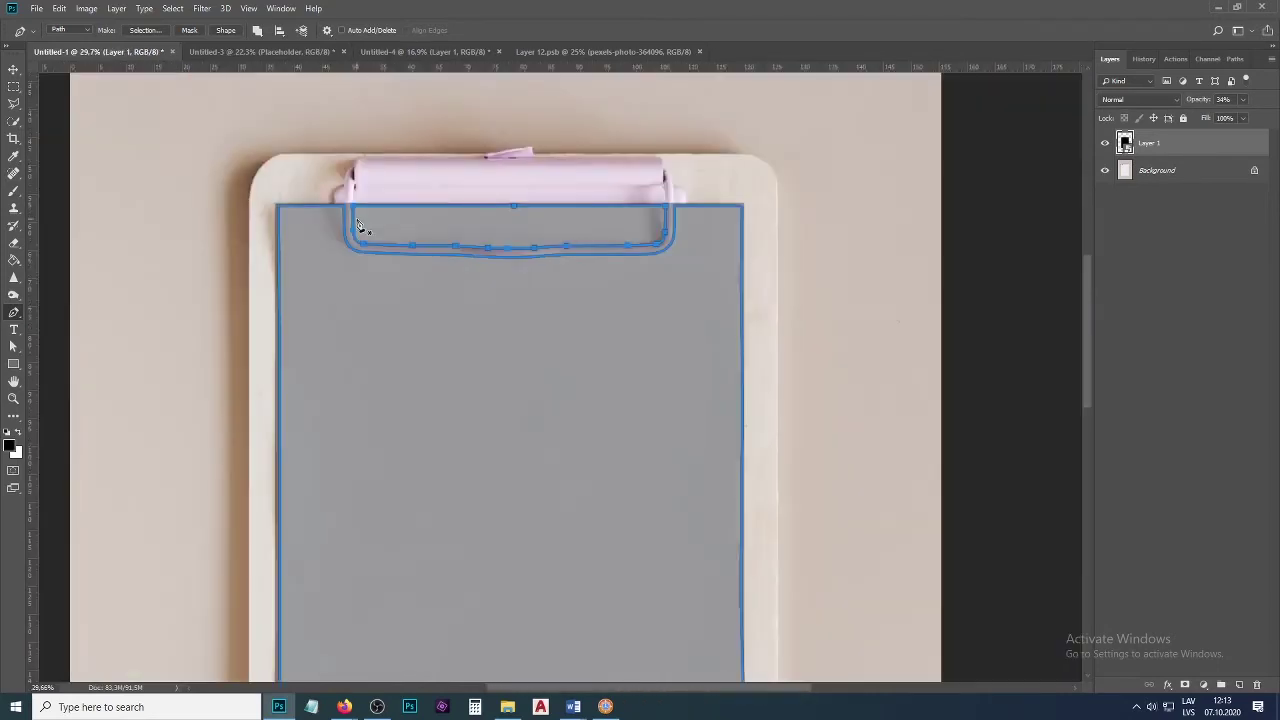
scroll(357, 227, down, 2)
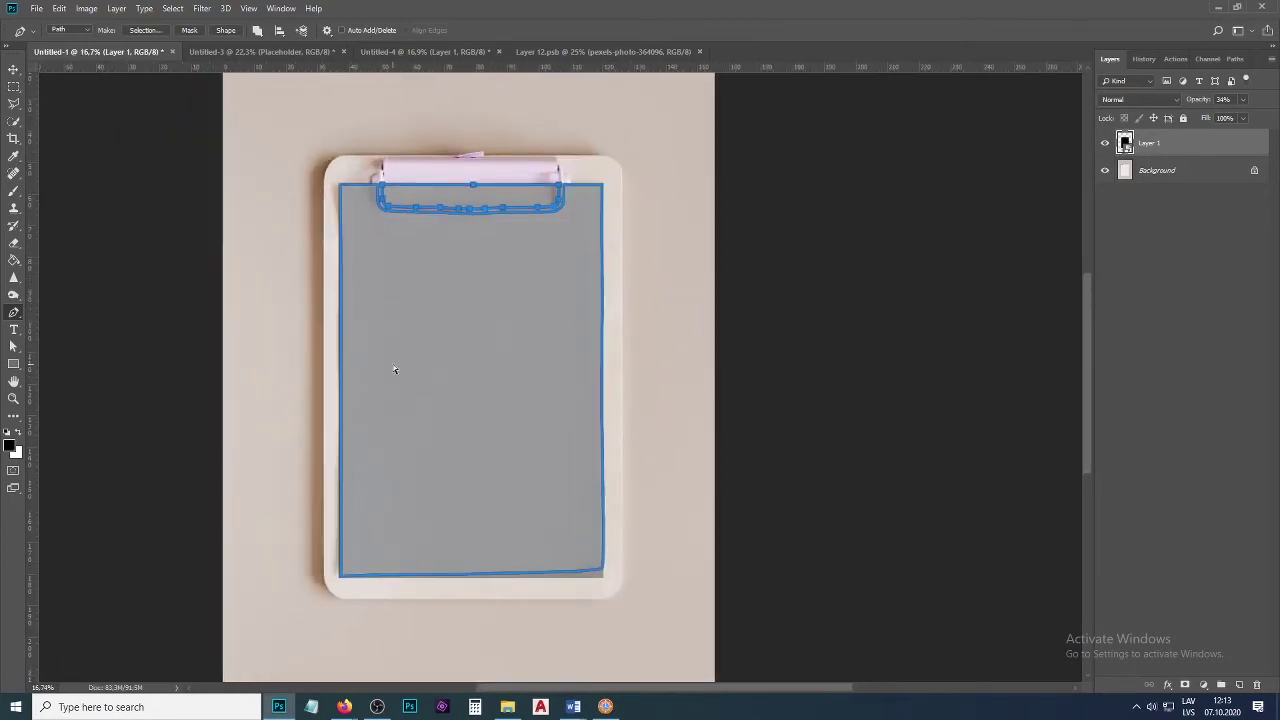
Try masking the black rectangle layer with a selection made from the traced paths, inspect the edges and delete the mask.
key(ctrl+Return)
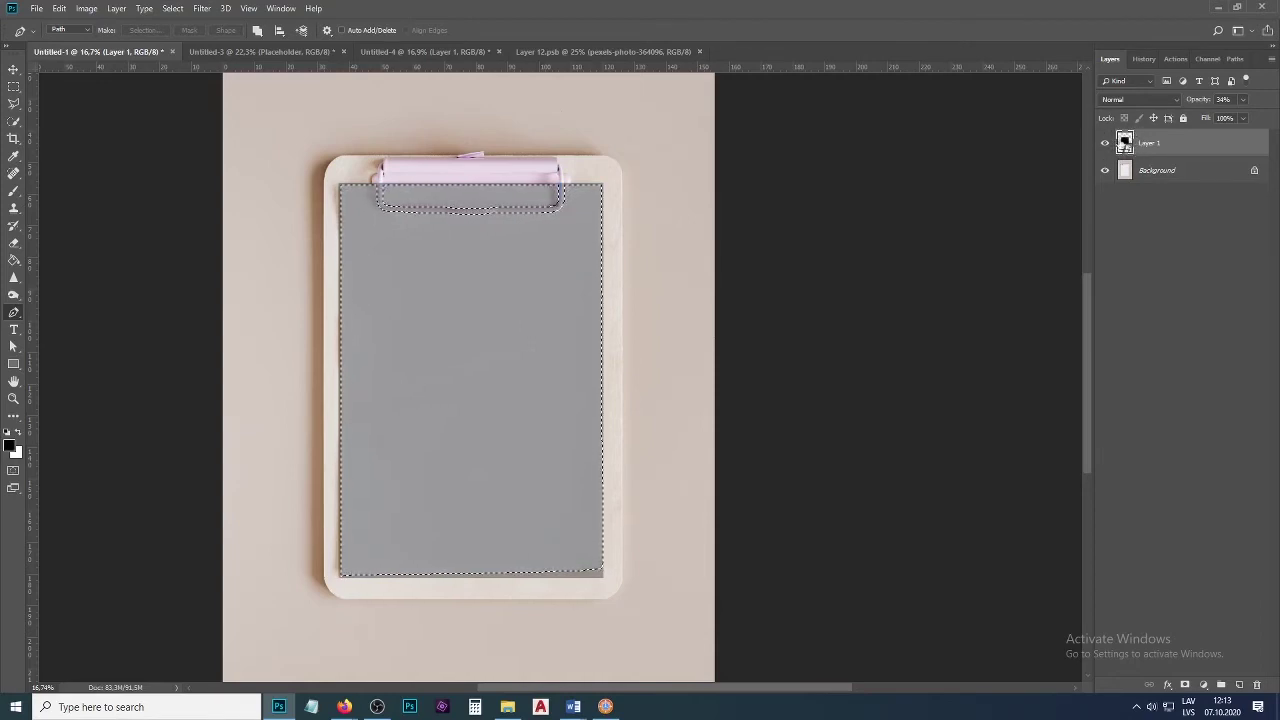
click(1185, 685)
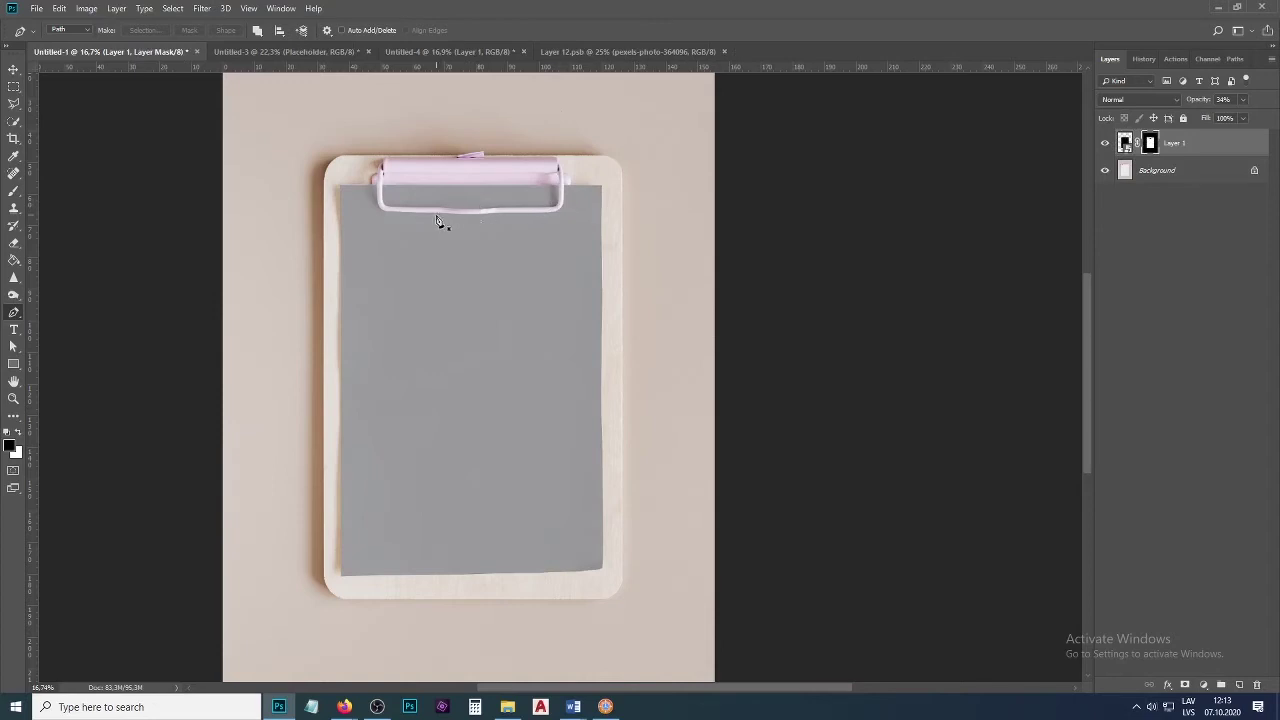
scroll(360, 188, up, 3)
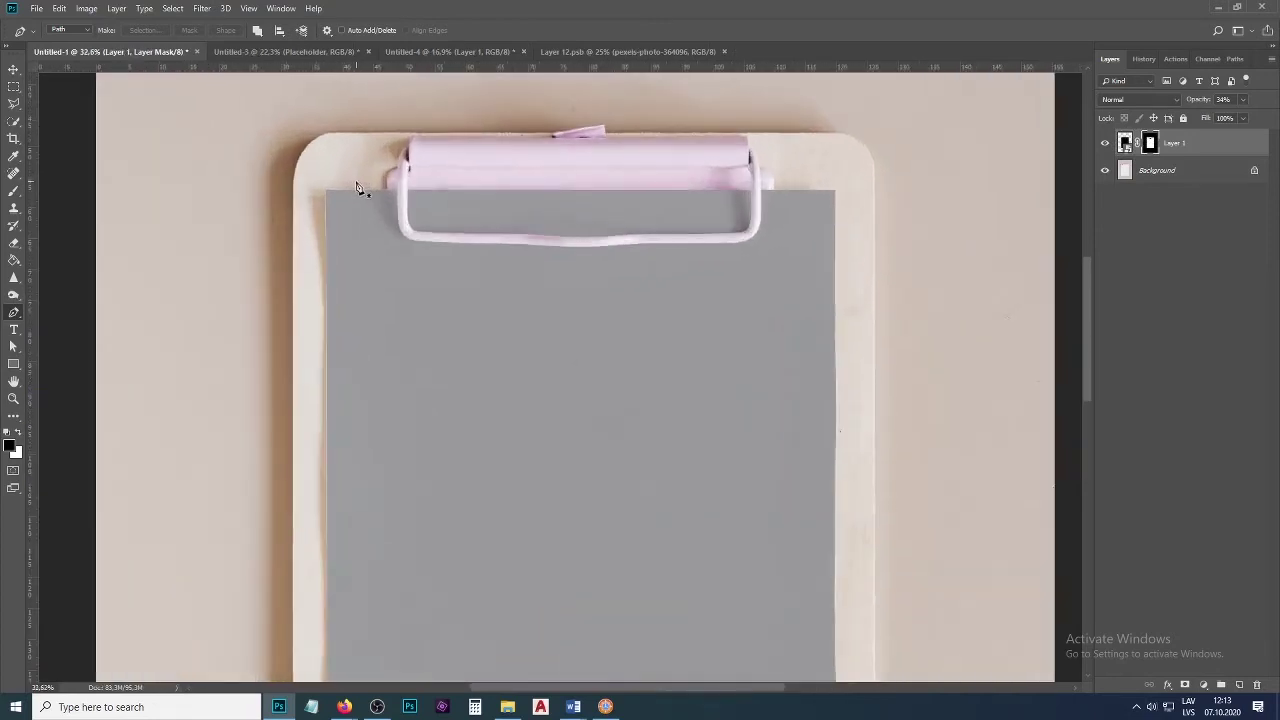
scroll(360, 188, up, 3)
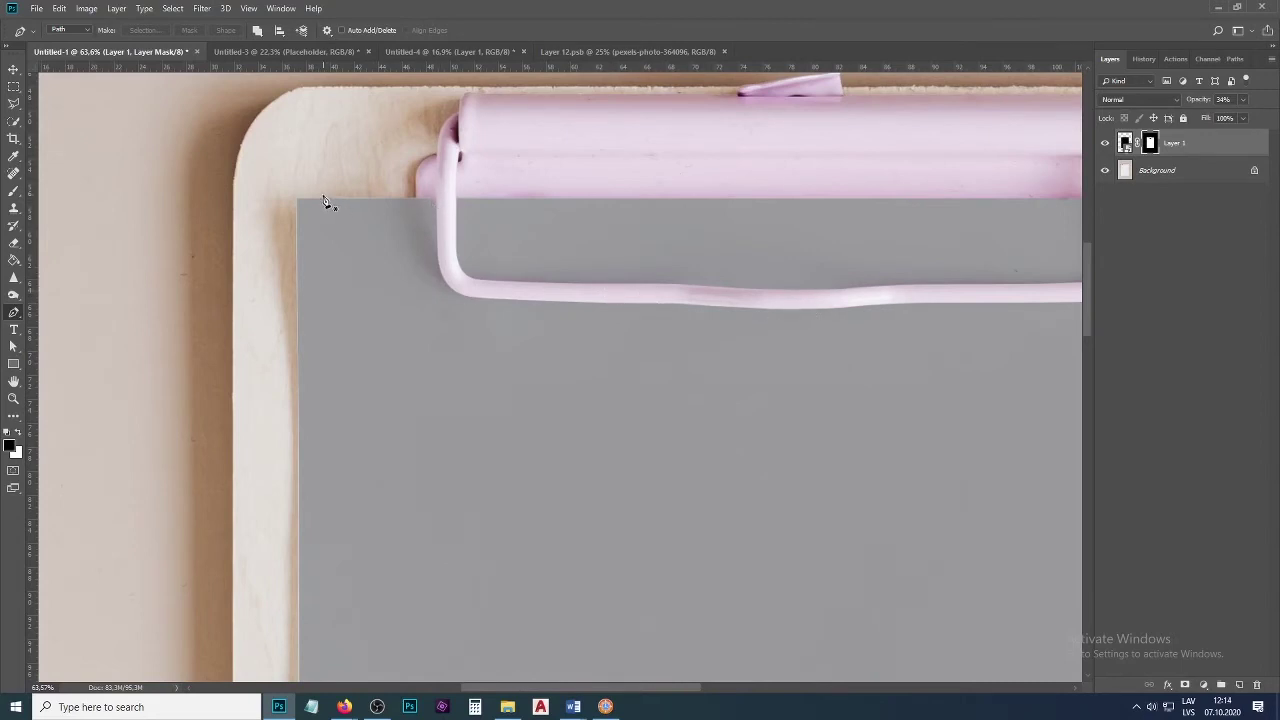
scroll(299, 208, up, 3)
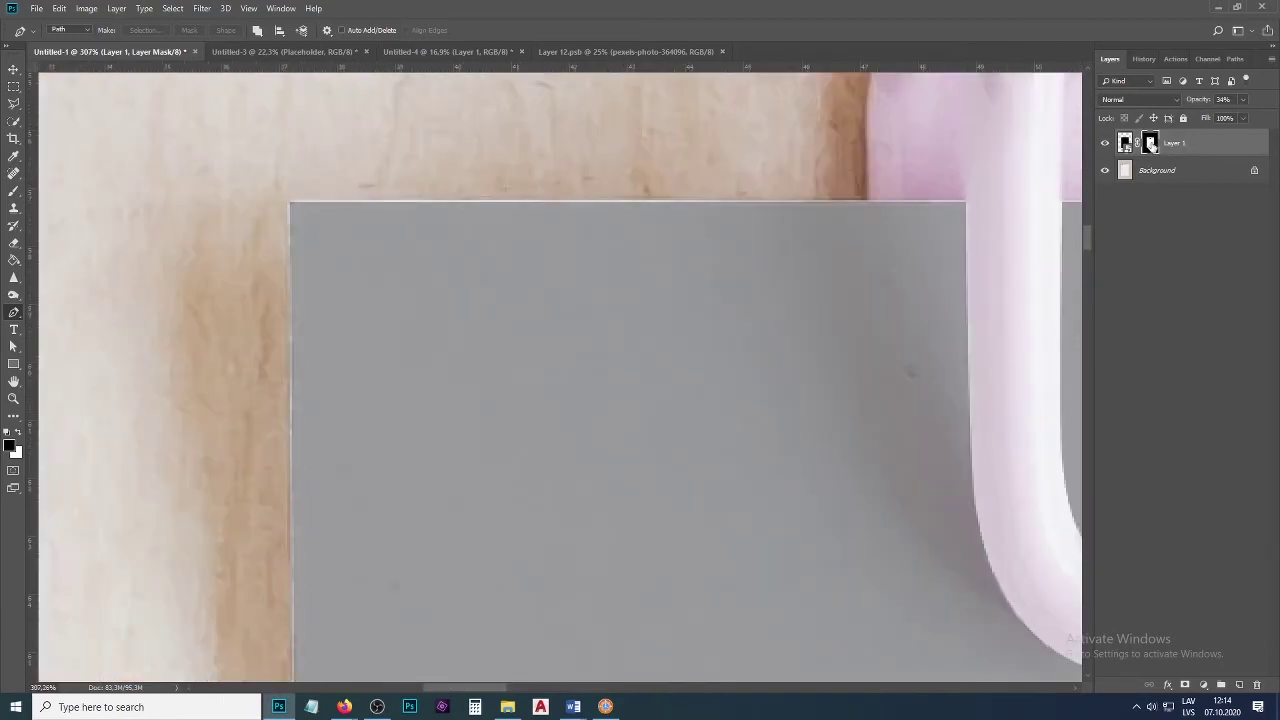
drag(1151, 145, 1256, 686)
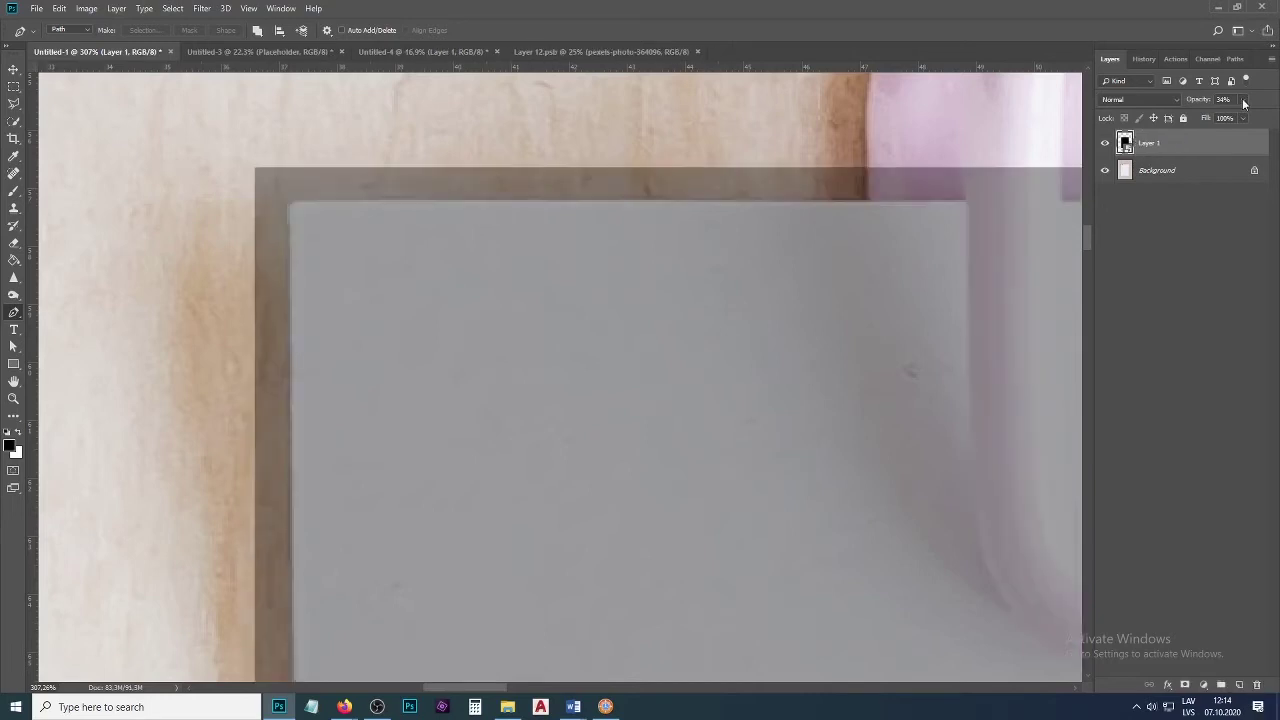
Select the work path and check its anchor points at the paper's upper-left corner and beside the clip wire.
click(1236, 60)
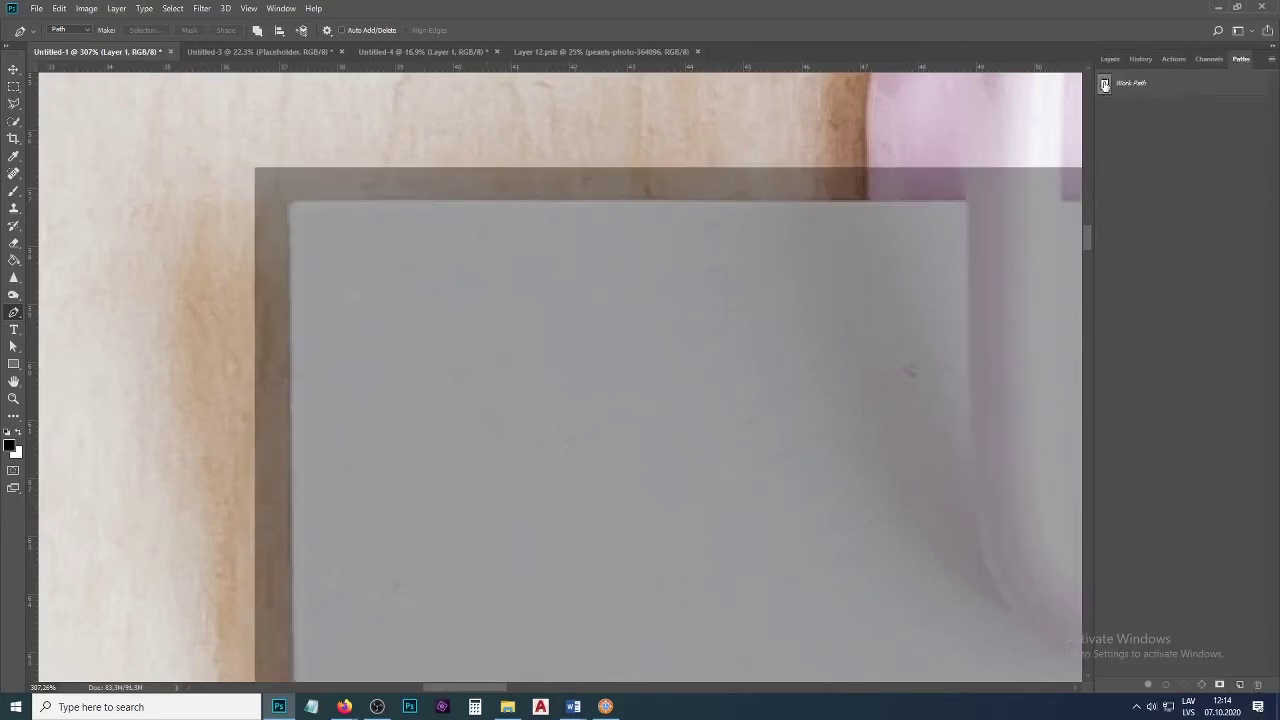
click(1200, 83)
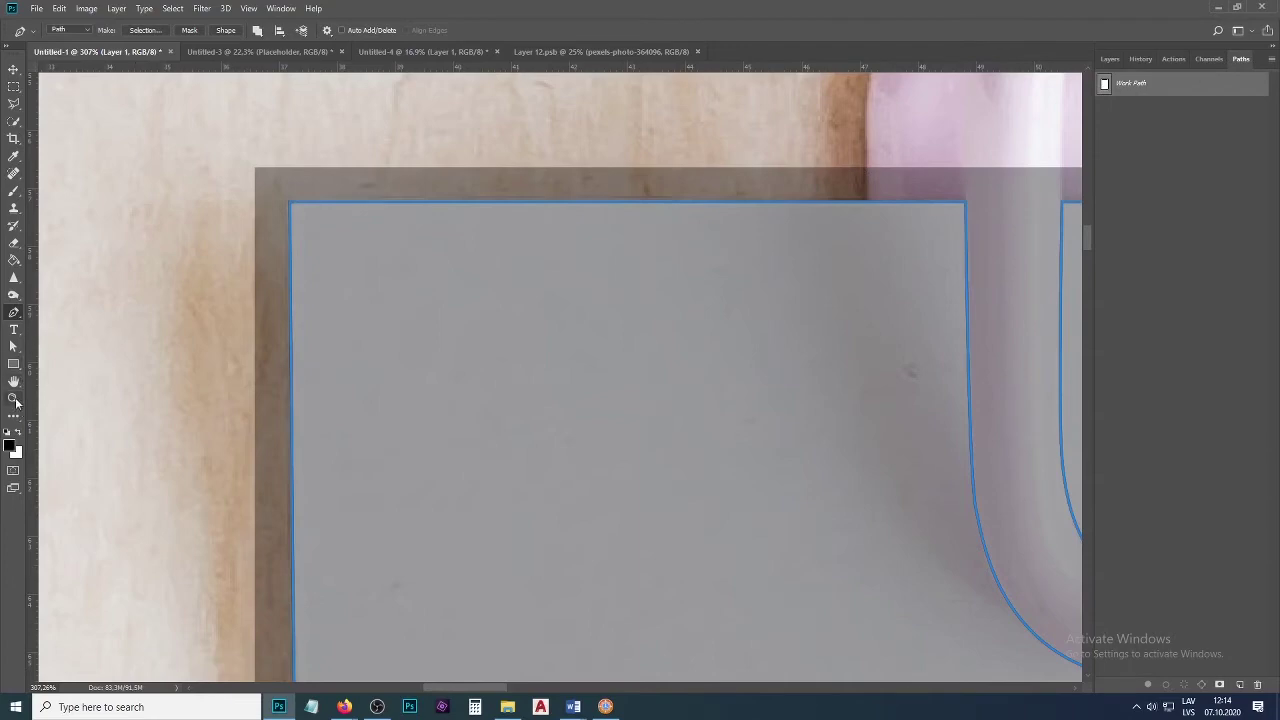
click(15, 346)
scroll(291, 203, up, 5)
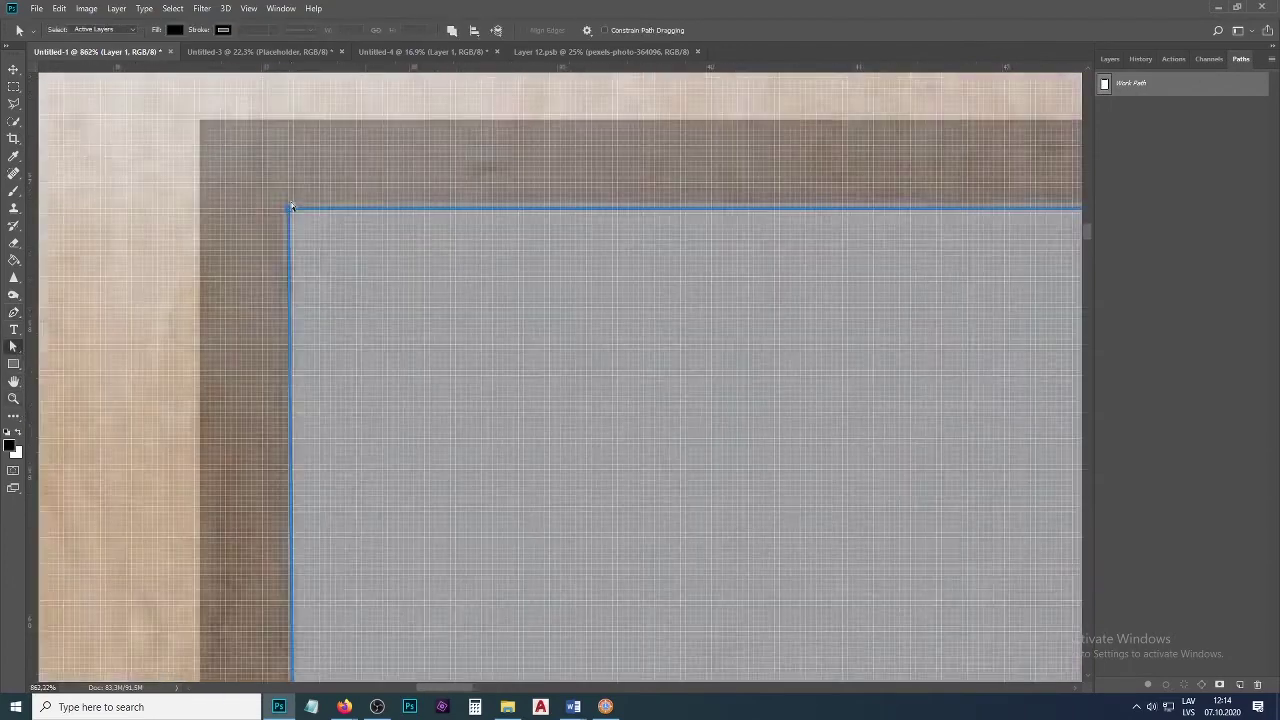
scroll(285, 207, down, 4)
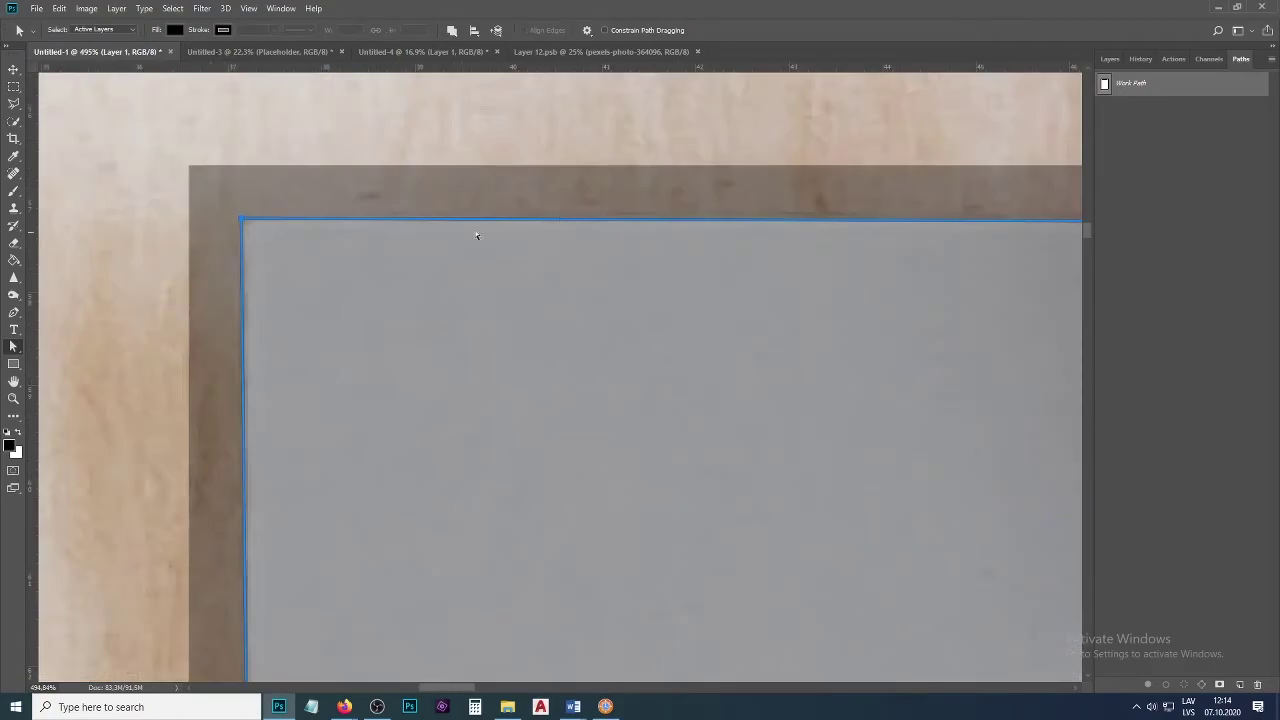
scroll(456, 256, down, 3)
scroll(855, 248, up, 7)
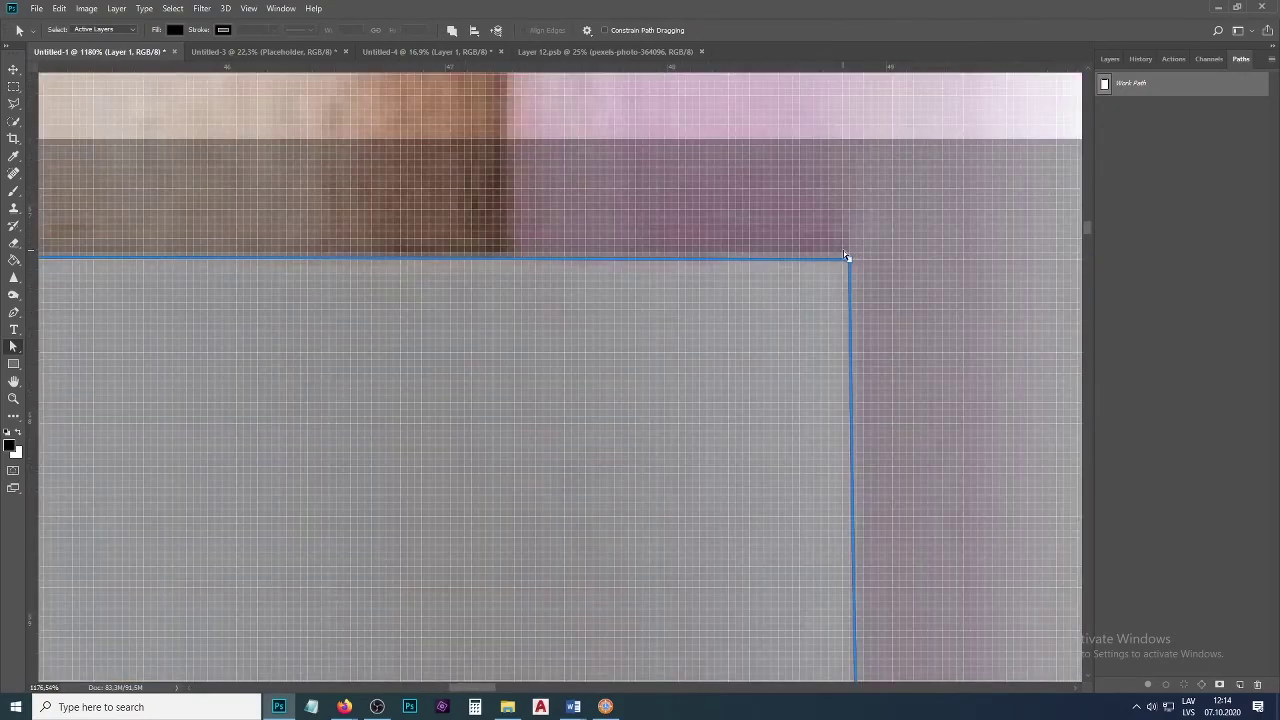
scroll(855, 266, down, 12)
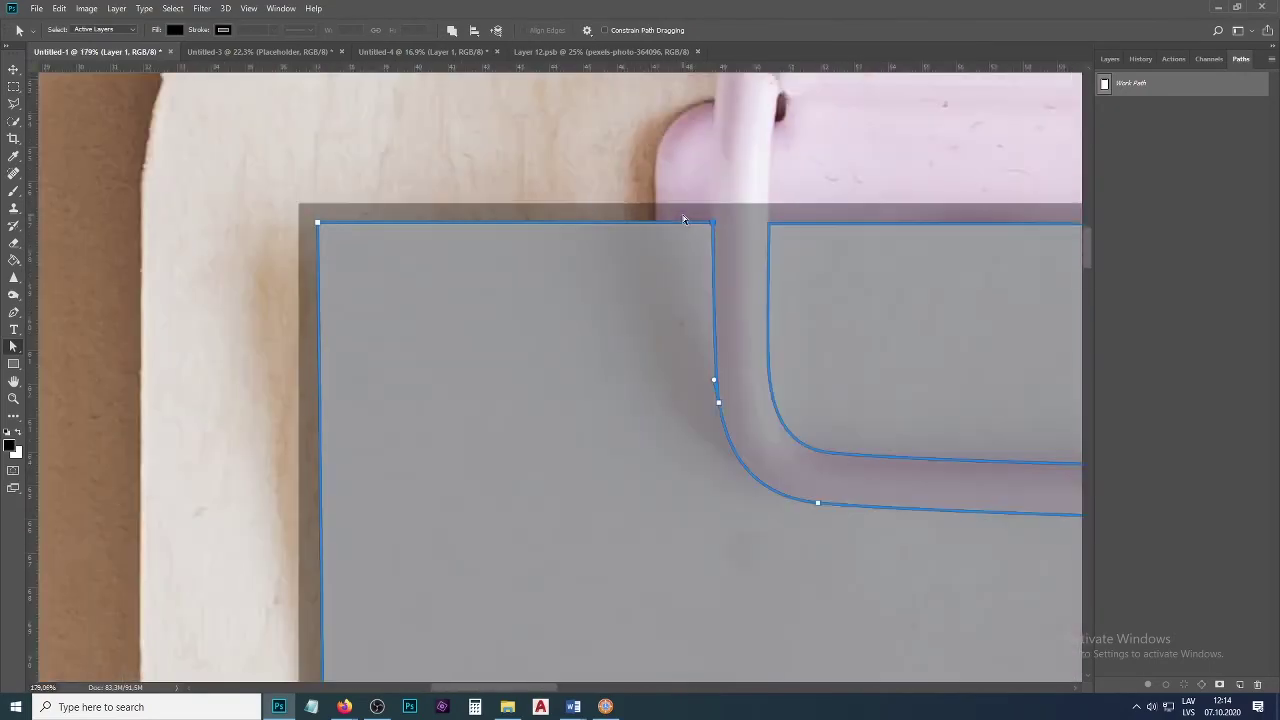
Load the work path as a selection, mask the black rectangle layer with it, and check the edges around the clip.
key(ctrl+Return)
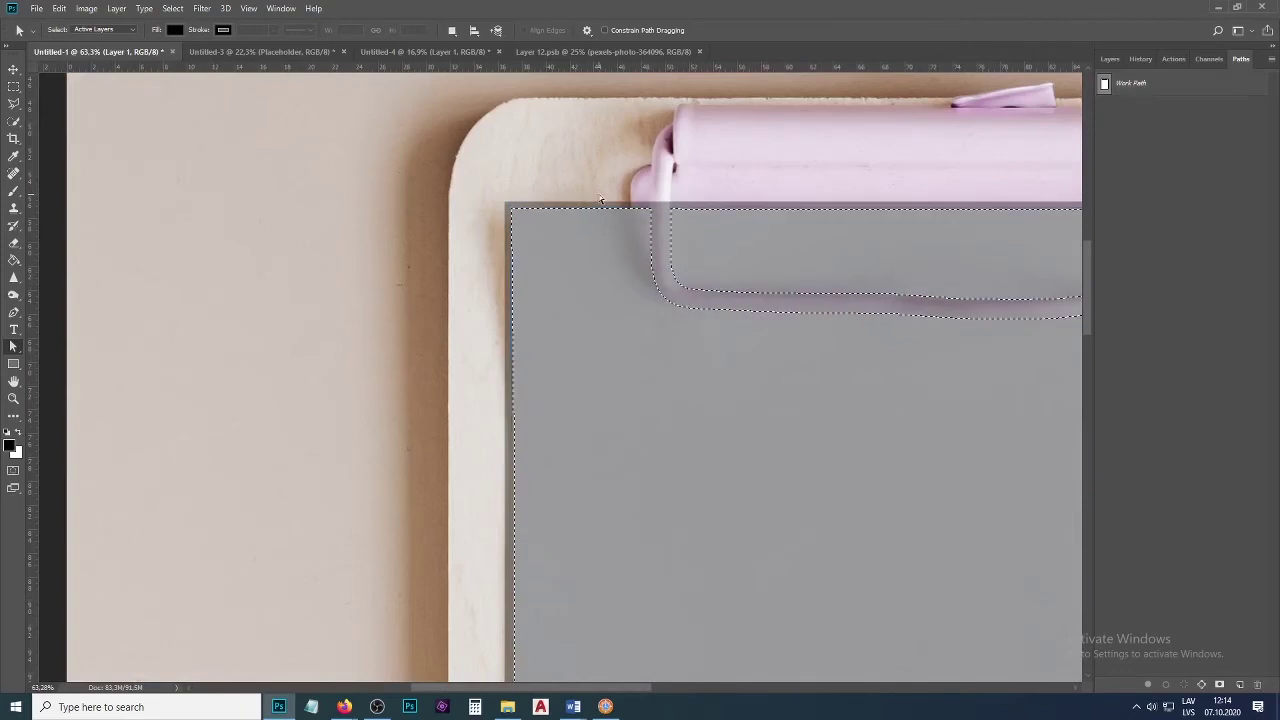
click(1110, 60)
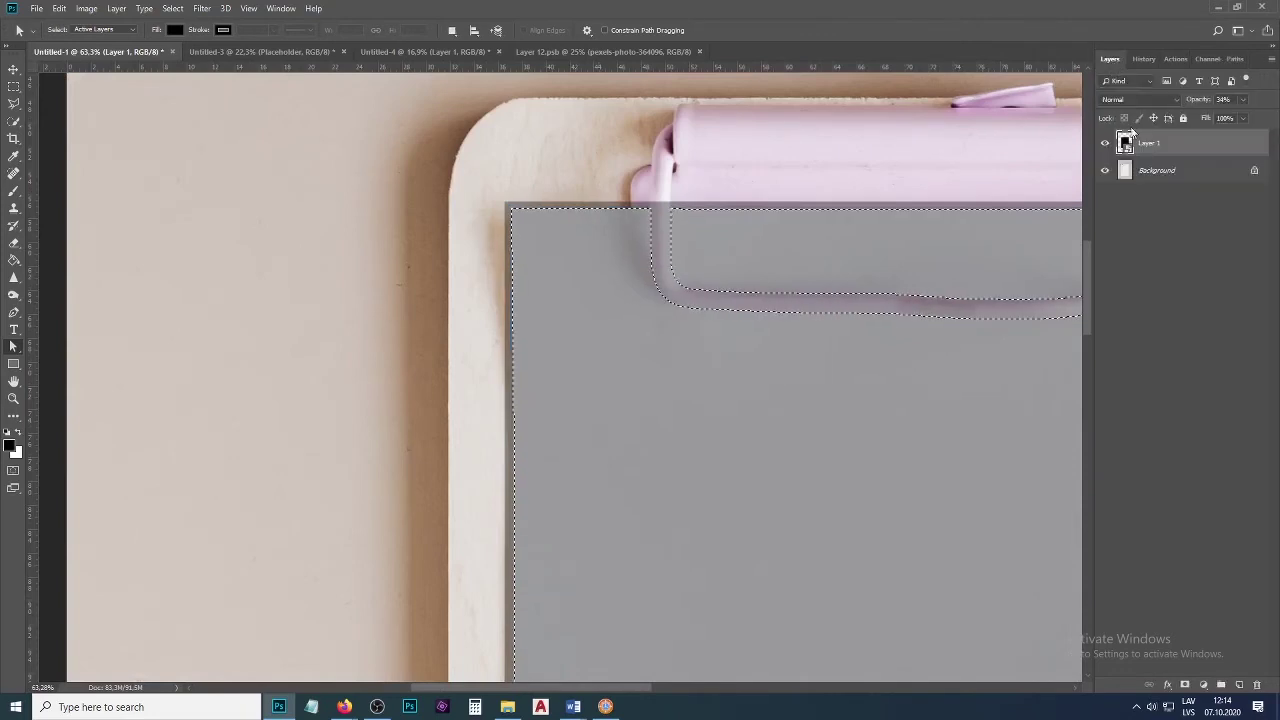
click(1185, 685)
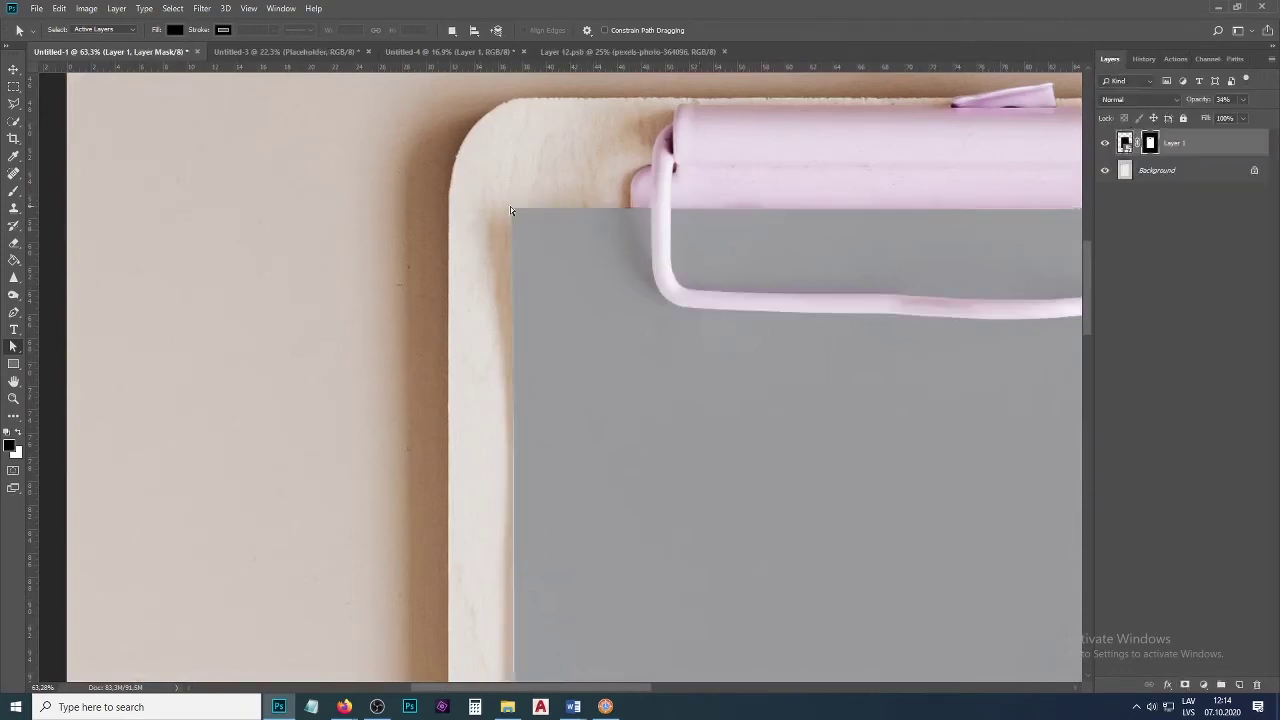
scroll(510, 206, up, 3)
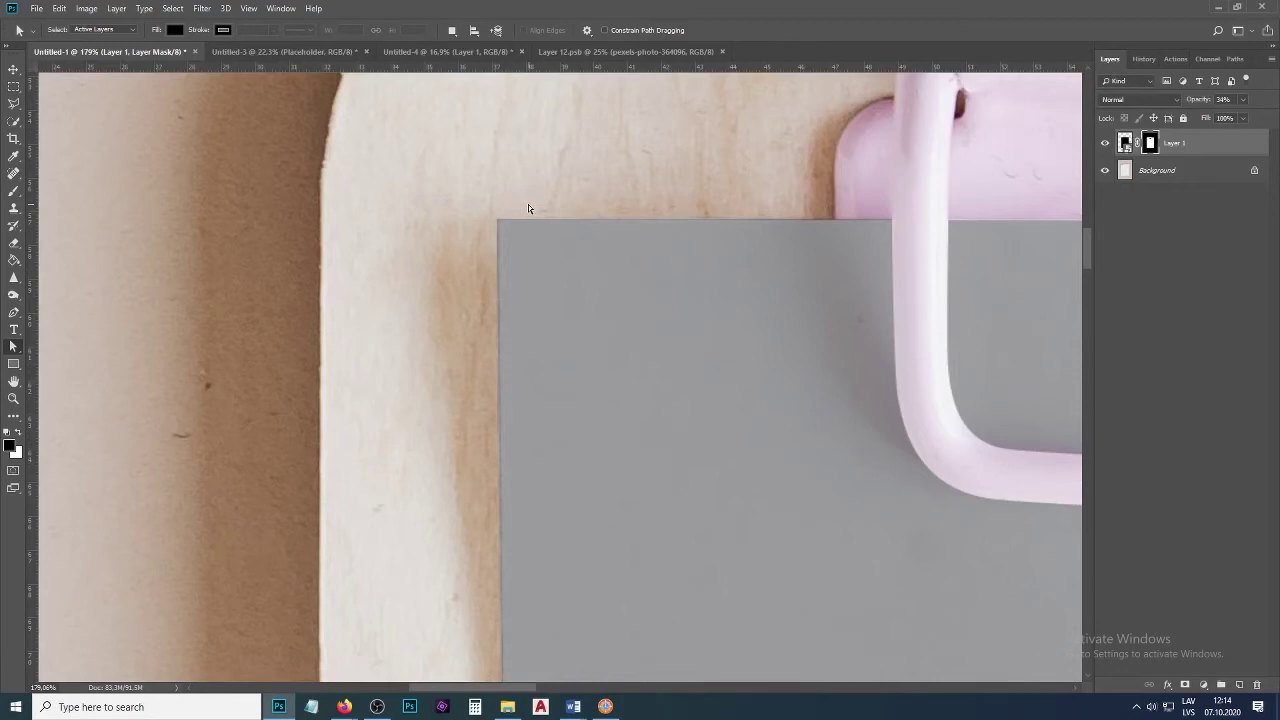
scroll(528, 204, down, 5)
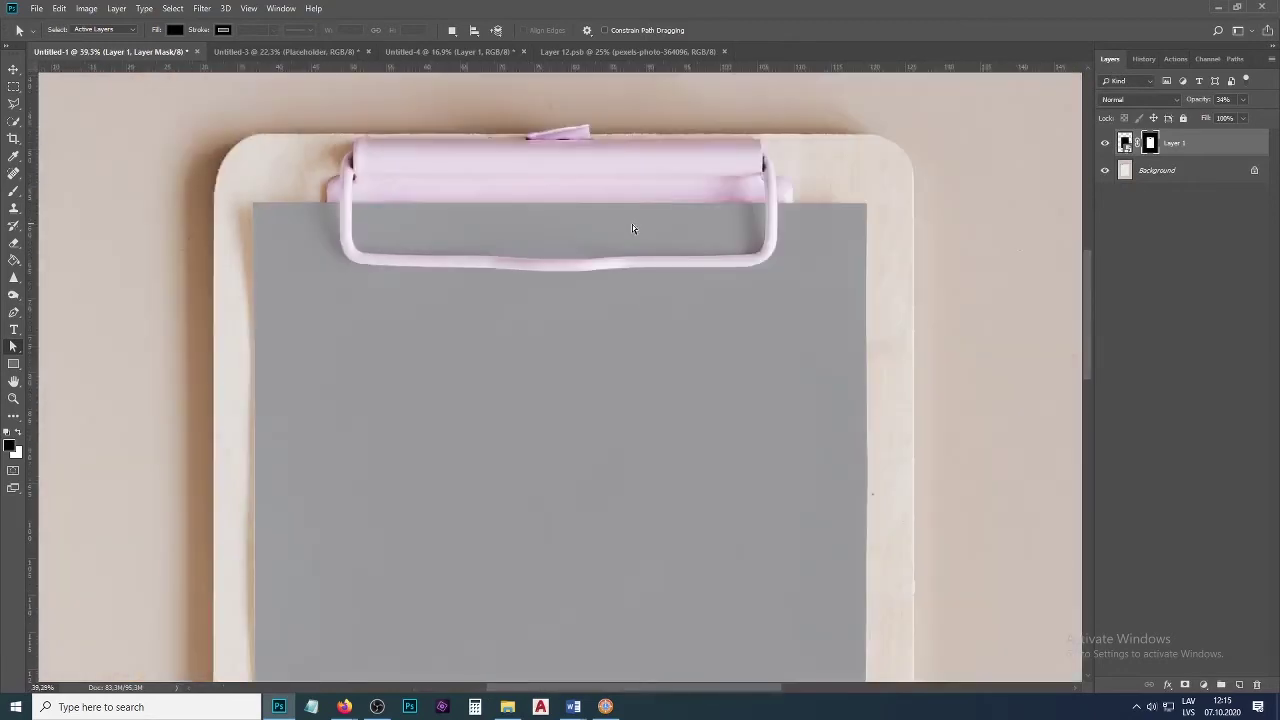
key(ctrl+0)
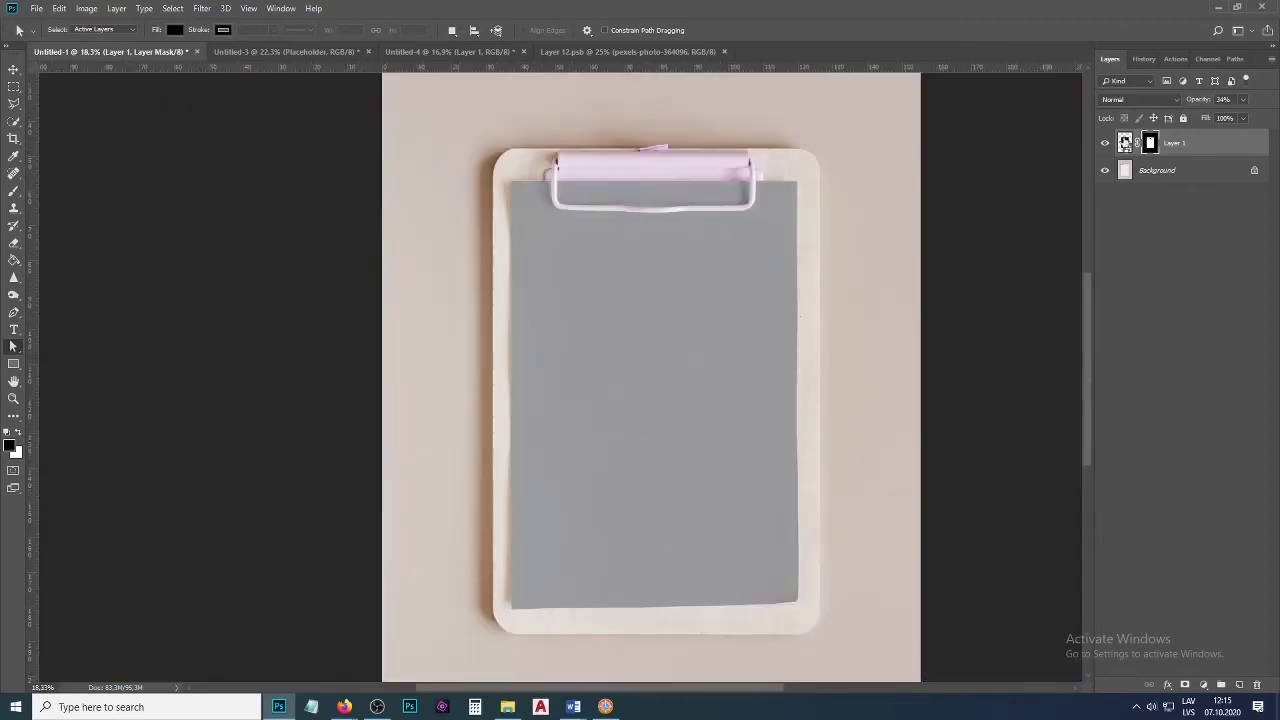
Place pexels-photo-364096.jpeg into the clipboard layer's smart object, save it, and return to the clipboard mockup.
key(alt+Tab)
drag(270, 215, 322, 635)
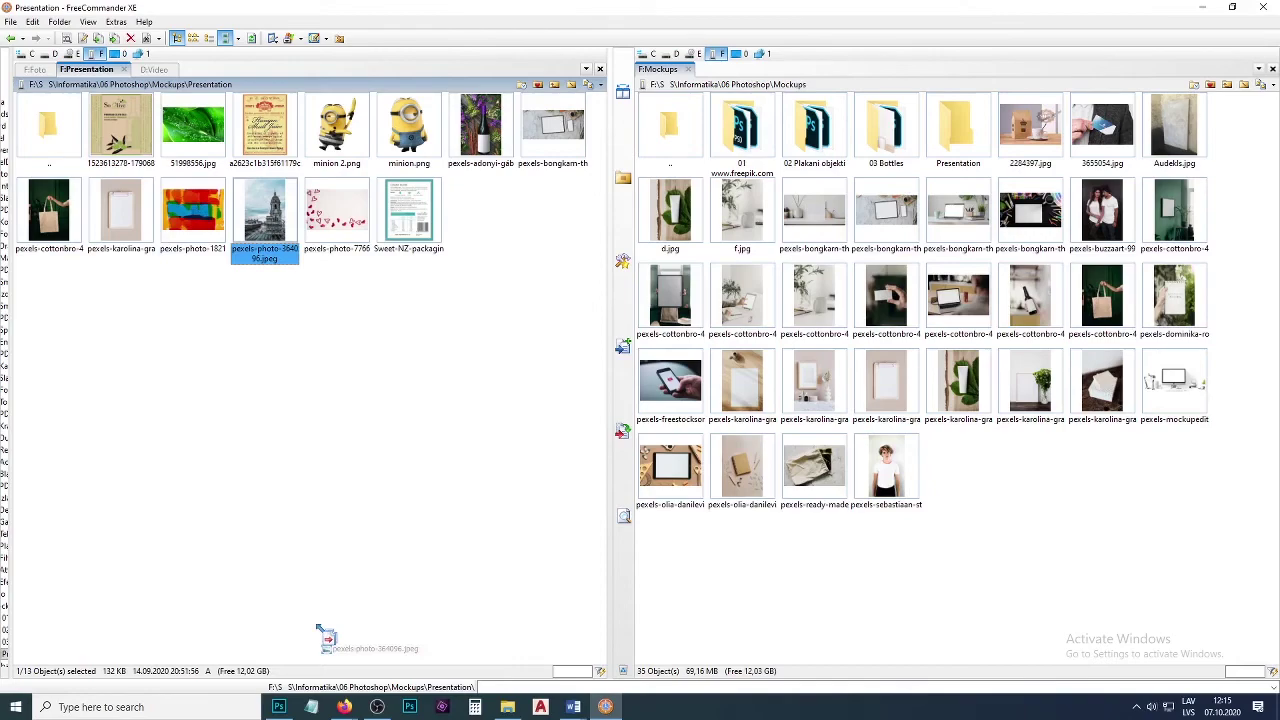
drag(322, 635, 762, 379)
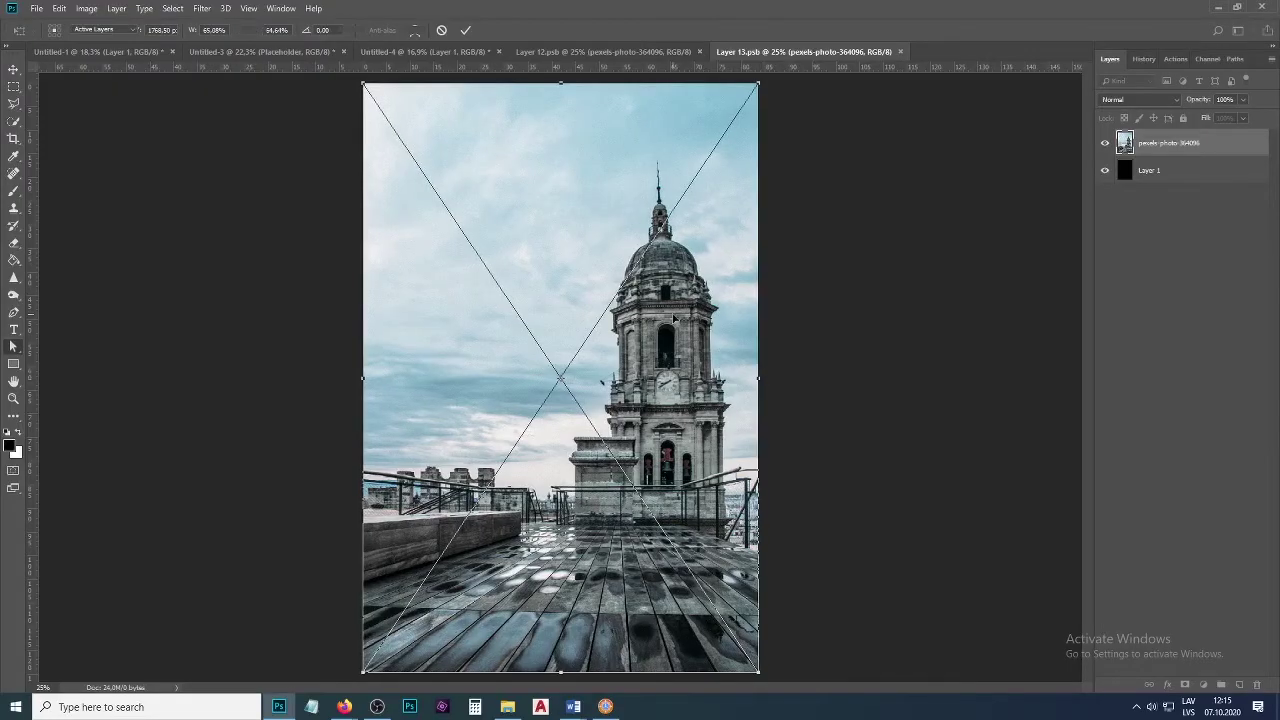
key(Return)
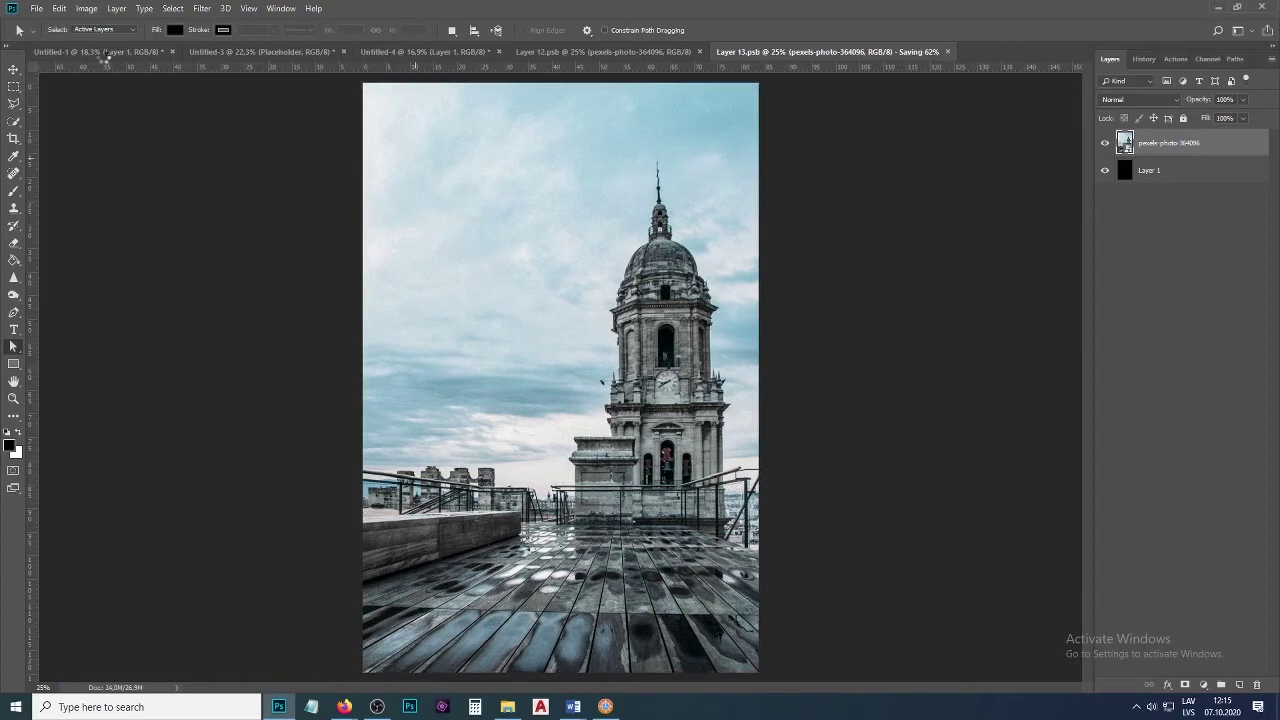
click(104, 52)
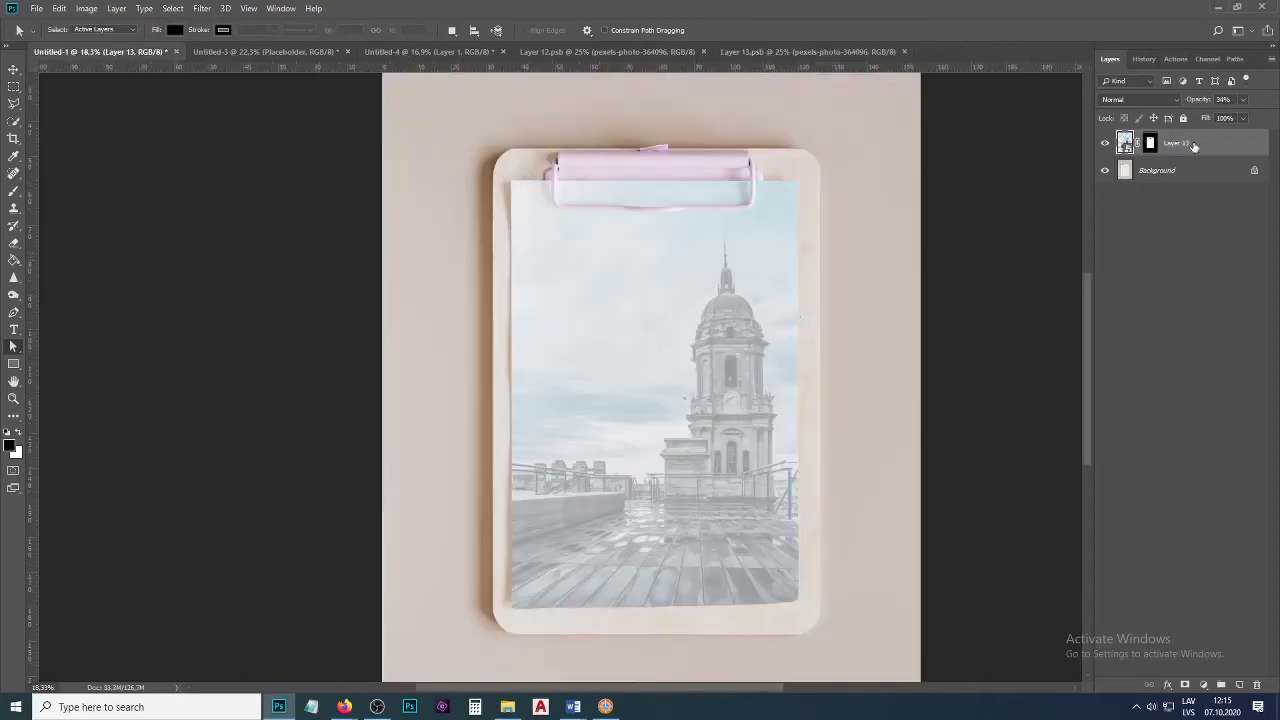
Set the clipboard photo layer's opacity to 100% and its blend mode to Multiply.
click(1222, 99)
text(100)
key(Return)
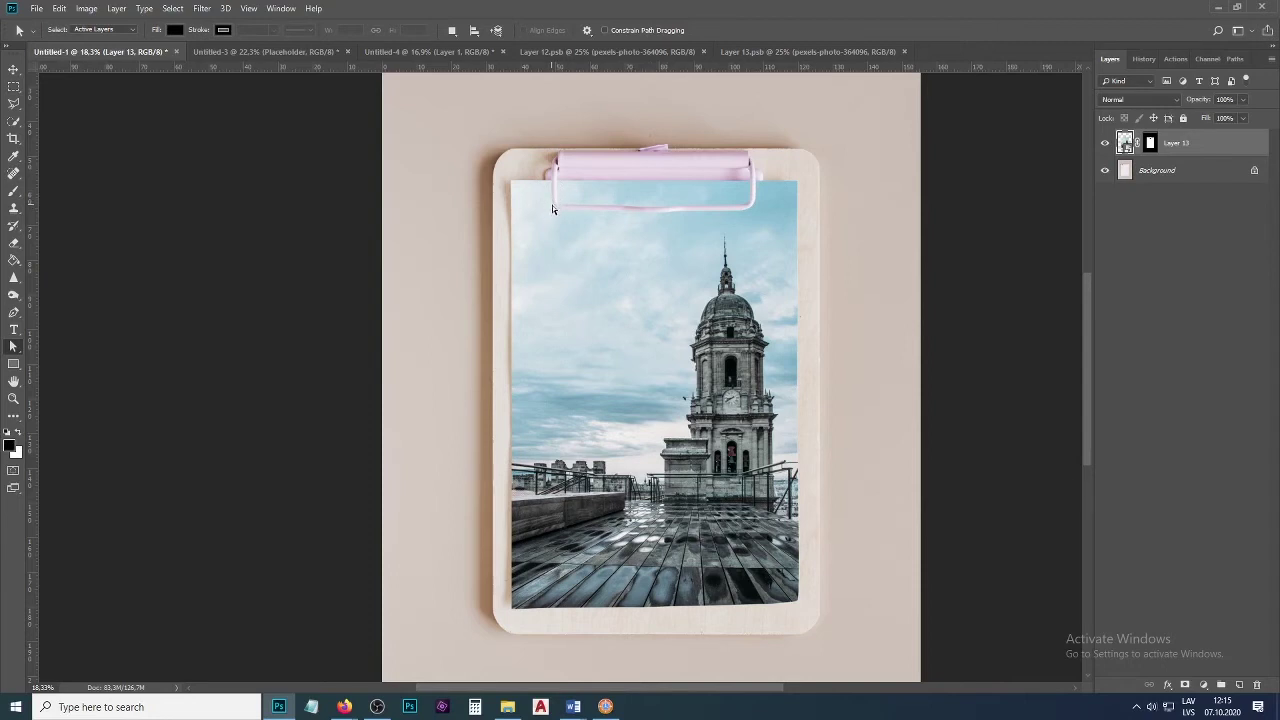
click(1142, 100)
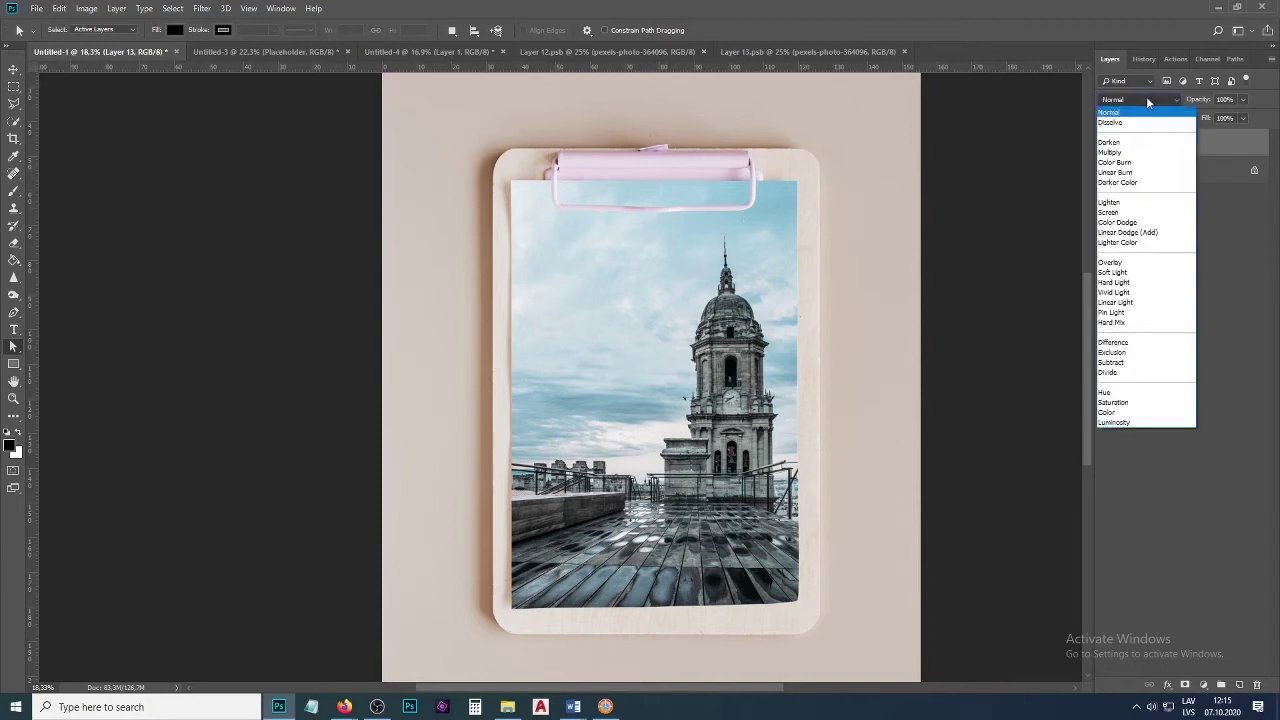
click(1116, 152)
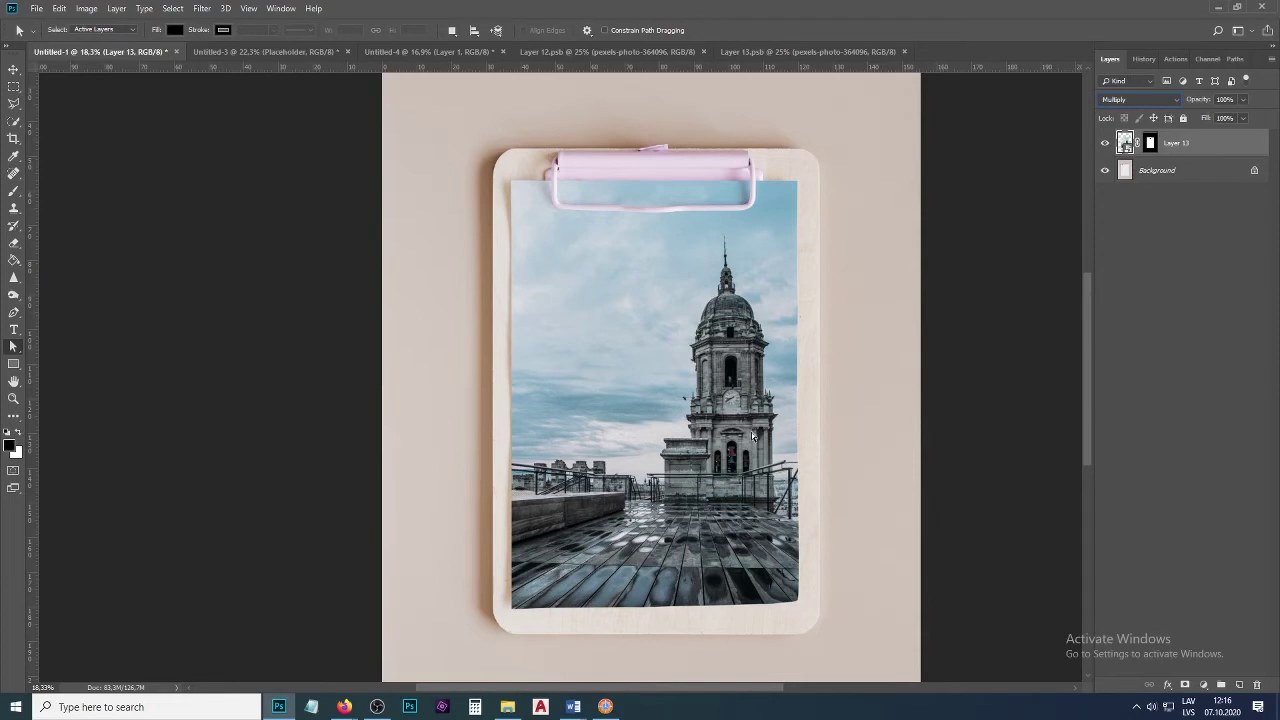
In the tote bag document, delete the Placeholder layer and the L+Sh group, then close Layer 13.psb.
click(259, 51)
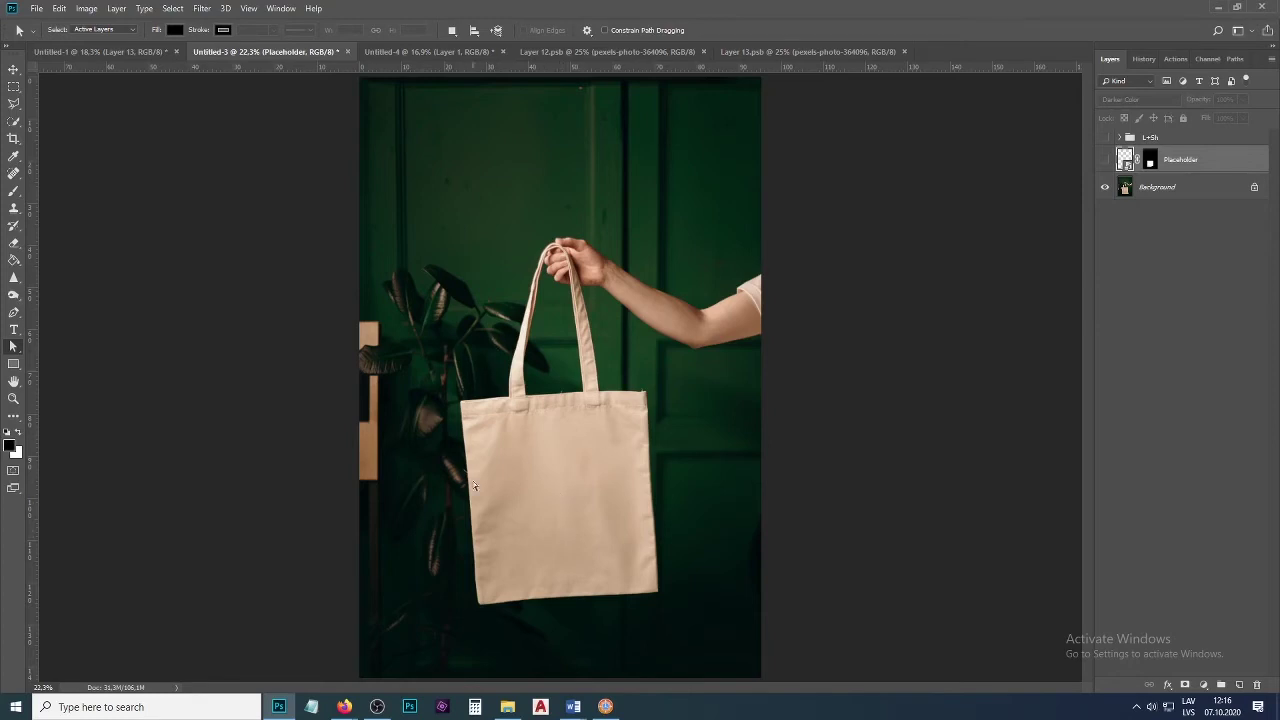
click(1105, 159)
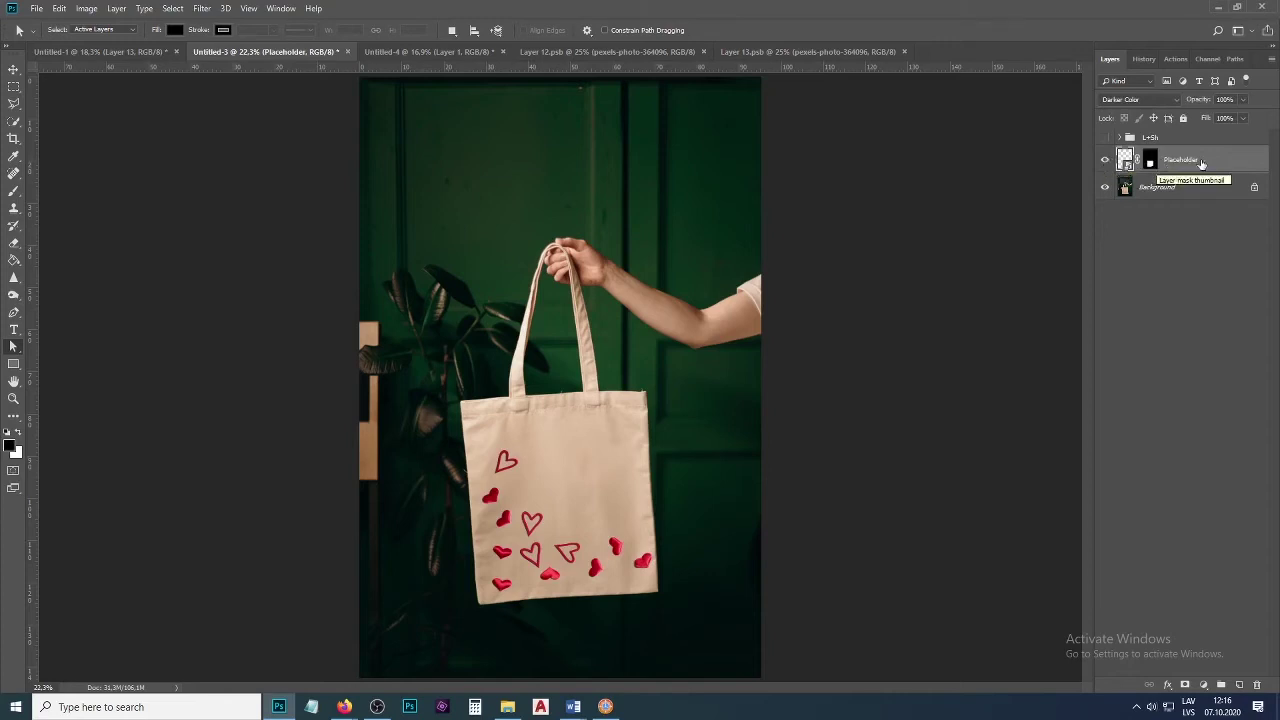
drag(1167, 167, 1257, 684)
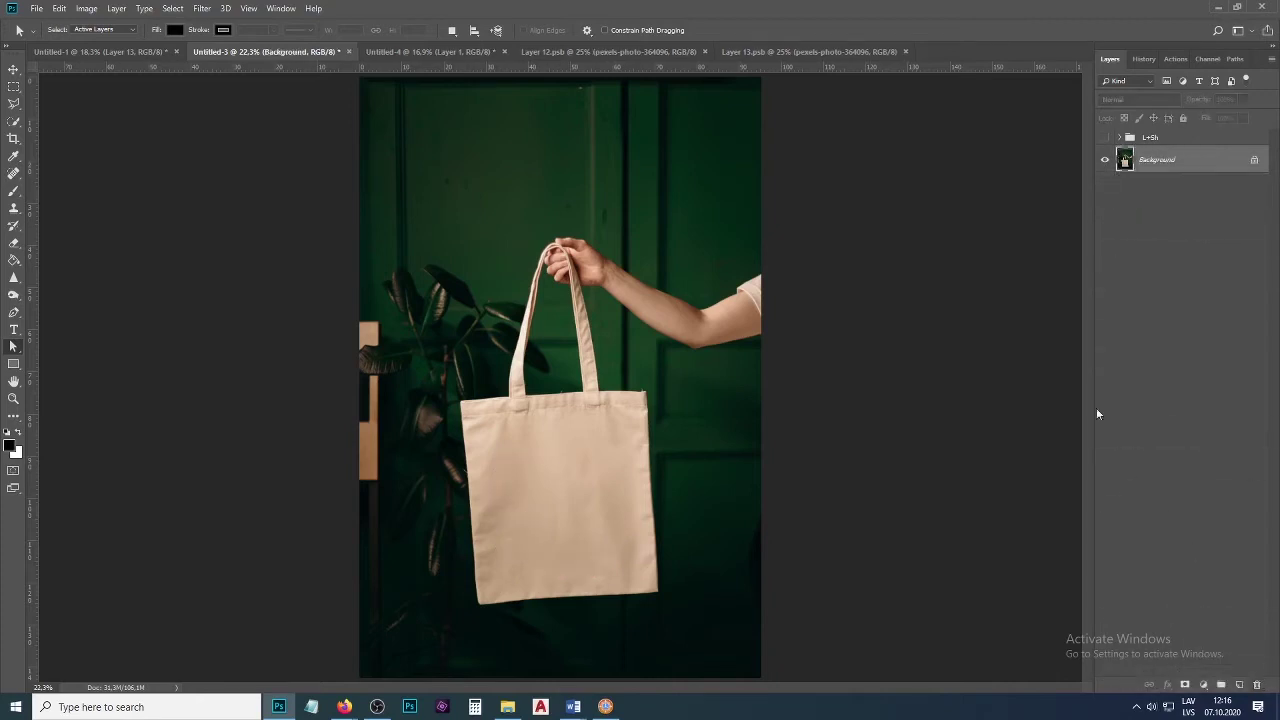
drag(1150, 137, 1257, 684)
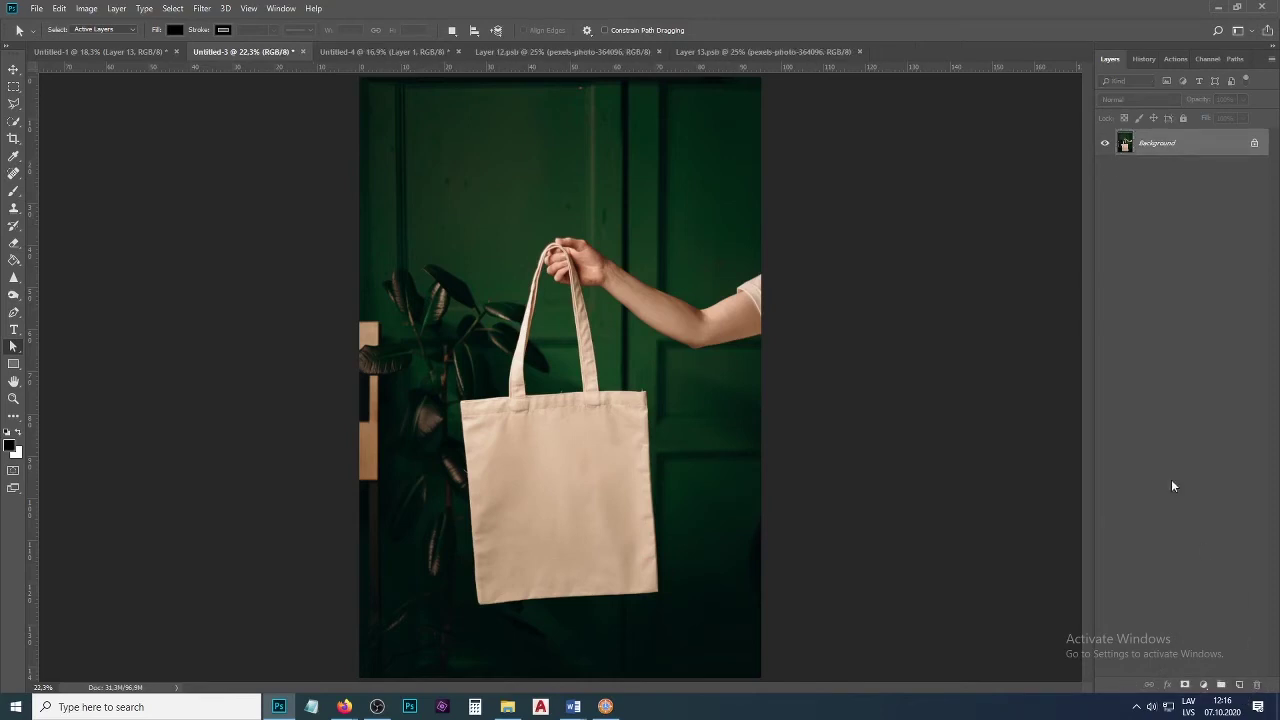
click(860, 51)
Fill a rectangular selection over the bag's front with black on a new layer and convert that layer to a smart object.
scroll(560, 639, up, 3)
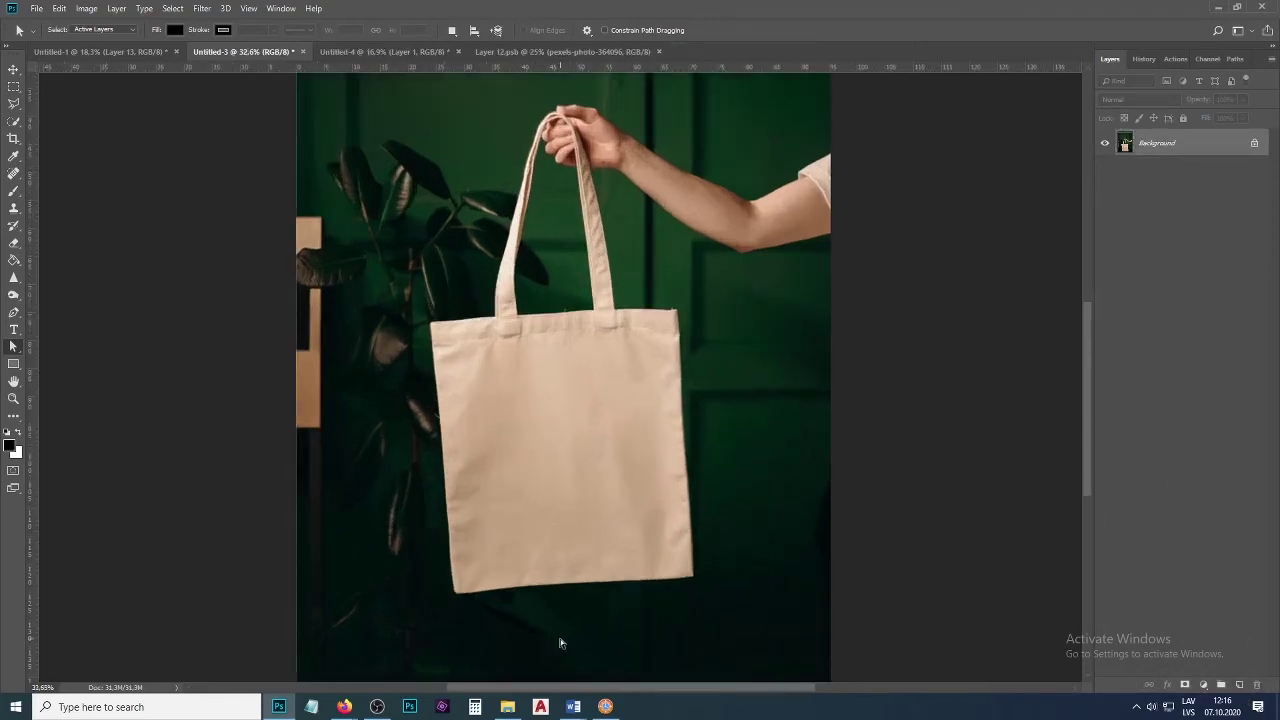
click(14, 86)
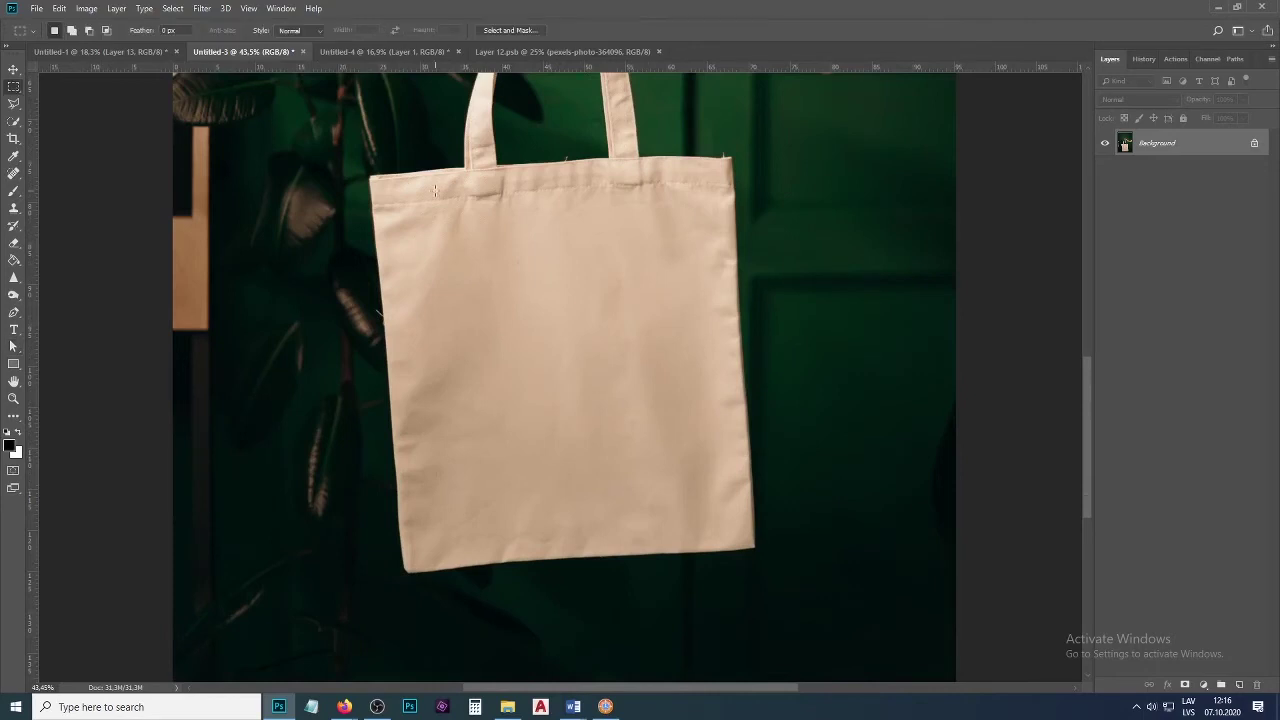
mouse_move(386, 189)
mouse_down()
mouse_move(580, 523)
mouse_move(748, 558)
mouse_up()
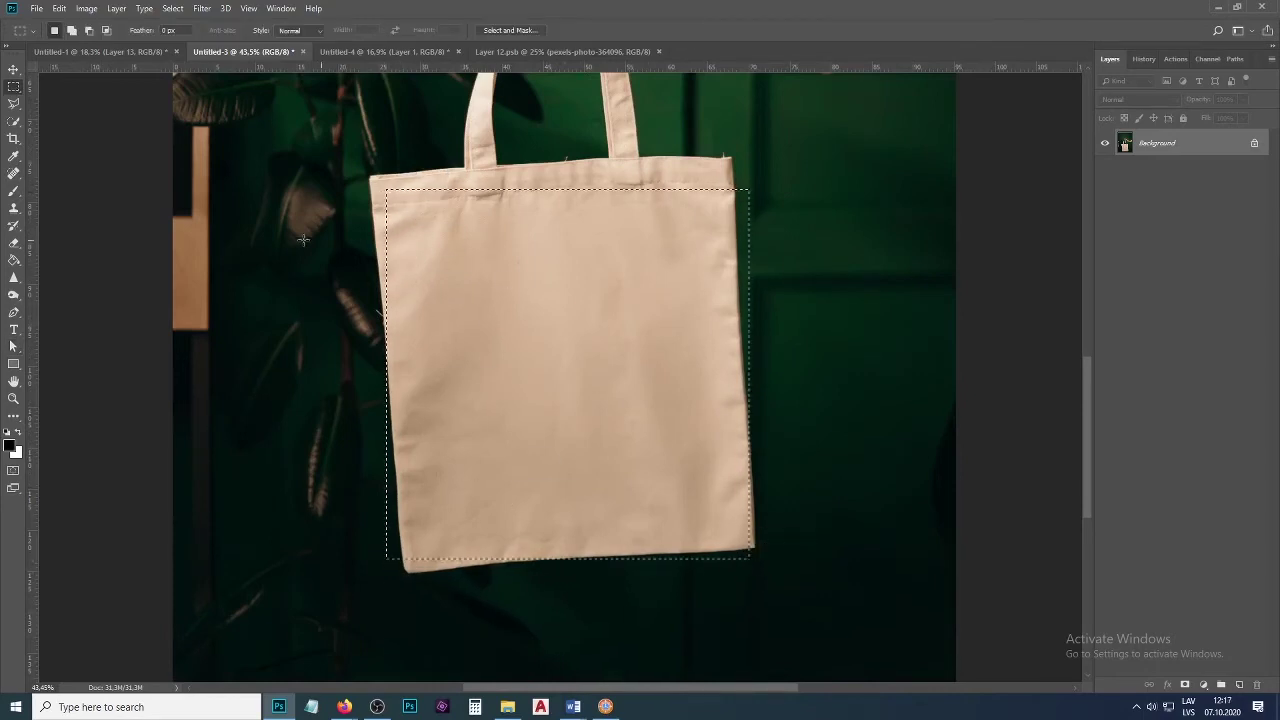
click(14, 260)
key(ctrl+shift+alt+n)
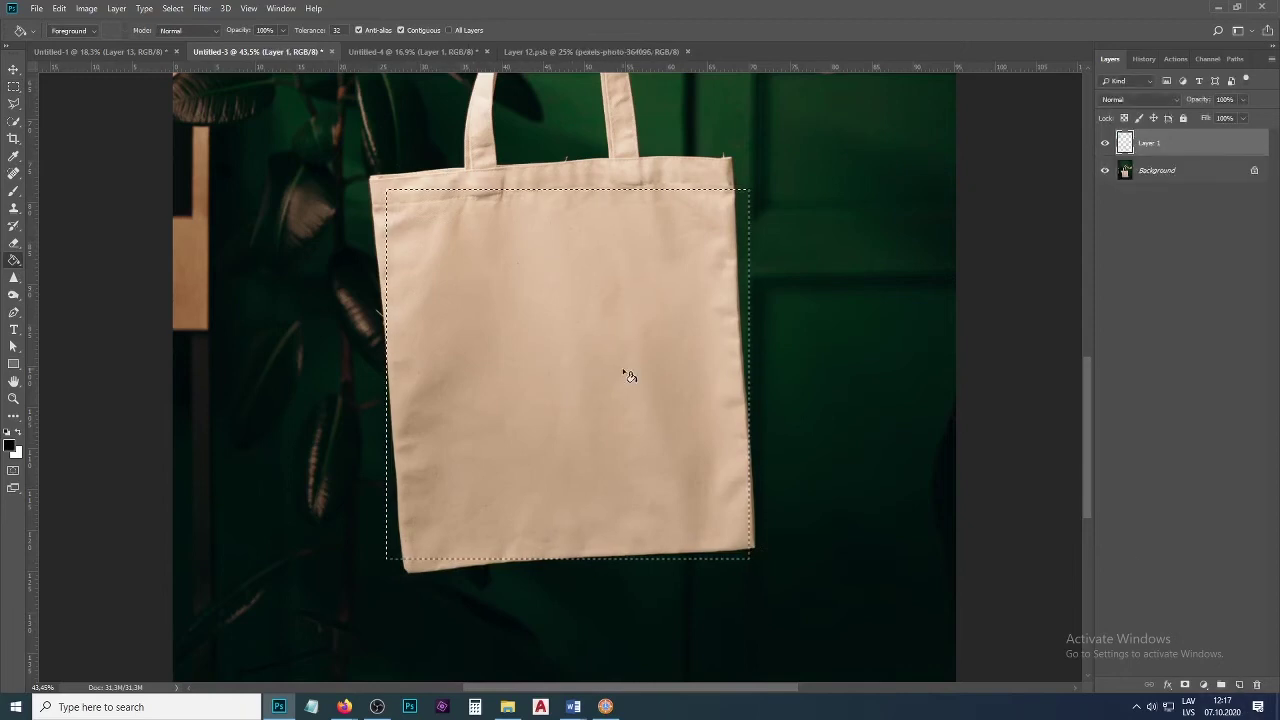
click(628, 372)
right_click(1183, 145)
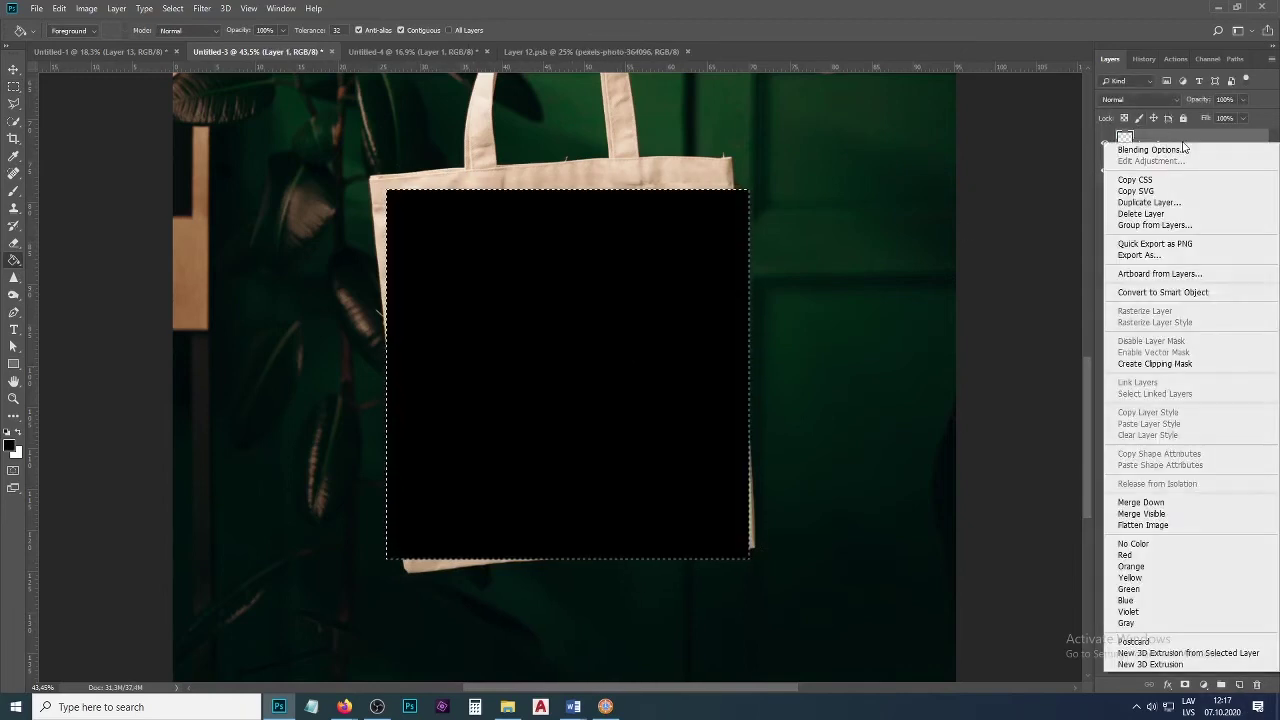
click(1163, 292)
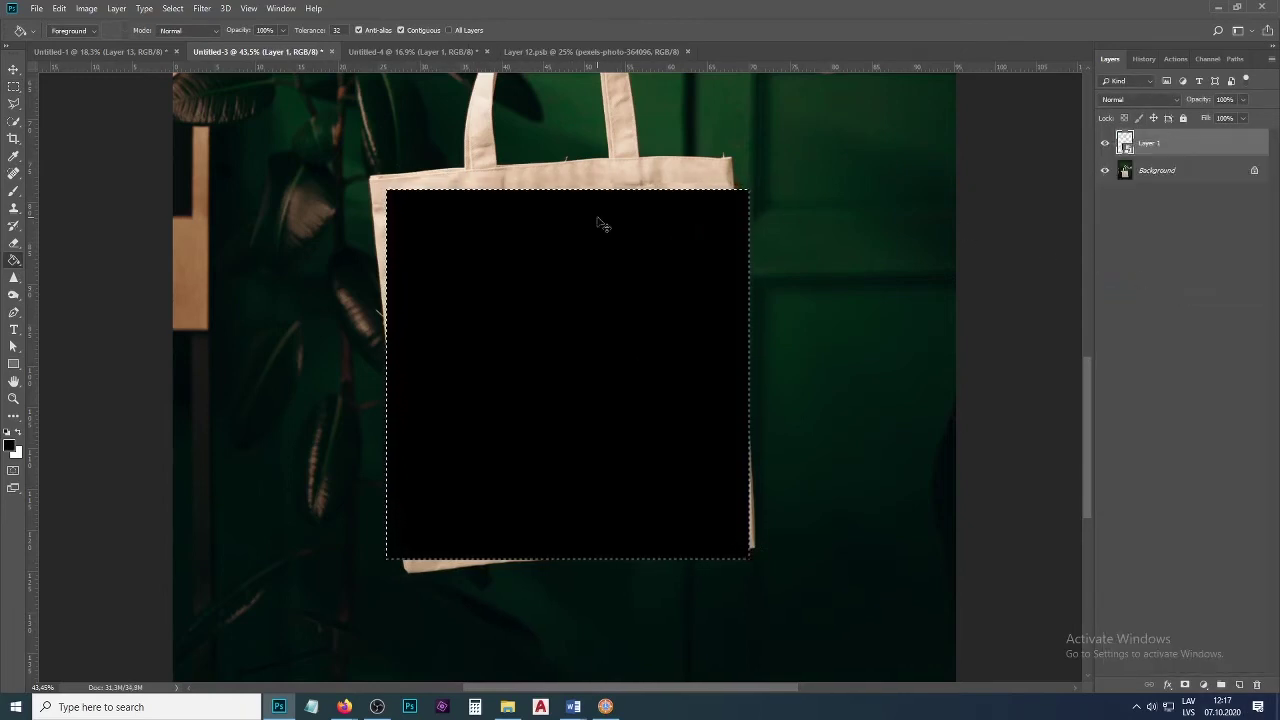
key(ctrl+d)
Lower the black smart object's opacity to 64% and distort its corners to match the slanted front of the tote bag.
key(ctrl+t)
right_click(589, 263)
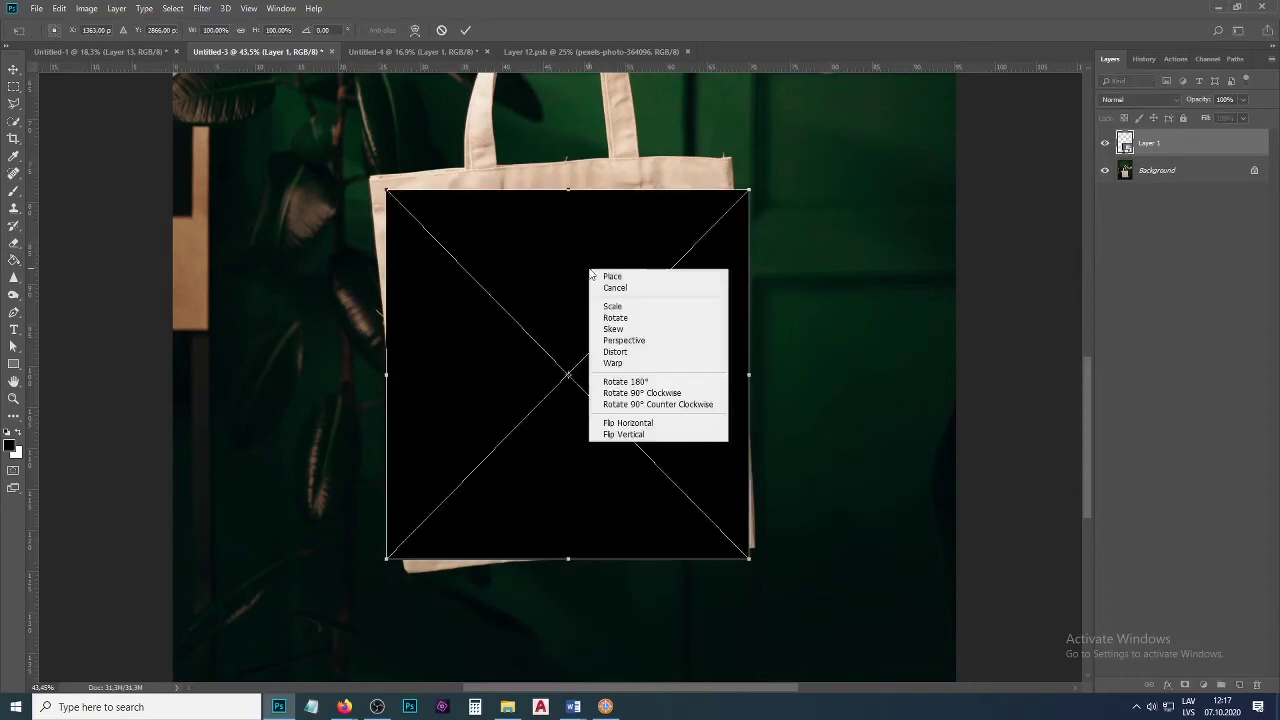
click(610, 350)
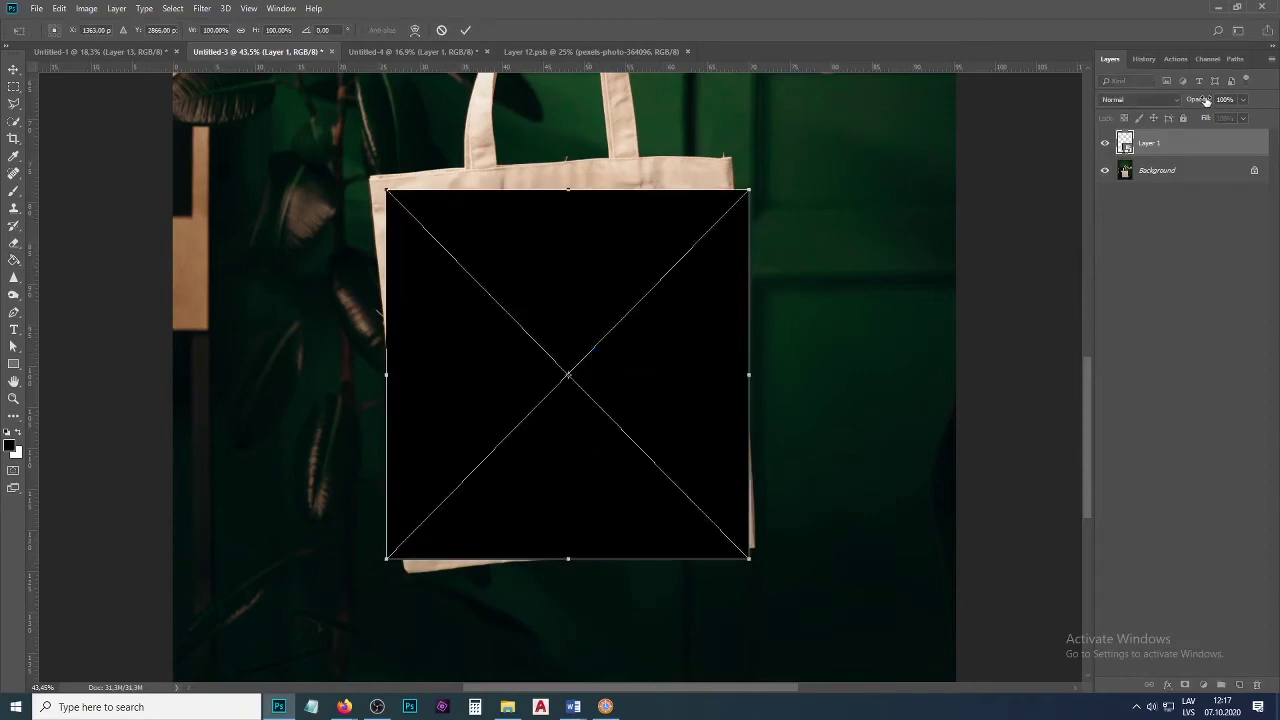
drag(1206, 101, 1190, 103)
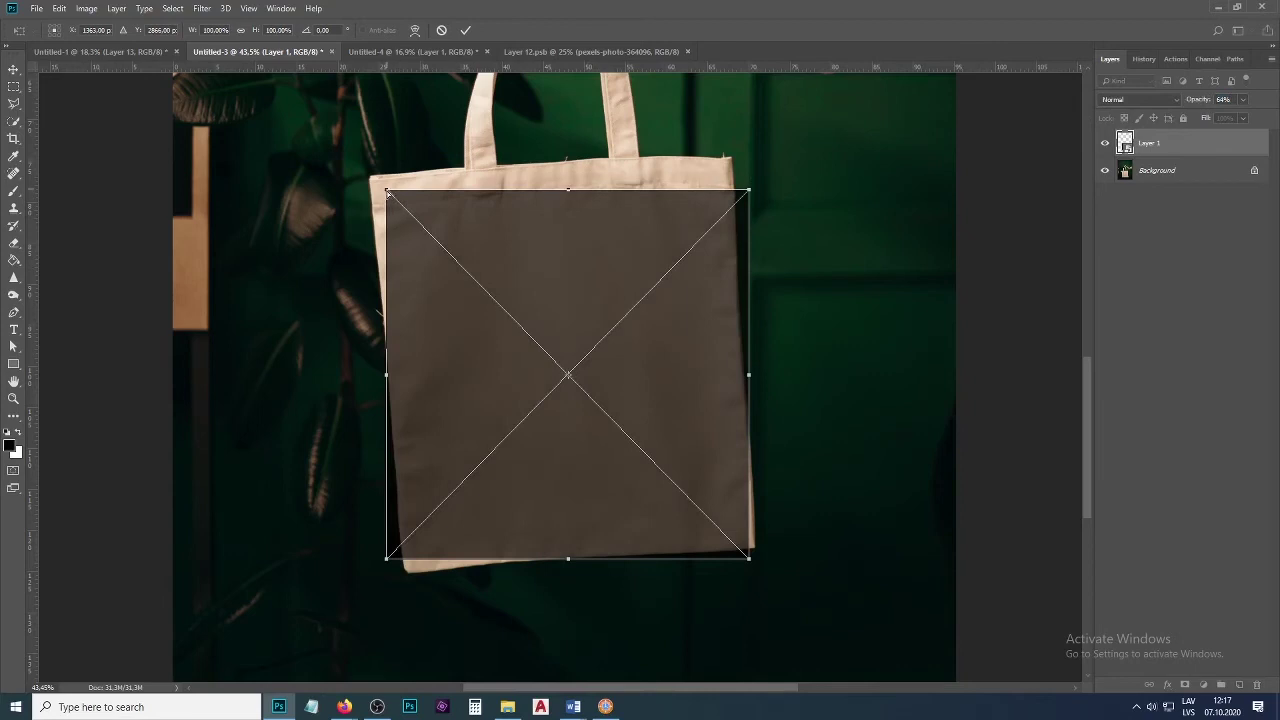
drag(388, 192, 389, 222)
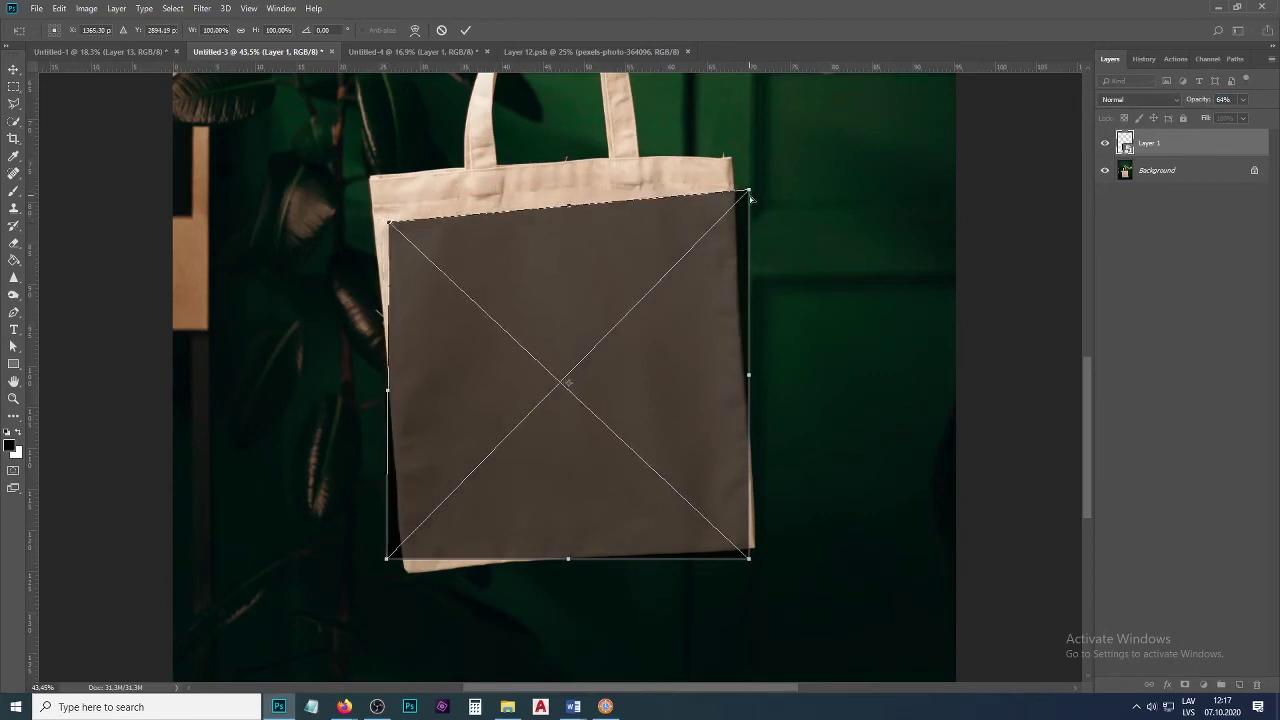
drag(751, 199, 718, 200)
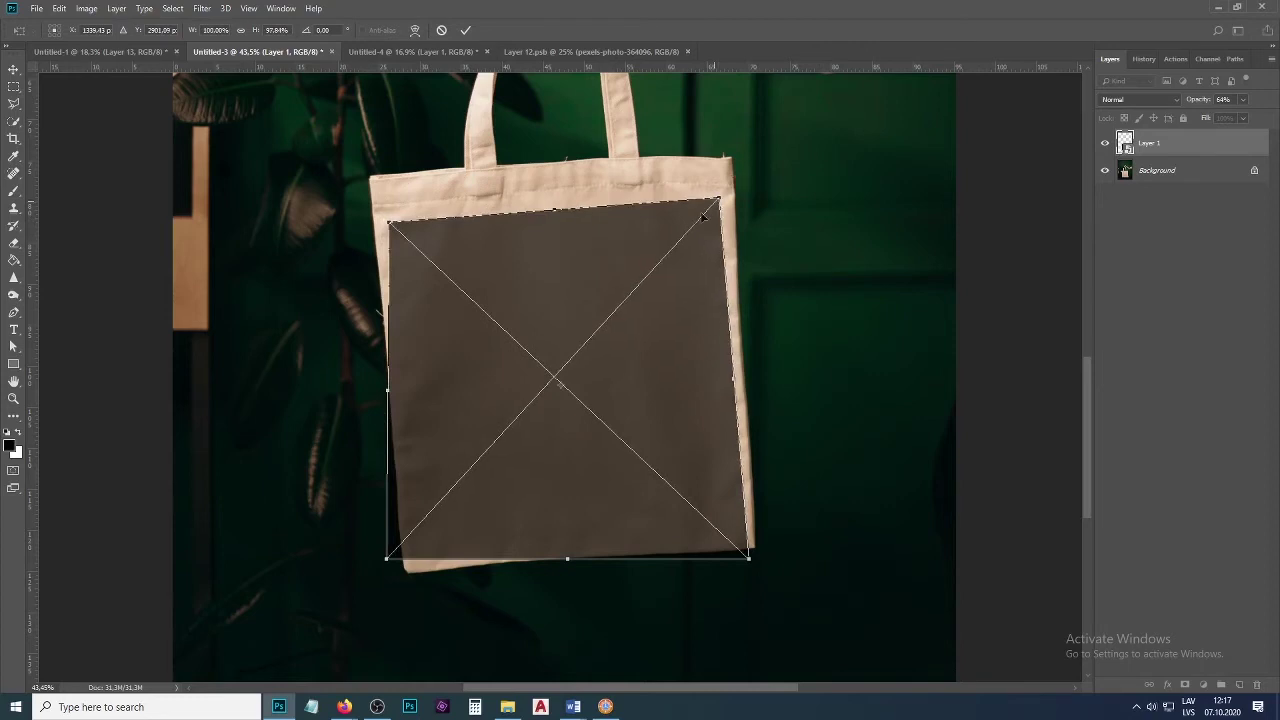
drag(388, 561, 417, 552)
drag(751, 561, 742, 530)
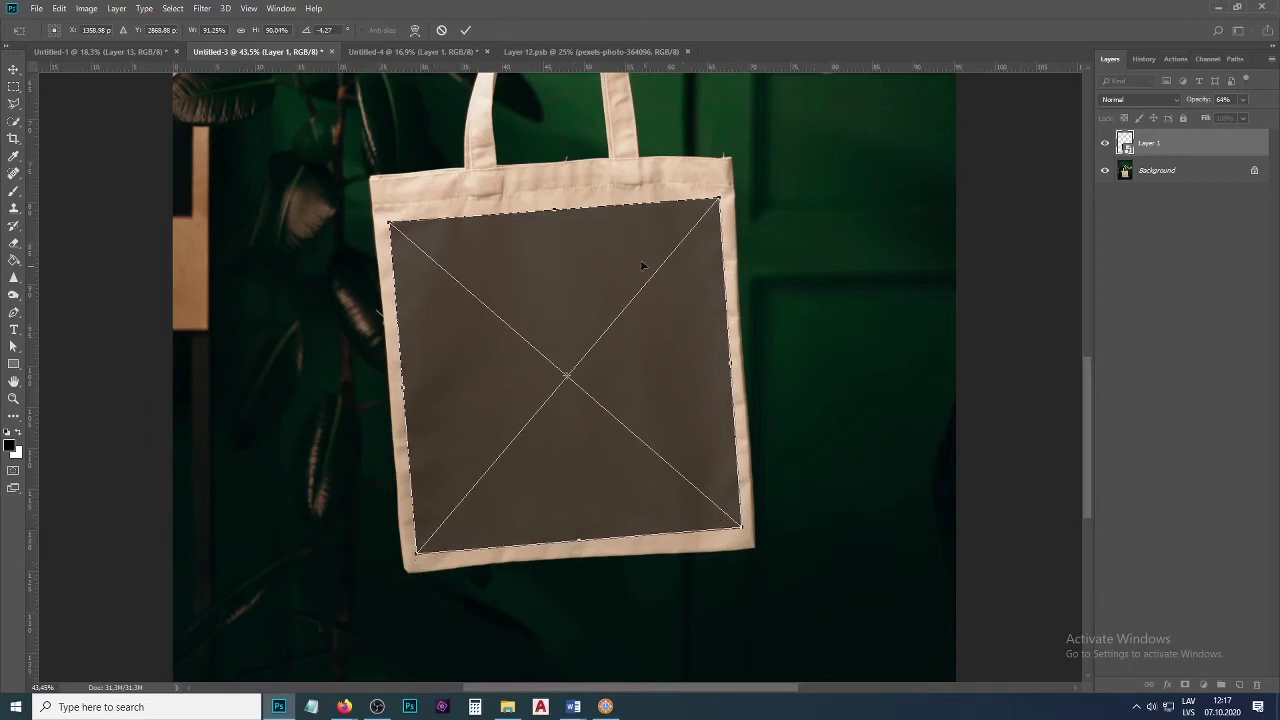
key(Return)
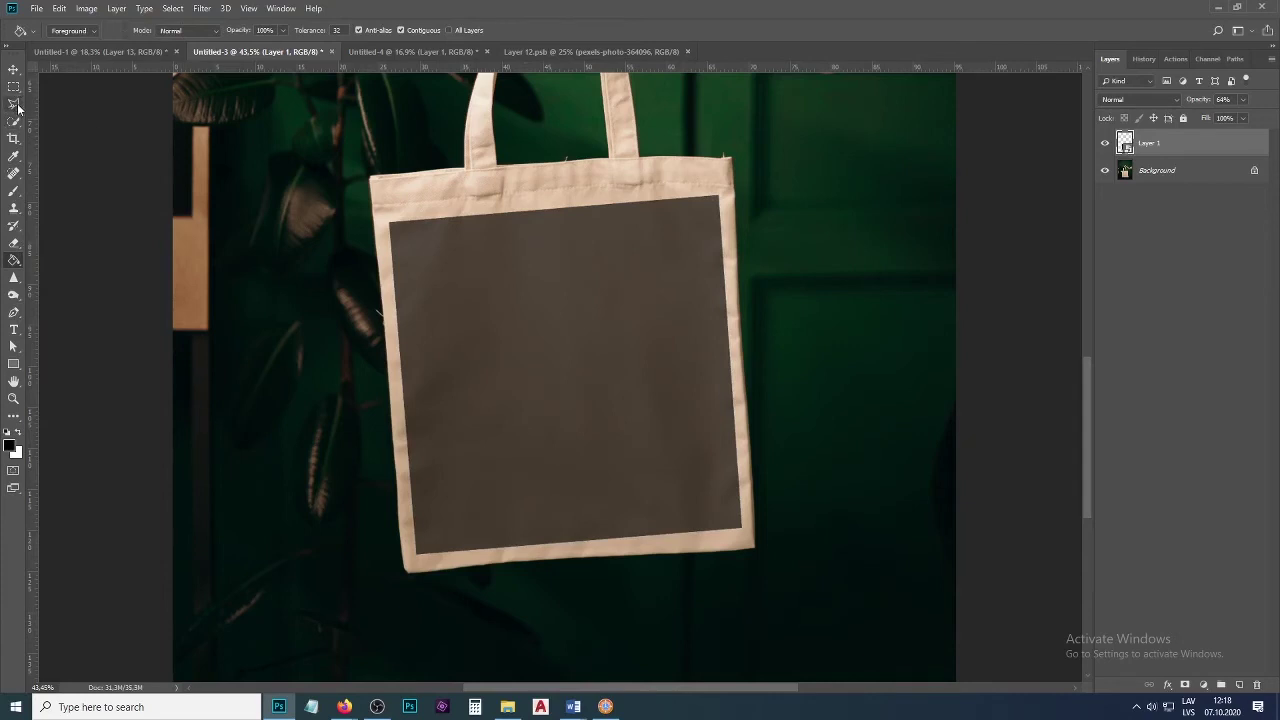
Mask the black smart object with a Polygonal Lasso outline that follows the fabric's slightly uneven edges, and set its opacity to 100%.
click(16, 105)
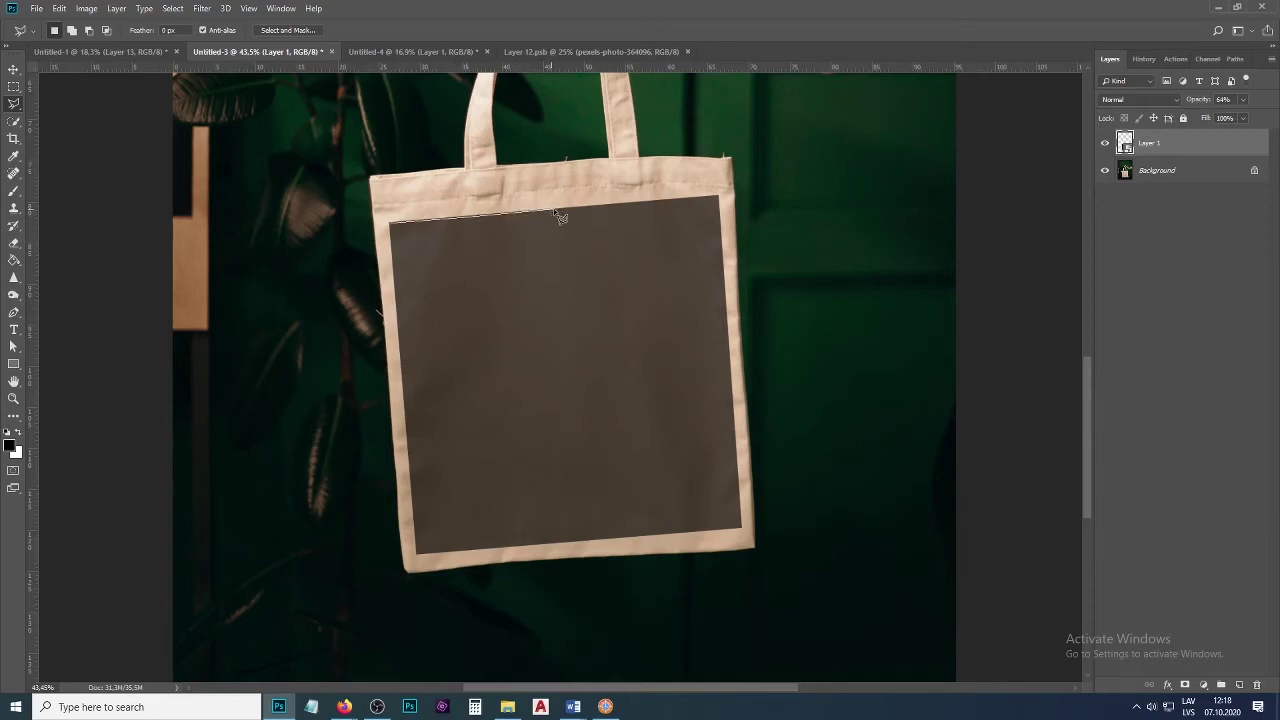
click(692, 204)
mouse_move(724, 216)
mouse_down()
mouse_move(740, 529)
mouse_move(442, 558)
mouse_move(450, 550)
mouse_move(417, 555)
mouse_move(419, 512)
mouse_up()
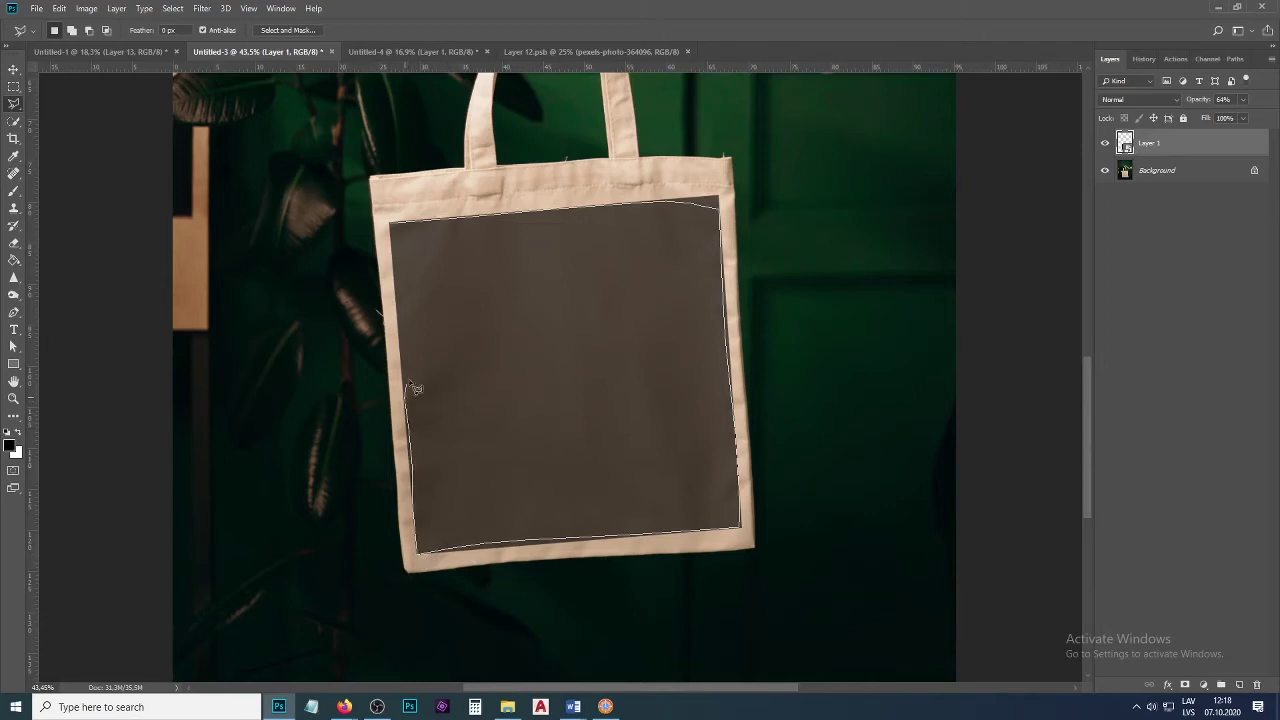
drag(405, 357, 403, 284)
drag(398, 240, 394, 226)
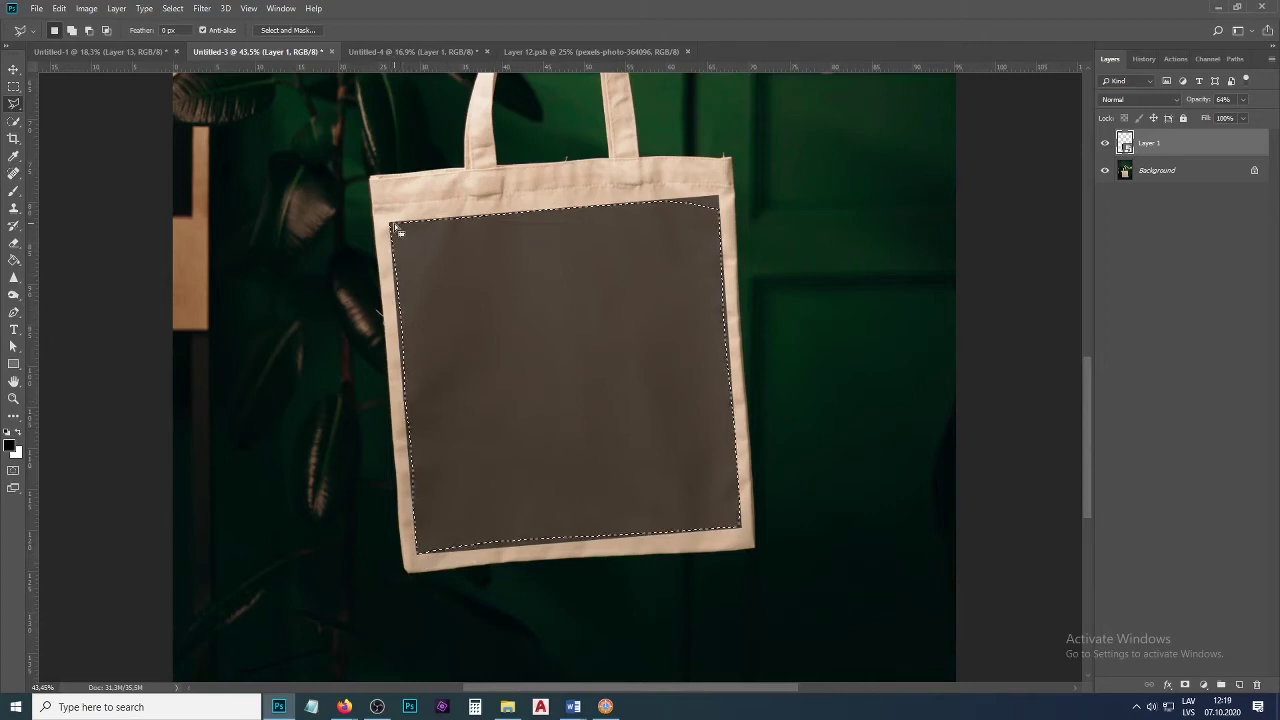
click(1185, 685)
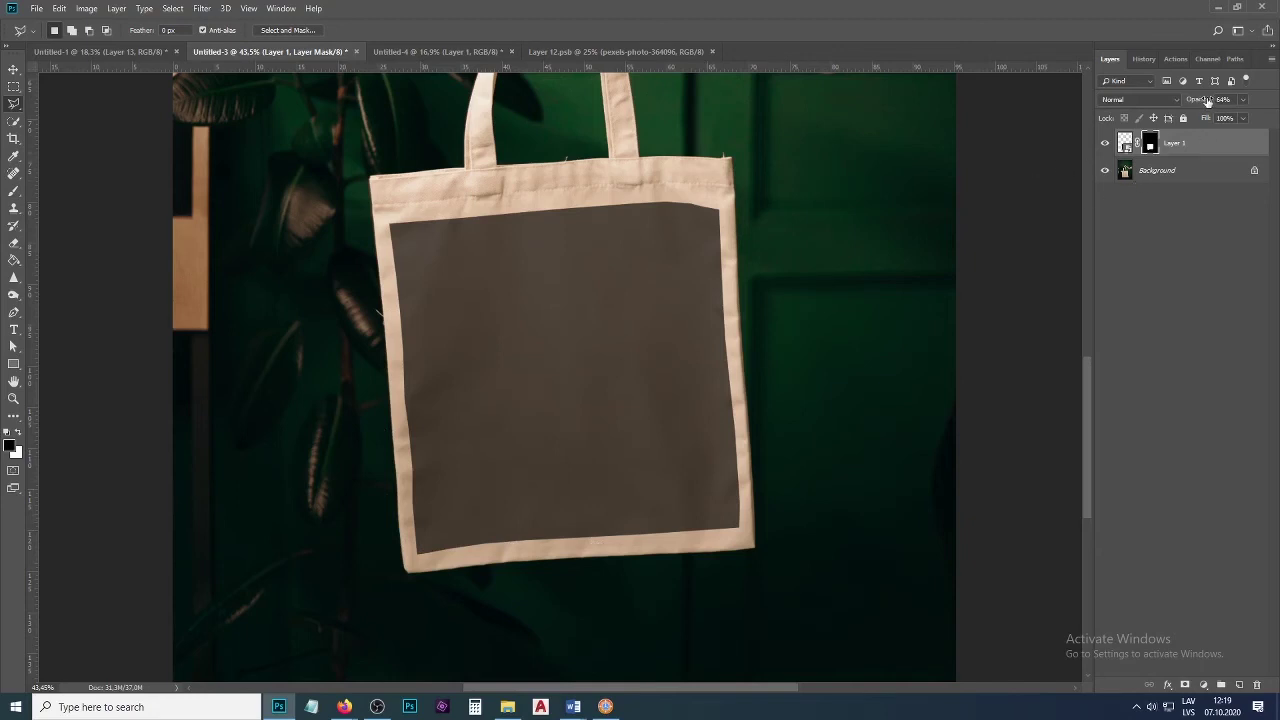
drag(1207, 100, 1245, 100)
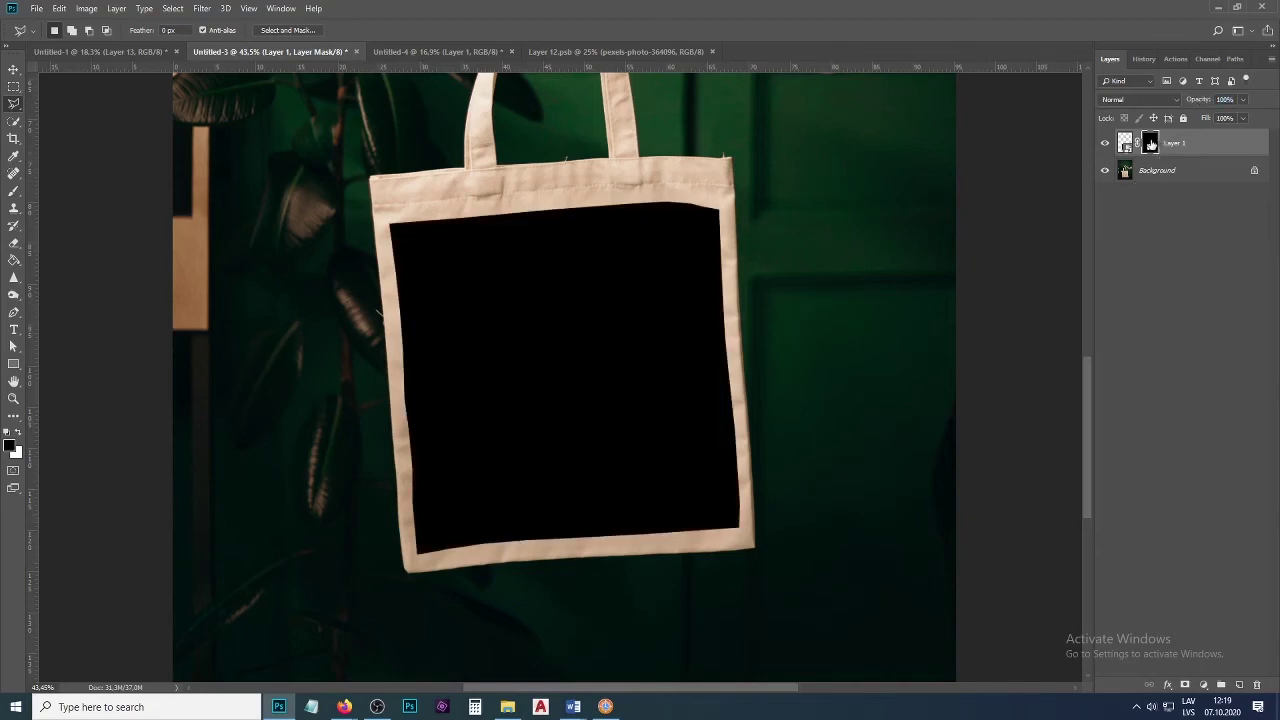
Place pexels-photo-776635 in the bag layer's smart object, stretched to fill the canvas, then save it and return to the tote bag mockup.
double_click(1125, 143)
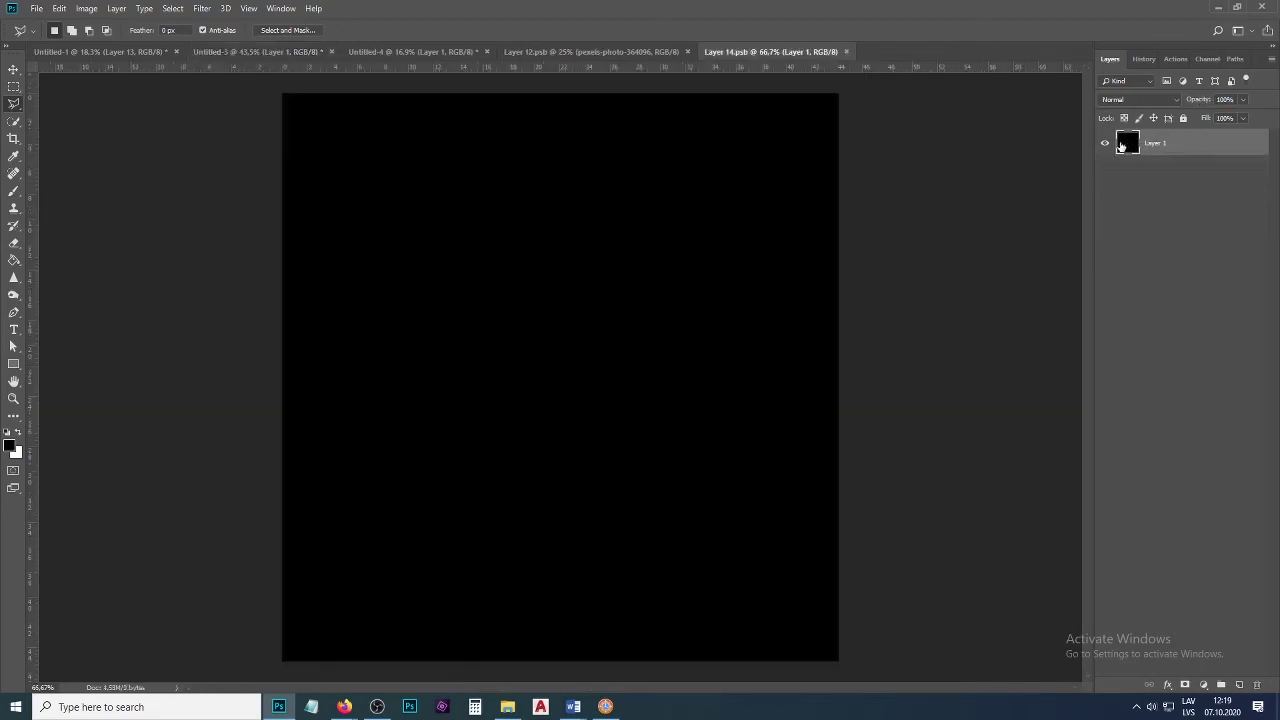
click(605, 707)
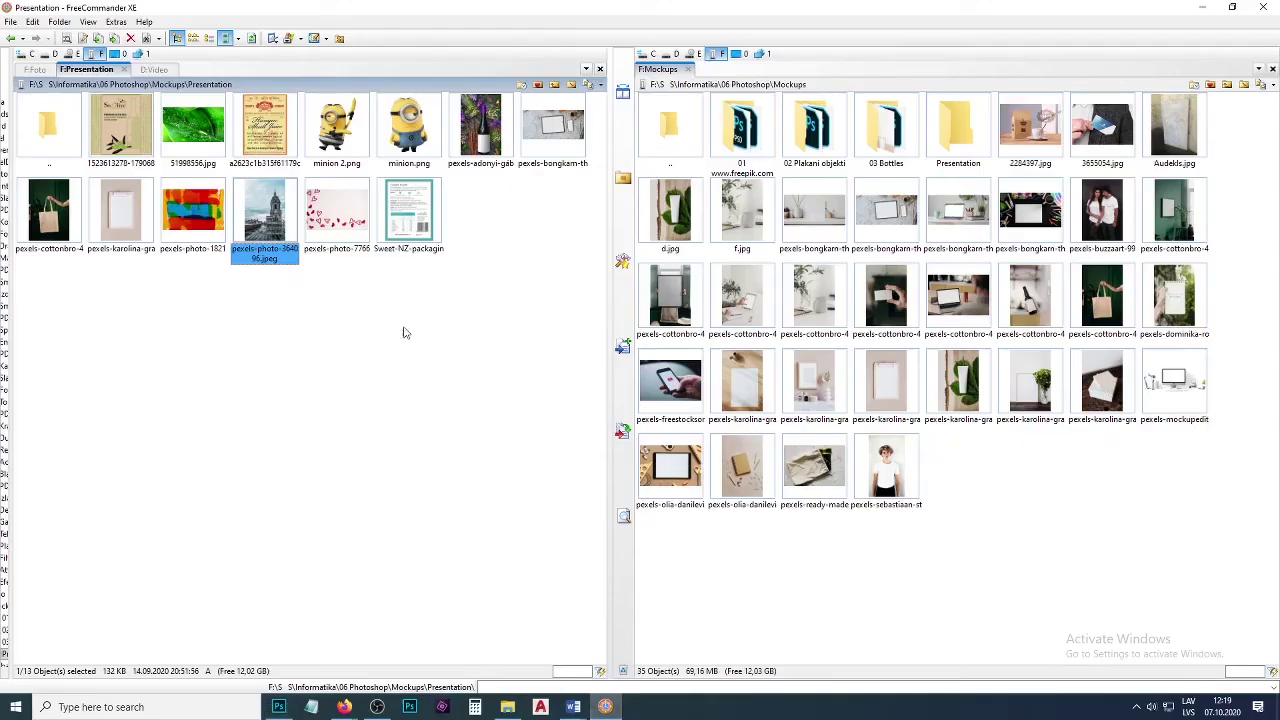
drag(336, 215, 520, 372)
drag(563, 211, 563, 140)
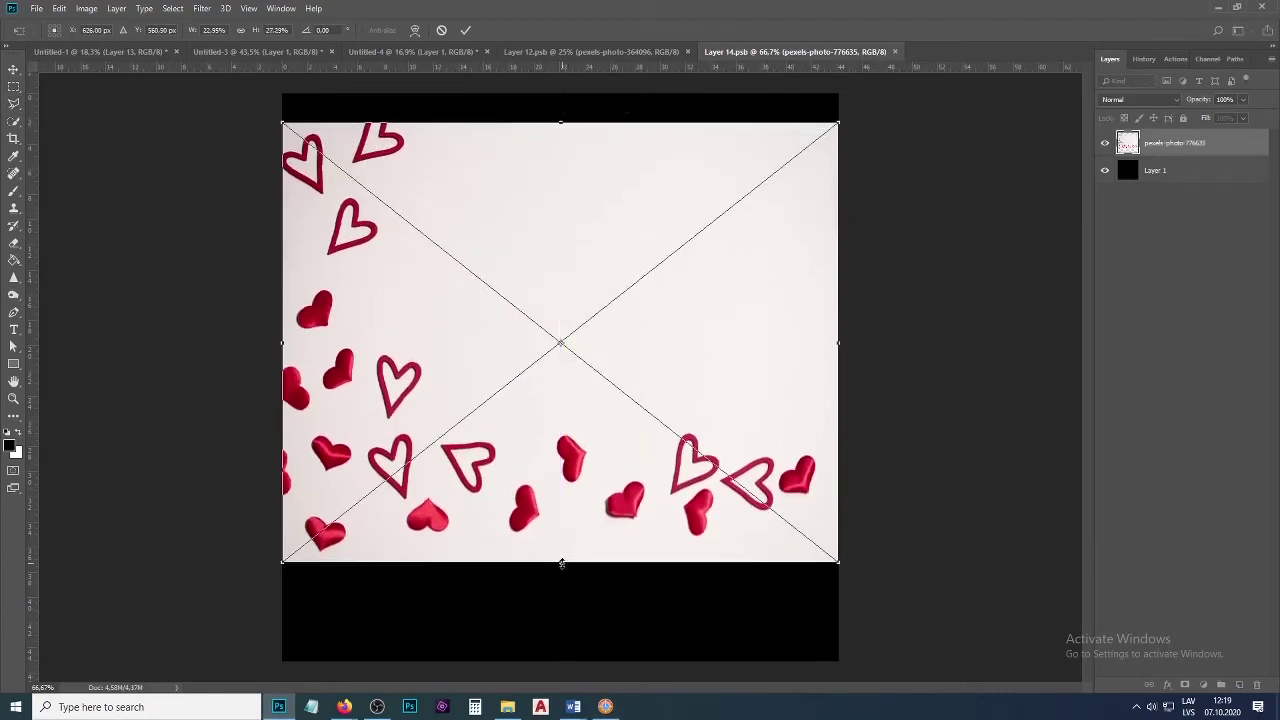
drag(561, 563, 561, 661)
drag(561, 122, 563, 93)
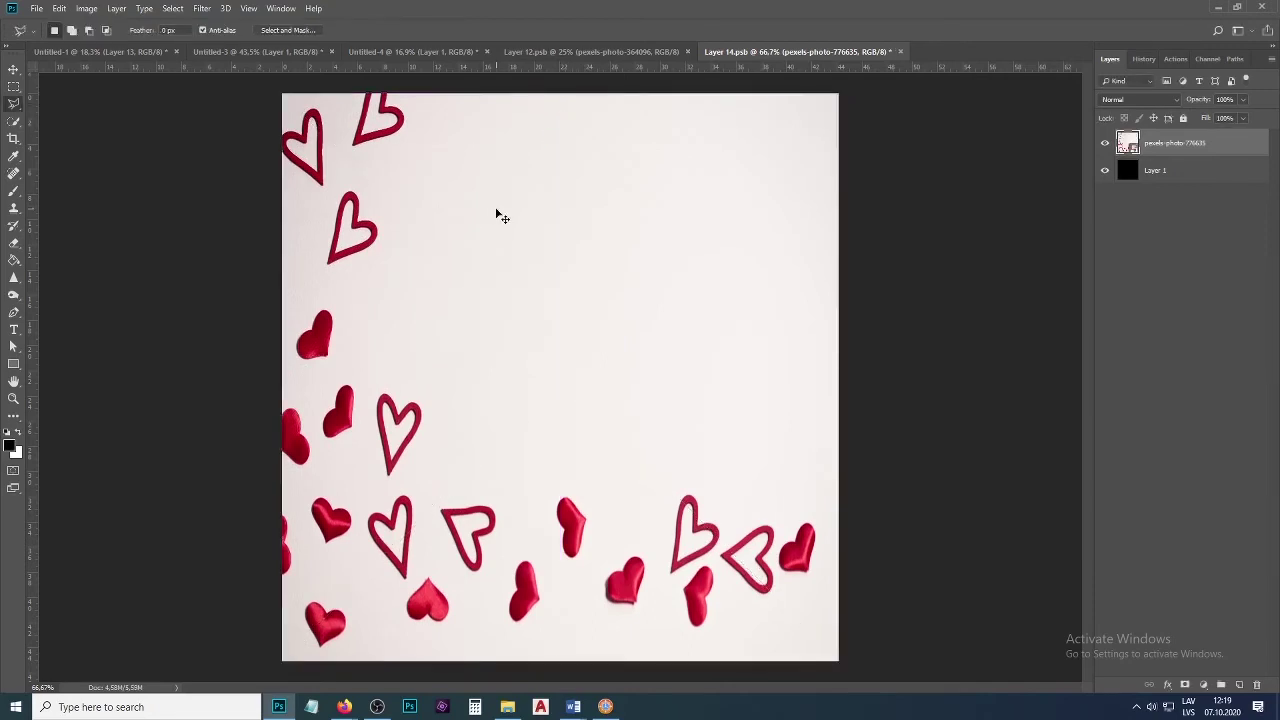
key(ctrl+s)
click(260, 51)
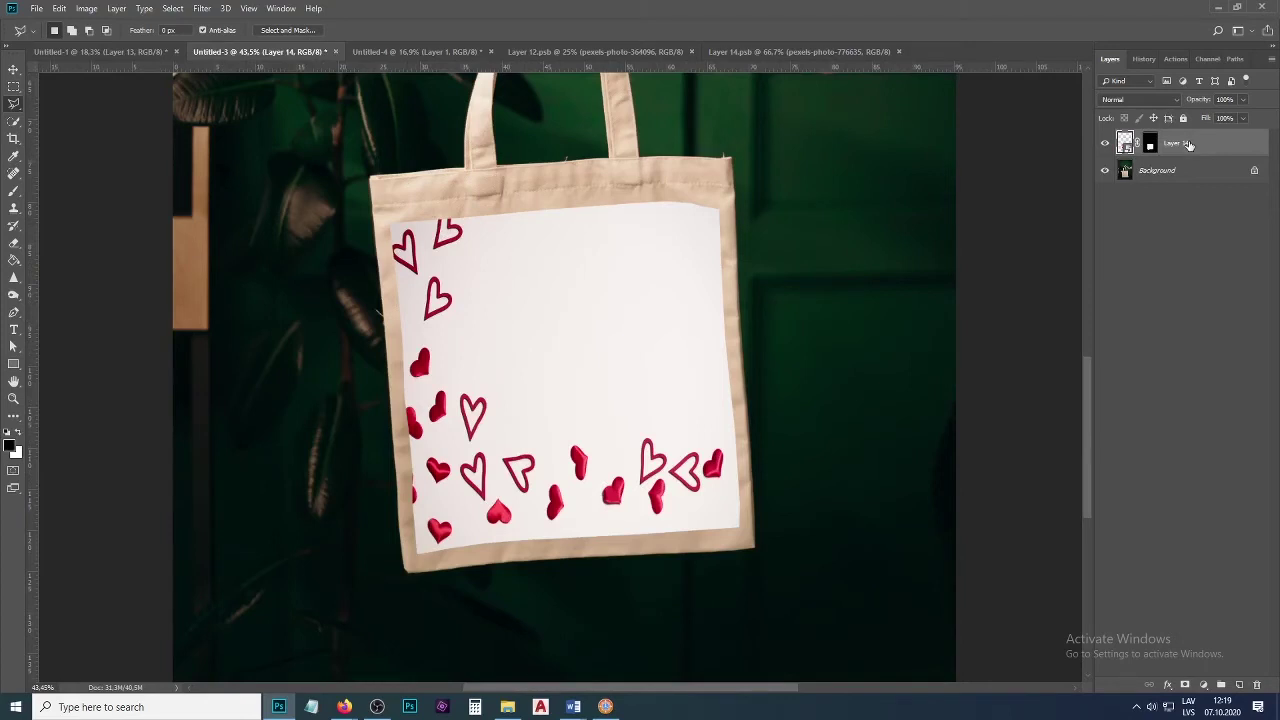
Try the Multiply and Color Burn blend modes on the hearts layer and settle on Darker Color.
click(1158, 100)
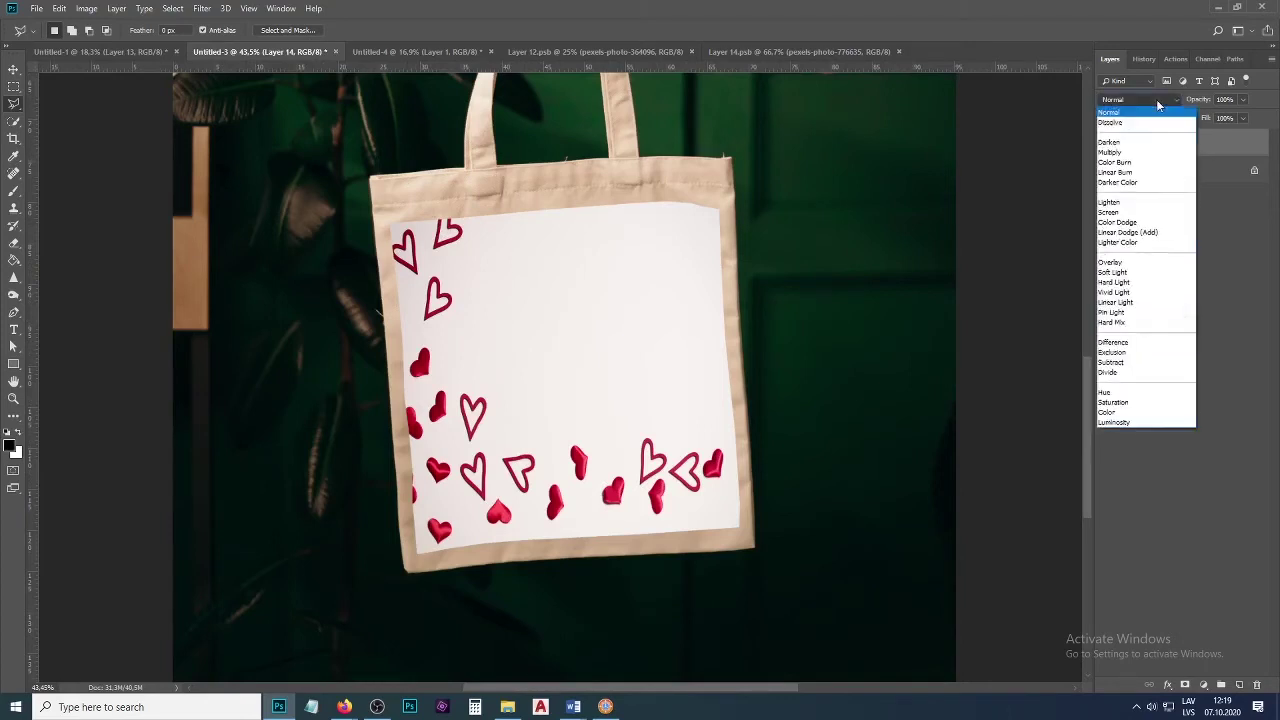
click(1127, 153)
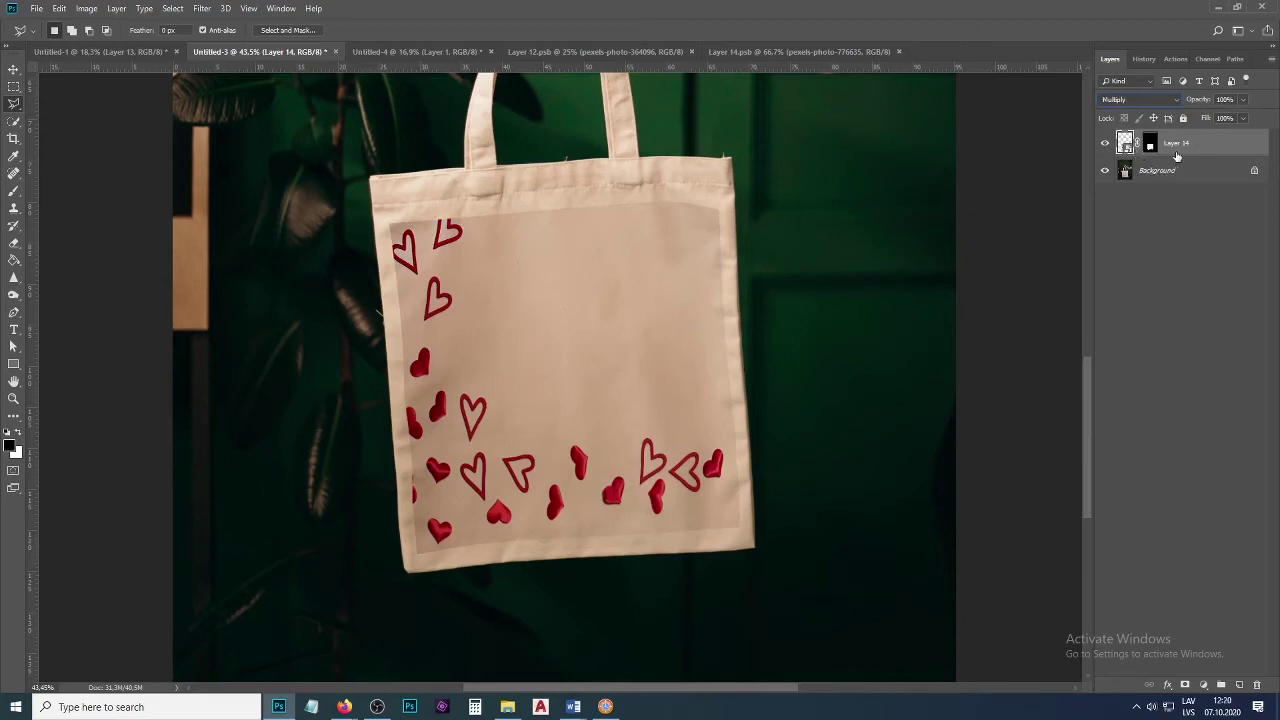
key(shift+plus)
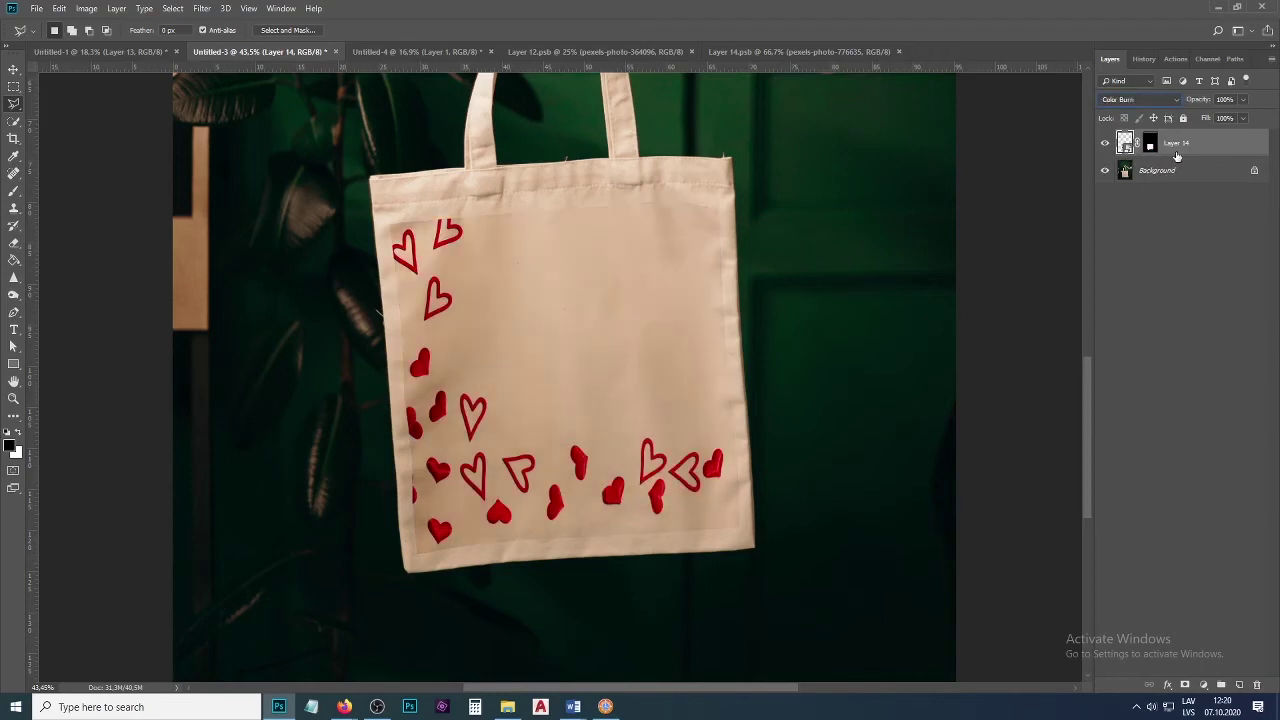
key(shift+plus)
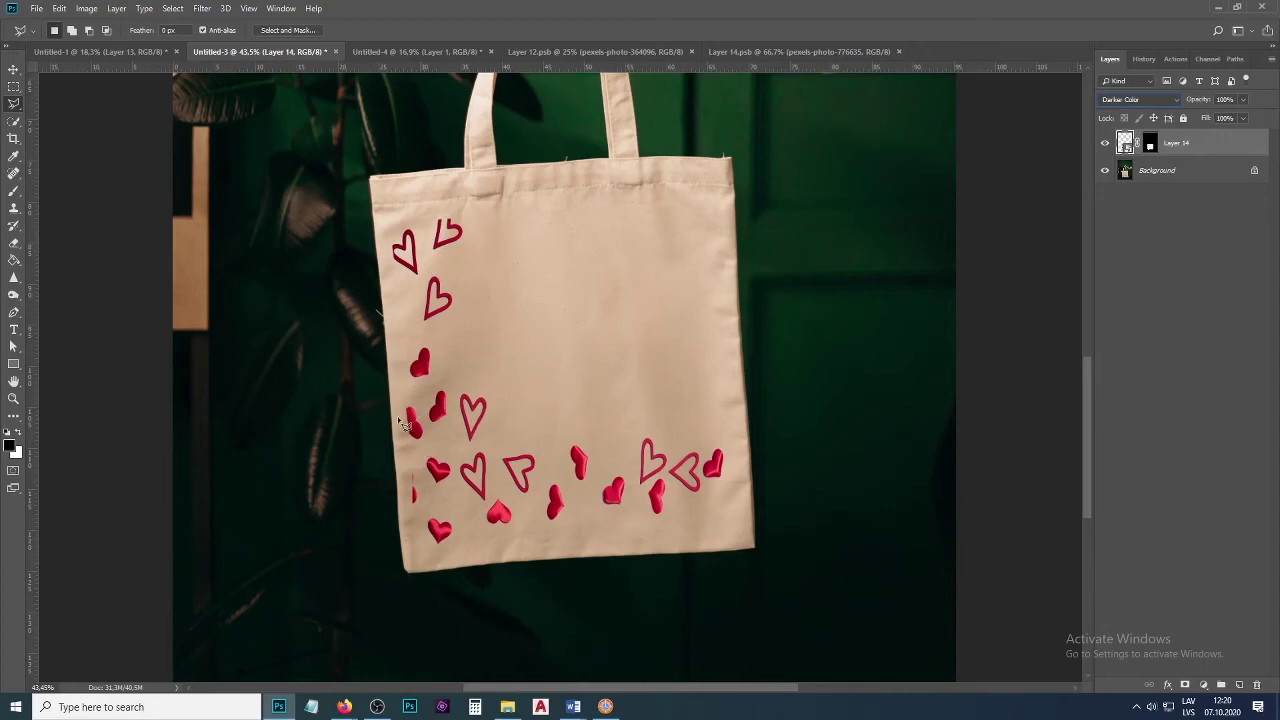
In Layer 14.psb, select the four hearts along the image's upper and left edges with the Lasso tool.
click(830, 54)
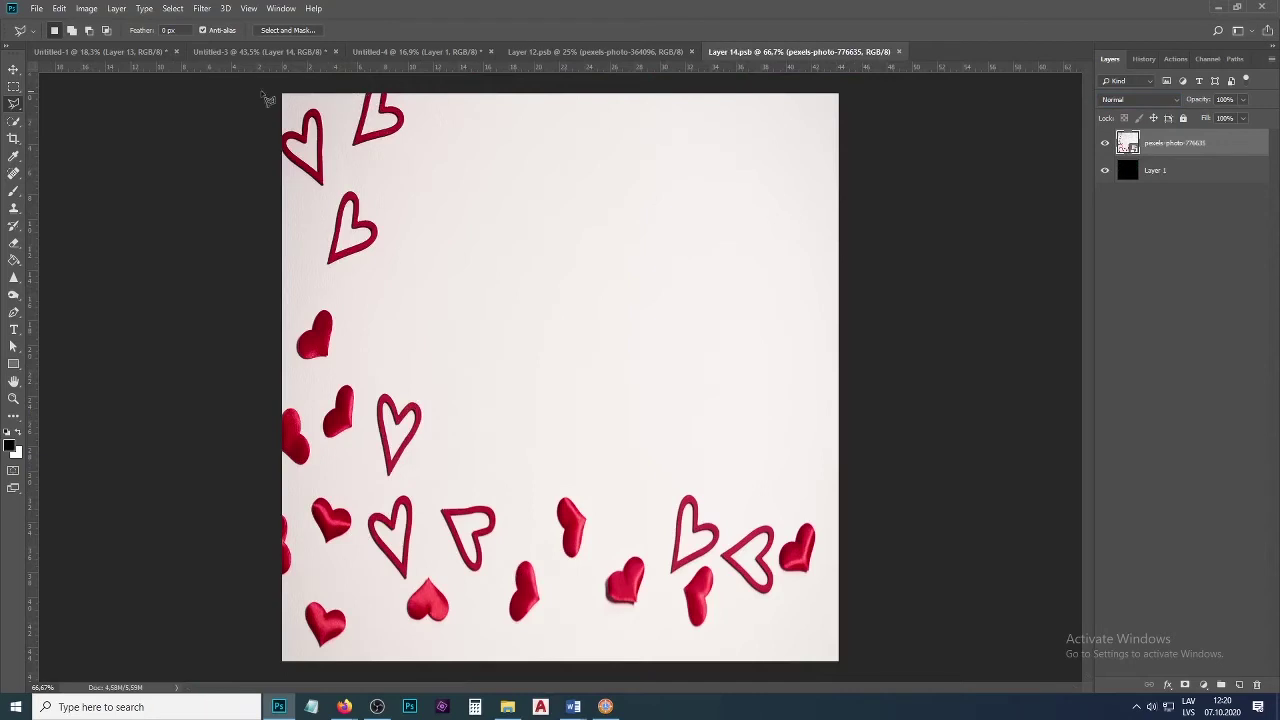
right_click(19, 112)
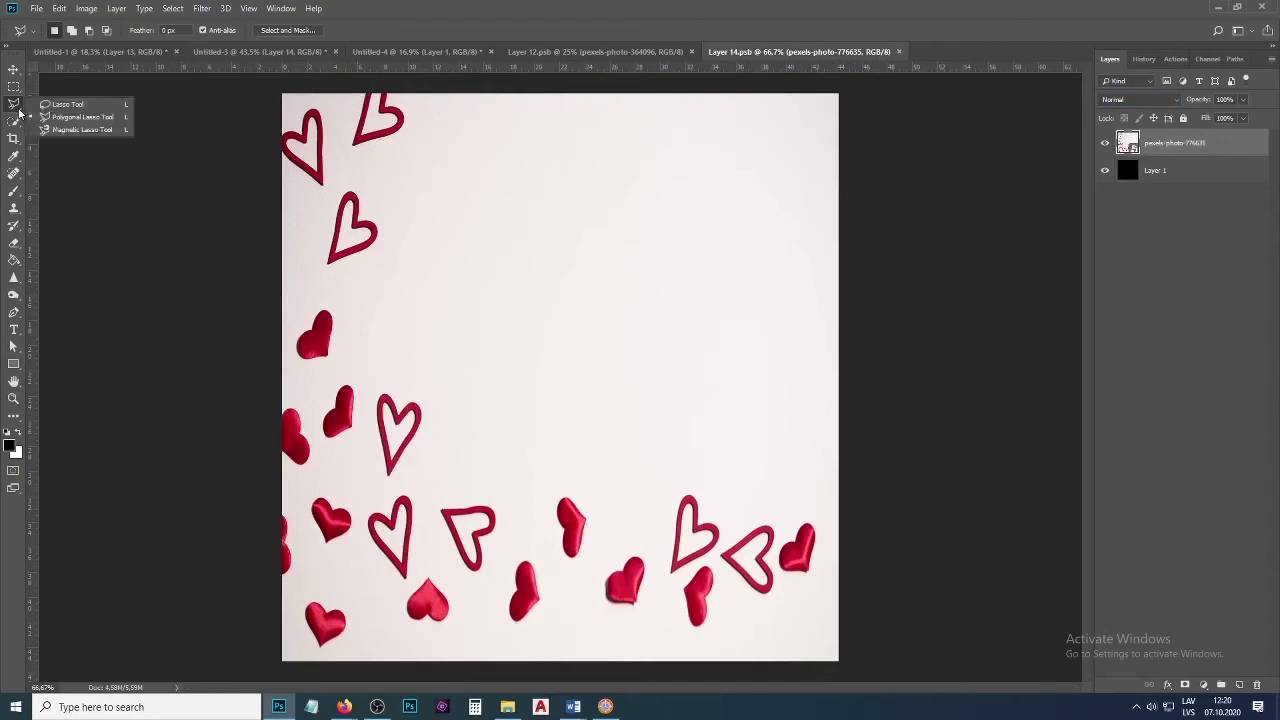
click(66, 104)
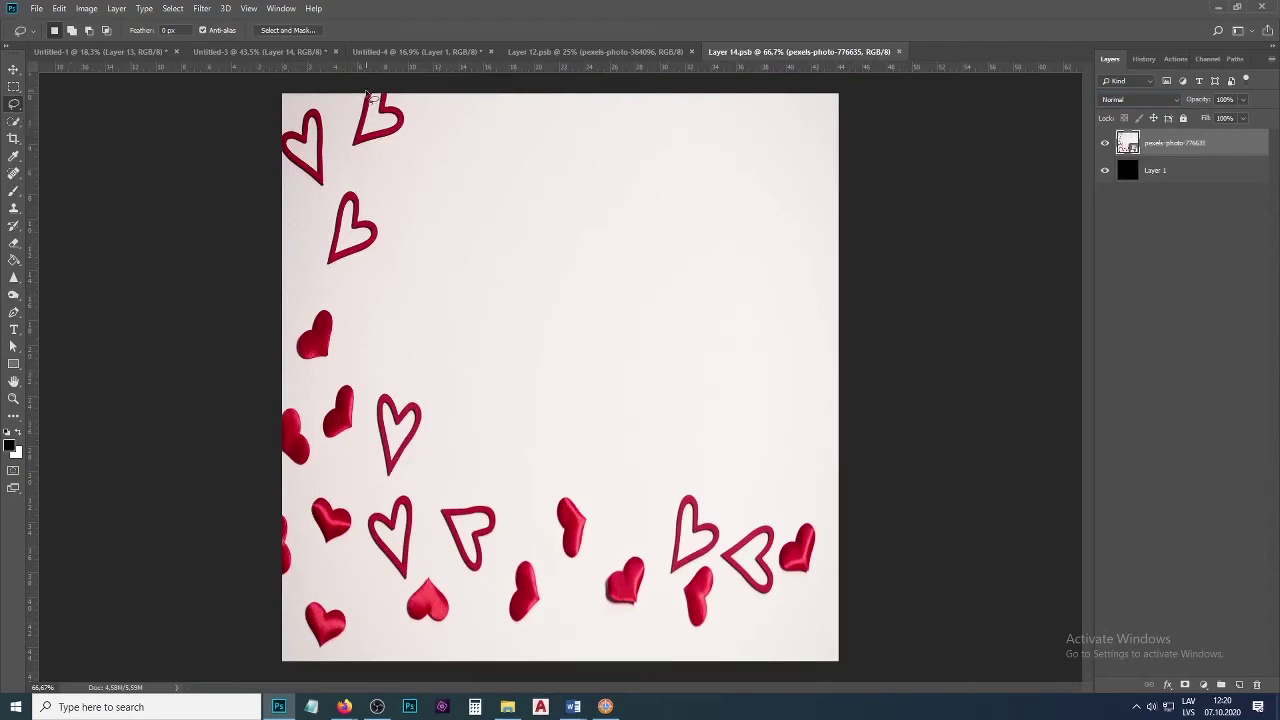
mouse_move(367, 94)
mouse_down()
mouse_move(350, 148)
mouse_move(399, 137)
mouse_move(392, 96)
mouse_up()
key(shift)
mouse_move(307, 140)
mouse_down()
mouse_move(304, 110)
mouse_move(333, 146)
mouse_move(328, 203)
mouse_move(284, 146)
mouse_up()
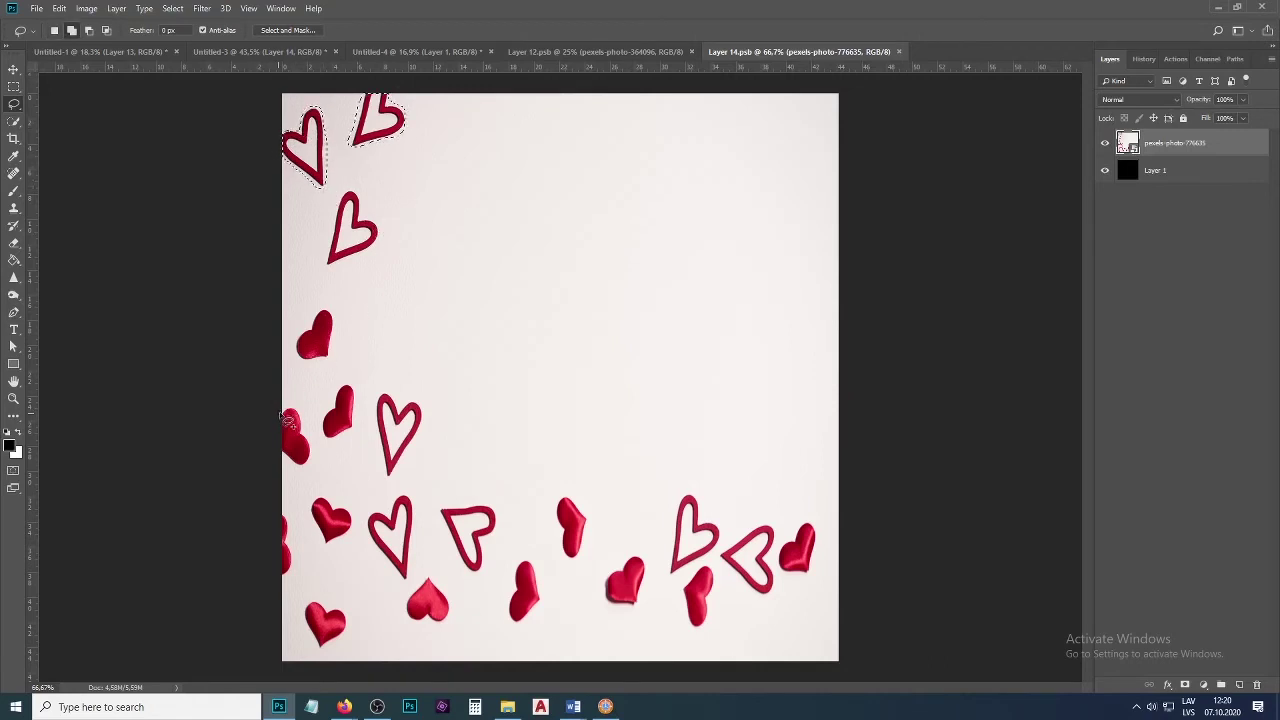
mouse_move(297, 417)
mouse_down()
mouse_move(315, 460)
mouse_move(300, 474)
mouse_move(272, 452)
mouse_up()
mouse_move(284, 508)
mouse_down()
mouse_move(298, 560)
mouse_move(282, 590)
mouse_move(274, 524)
mouse_up()
Rasterize the hearts photo layer, remove the selected hearts with a Content-Aware fill, and save the smart object back to the tote bag mockup.
key(v)
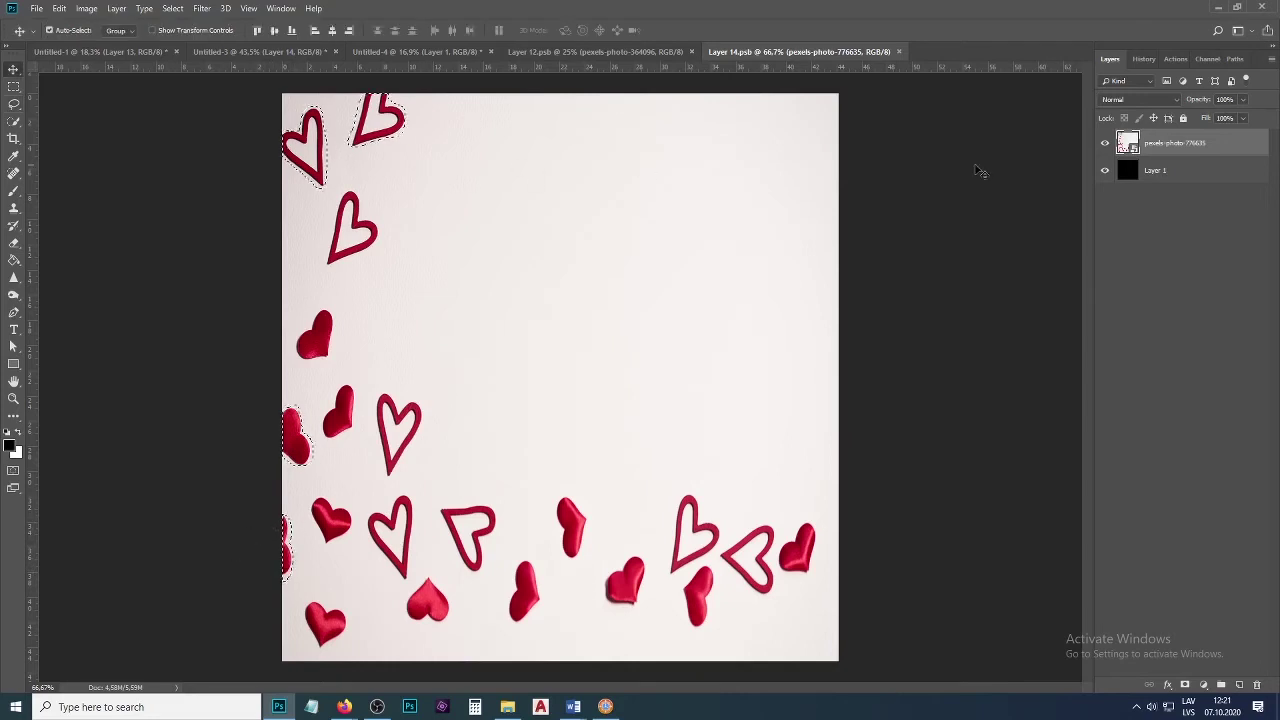
right_click(1188, 146)
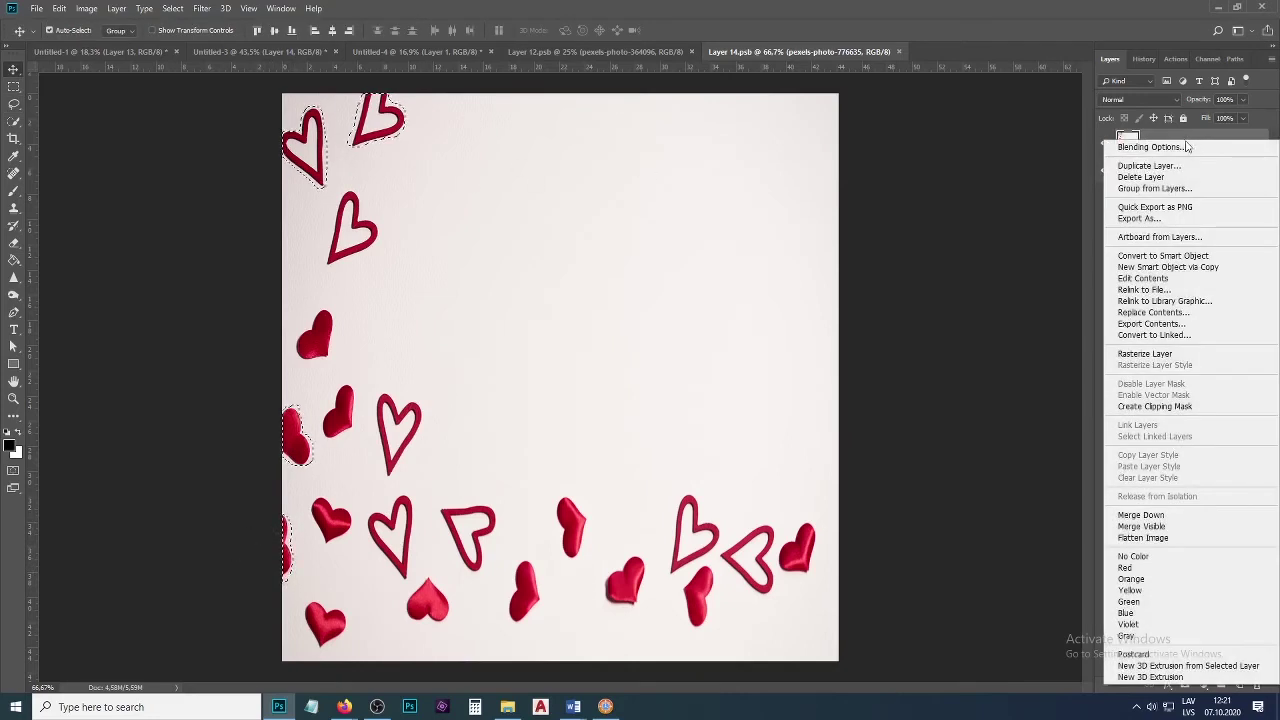
click(1168, 355)
key(i)
key(shift+F5)
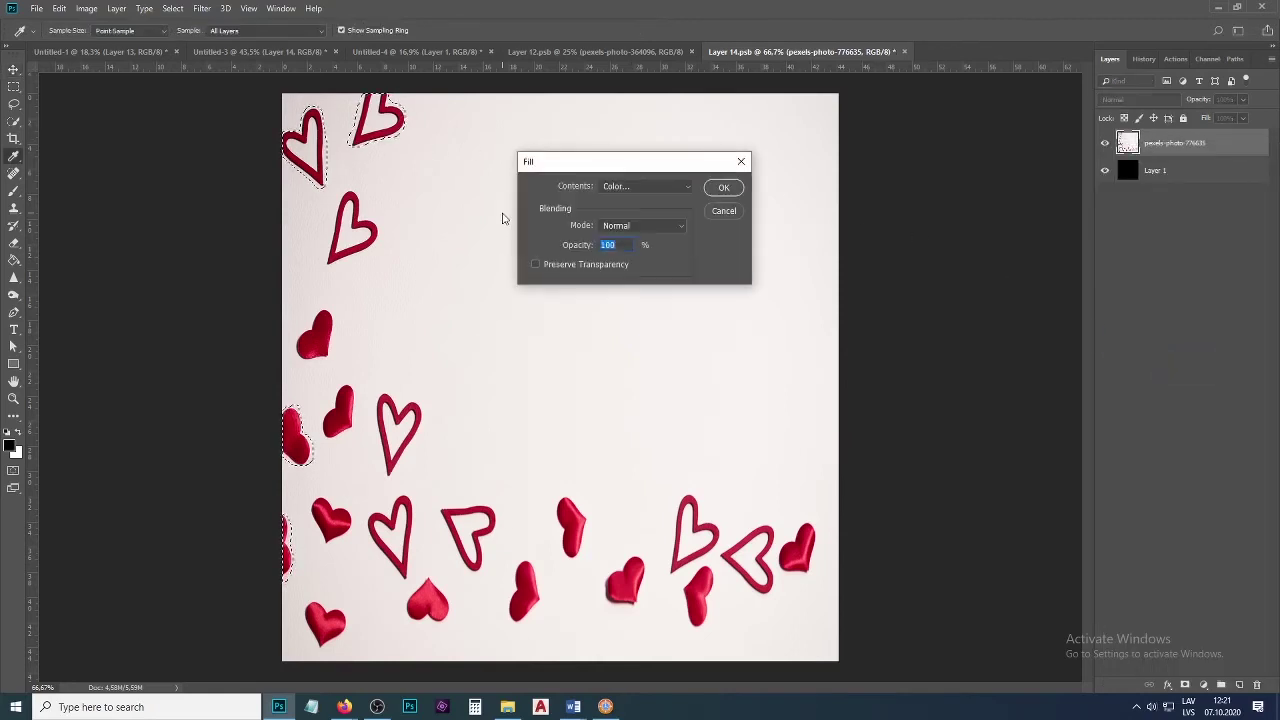
click(656, 189)
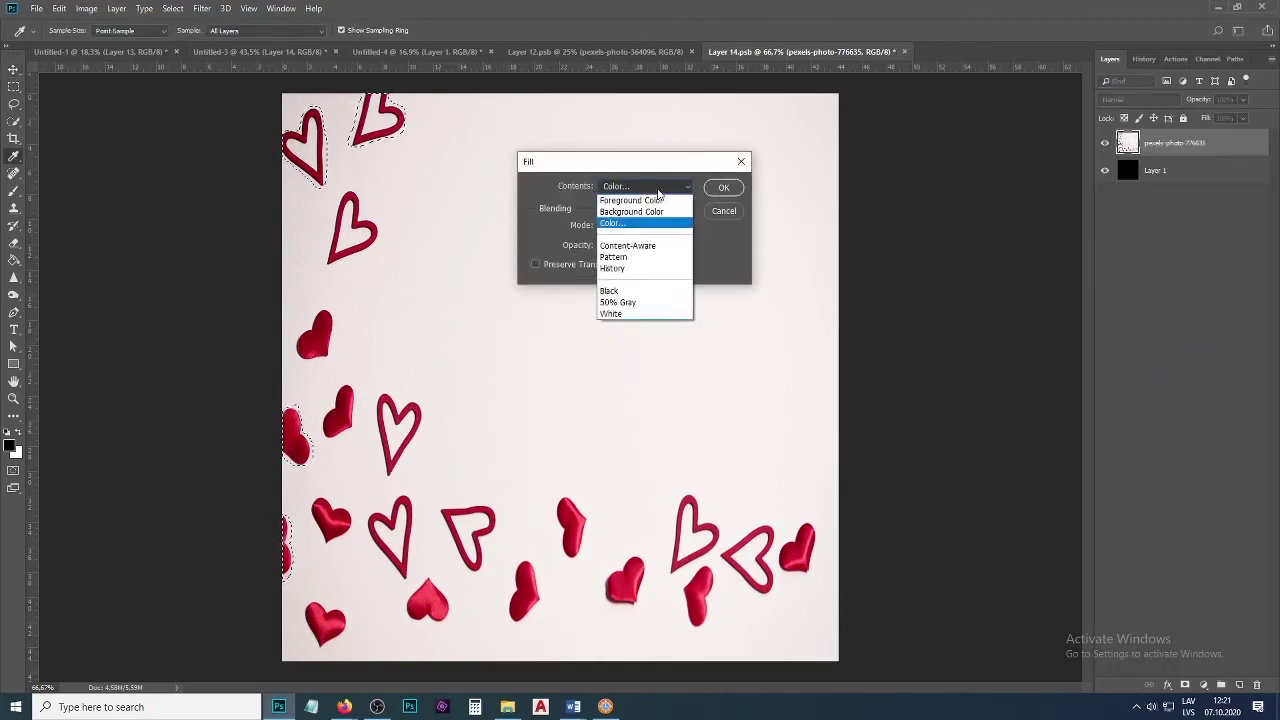
click(633, 250)
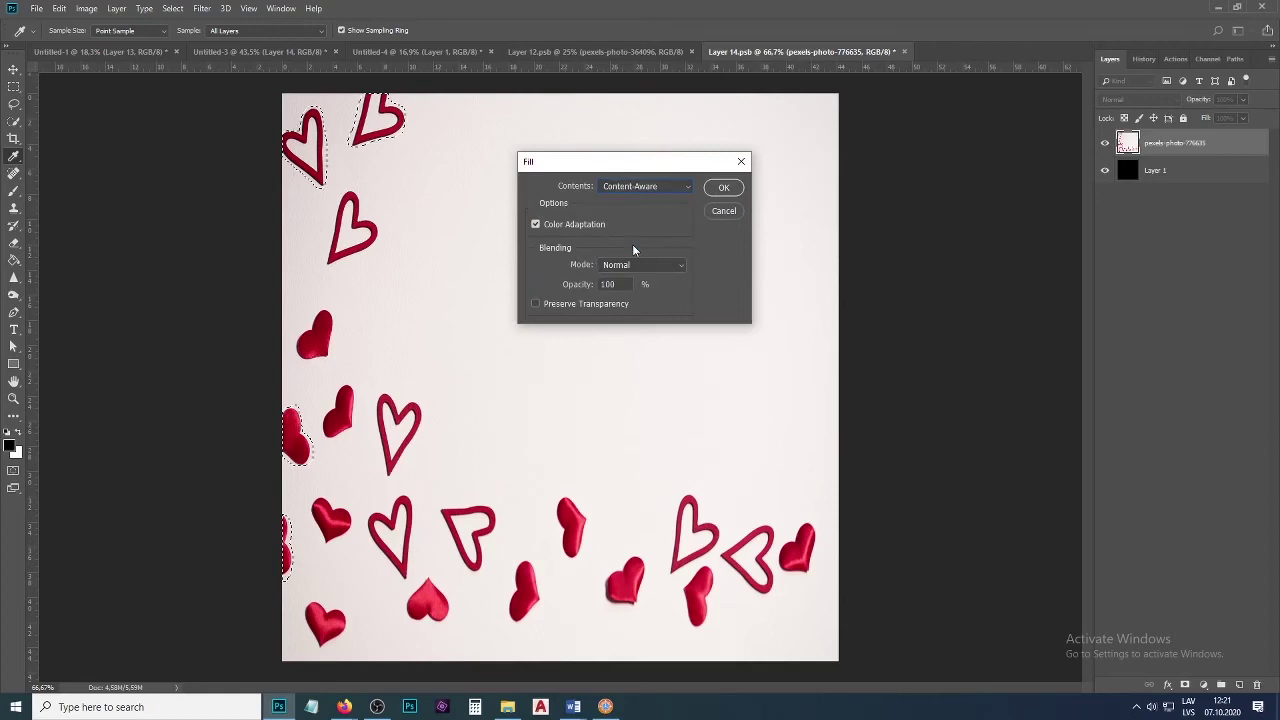
click(724, 189)
key(v)
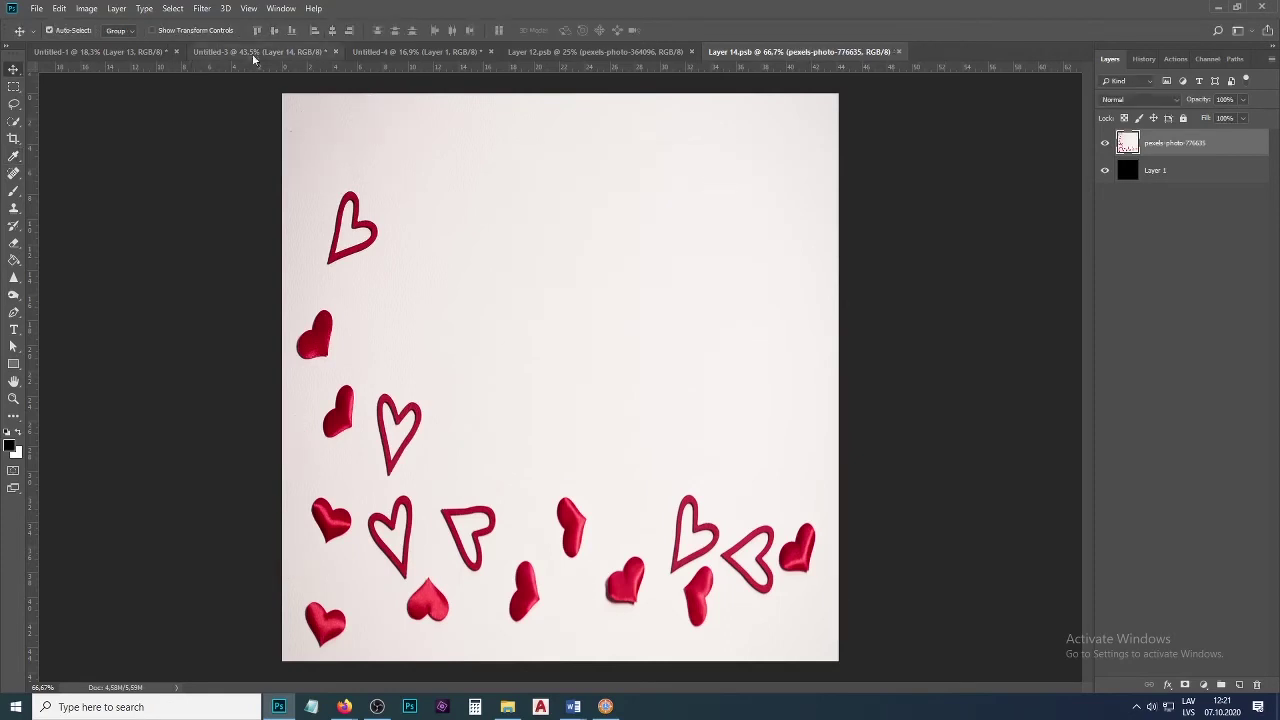
click(256, 52)
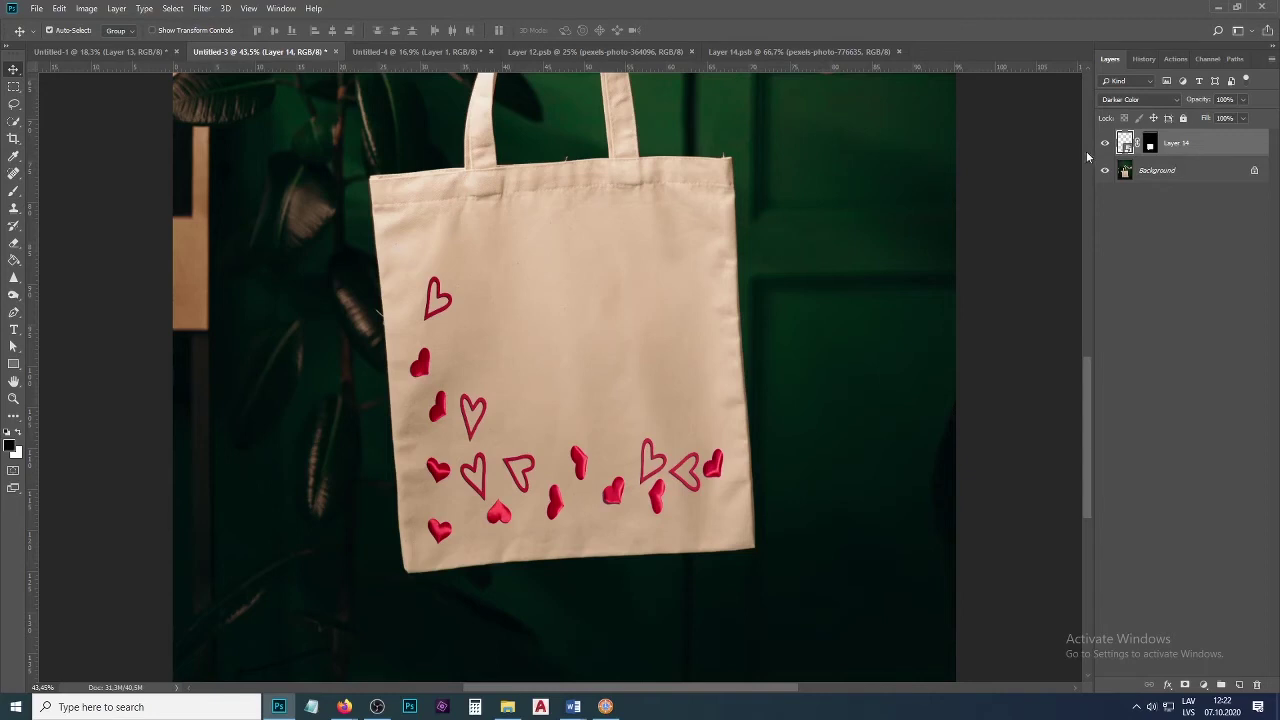
In the wine bottle mockup, Untitled-4, show and hide the label layers one at a time to compare the designs on the bottle.
click(420, 52)
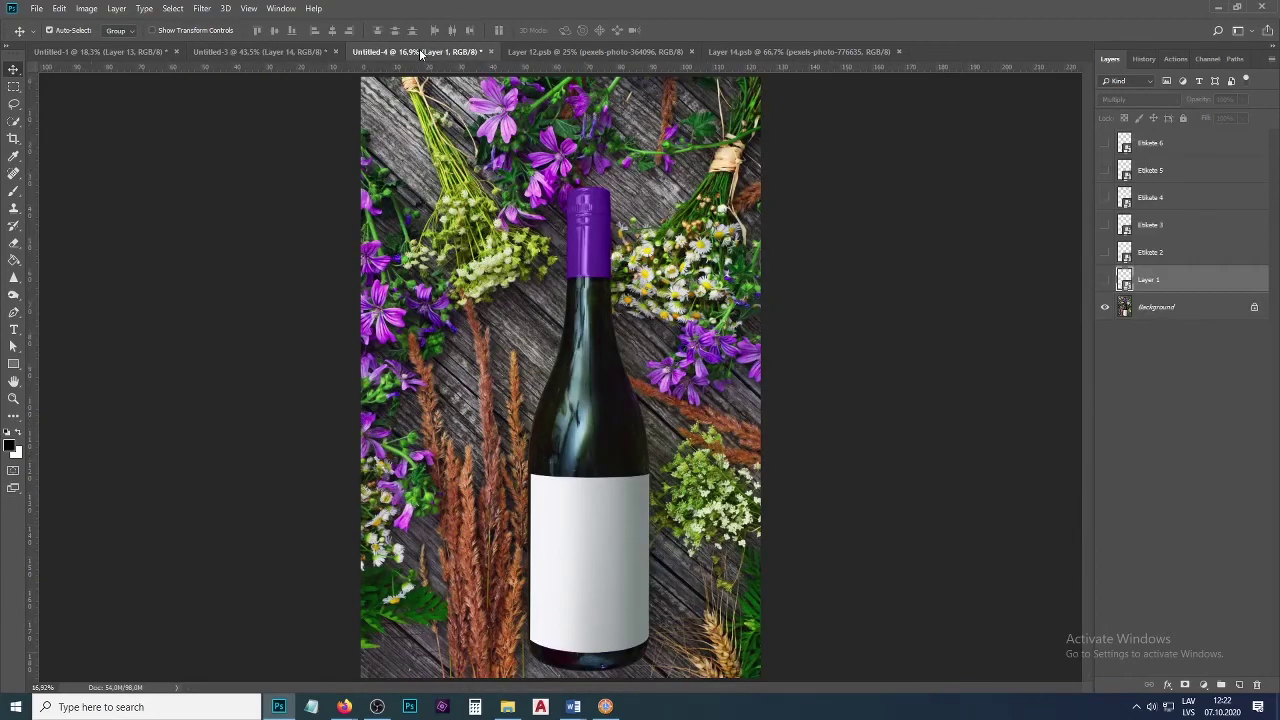
click(1105, 143)
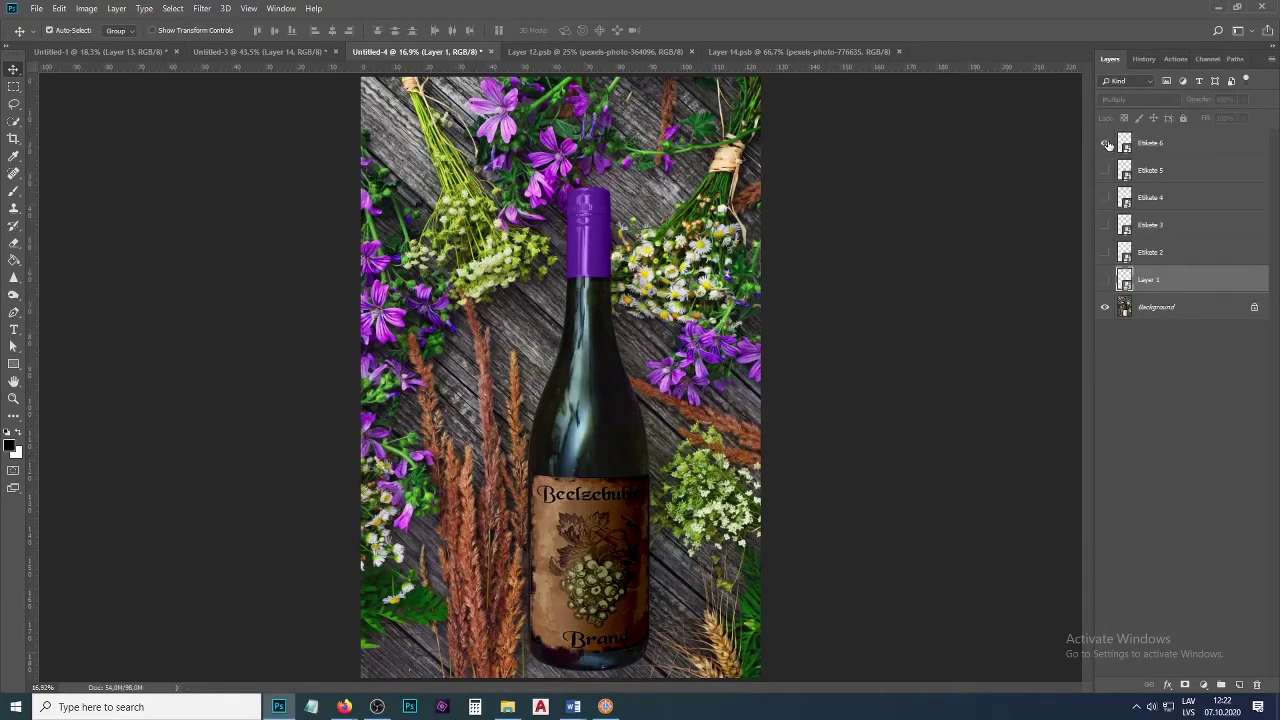
click(1105, 143)
click(1105, 170)
click(1105, 170)
click(1104, 198)
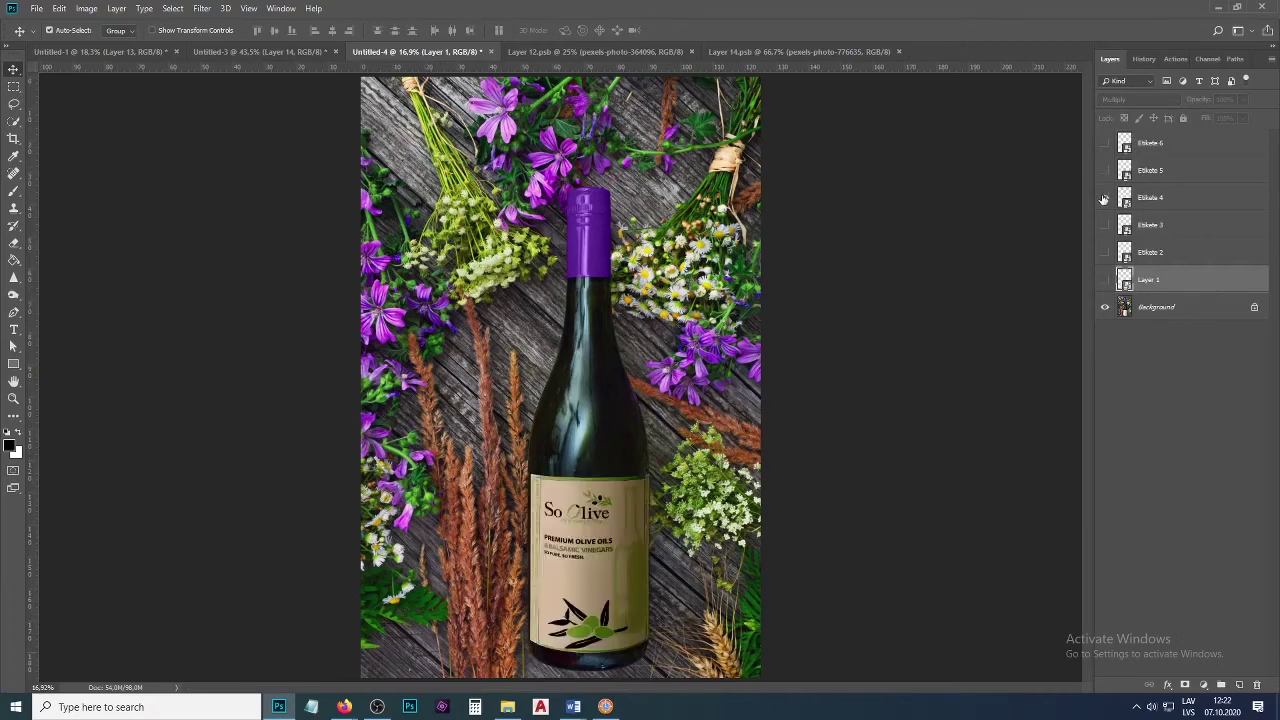
click(1104, 198)
click(1105, 225)
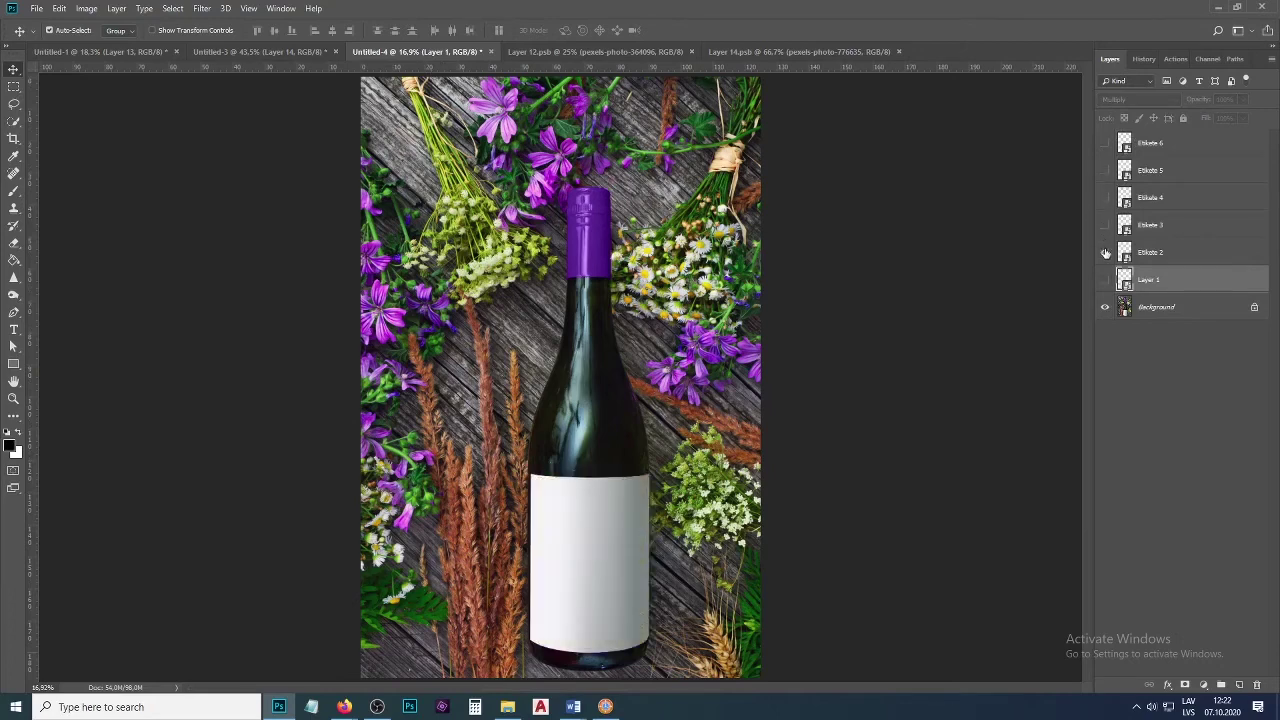
click(1105, 252)
click(1105, 252)
click(1105, 280)
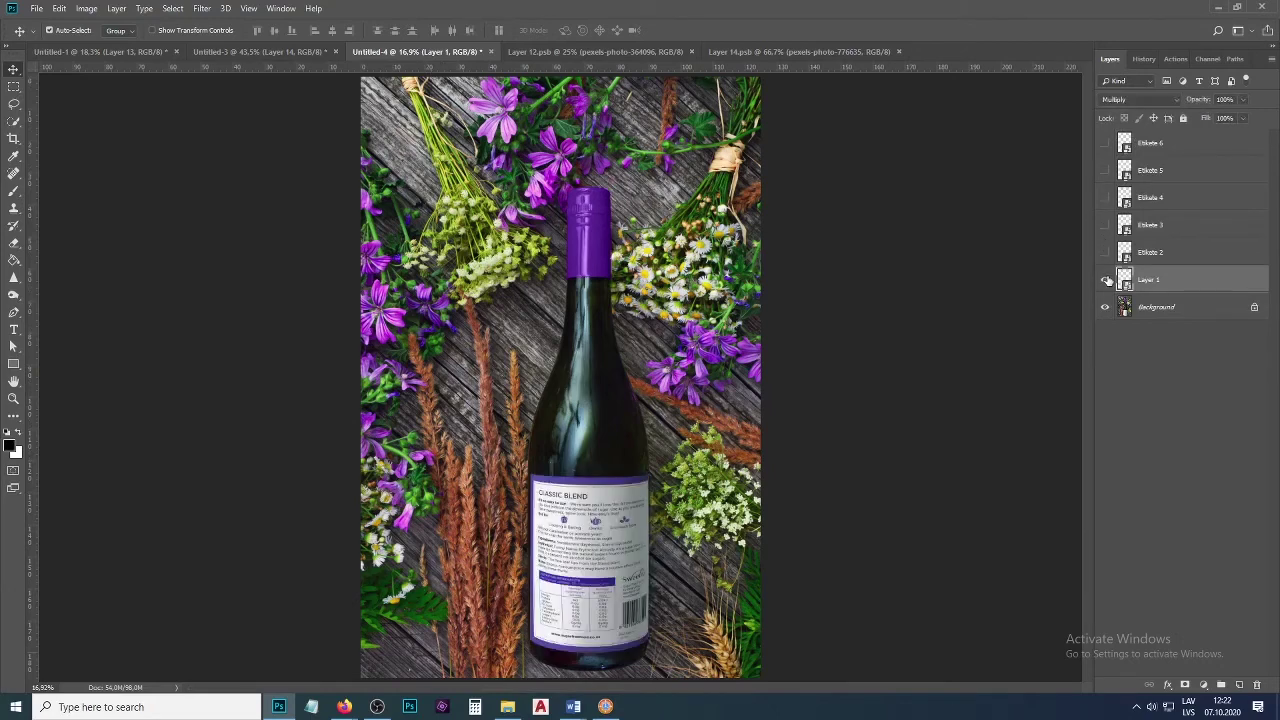
click(1105, 280)
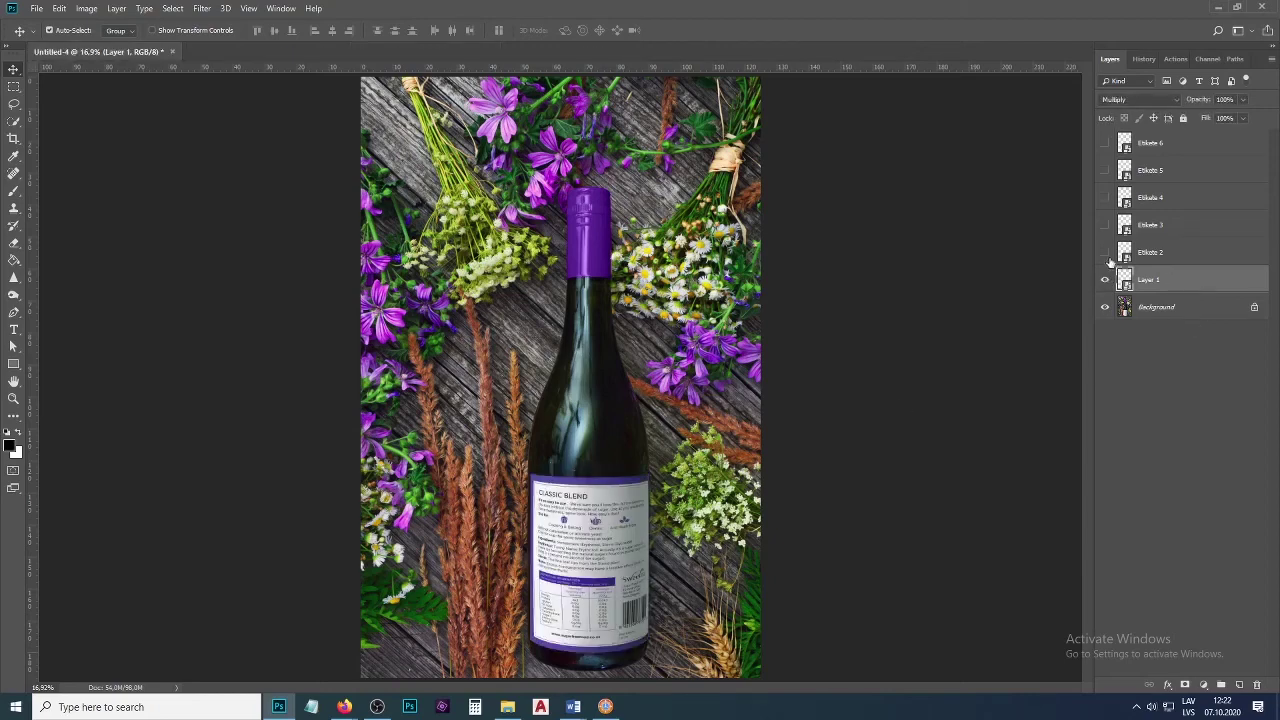
click(1105, 252)
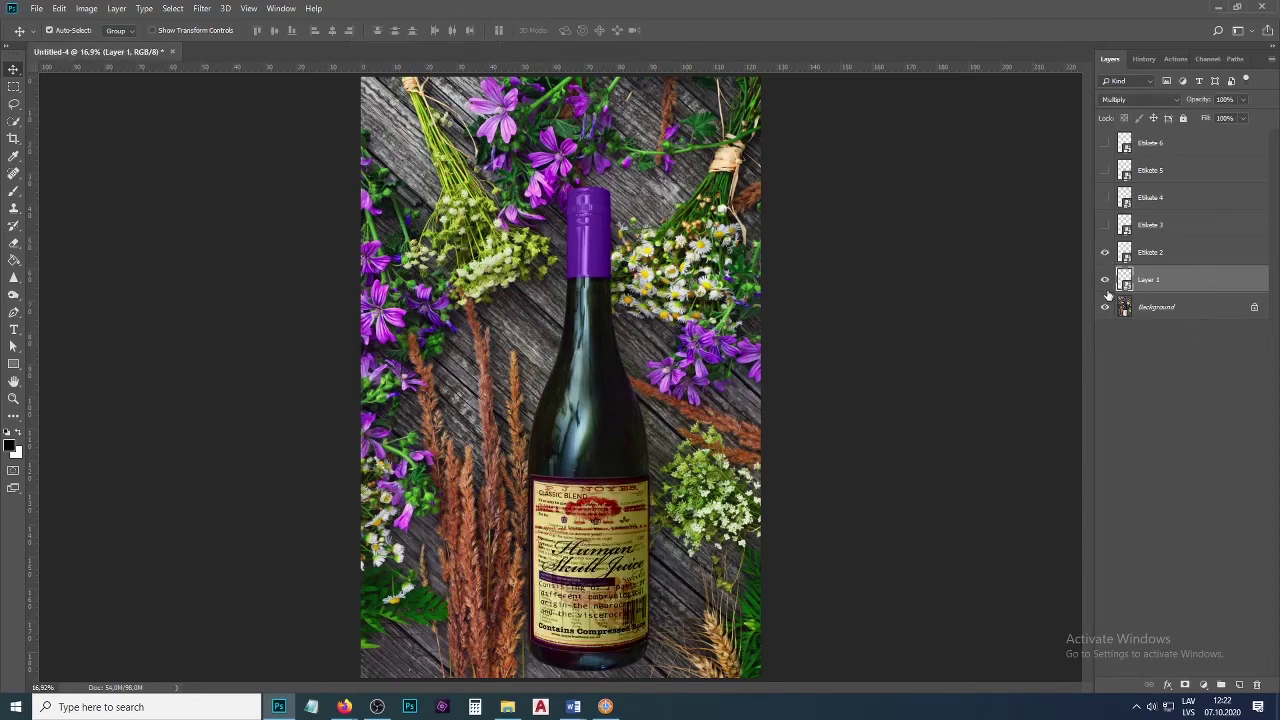
click(1105, 280)
click(1105, 197)
click(1105, 197)
click(1105, 170)
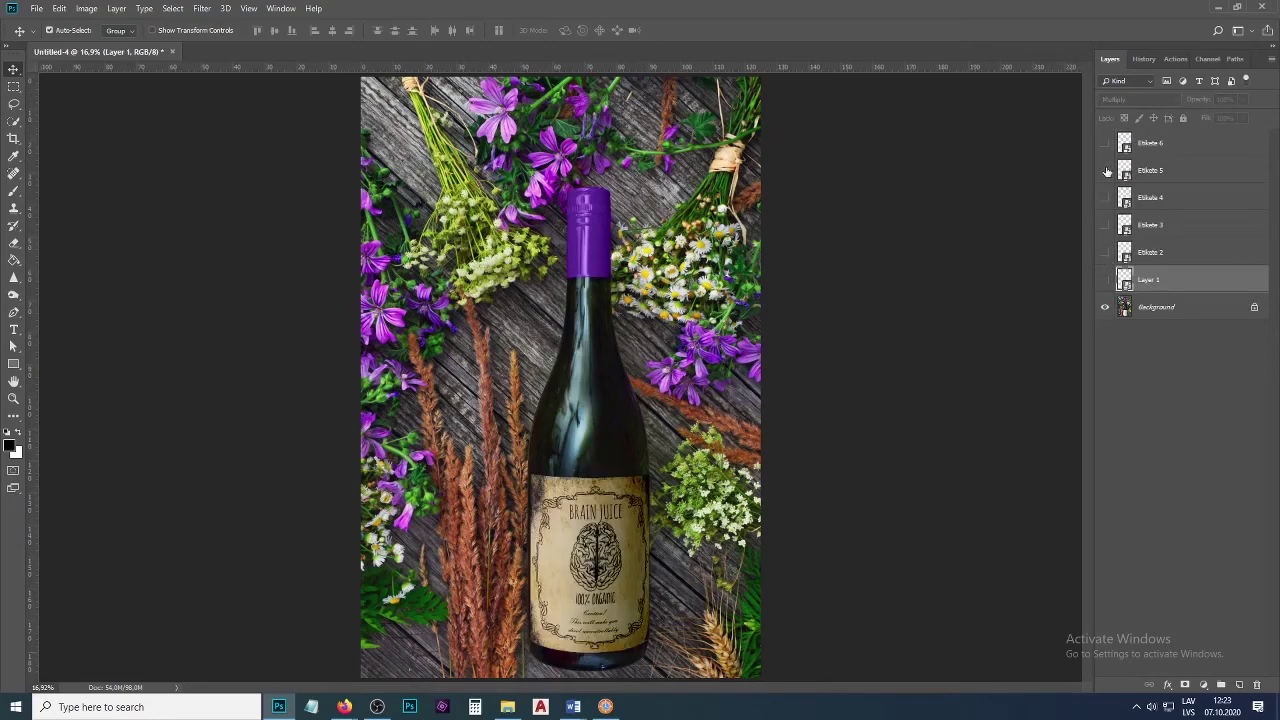
click(1106, 171)
Group the six label layers, Layer 1 and Etikete 2 through Etikete 6.
shift+click(1197, 148)
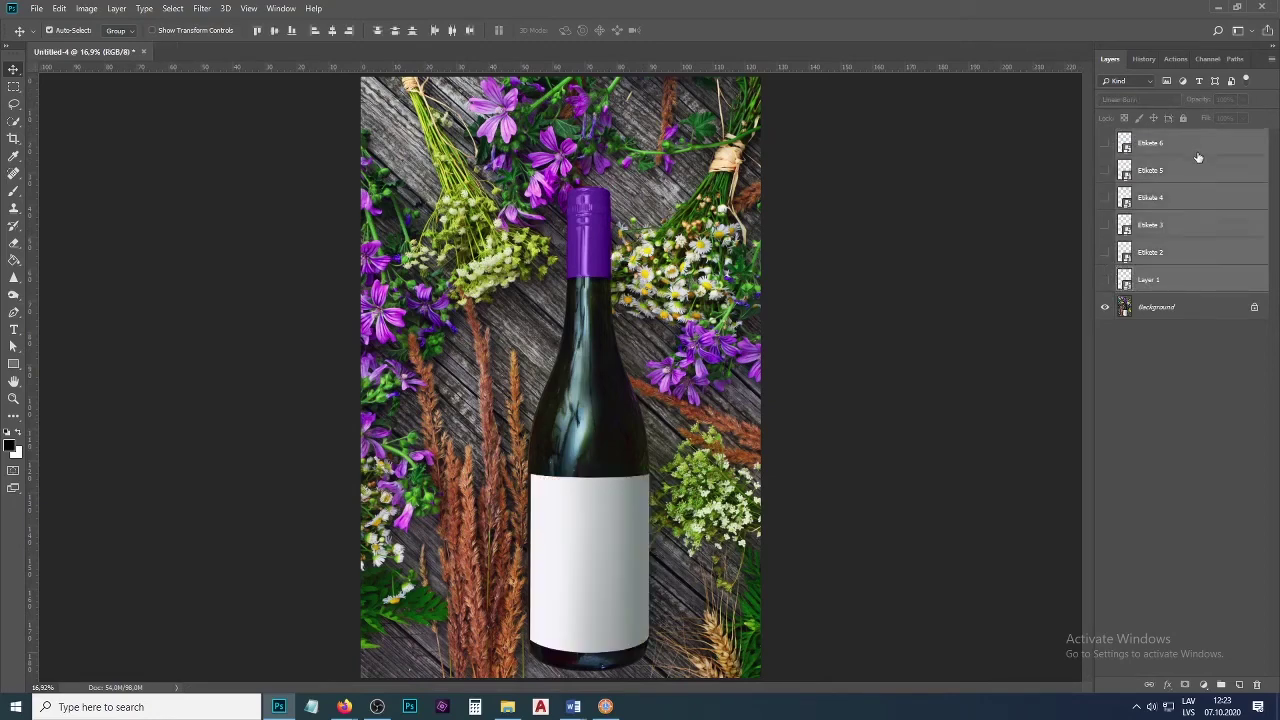
key(ctrl+g)
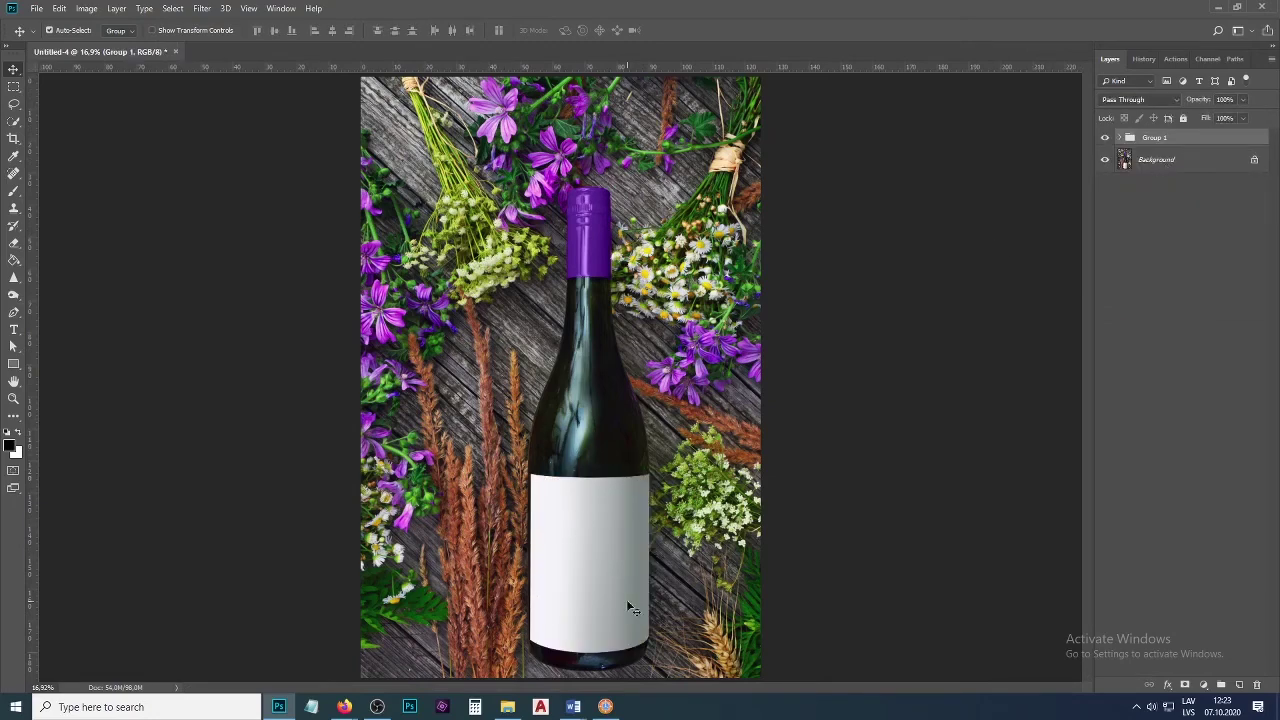
Select the bottle's blank white label with a rectangular marquee that encloses its curved top and bottom edges.
scroll(595, 680, up, 2)
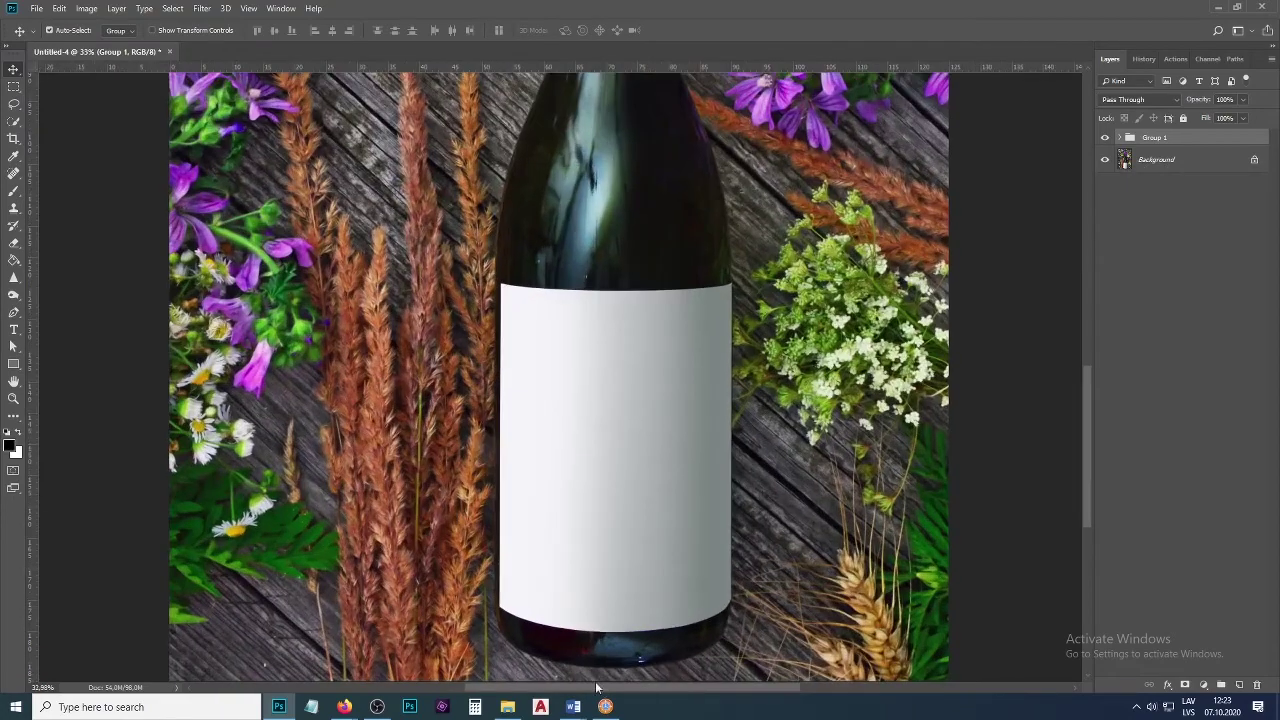
scroll(595, 687, up, 1)
click(14, 86)
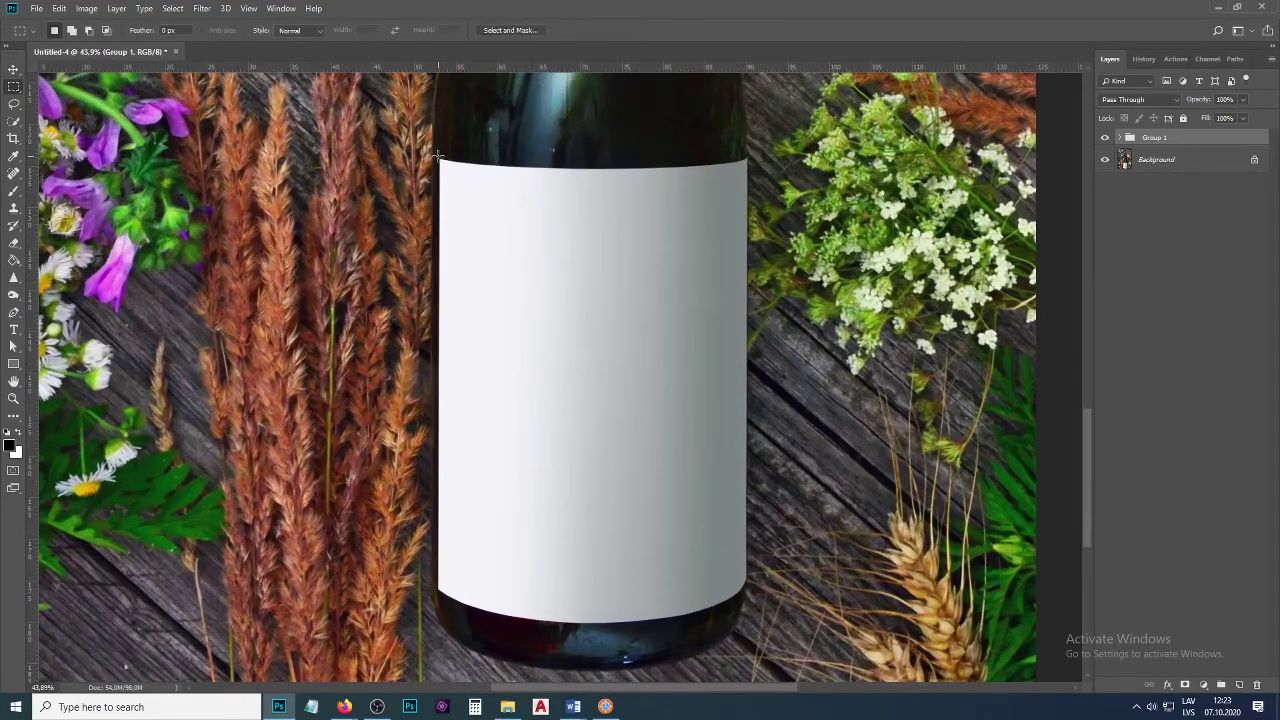
drag(437, 155, 752, 633)
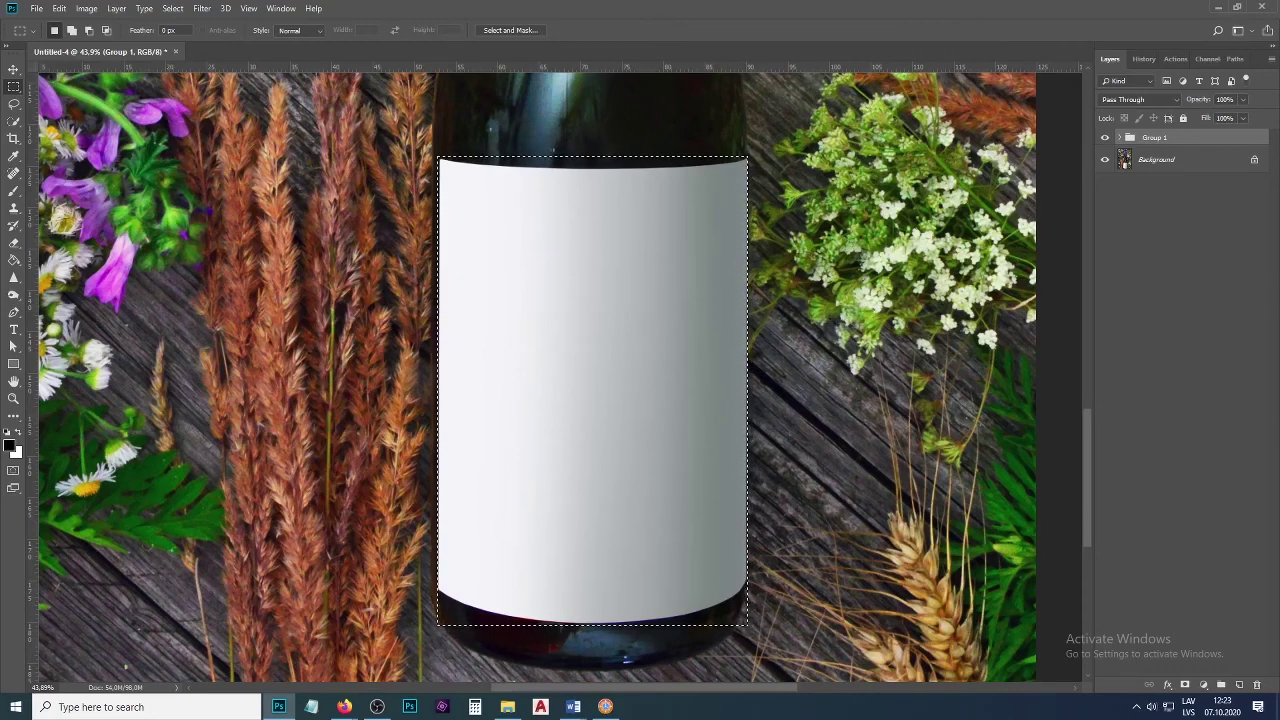
With the label group hidden, fill the selection with black on a new layer and convert that layer to a smart object.
click(14, 262)
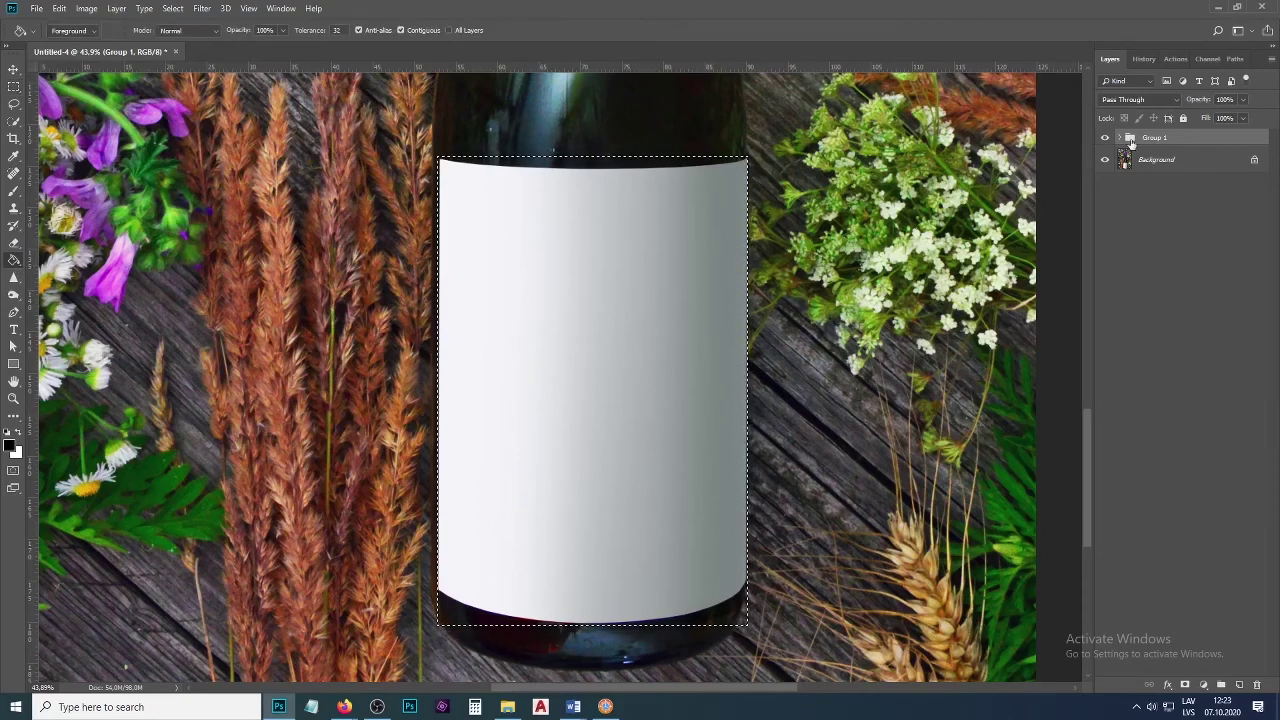
click(1239, 685)
click(592, 235)
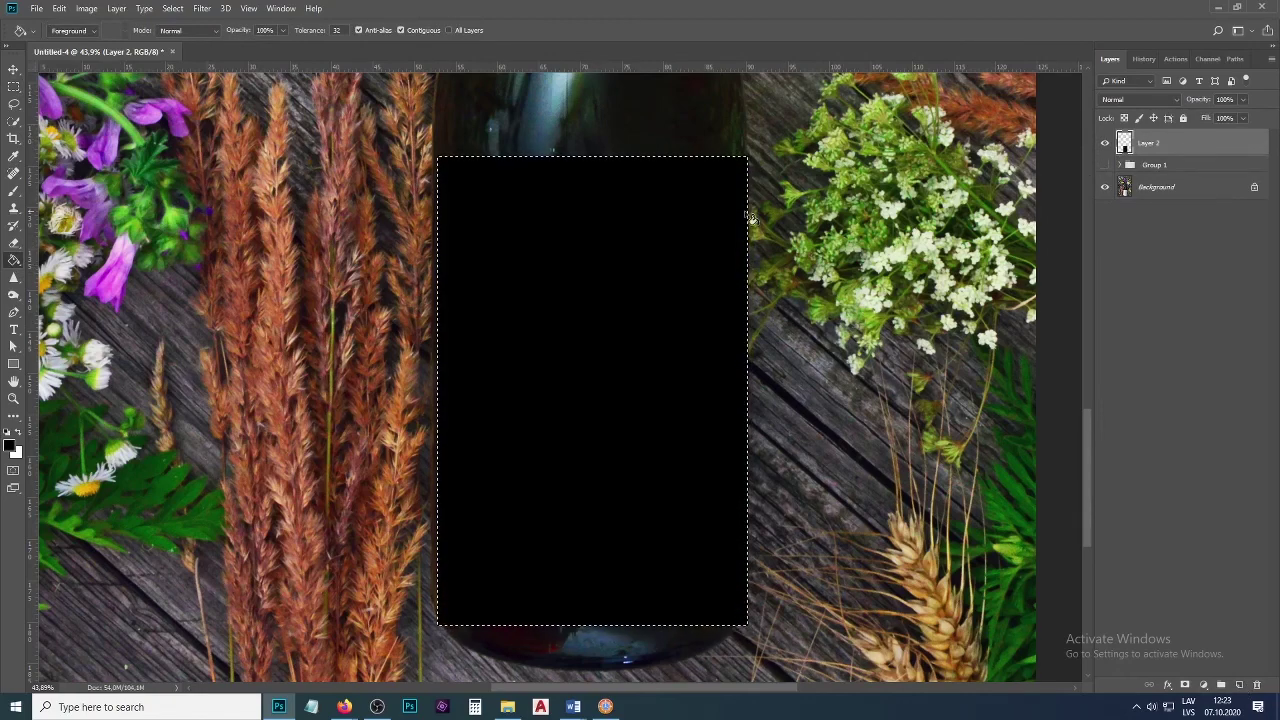
key(ctrl+d)
right_click(1198, 143)
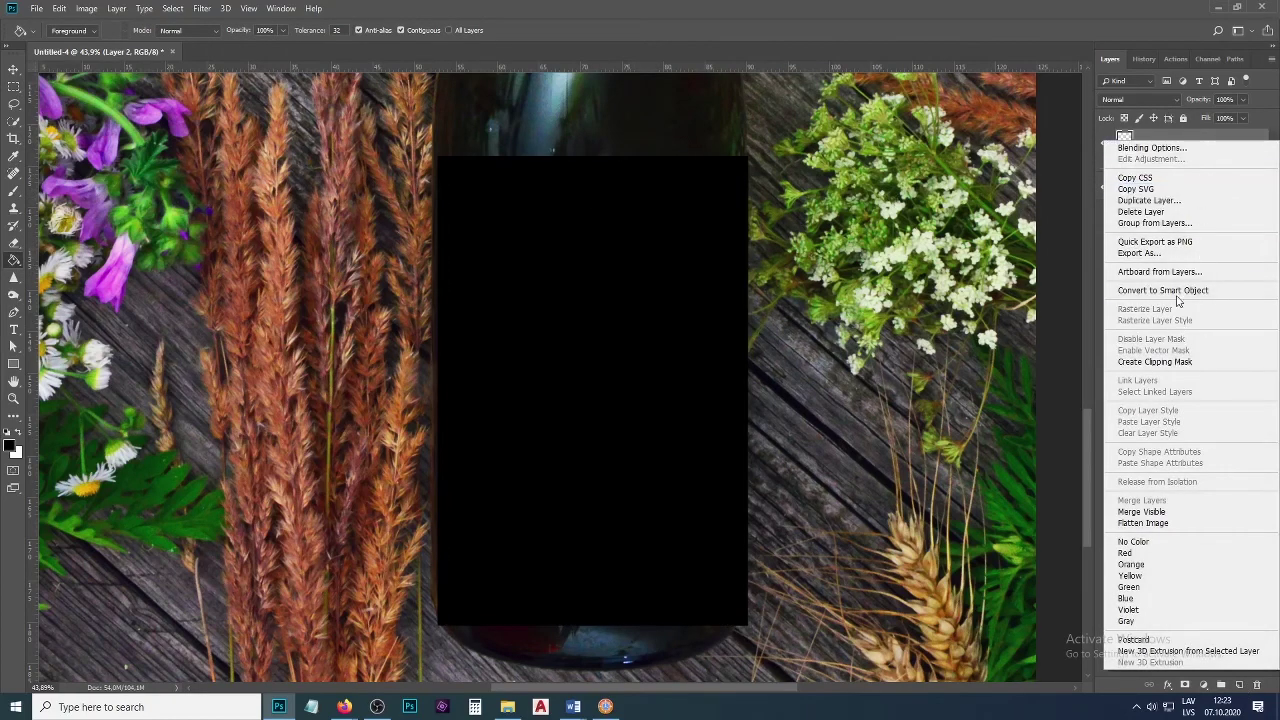
click(1177, 292)
Set the black rectangle's opacity to 38% and distort its two upper corners to match the label's upper corners.
key(ctrl+t)
right_click(614, 192)
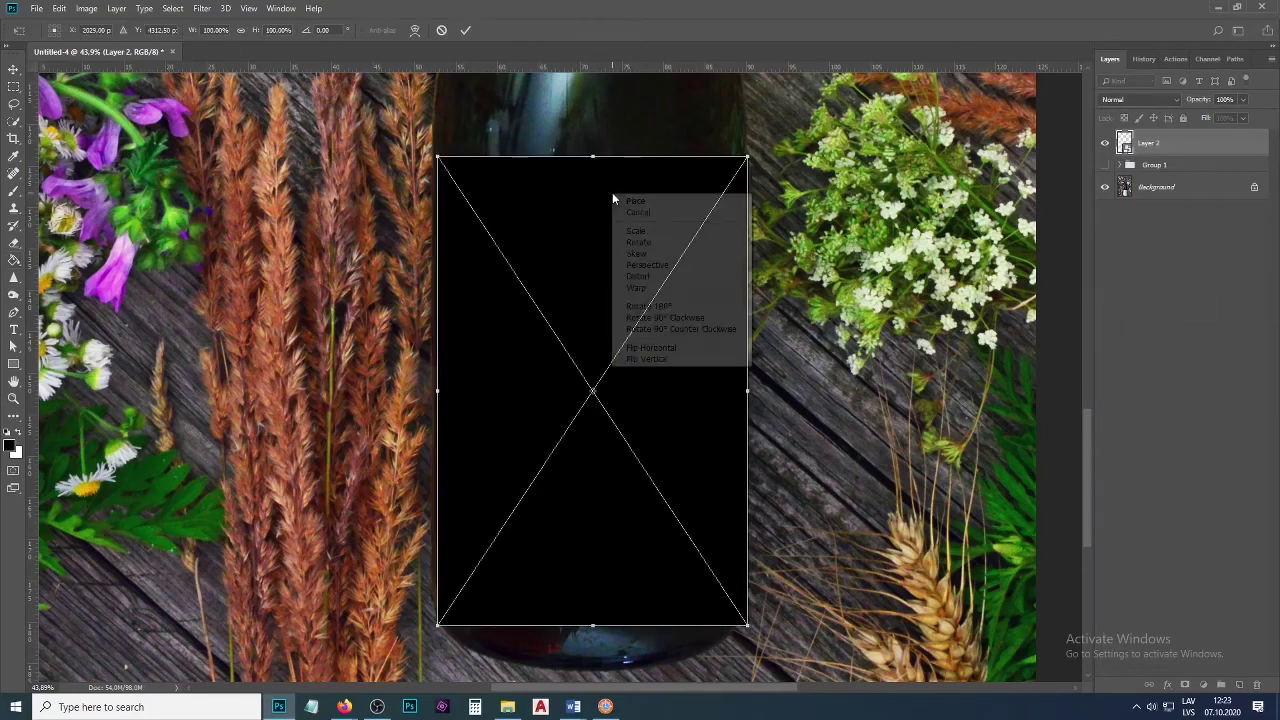
click(658, 278)
drag(1206, 104, 1168, 108)
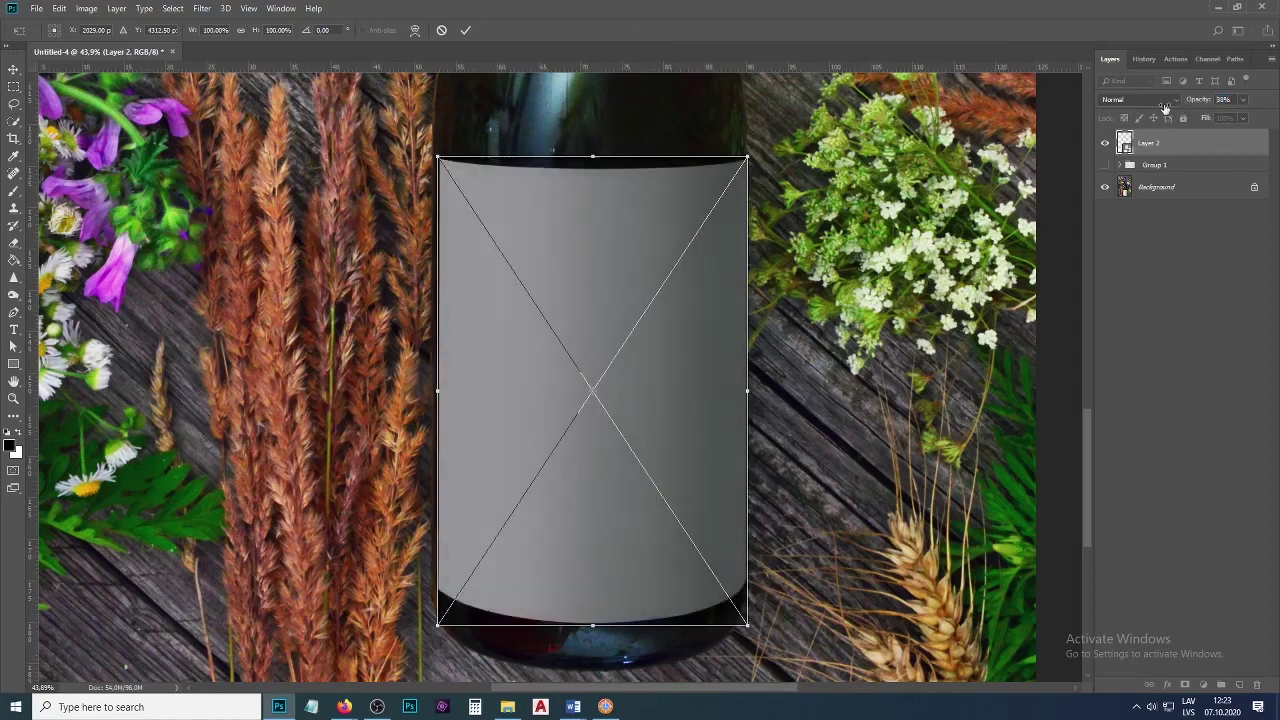
scroll(440, 170, up, 8)
drag(445, 180, 444, 180)
scroll(378, 152, down, 8)
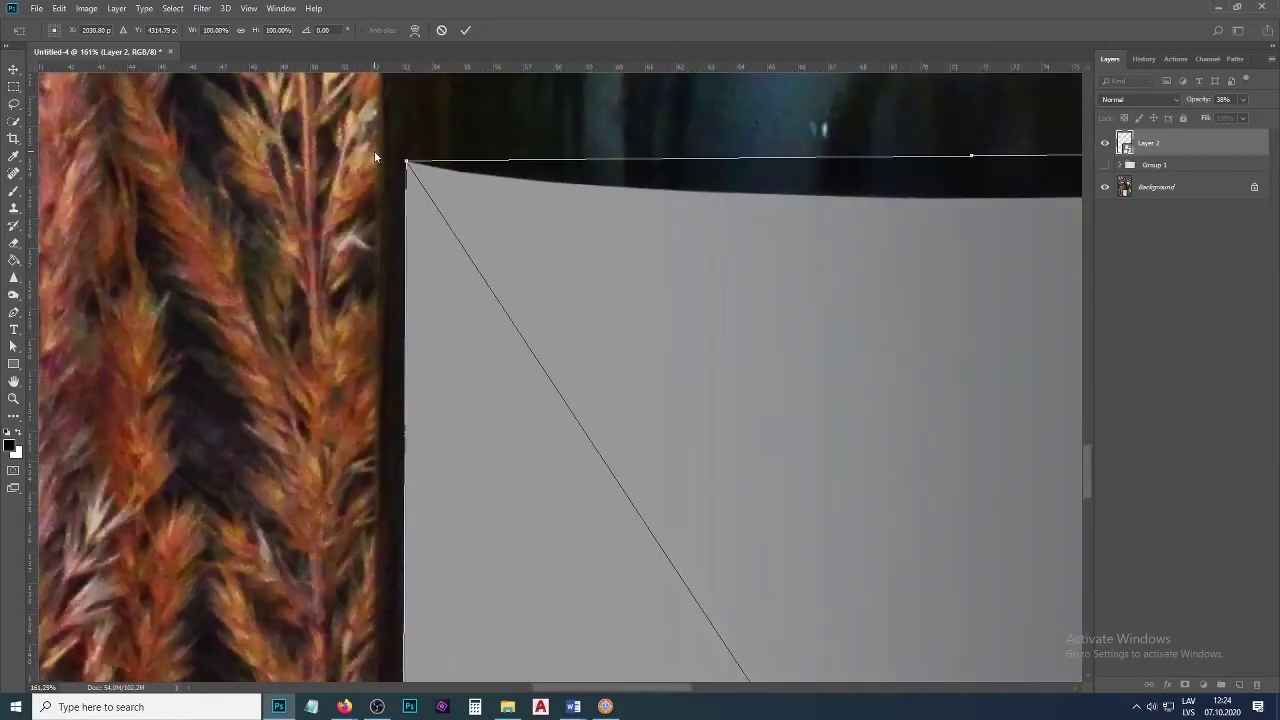
scroll(794, 159, up, 8)
drag(775, 172, 776, 176)
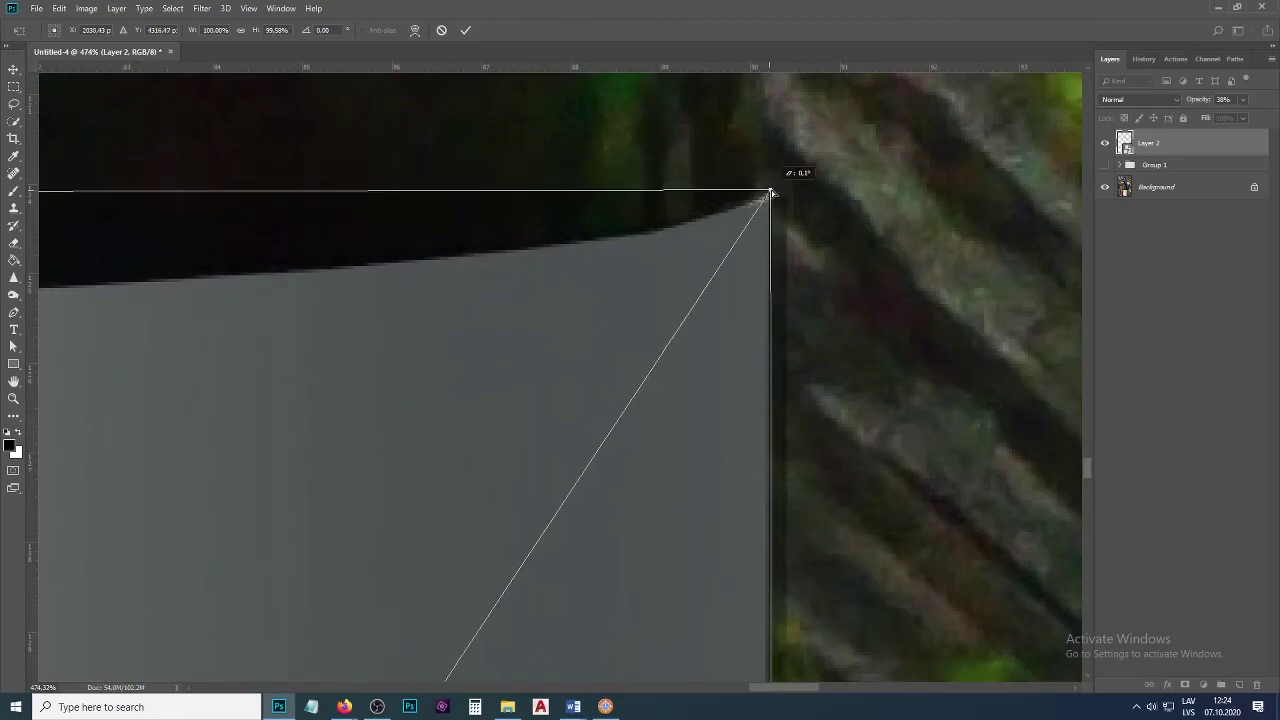
scroll(790, 140, down, 6)
Distort the rectangle's two lower corners up to where the label's straight sides meet its curved bottom edge.
scroll(785, 455, down, 3)
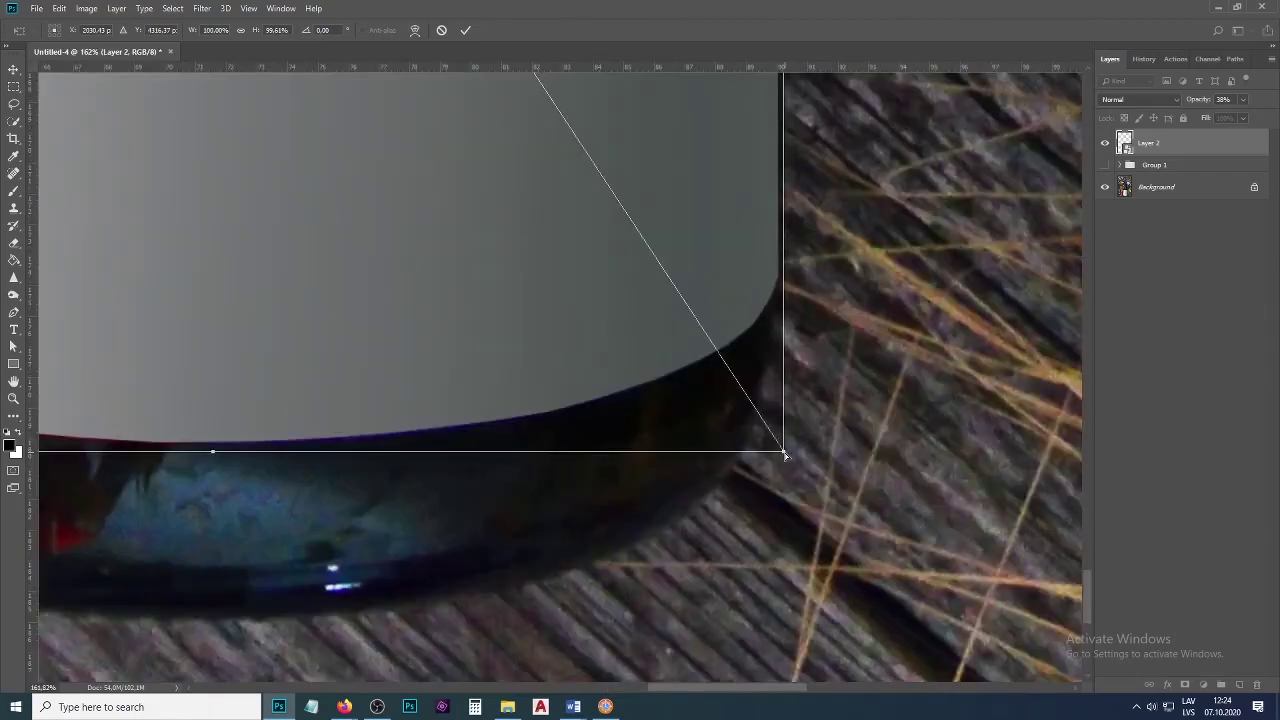
drag(785, 455, 785, 290)
scroll(785, 290, down, 4)
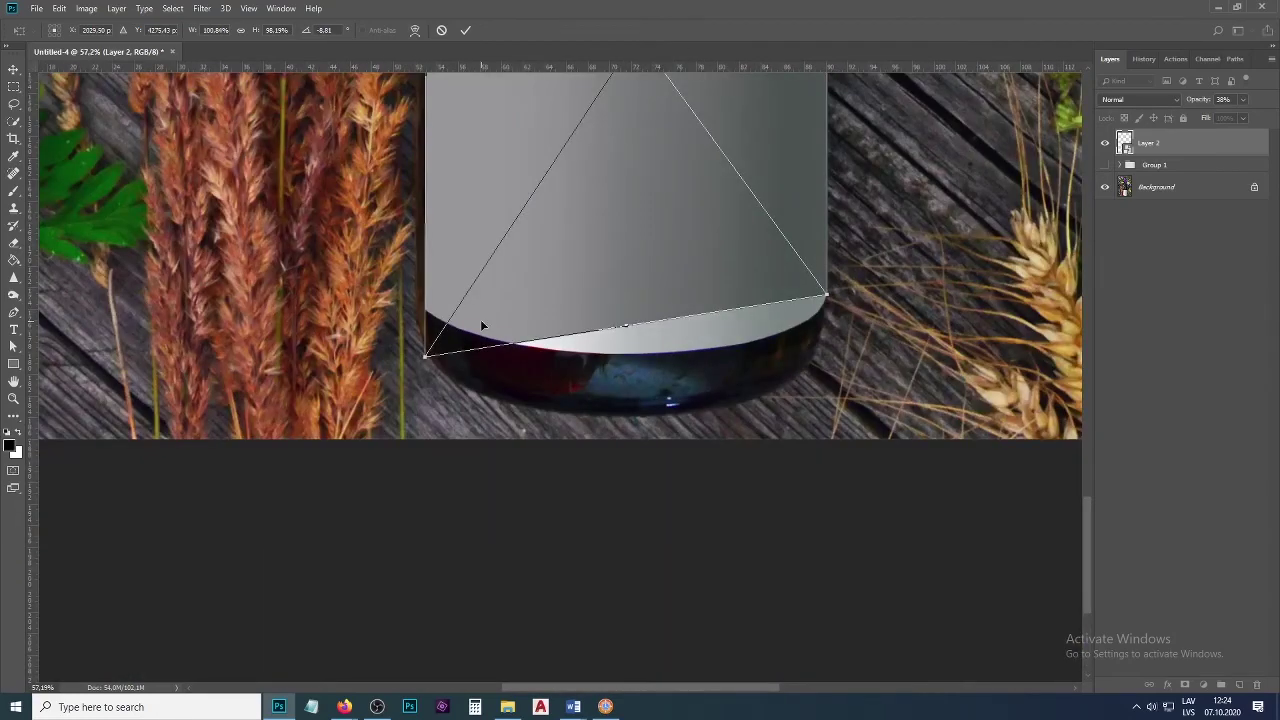
drag(425, 357, 426, 310)
scroll(430, 378, down, 4)
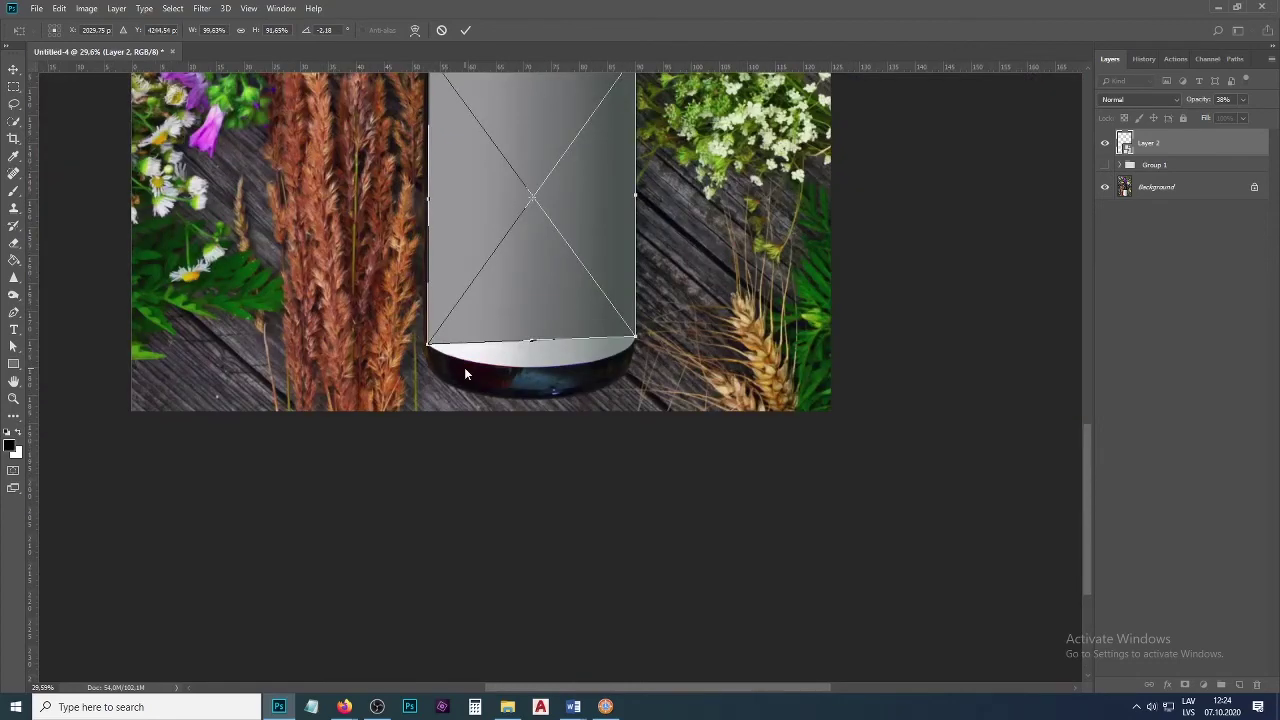
scroll(540, 123, up, 2)
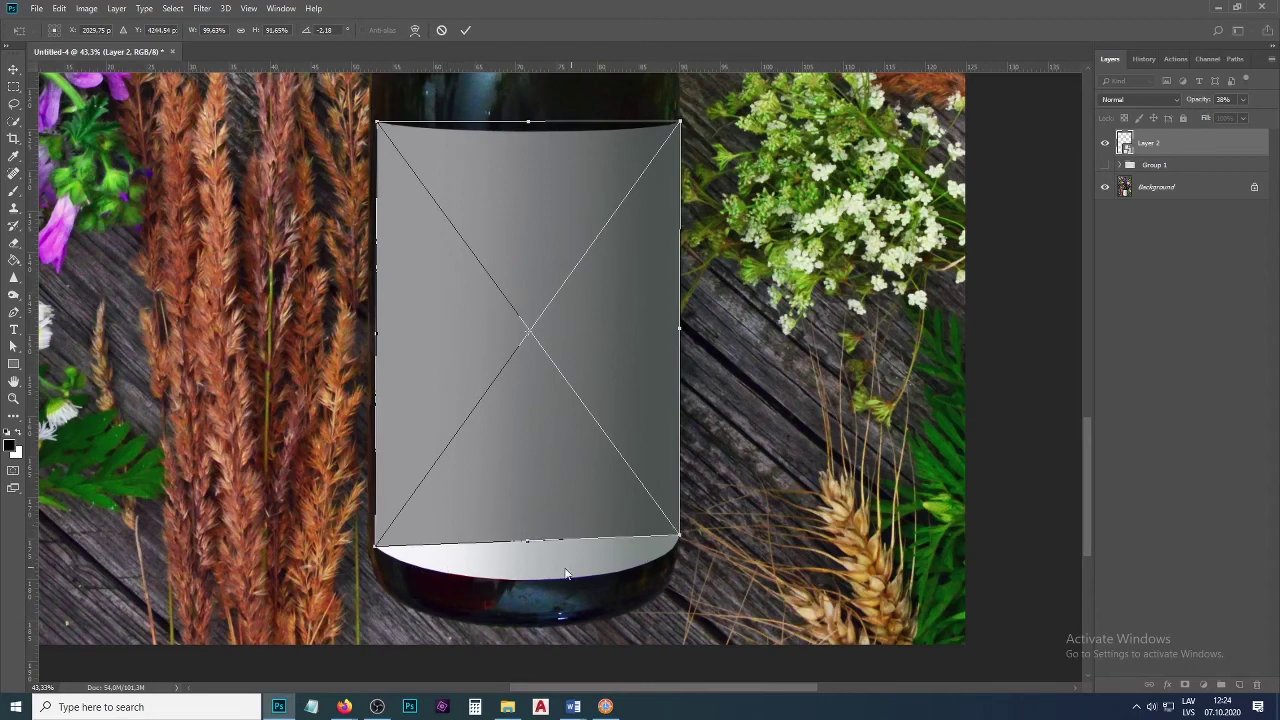
Warp the rectangle's bottom and top edges to follow the label's curved lower and upper edges.
right_click(531, 237)
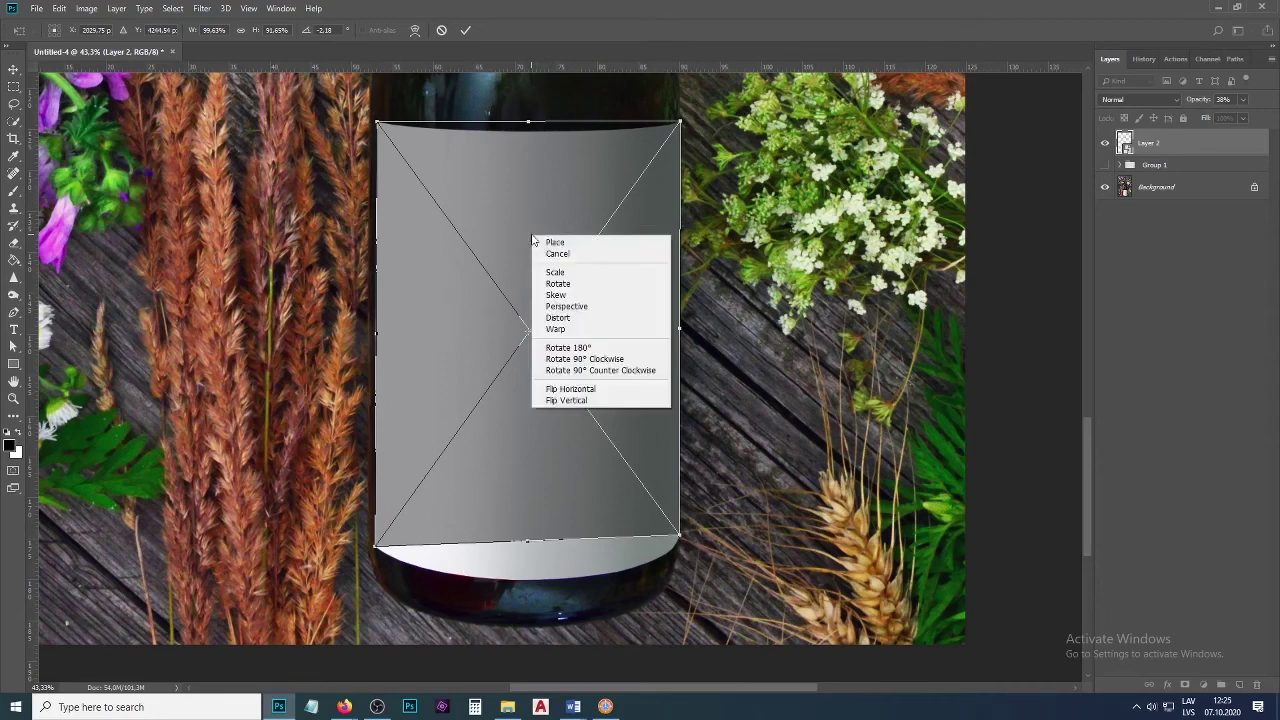
click(561, 330)
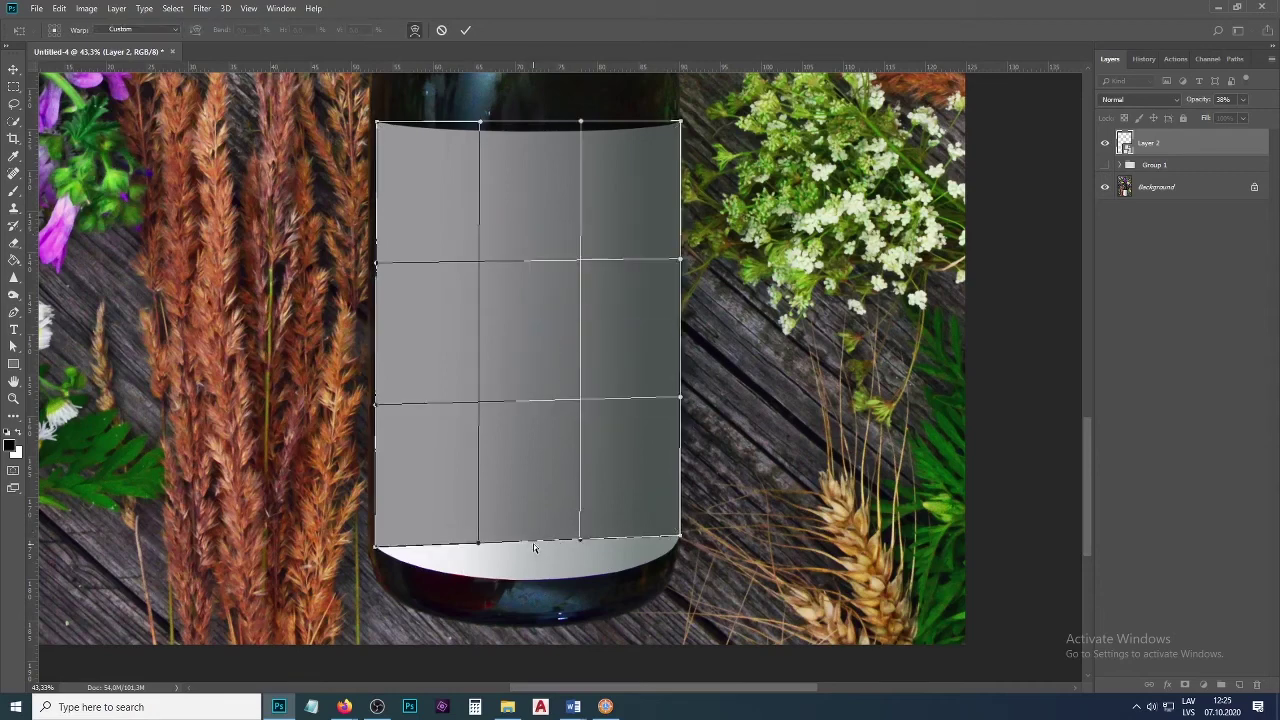
drag(535, 543, 533, 582)
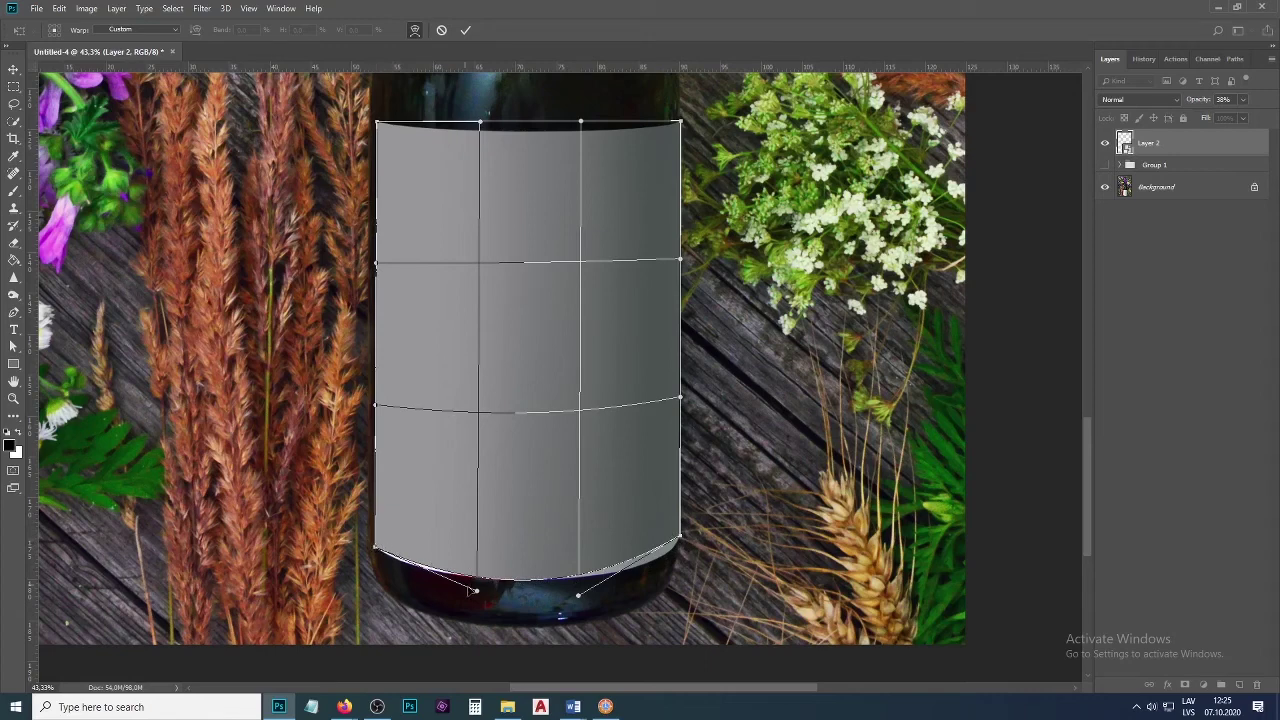
drag(478, 596, 416, 588)
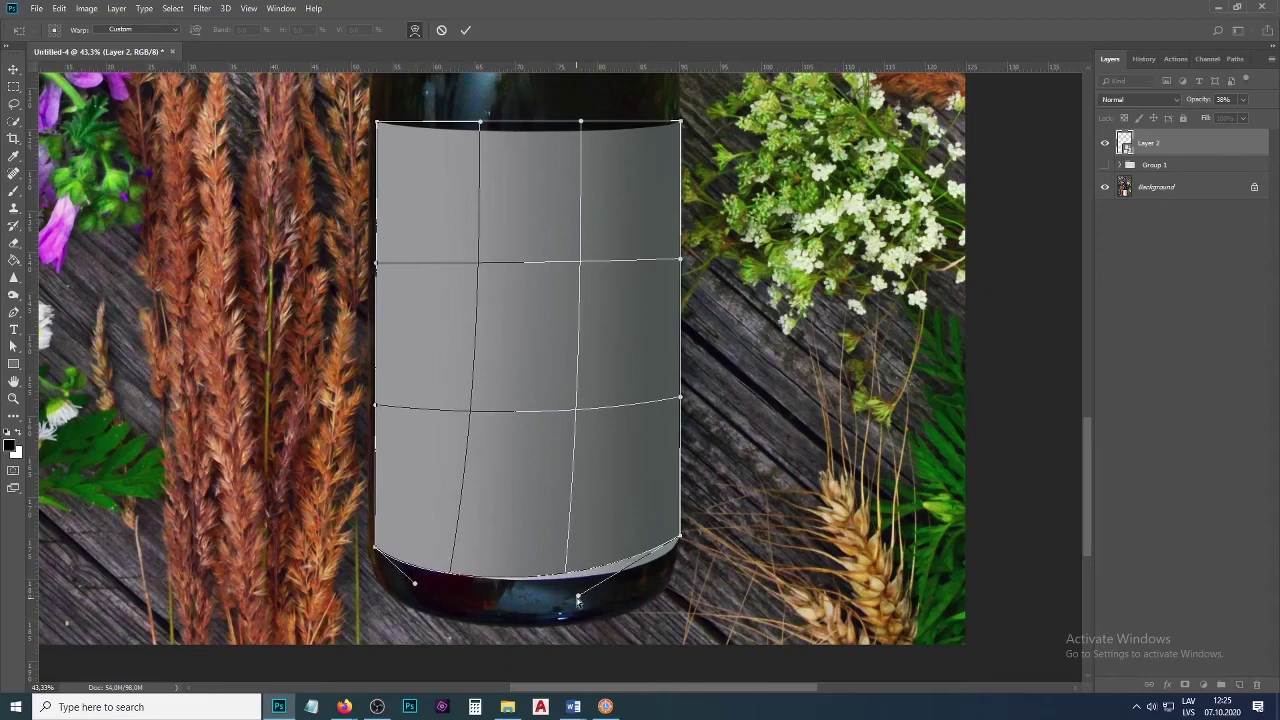
drag(578, 600, 666, 597)
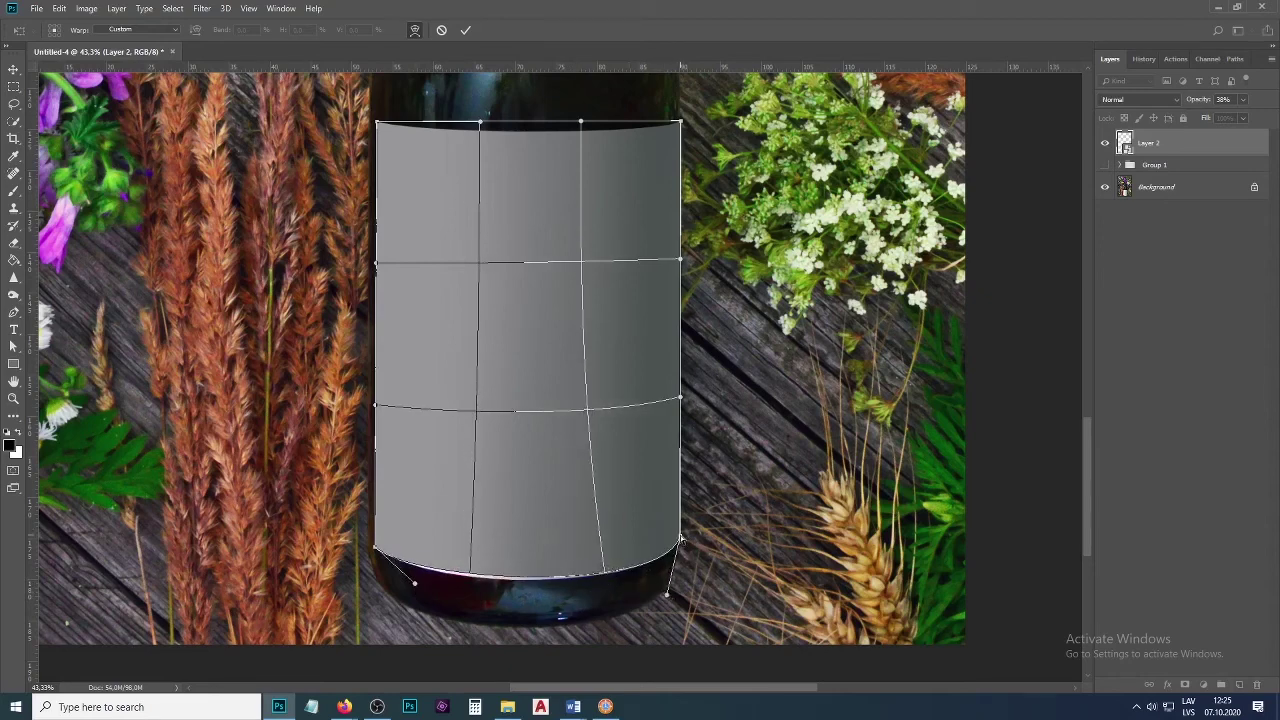
drag(413, 568, 416, 577)
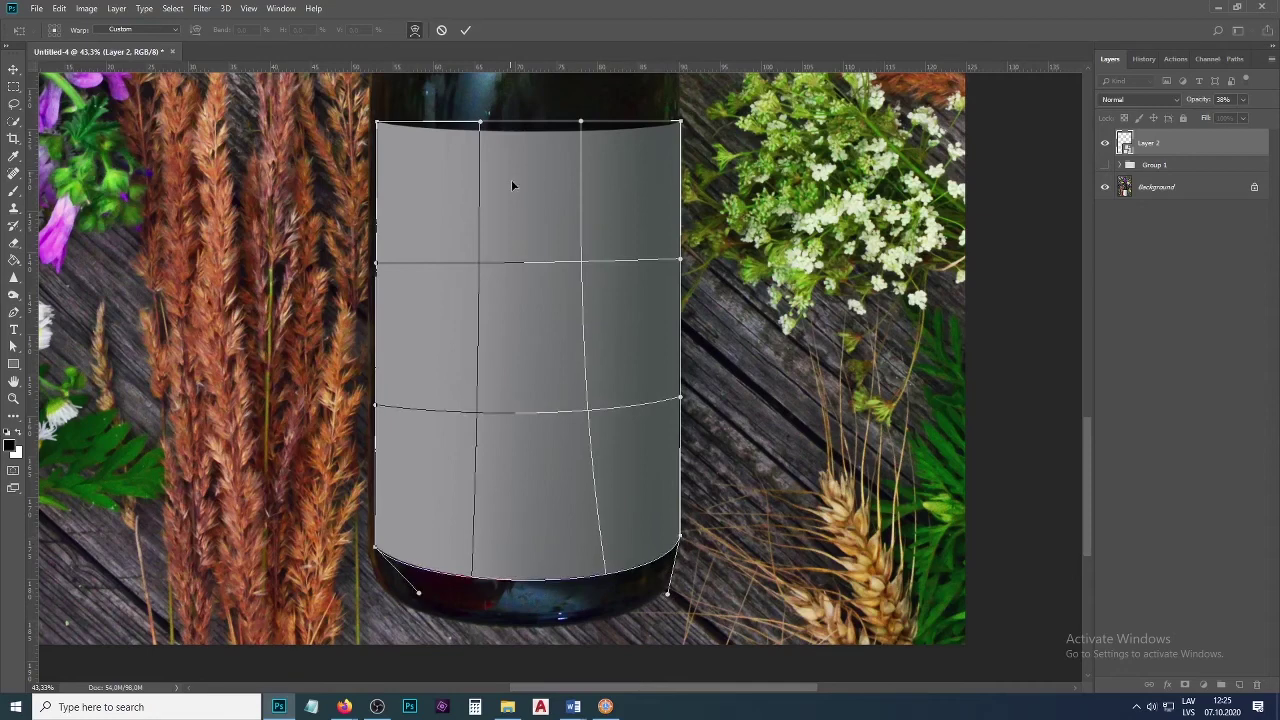
drag(531, 125, 657, 135)
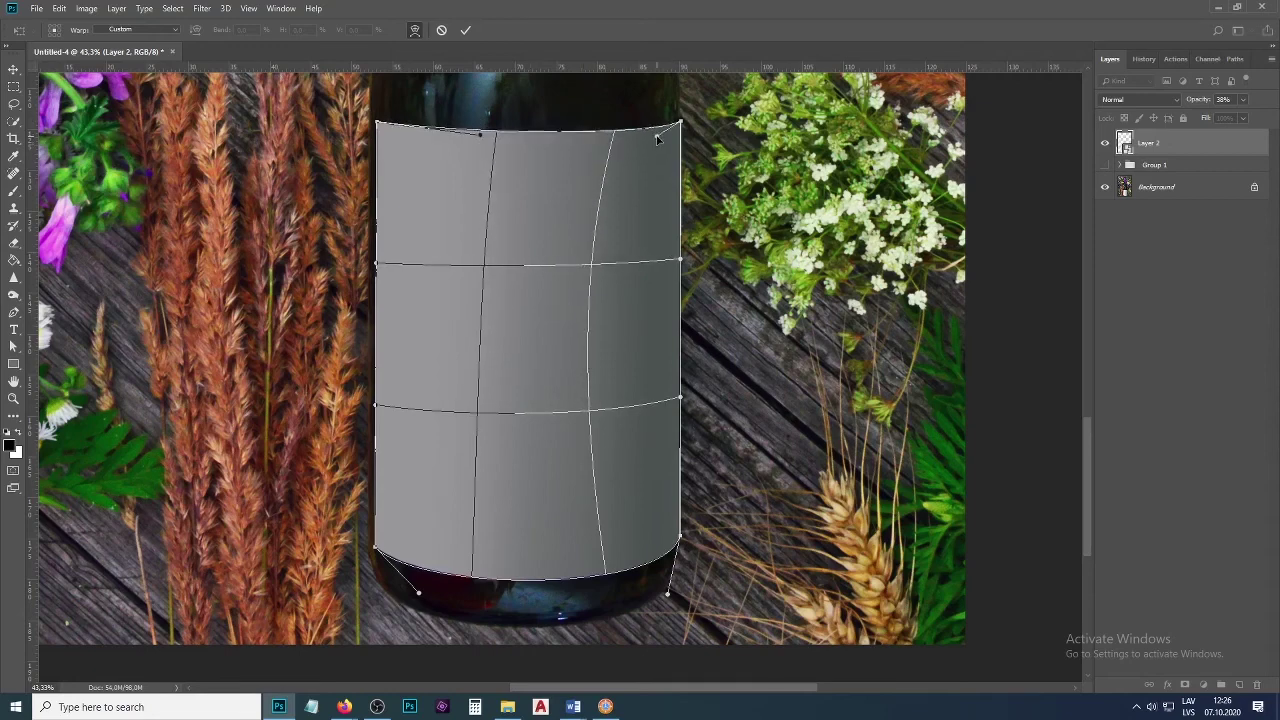
drag(481, 136, 416, 138)
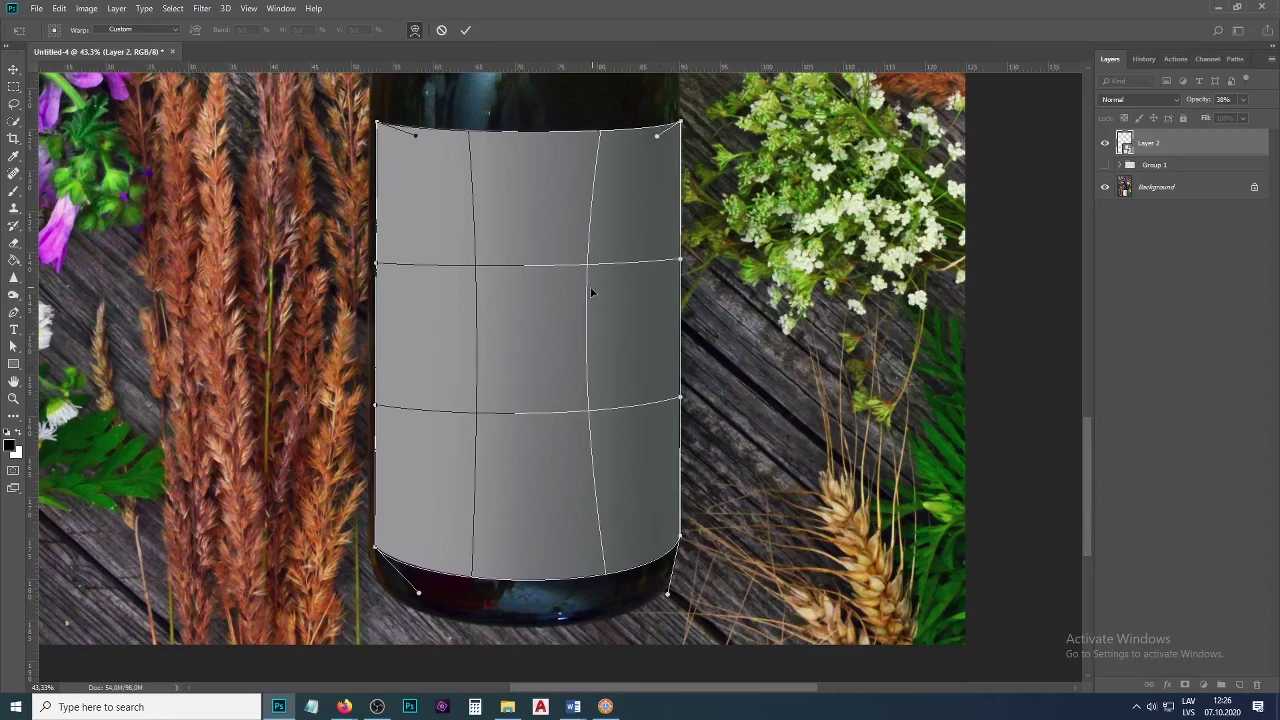
Bend the warp's inner grid lines to match the label's curvature, apply the warp, and set the layer's opacity to 100%.
drag(591, 291, 487, 371)
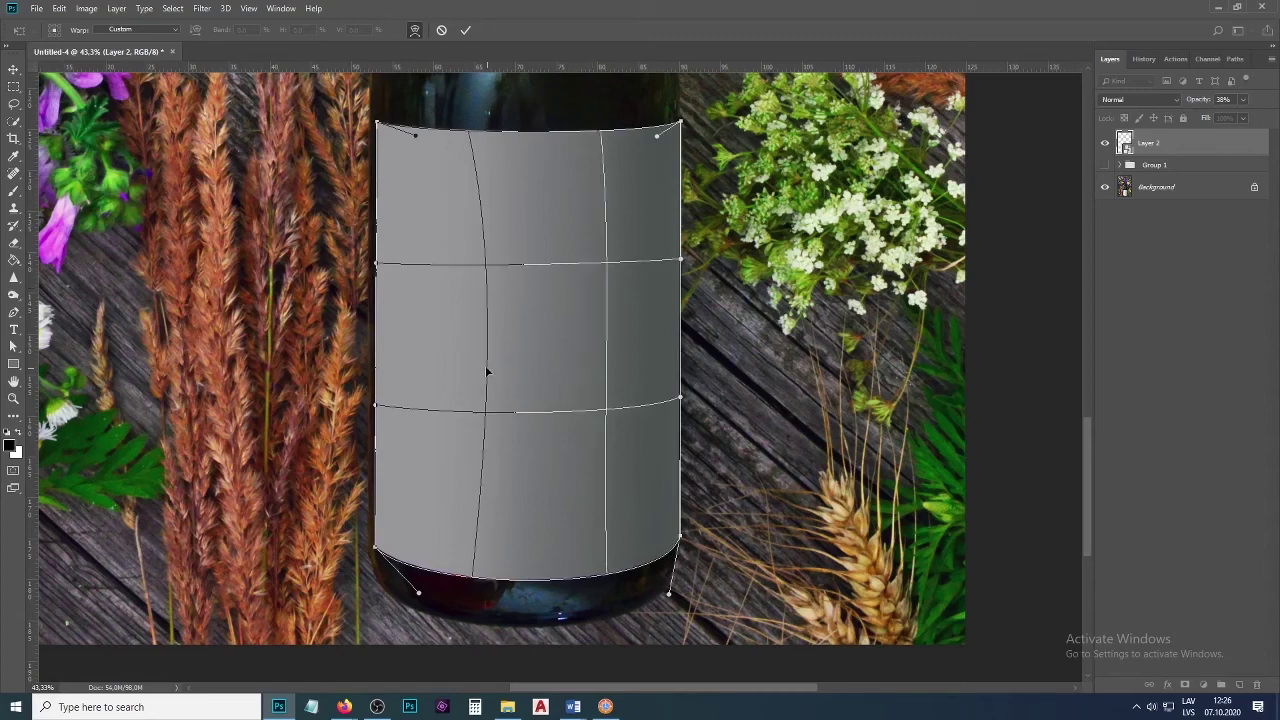
key(ctrl+z)
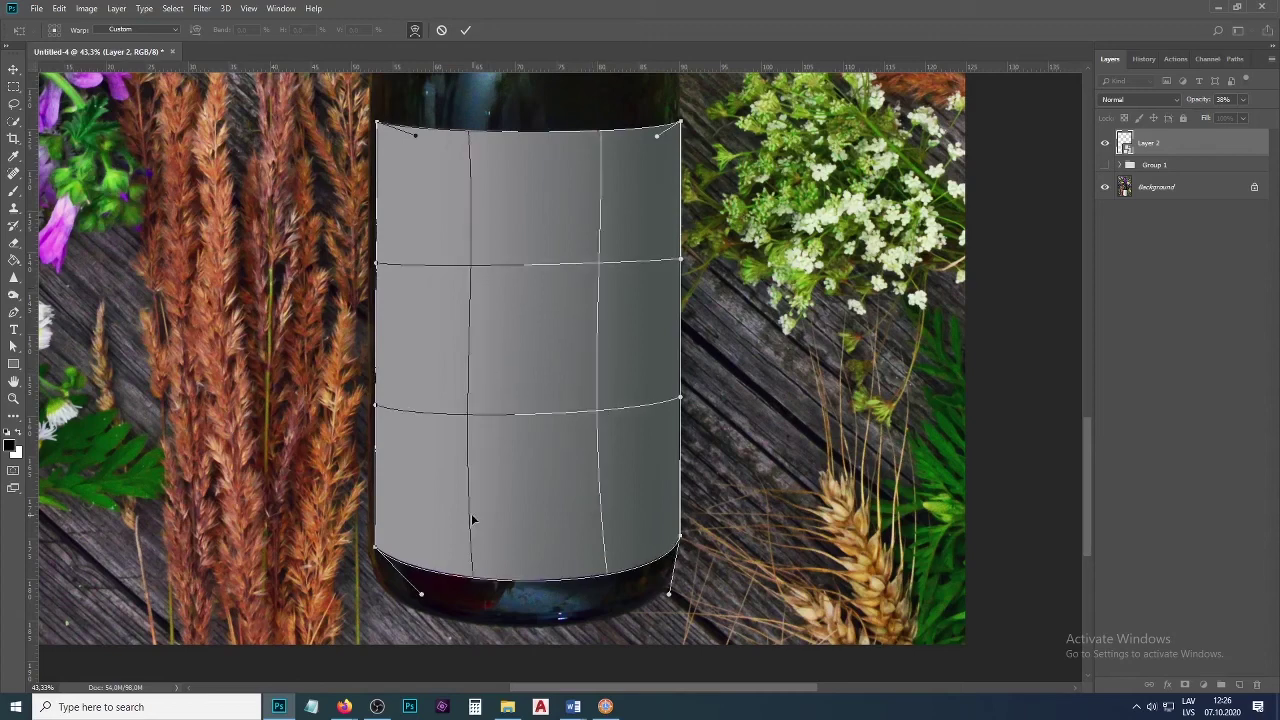
drag(473, 519, 473, 424)
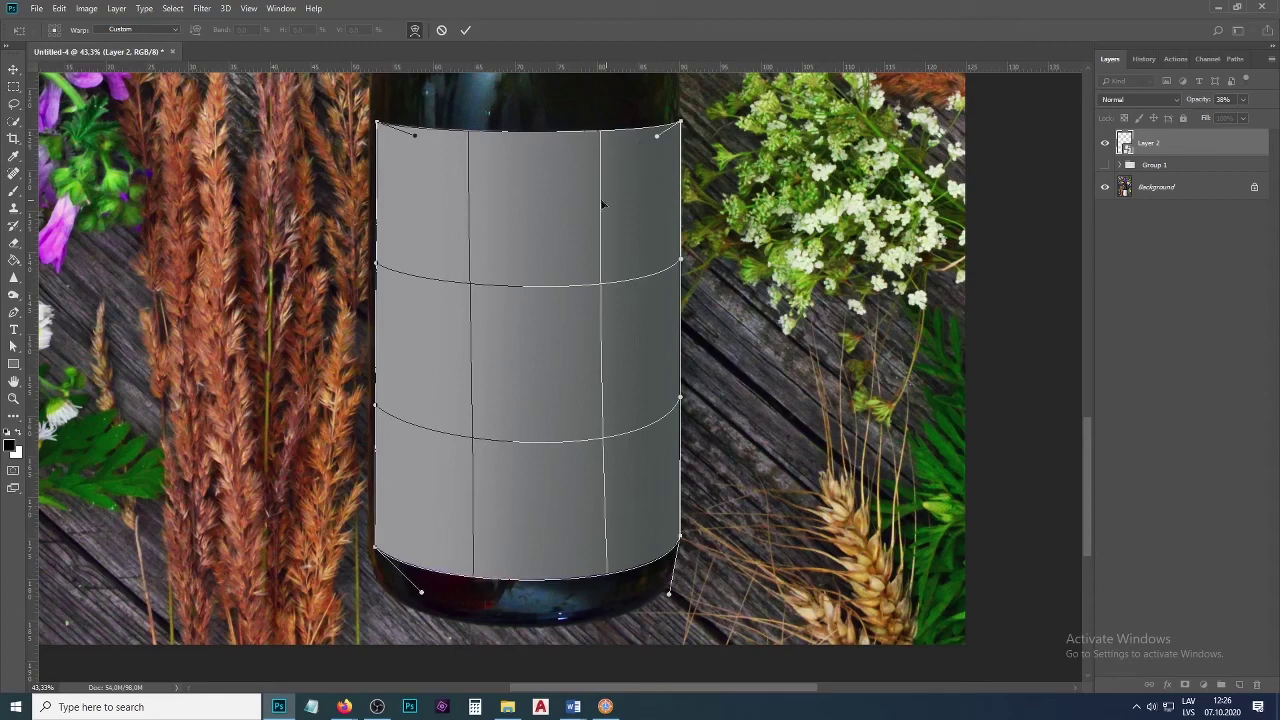
click(14, 70)
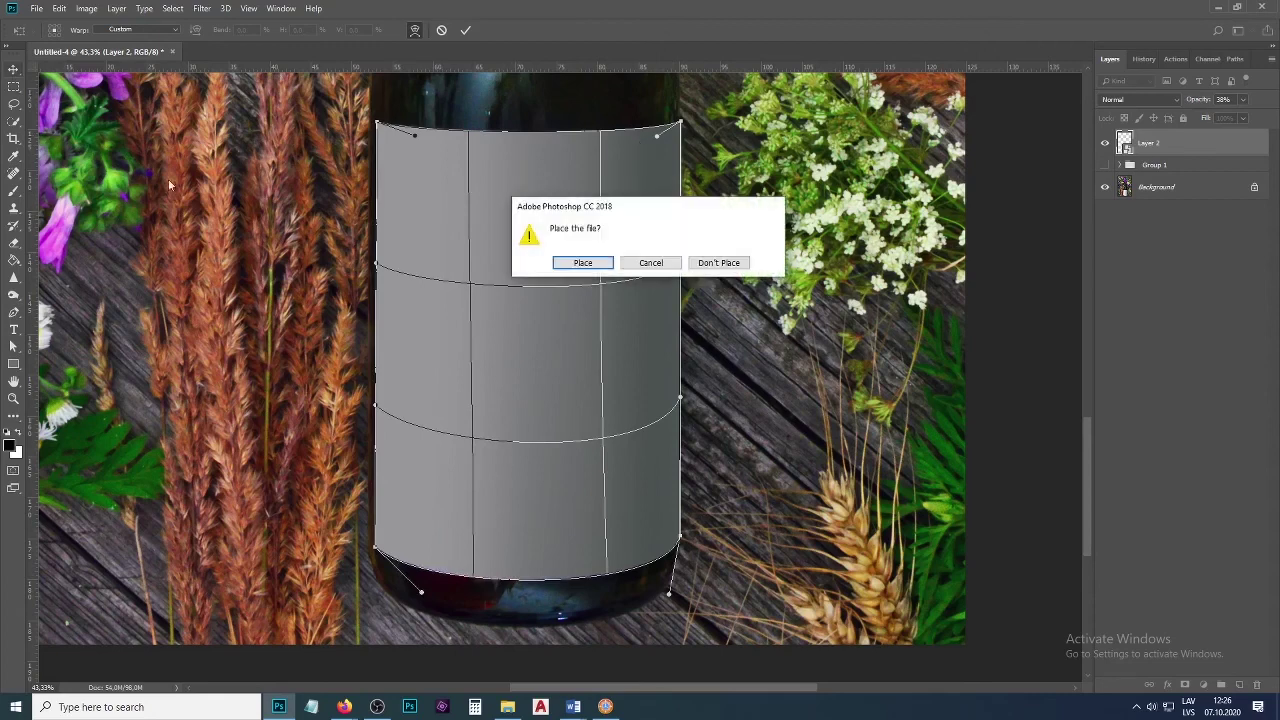
click(584, 264)
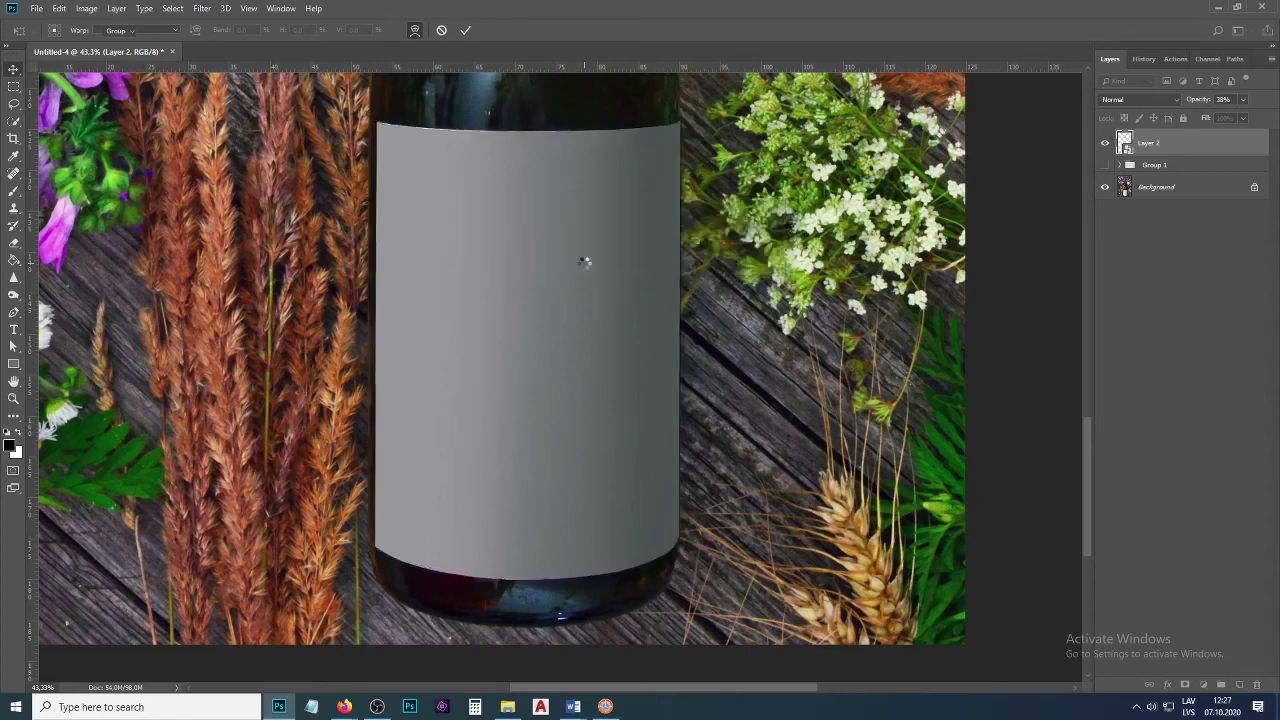
drag(1188, 103, 1248, 112)
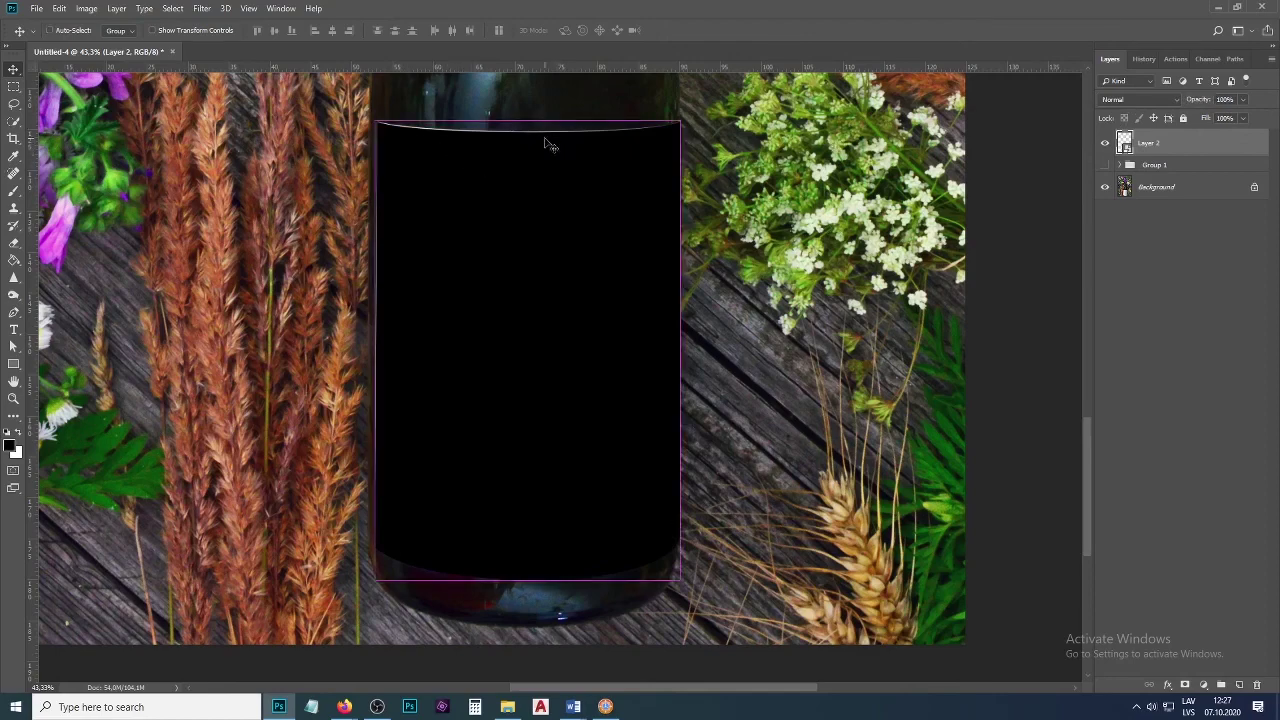
Warp the black rectangle's upper-left corner slightly upward to cover the label's upper edge, and apply the warp.
key(ctrl+t)
right_click(516, 166)
click(545, 266)
scroll(420, 125, up, 6)
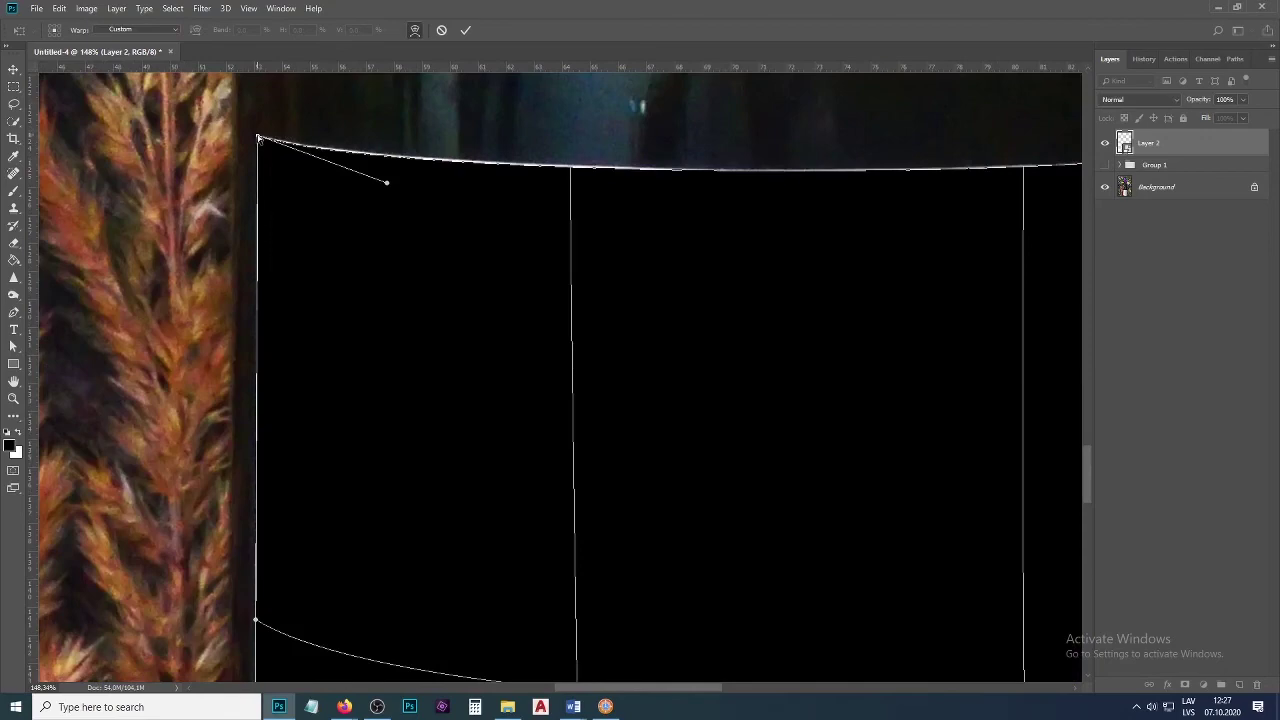
drag(258, 138, 258, 133)
scroll(385, 170, down, 4)
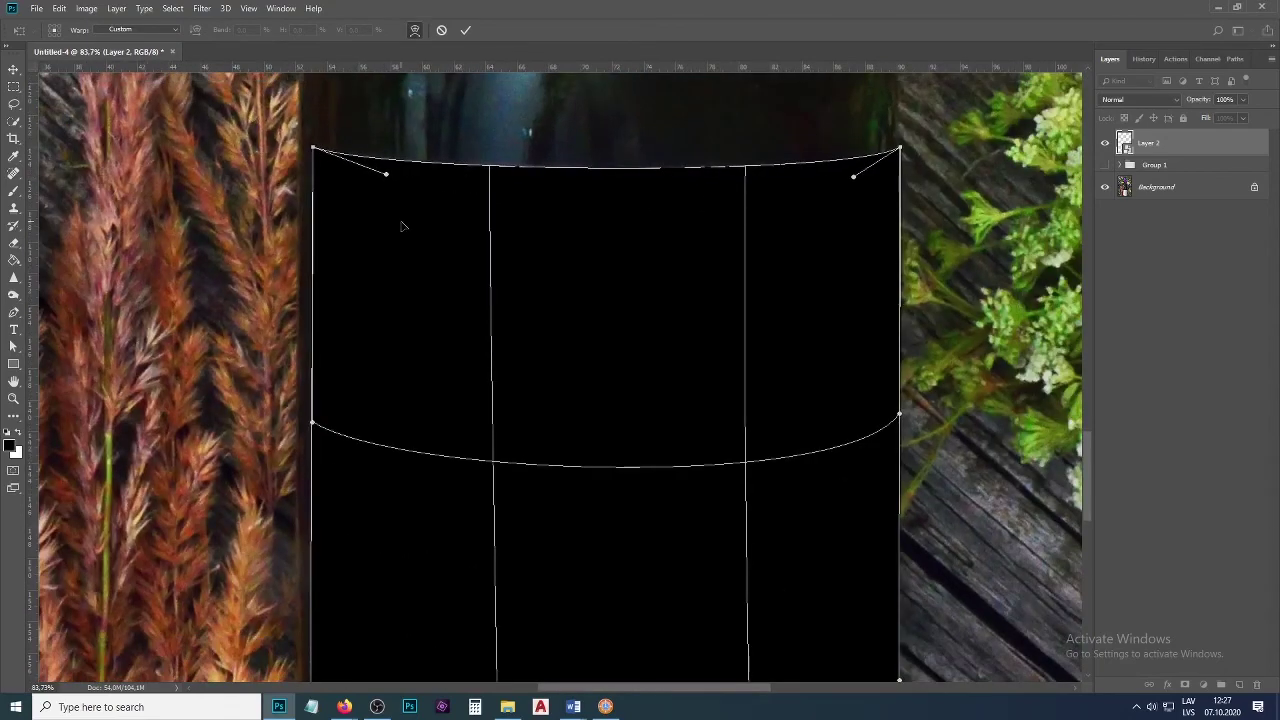
key(v)
click(598, 262)
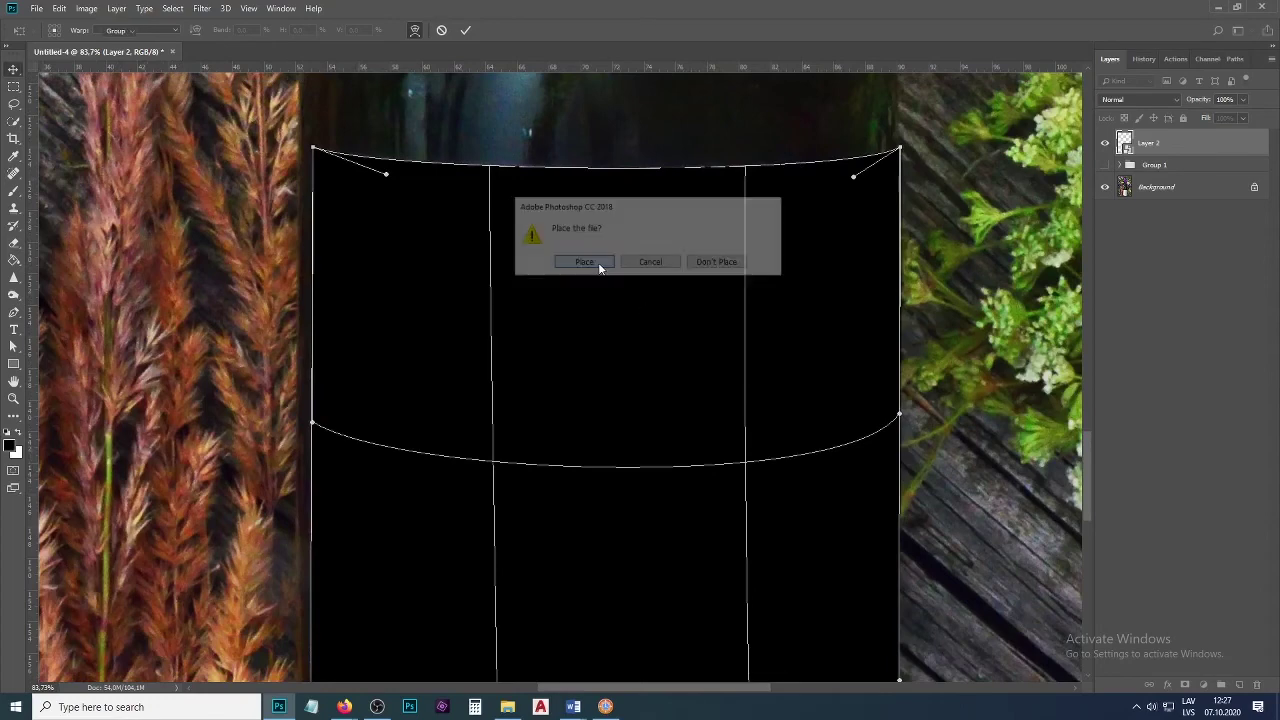
scroll(697, 143, down, 5)
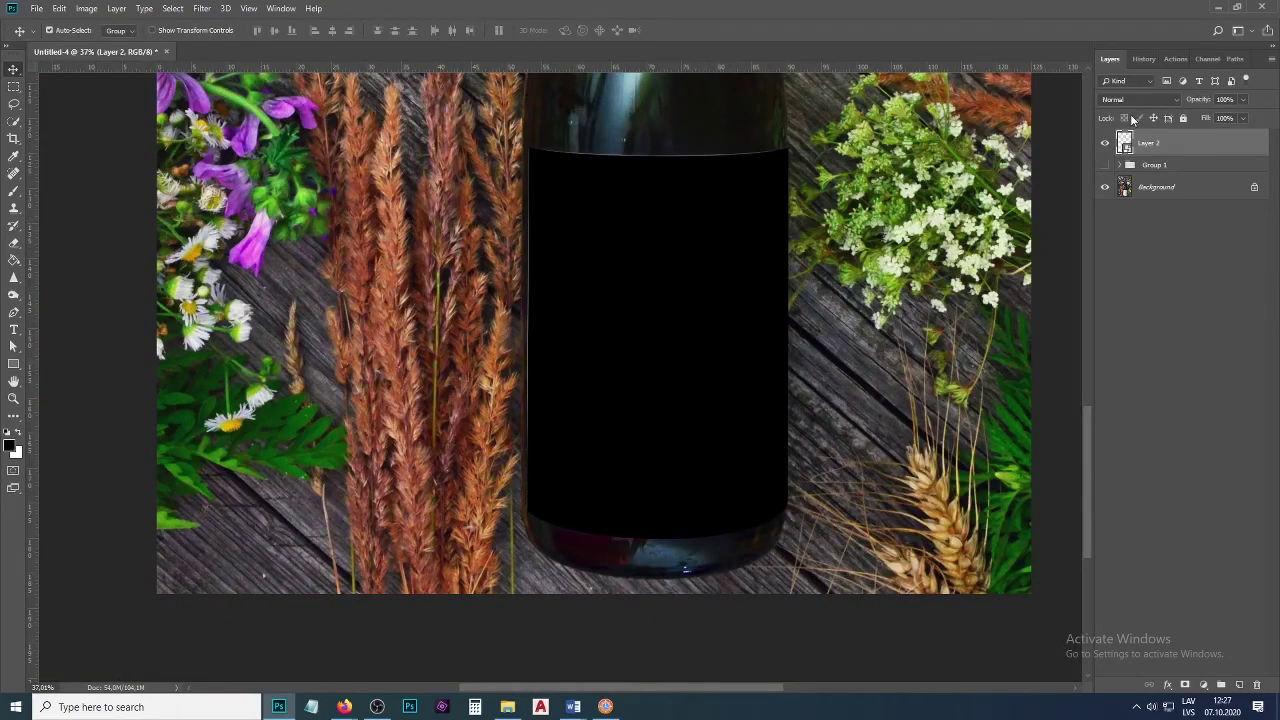
Open the black rectangle's smart object, place the Sweet-NZ-packaging-back-804x1024 image from FreeCommander stretched over the whole canvas, and save.
double_click(1124, 142)
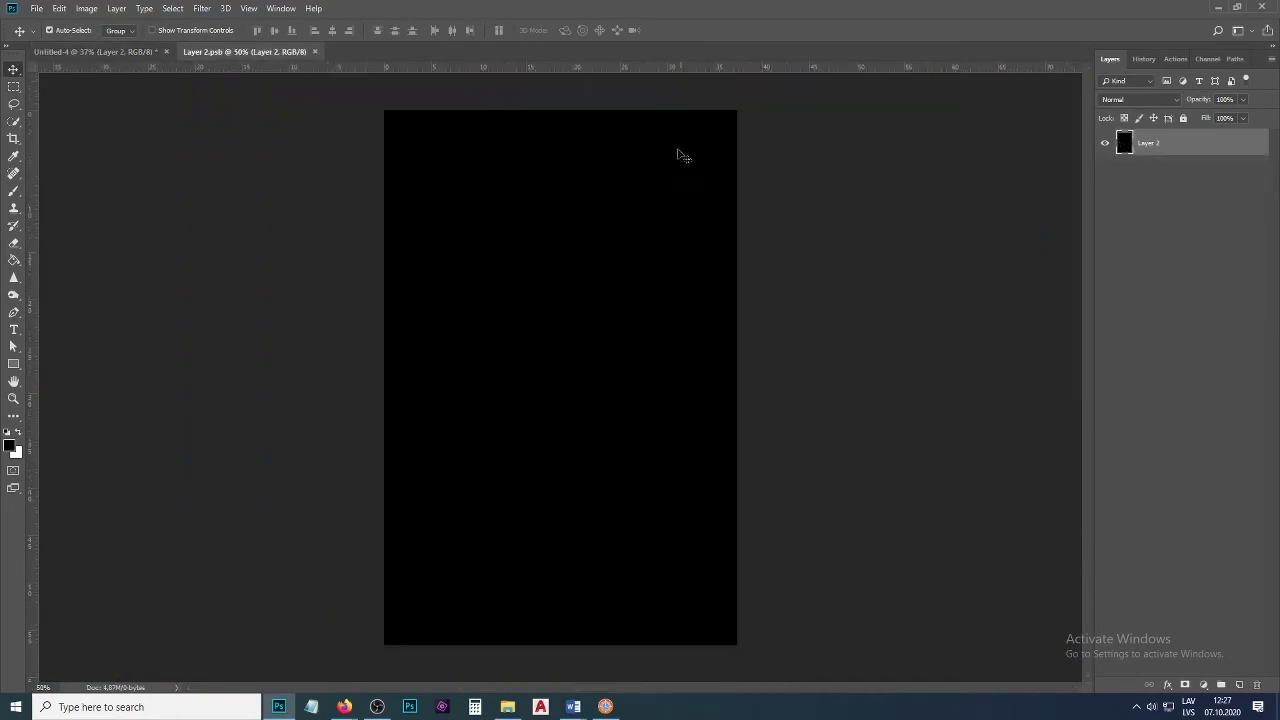
click(605, 706)
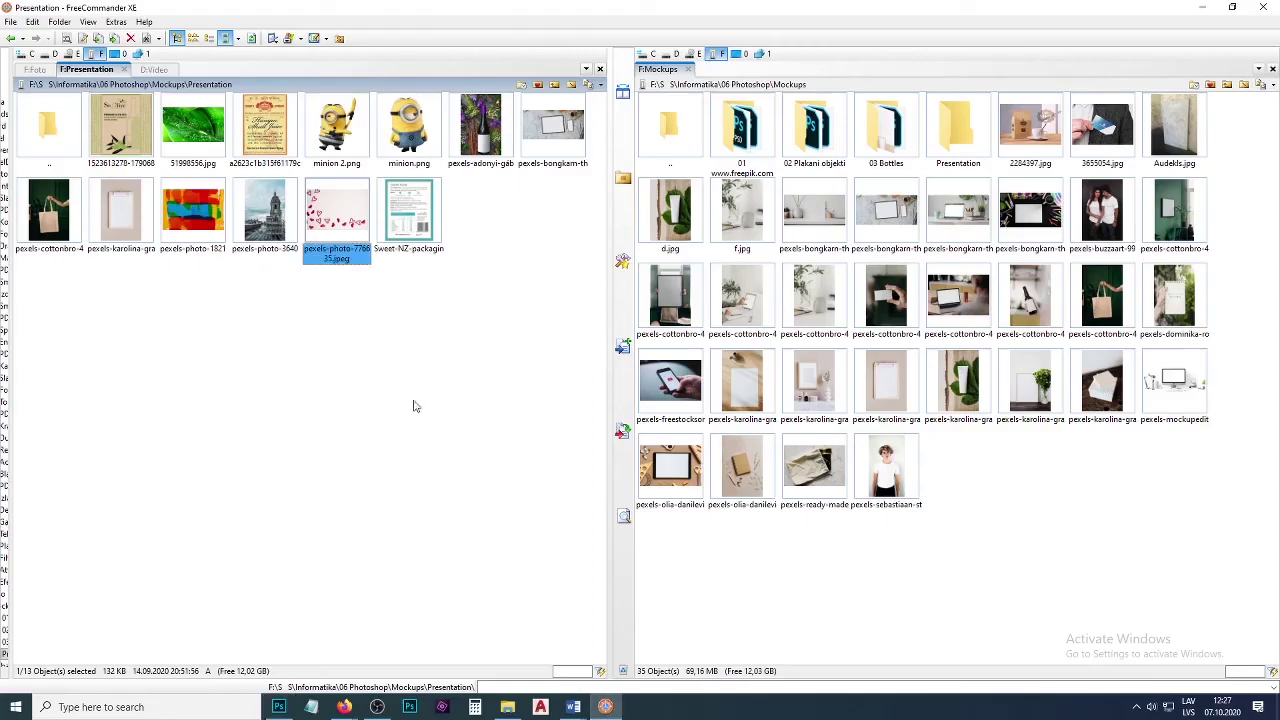
click(418, 222)
drag(406, 309, 514, 432)
drag(427, 208, 384, 110)
drag(697, 537, 740, 645)
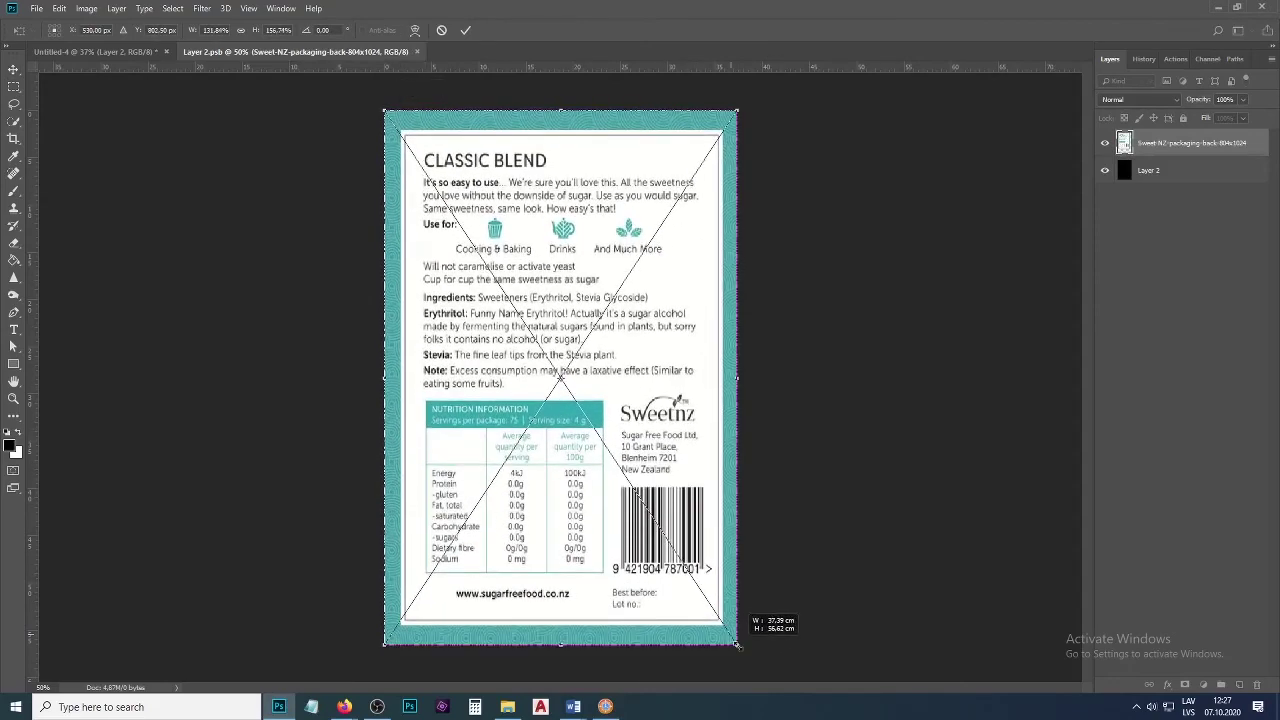
key(Return)
key(ctrl+s)
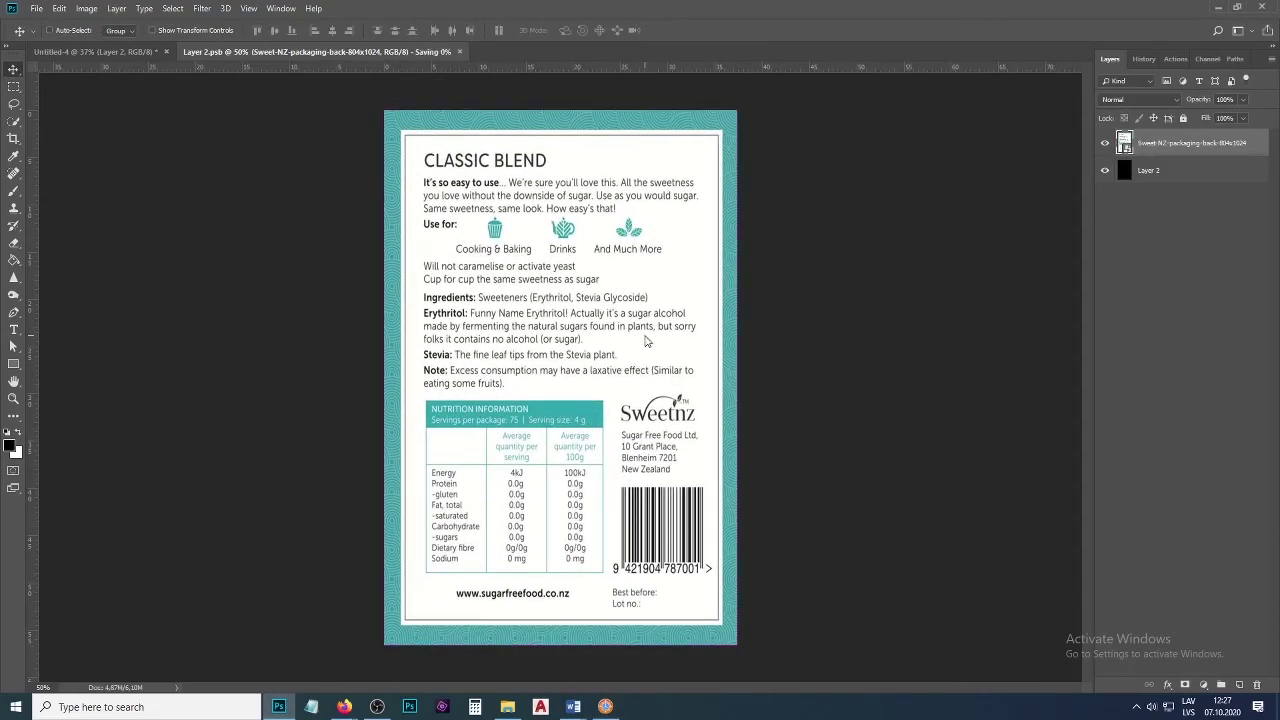
In the bottle document, compare blend modes on the label layer starting with Multiply, and settle on Linear Burn.
click(86, 52)
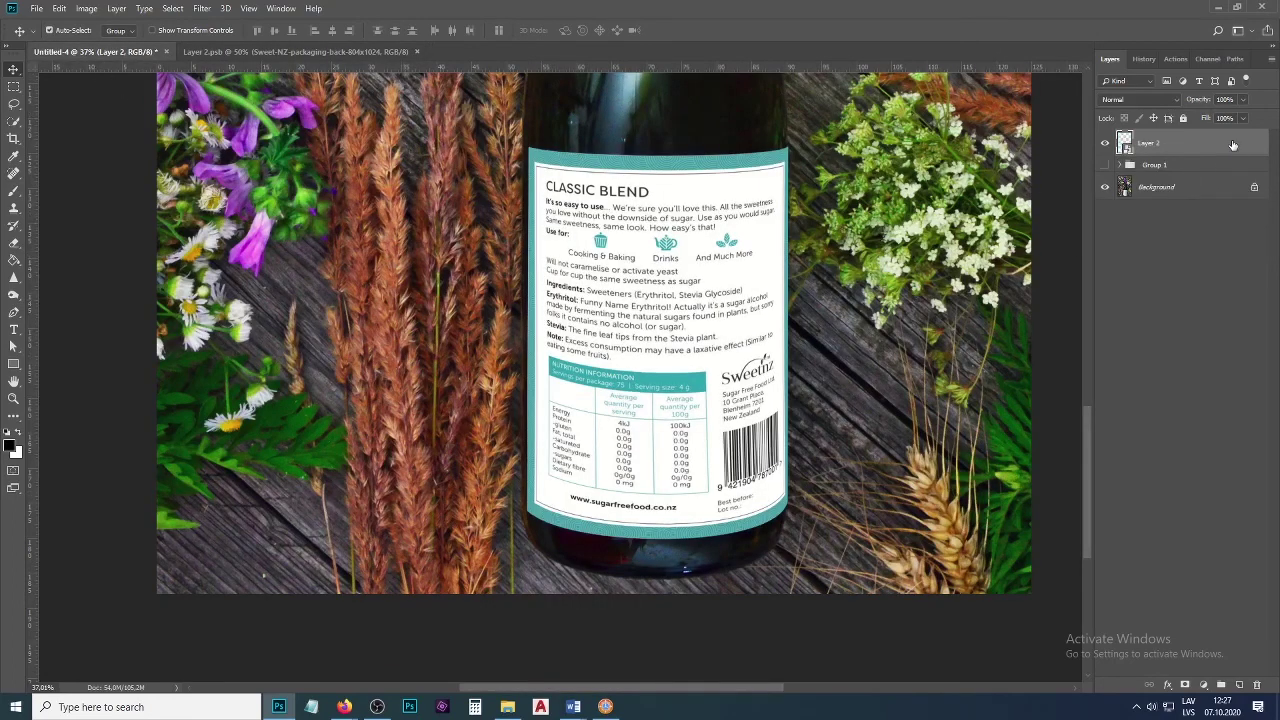
click(1137, 99)
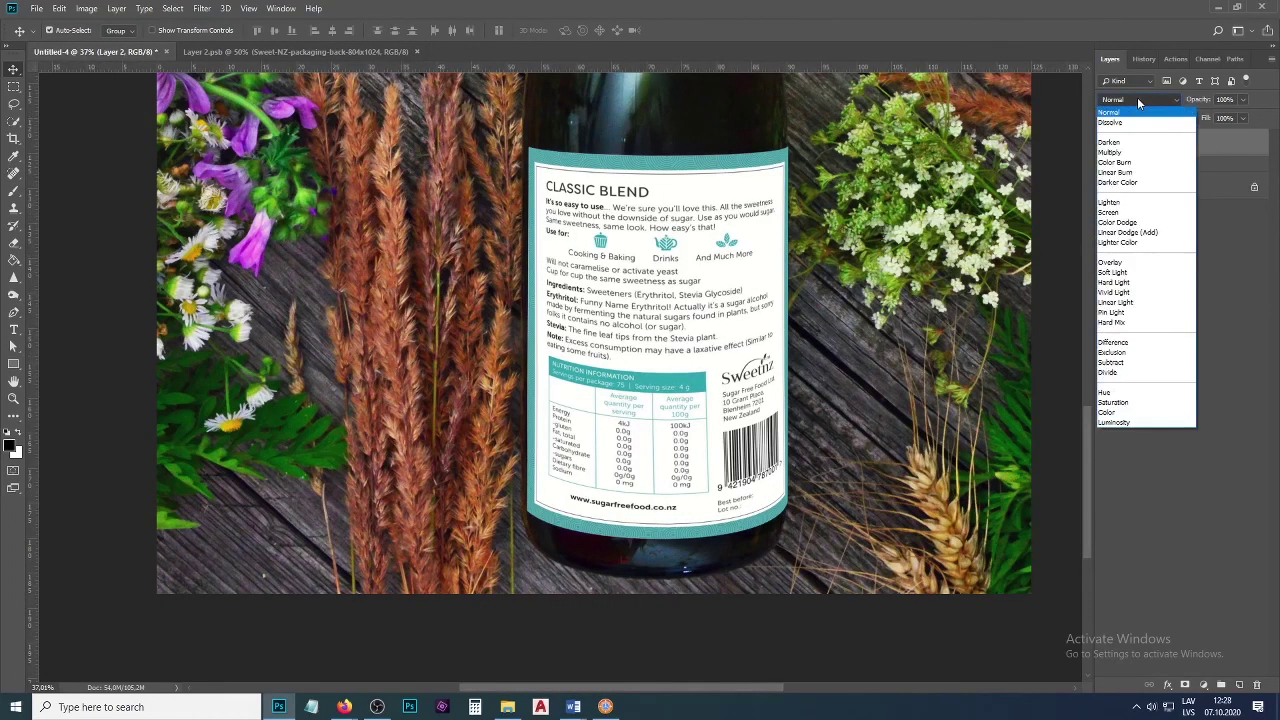
click(1135, 153)
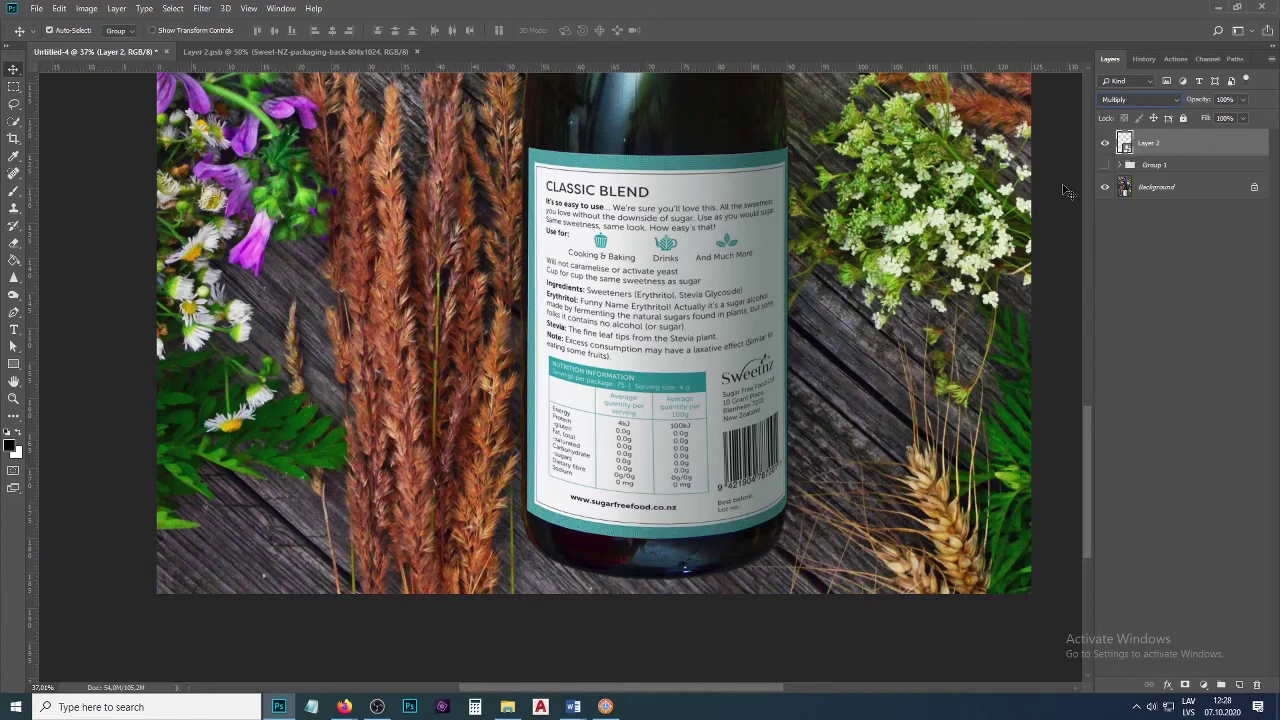
key(Down)
key(Down)
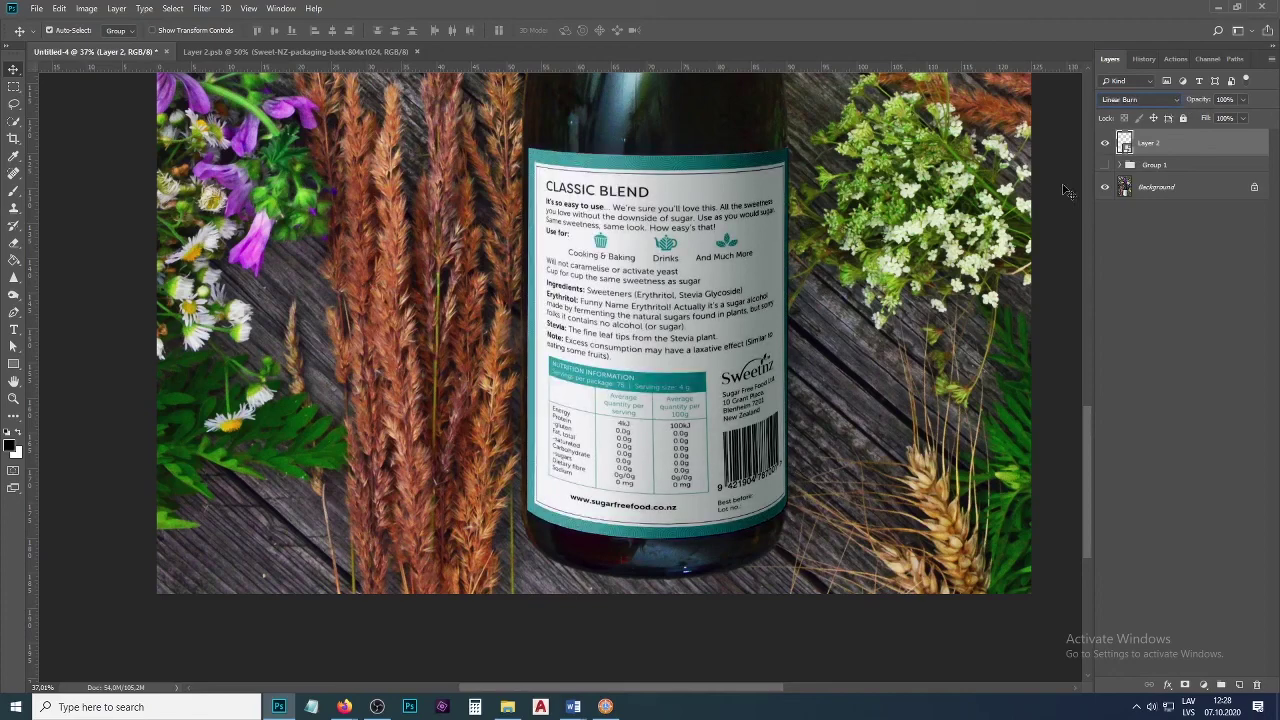
key(Down)
key(Down)
key(Down)
key(Down)
key(Down)
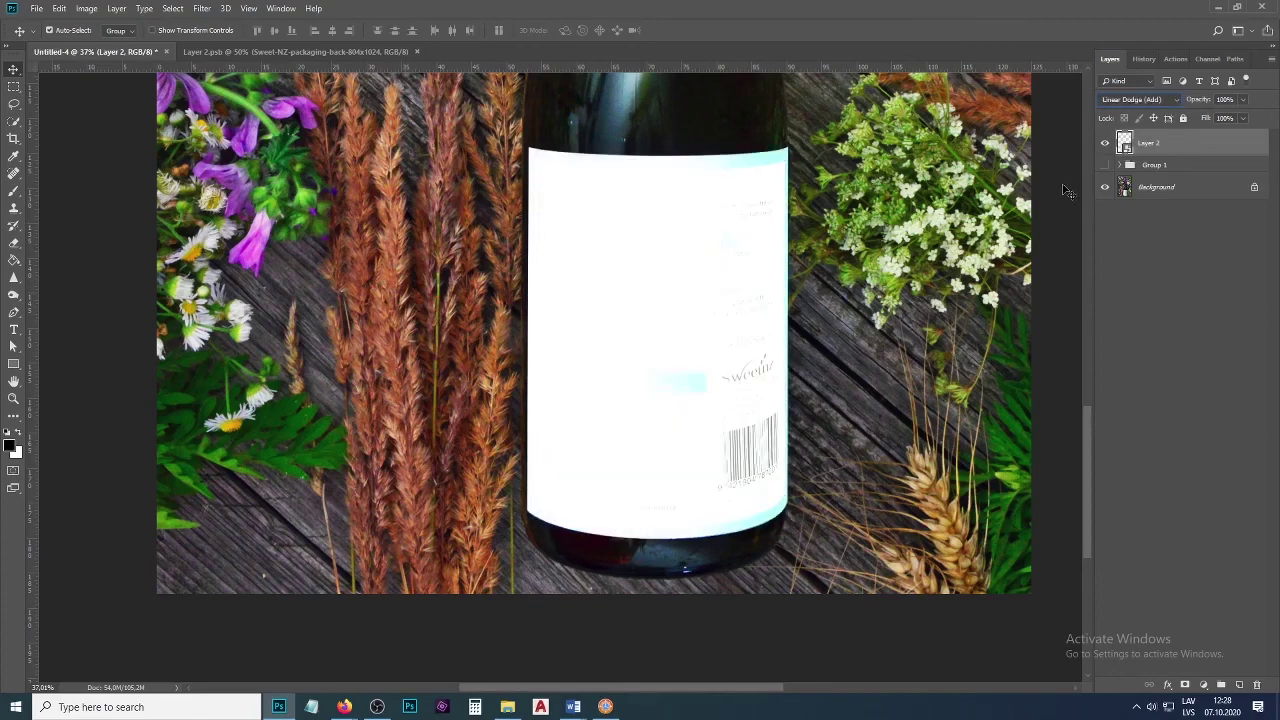
key(Down)
key(Down)
key(Down)
key(Down)
key(Down)
key(Down)
key(Down)
key(Down)
key(Down)
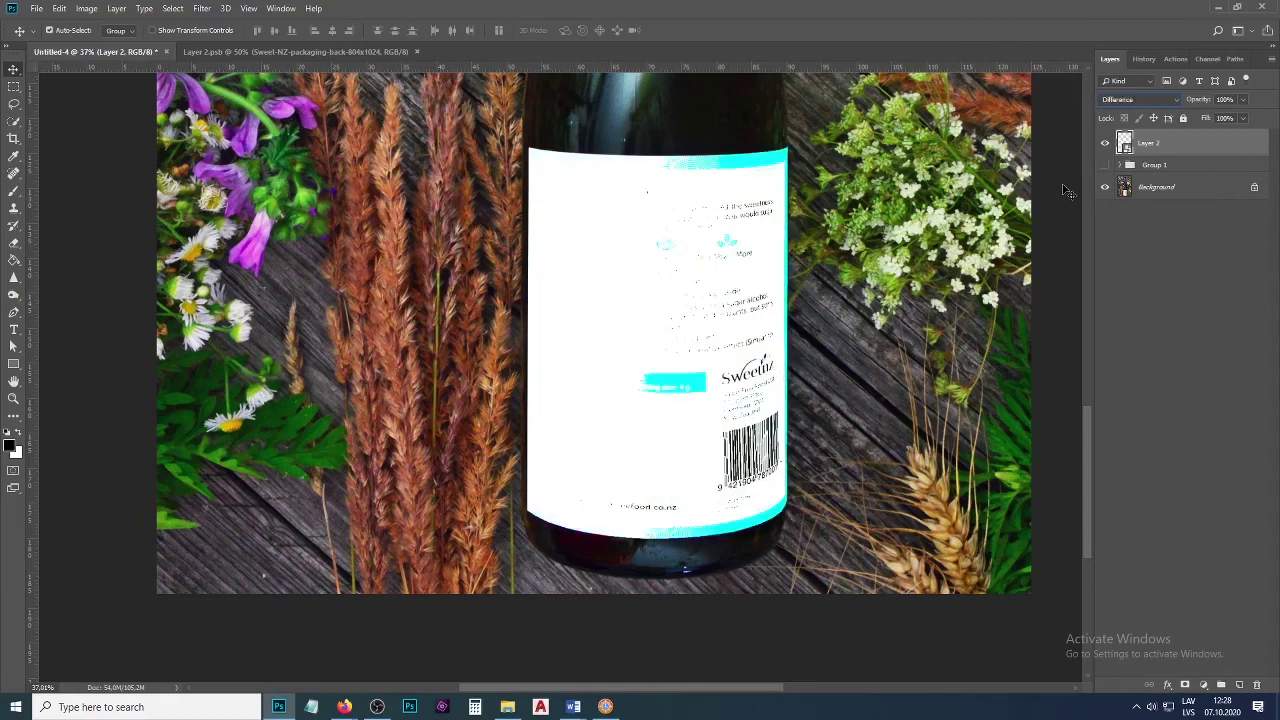
key(Down)
click(1139, 100)
click(1110, 179)
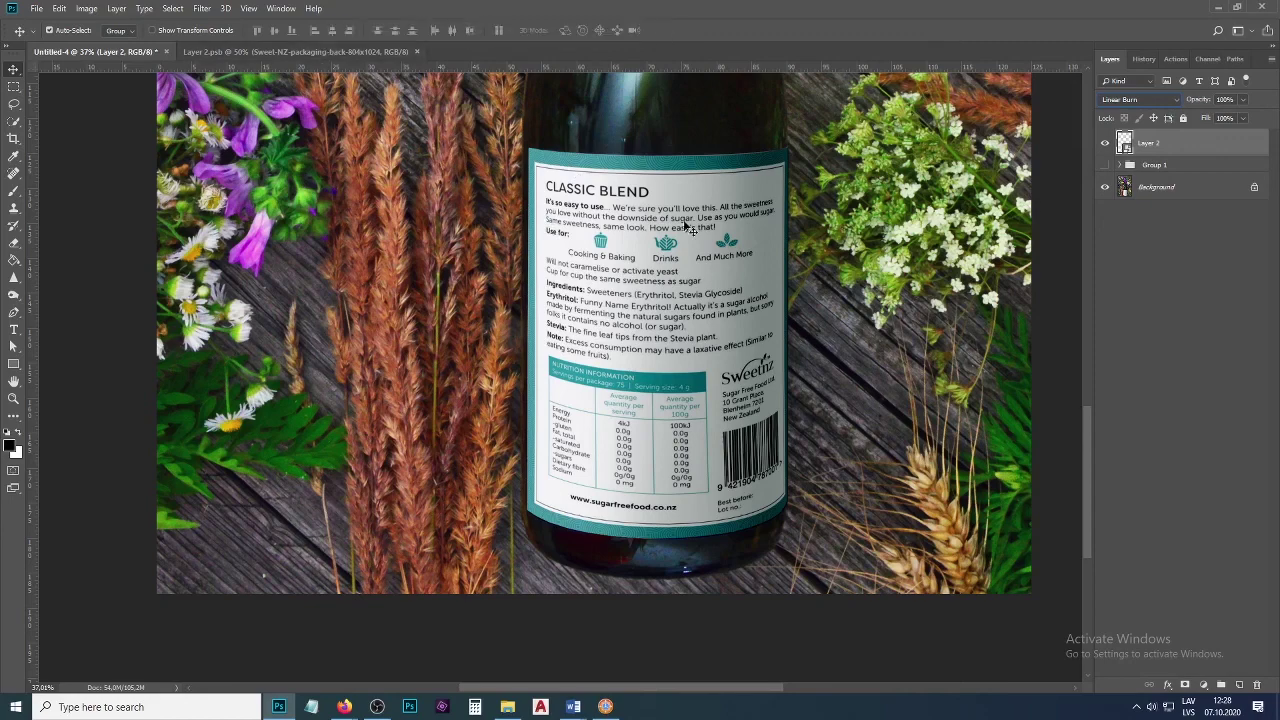
Place the Human Skull Juice label image over the whole smart object canvas, save it, and show the entire bottle mockup.
click(307, 49)
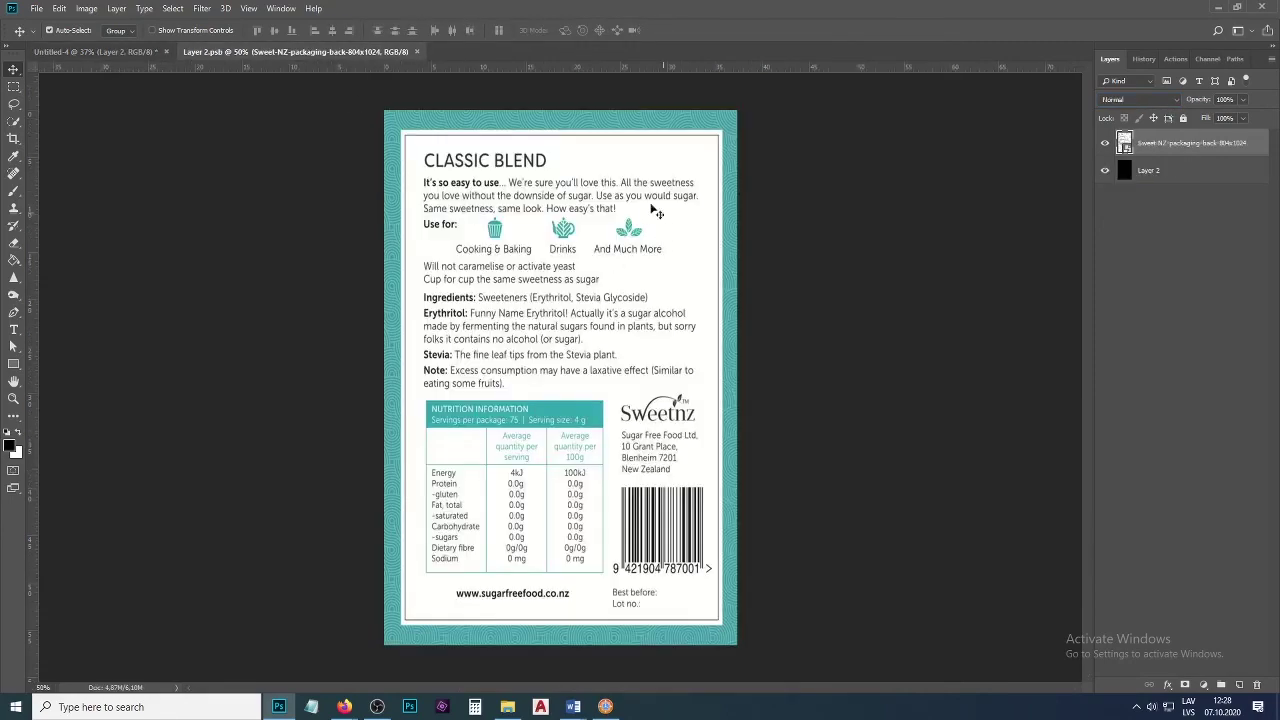
click(605, 707)
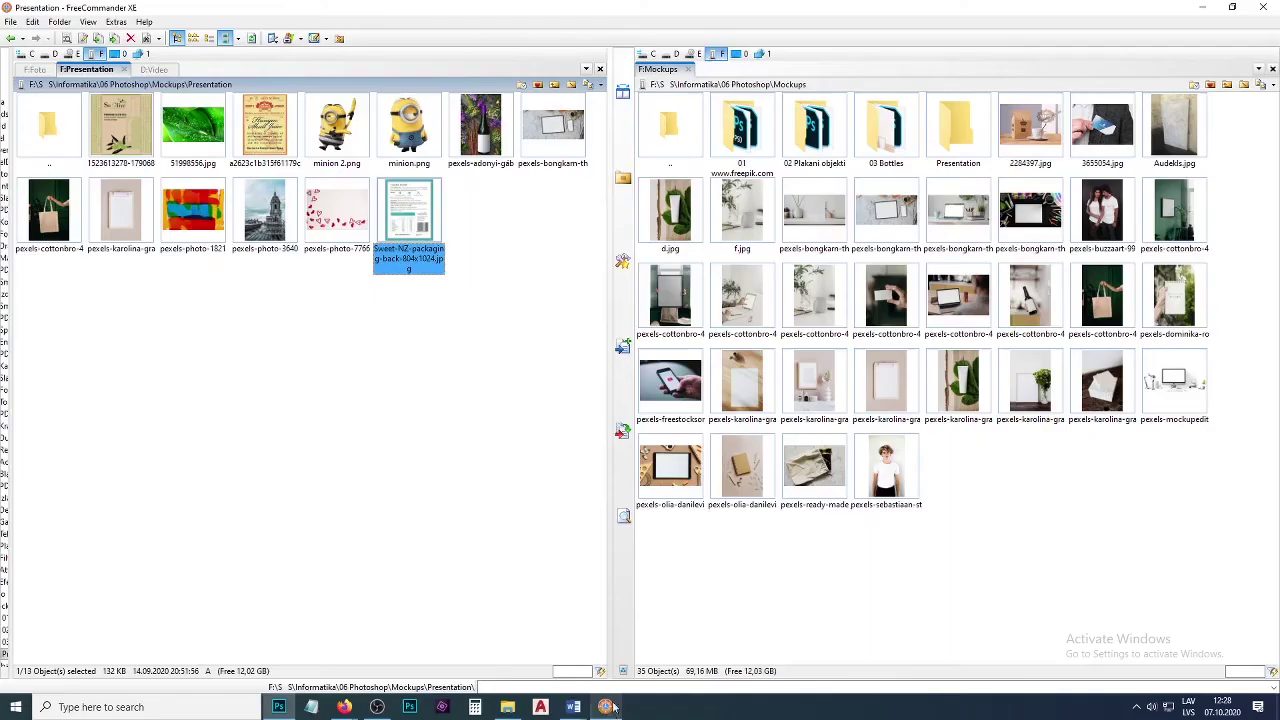
click(268, 165)
drag(268, 165, 490, 313)
drag(503, 270, 742, 645)
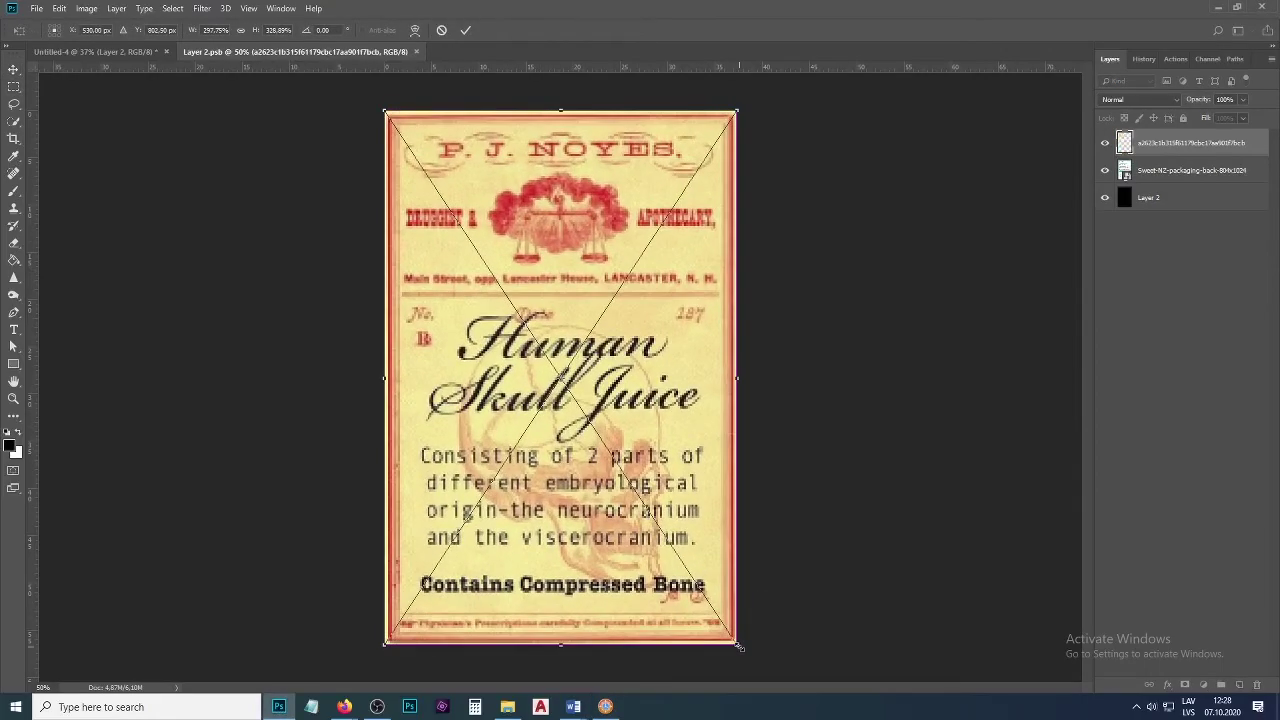
key(Return)
key(ctrl+s)
click(97, 52)
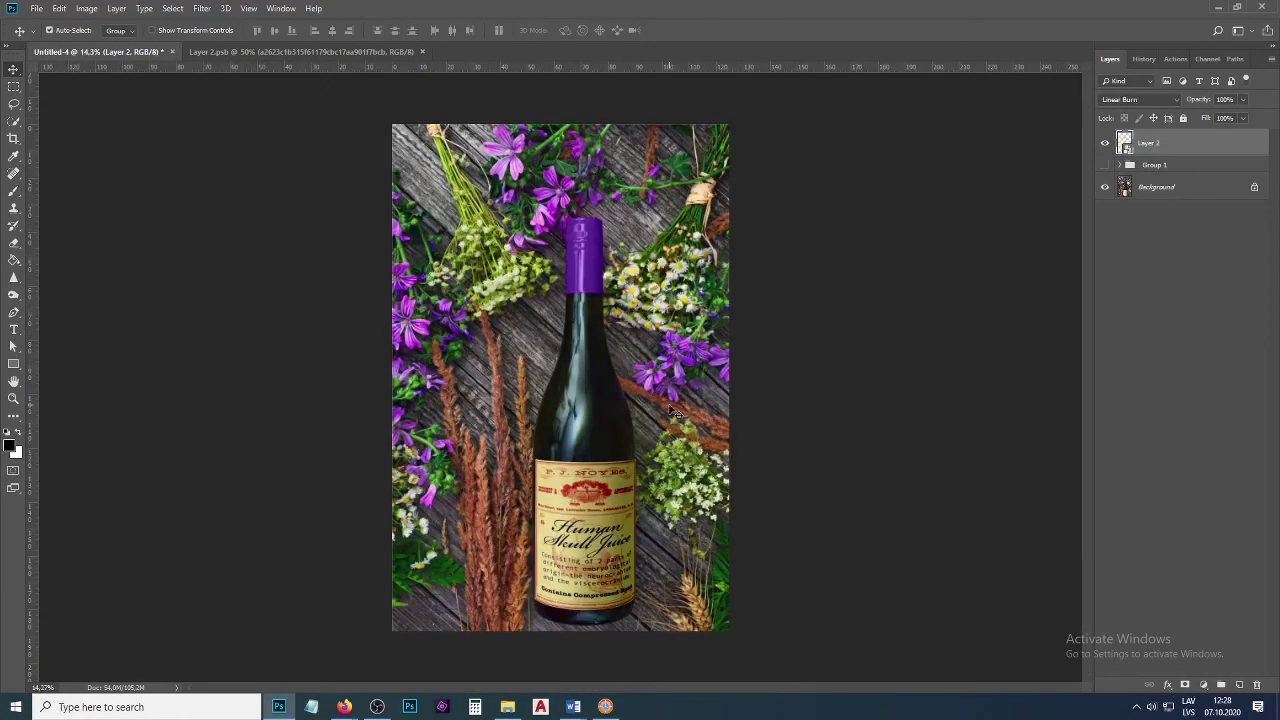
key(ctrl+0)
Place the So Olive label image in the smart object, enlarged to the canvas height and centred, save it, and return to the bottle mockup.
click(342, 51)
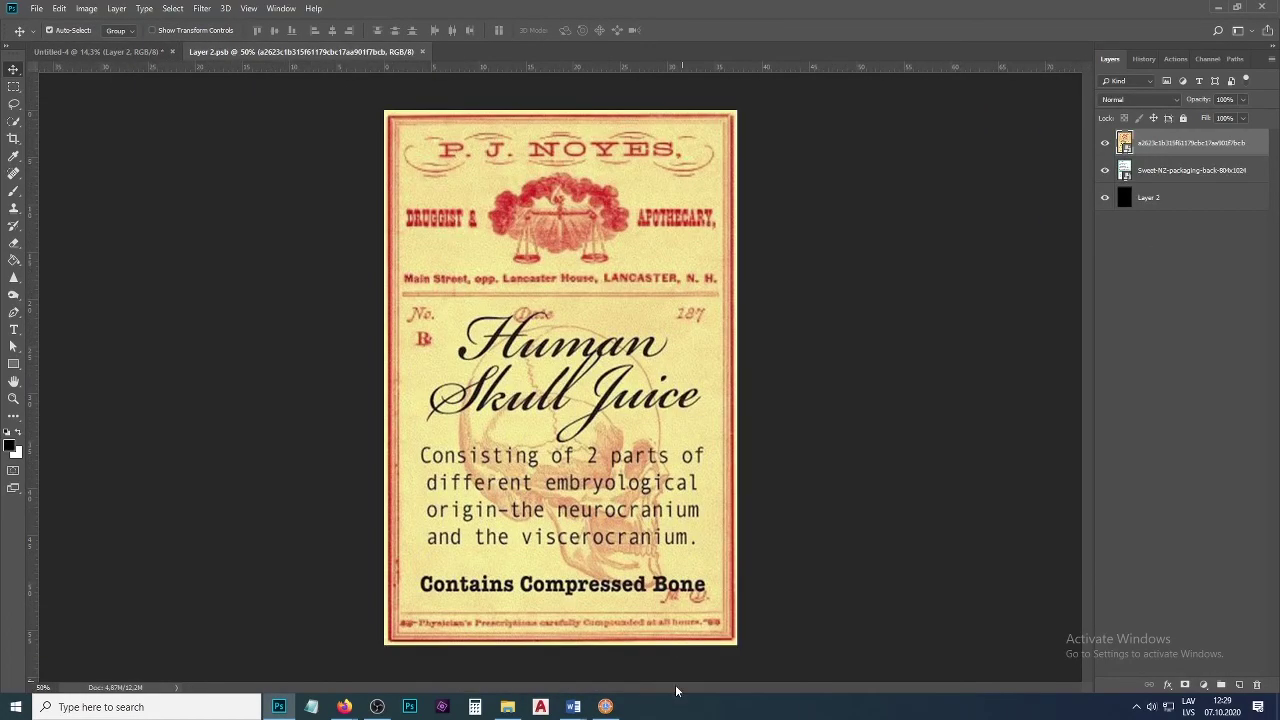
key(alt+Tab)
click(121, 130)
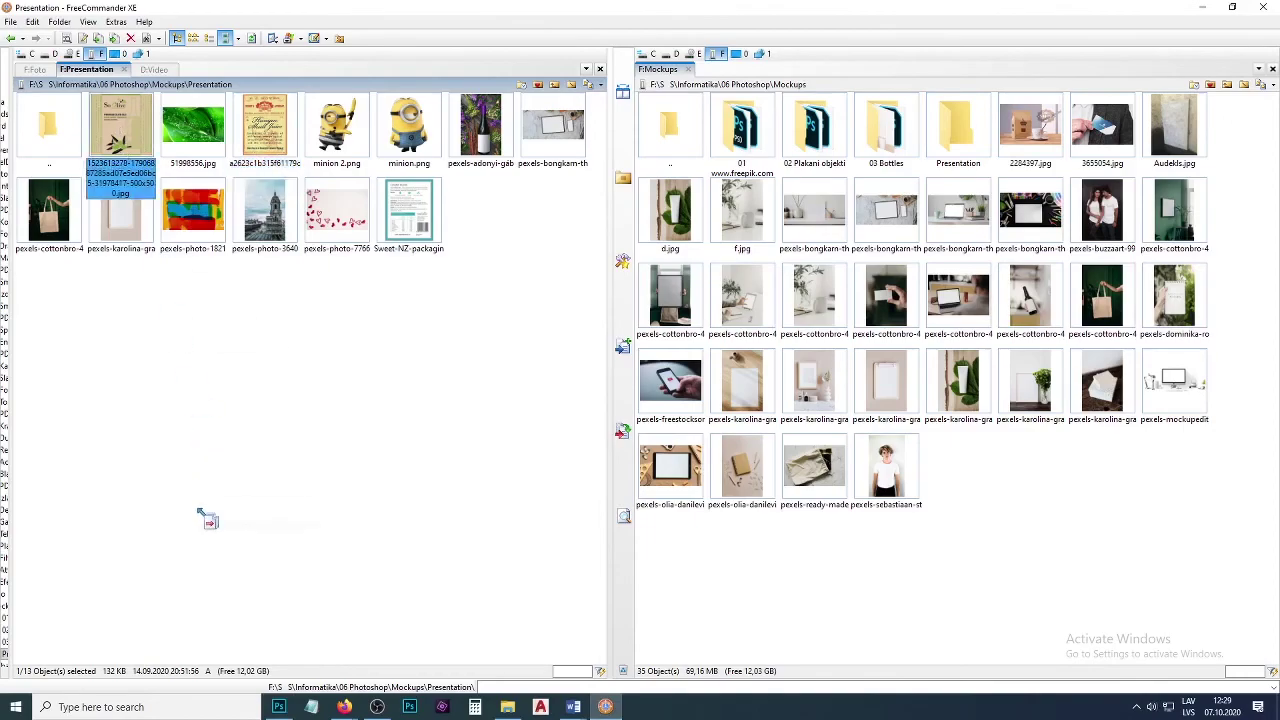
click(279, 706)
drag(279, 706, 560, 378)
drag(519, 242, 782, 651)
drag(606, 431, 586, 431)
key(Return)
key(ctrl+s)
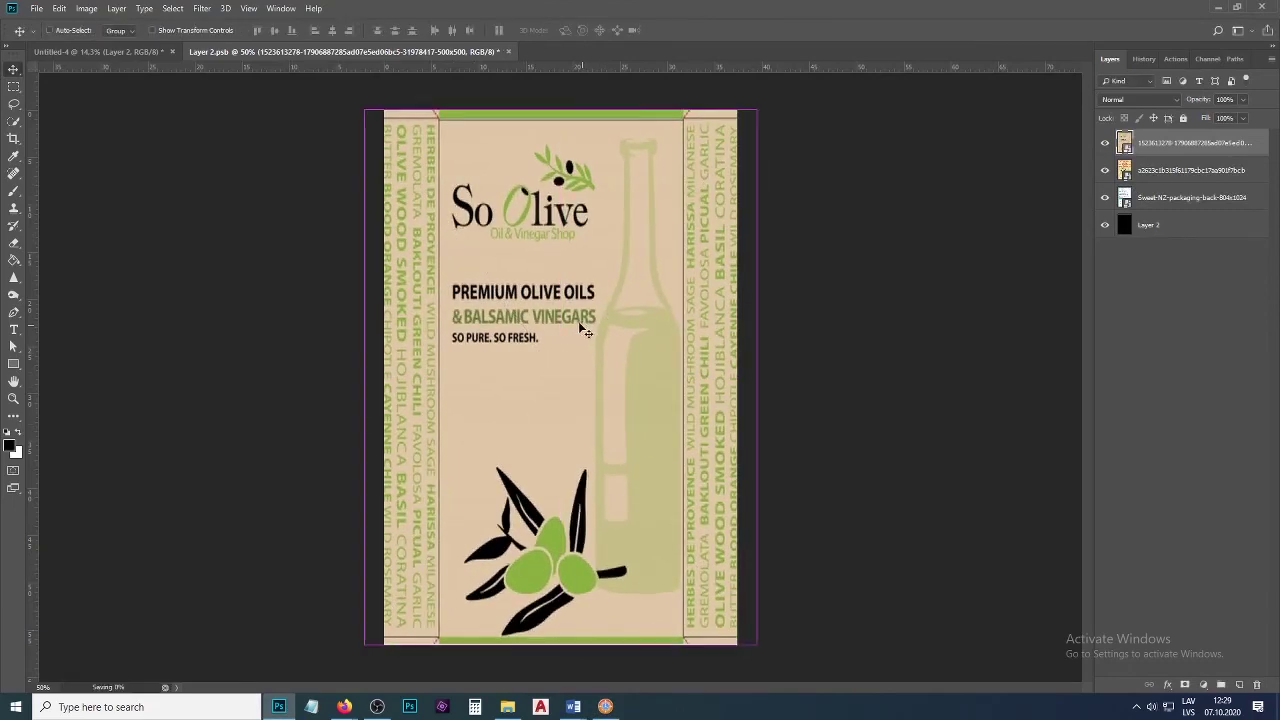
click(116, 52)
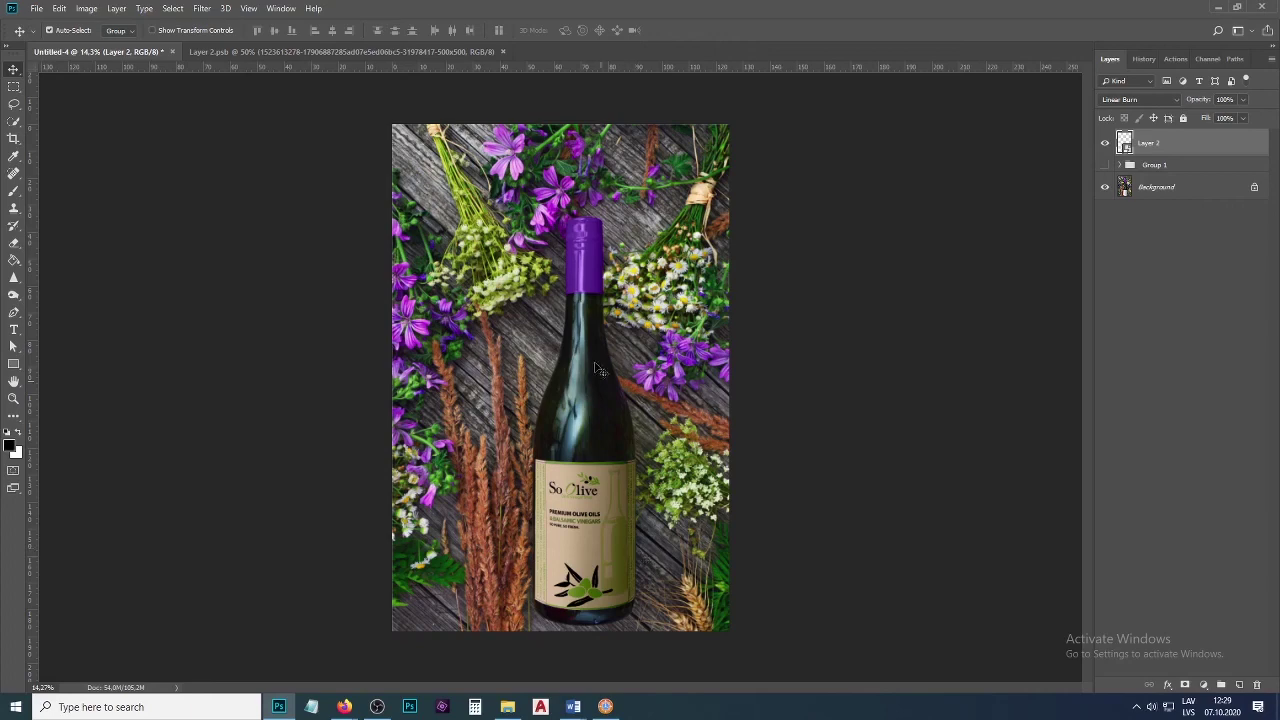
Save the bottle mockup as a Photoshop template named Pudele.psdt in the Presentation folder, with Maximize Compatibility on.
click(38, 9)
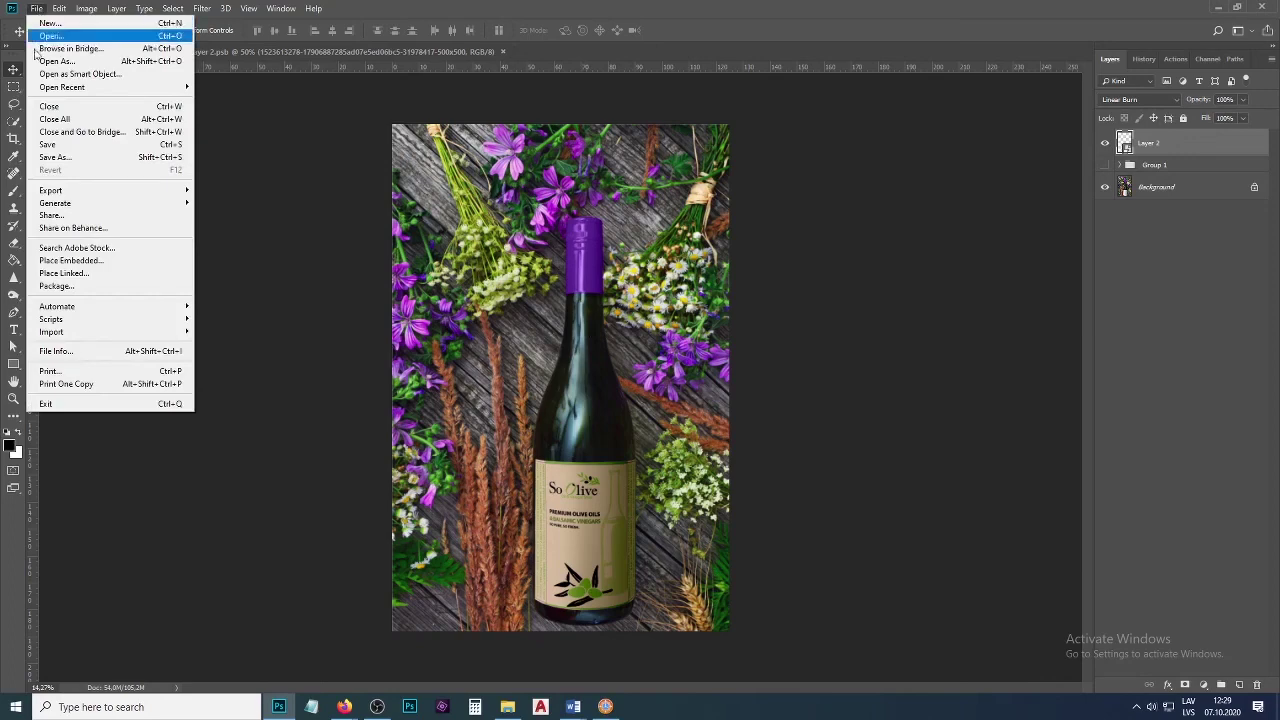
click(59, 157)
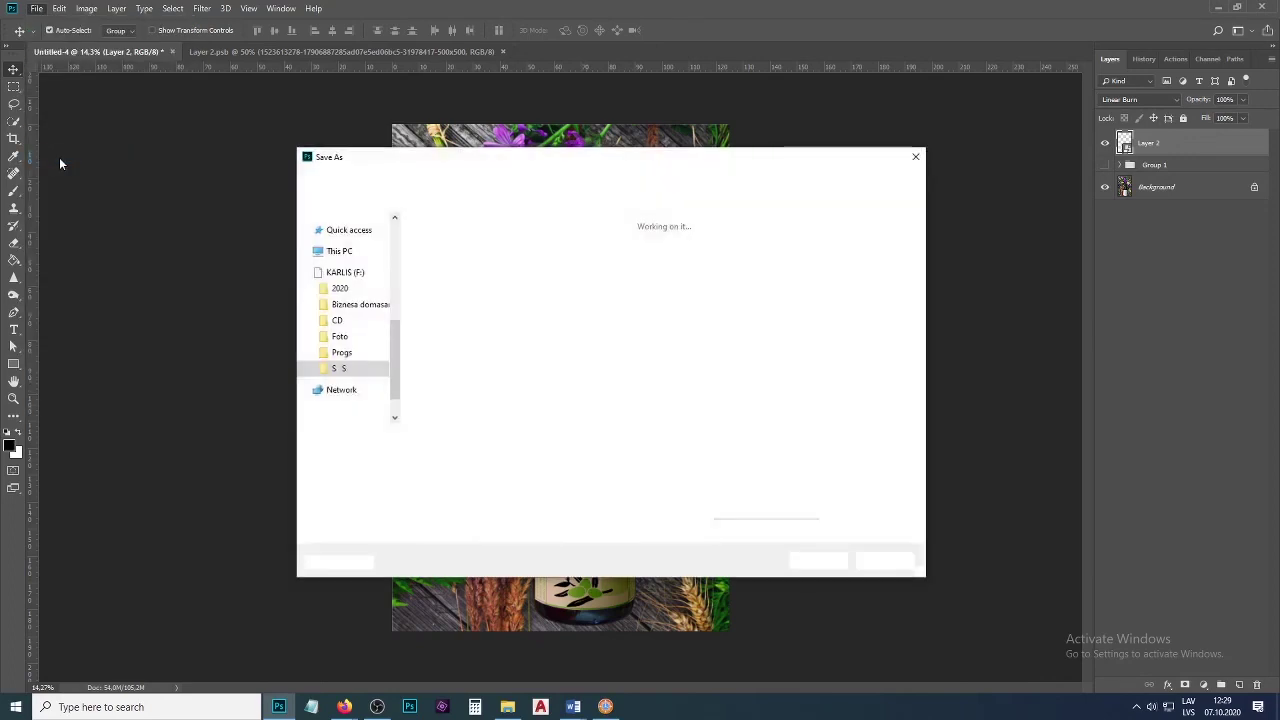
click(428, 440)
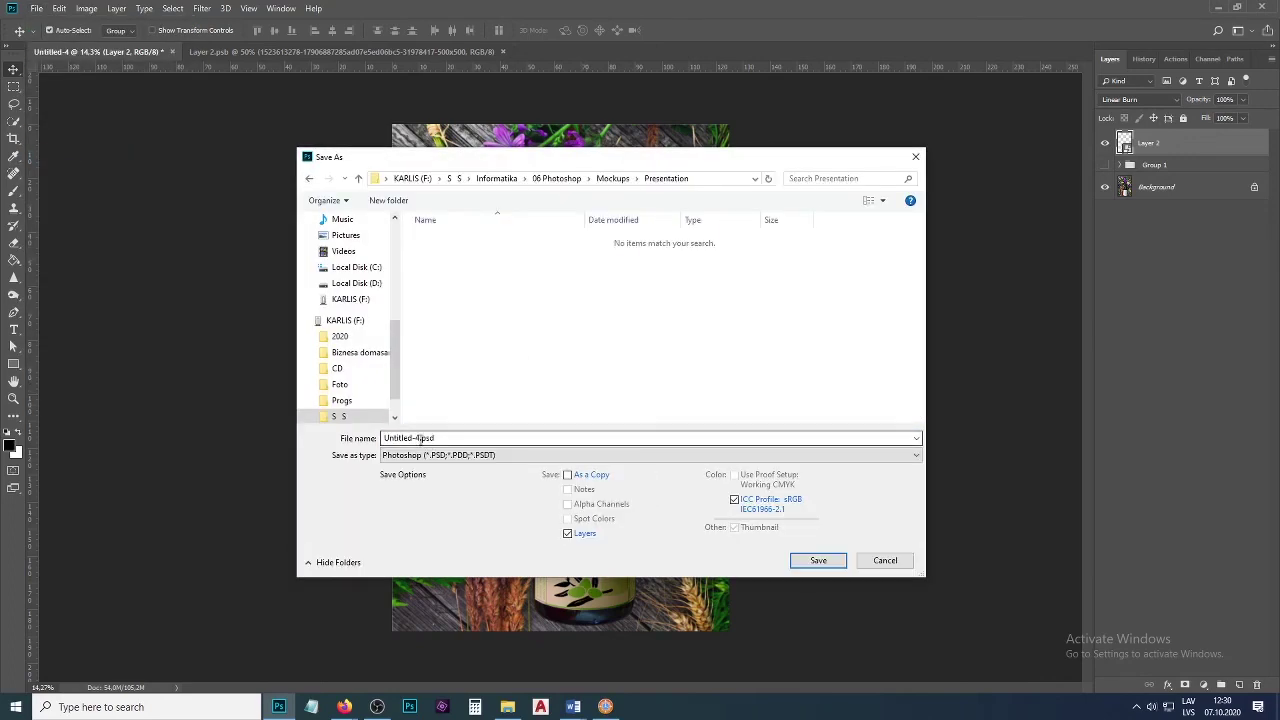
key(BackSpace)
key(BackSpace)
key(BackSpace)
key(BackSpace)
key(BackSpace)
key(BackSpace)
key(BackSpace)
key(BackSpace)
key(BackSpace)
key(BackSpace)
text(Pudele)
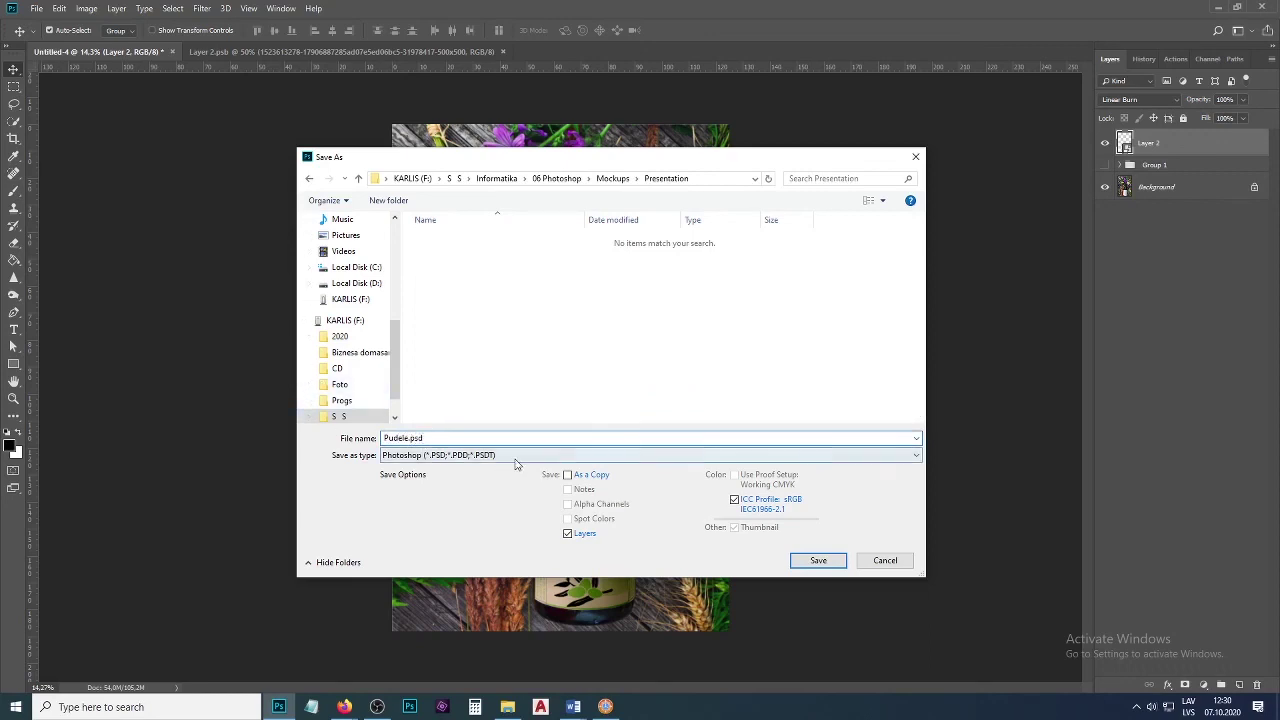
text(t)
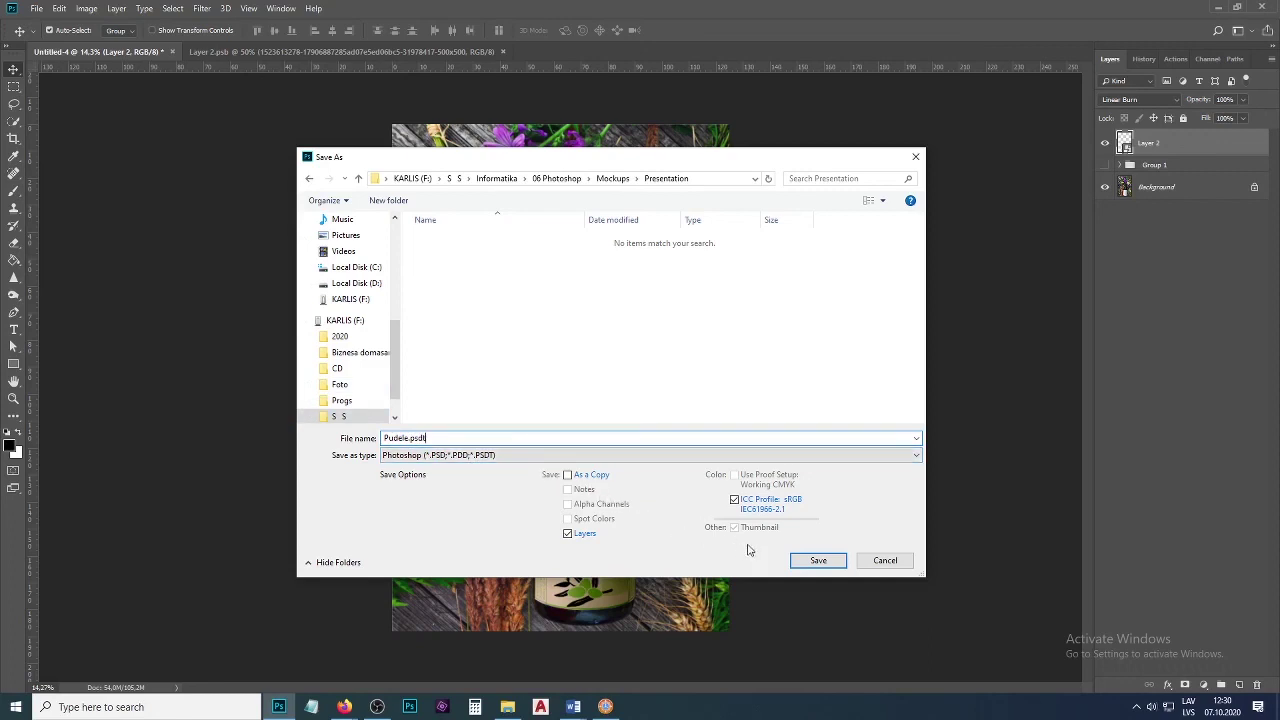
click(818, 560)
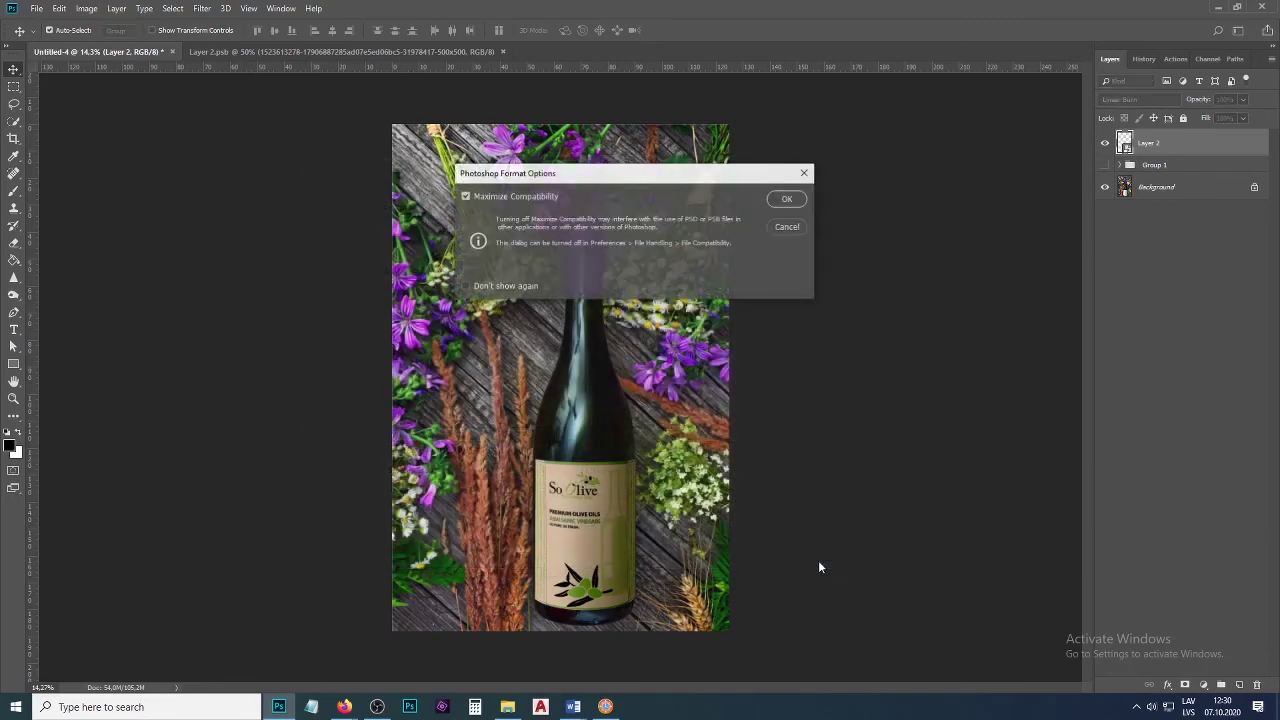
click(789, 199)
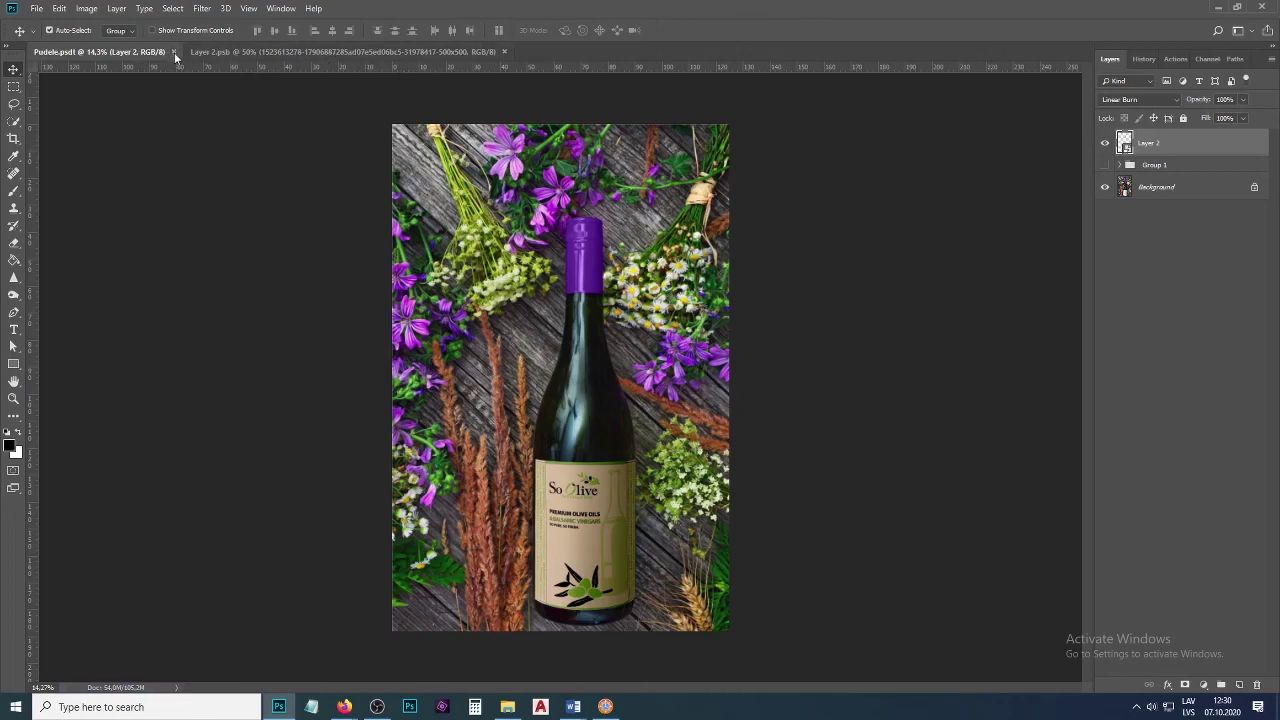
Close the template and label documents, and open Pudele.psdt from the Presentation folder in FreeCommander.
click(173, 51)
click(347, 53)
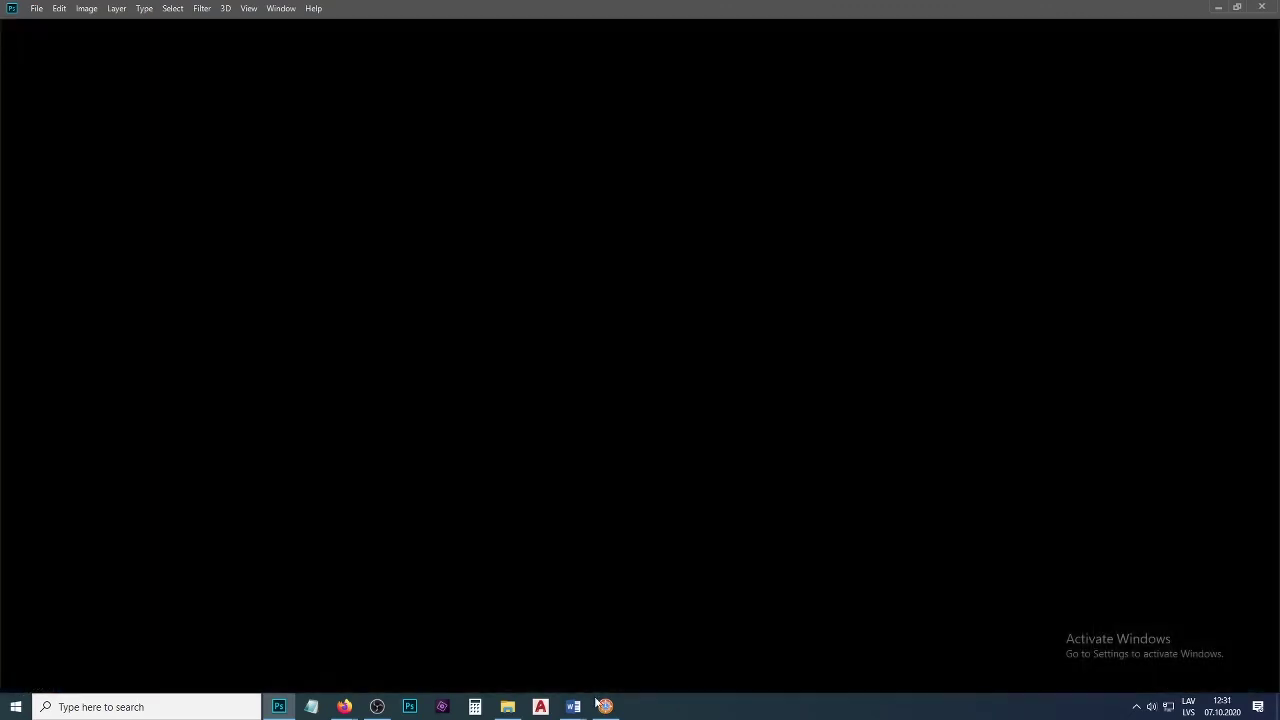
click(603, 706)
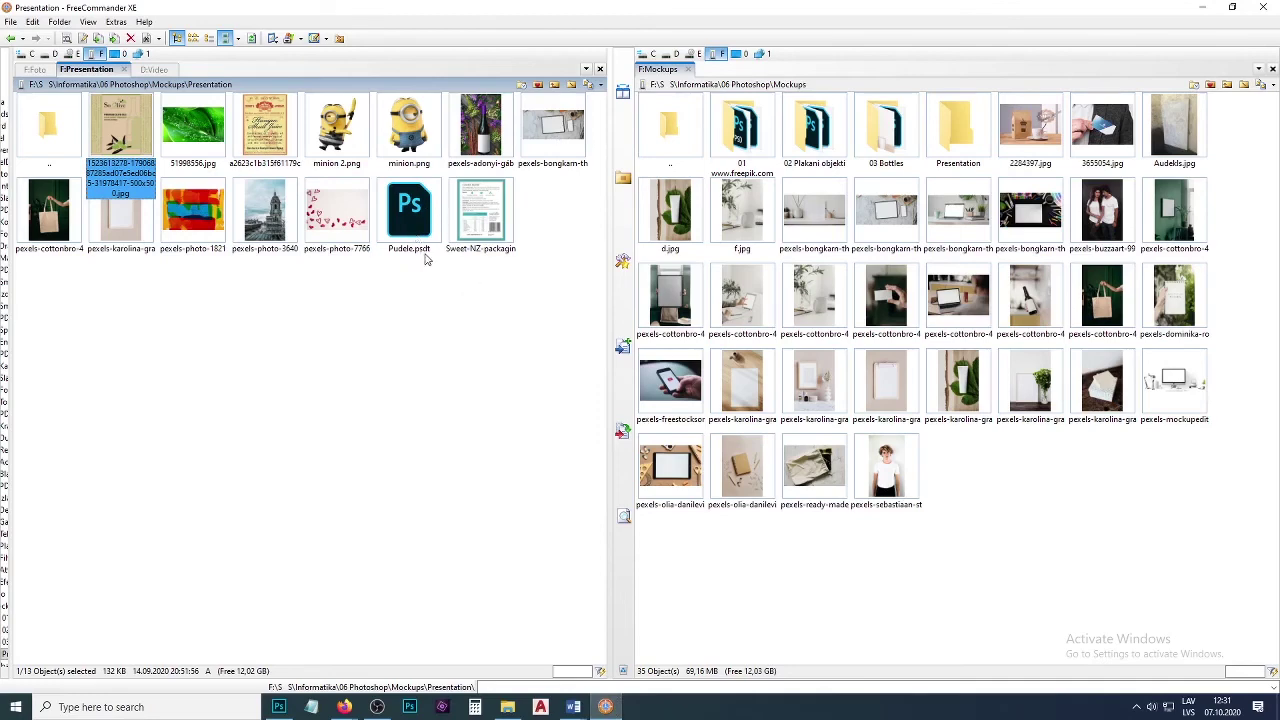
click(414, 210)
double_click(414, 210)
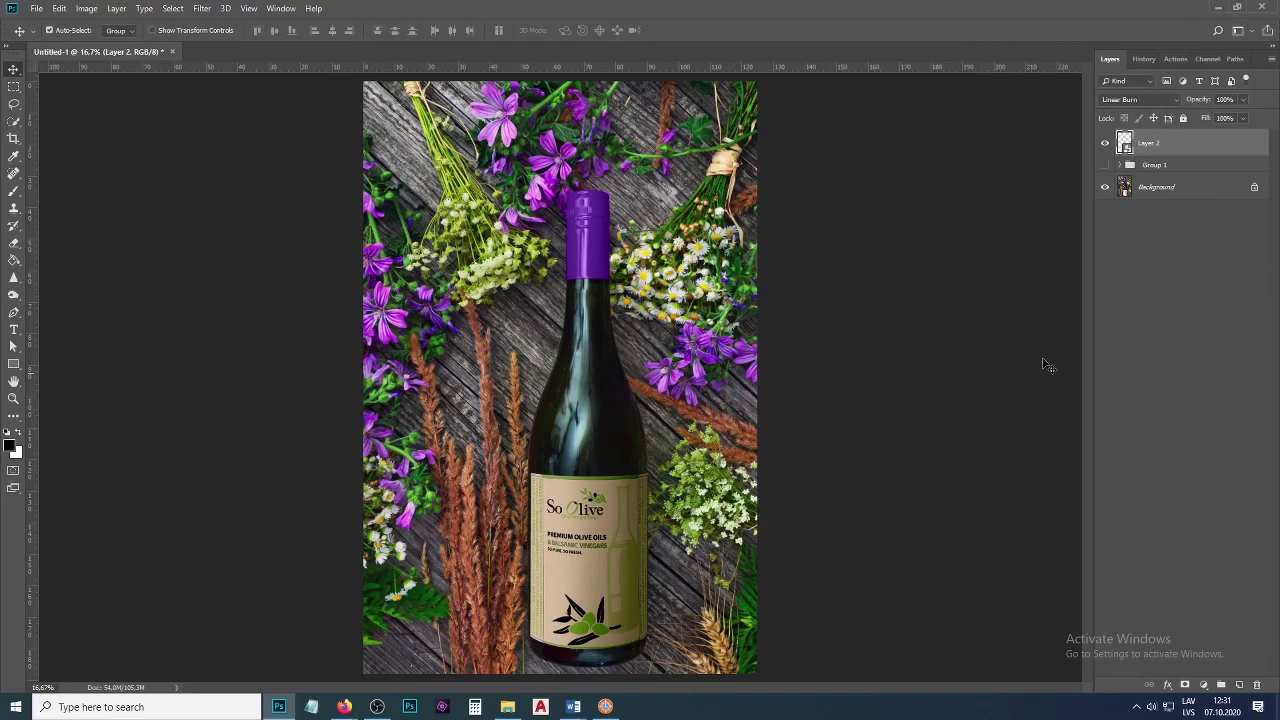
In Layer 2's smart object, hide the So Olive and Human Skull Juice labels, save it, and return to the bottle mockup.
double_click(1124, 143)
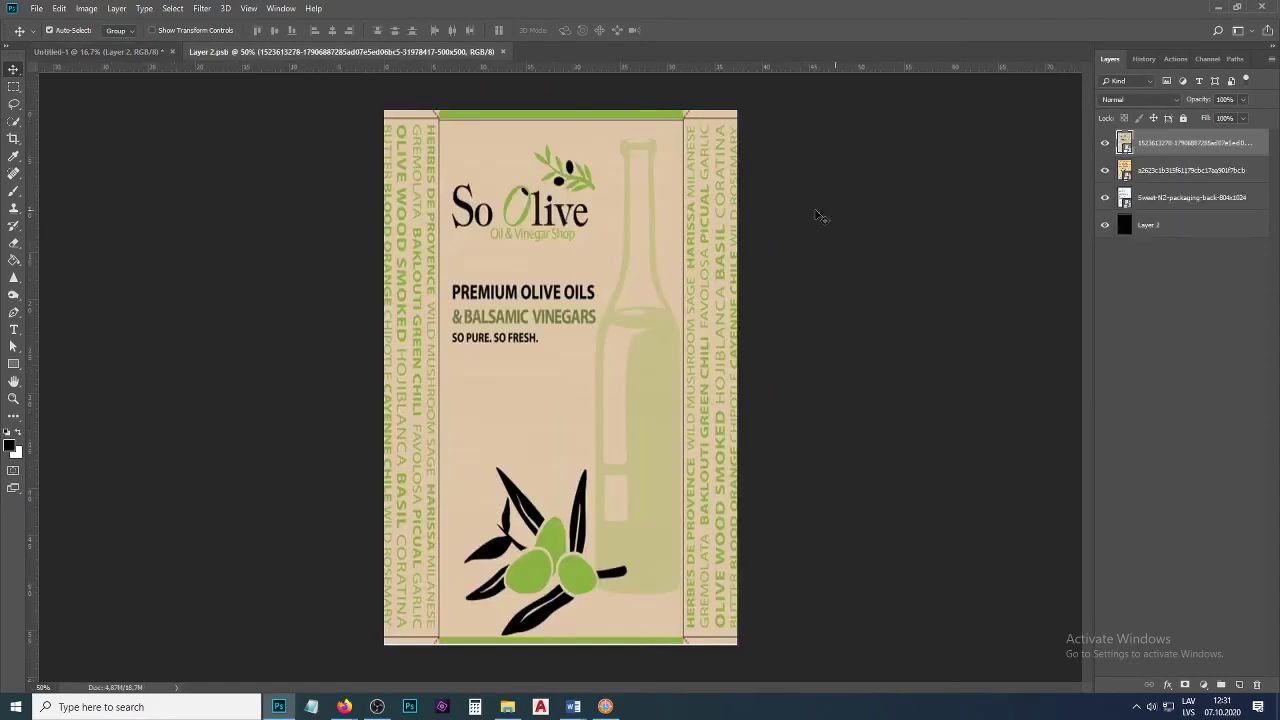
click(1105, 143)
click(1105, 170)
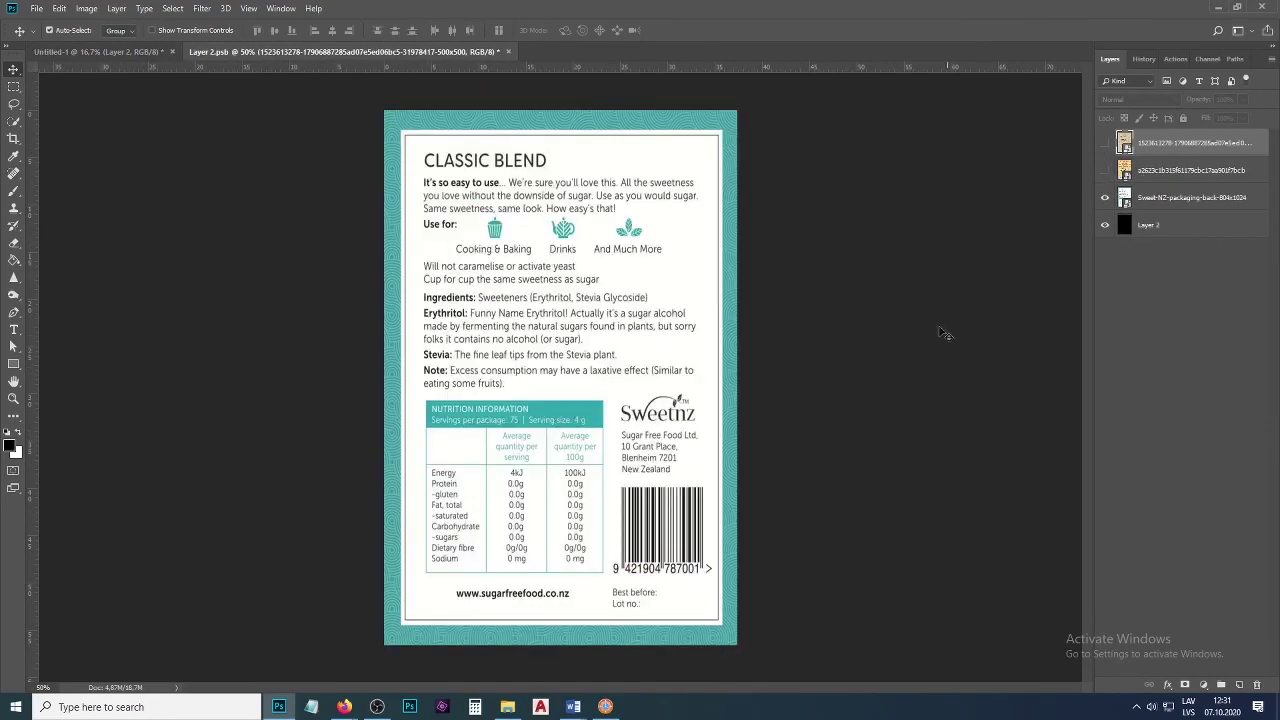
key(ctrl+s)
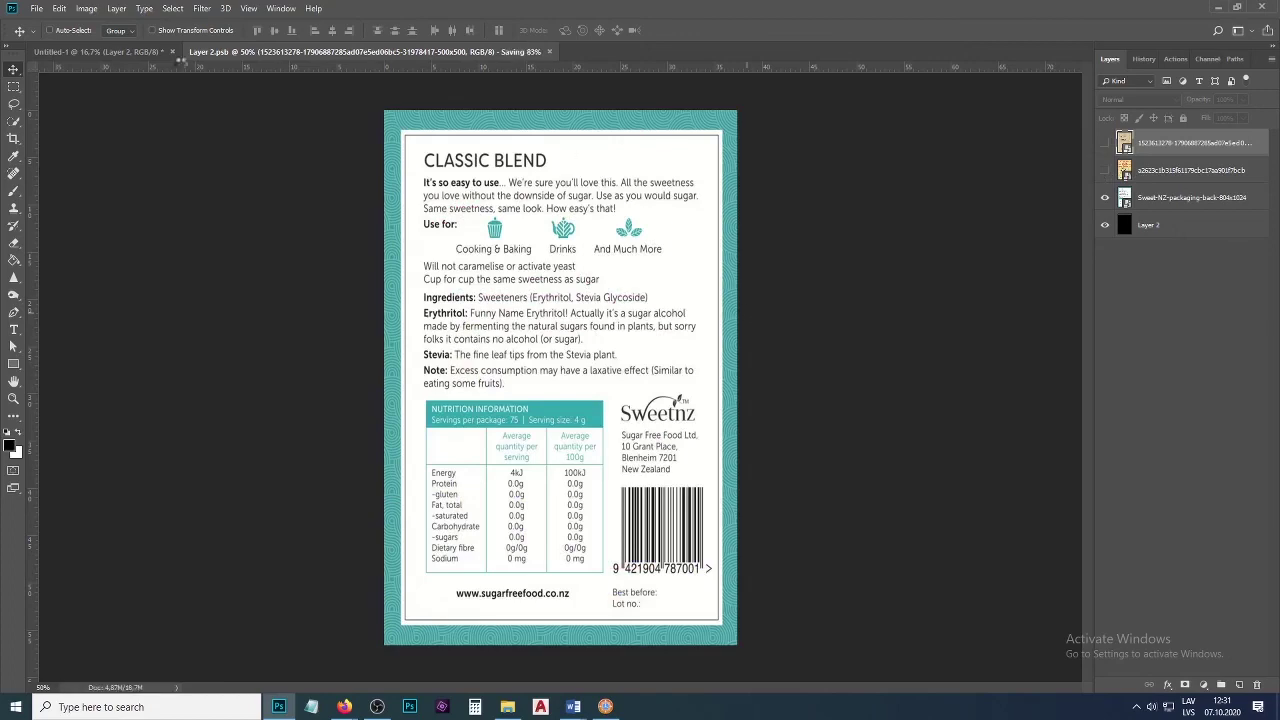
click(106, 52)
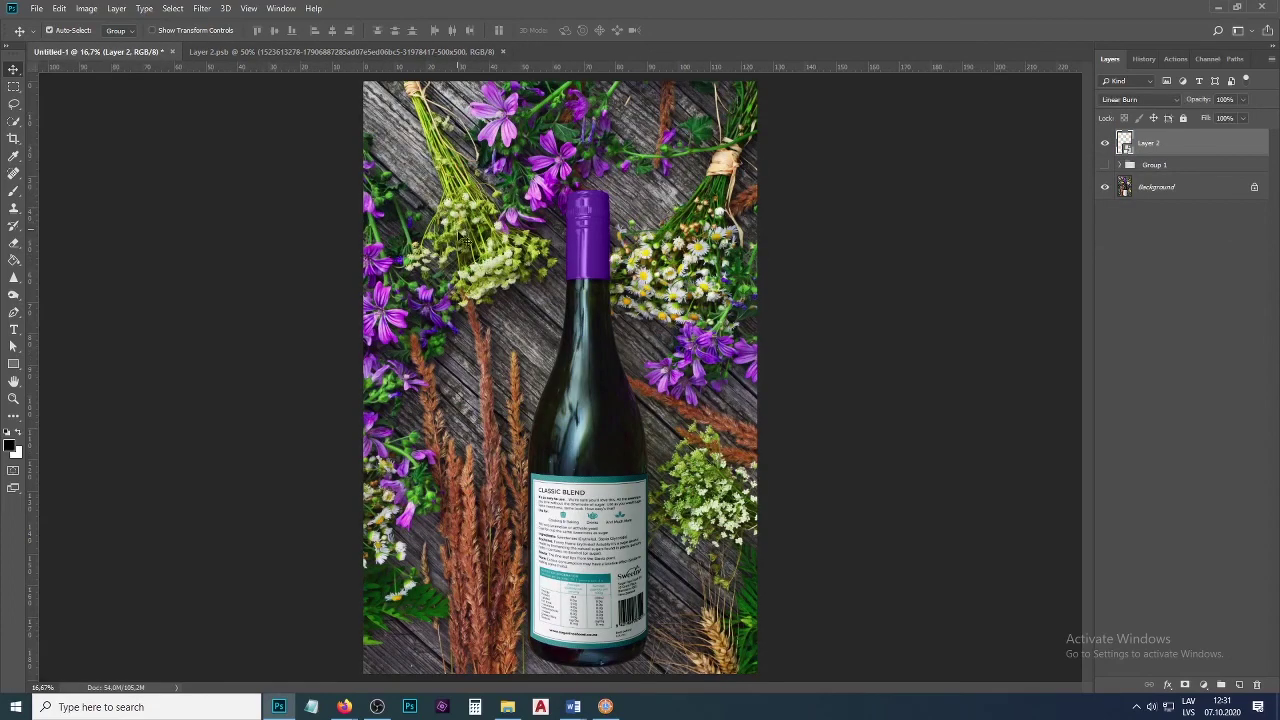
Save the bottle mockup as reklama.psd in the Presentation folder, and check the folder in FreeCommander before returning to Photoshop.
click(36, 9)
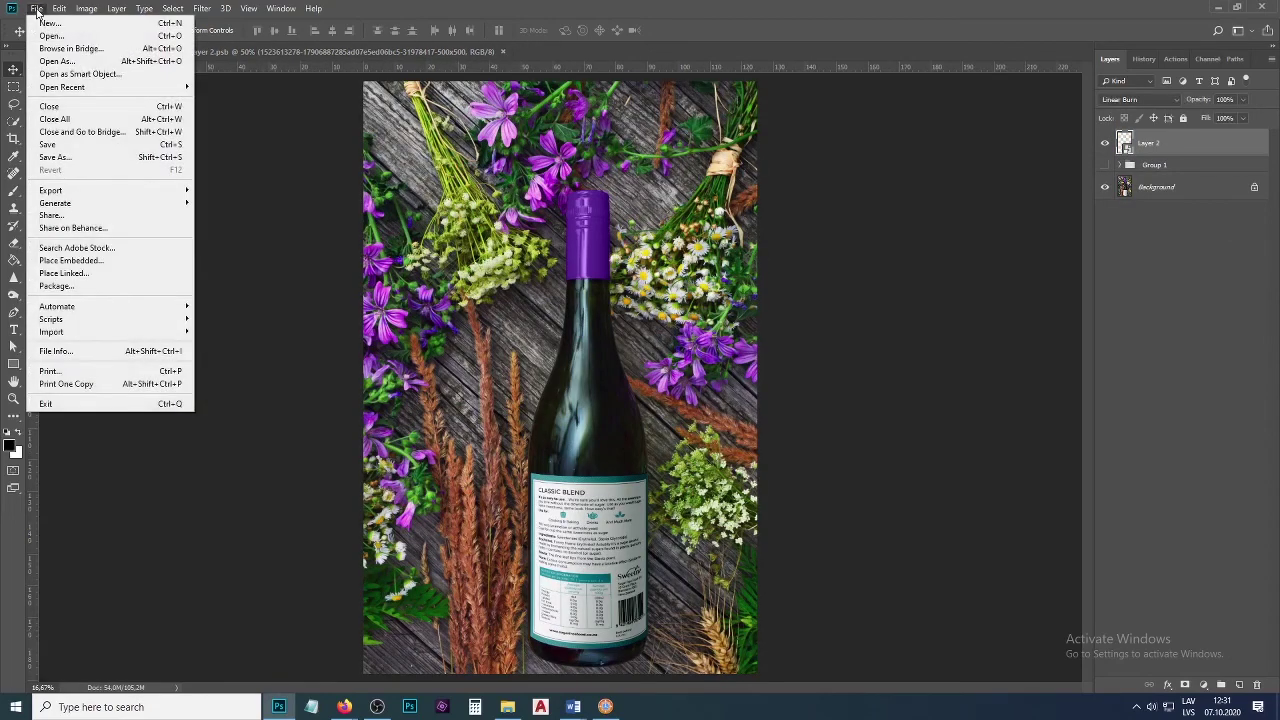
click(63, 141)
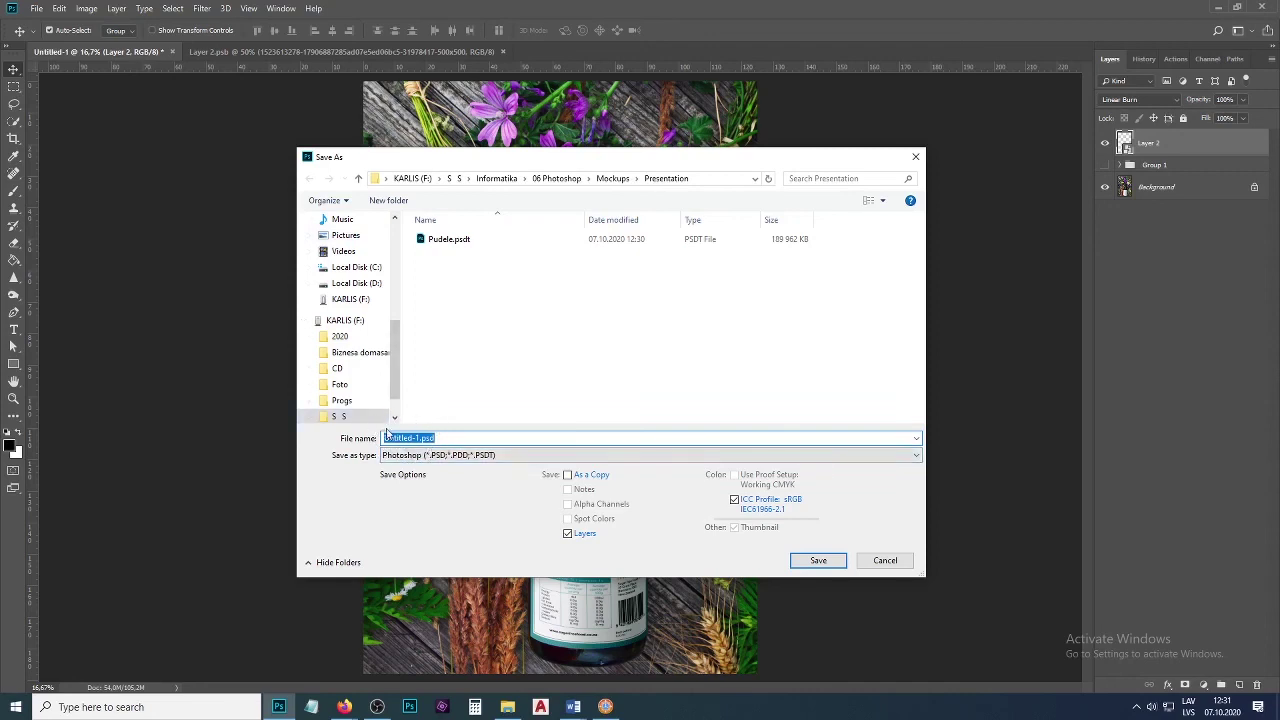
drag(421, 438, 341, 438)
text(reklama)
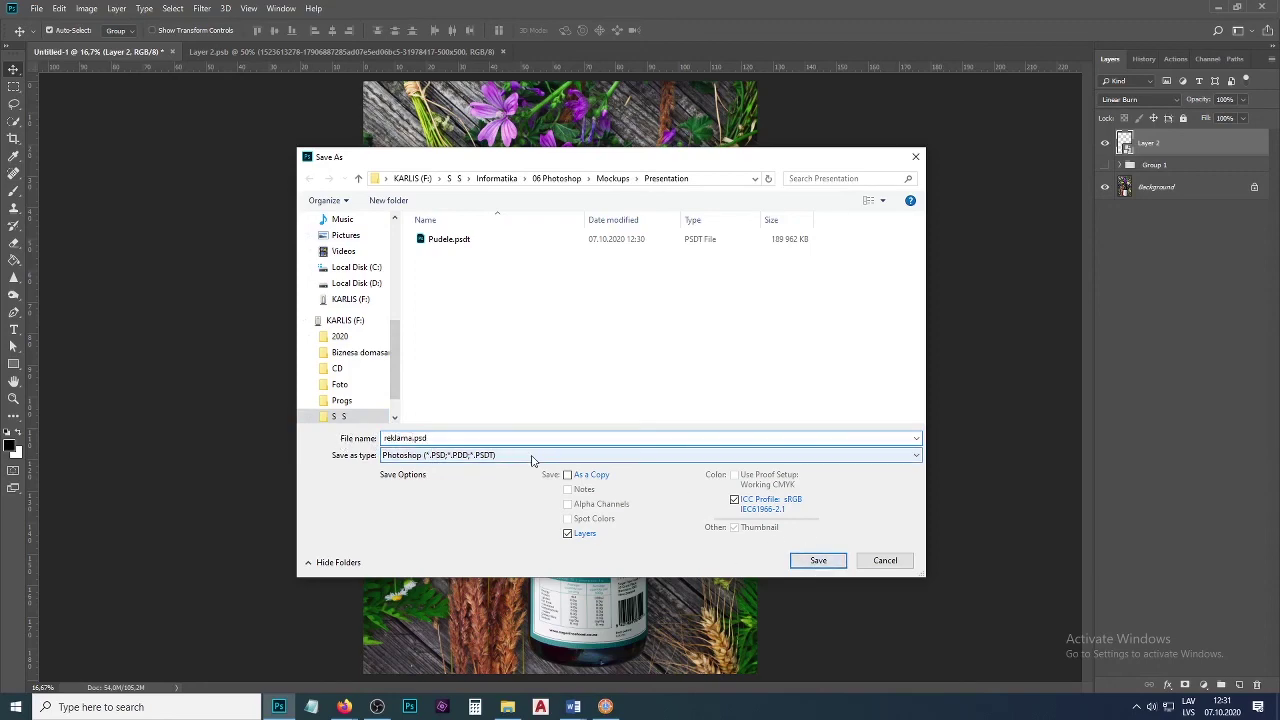
click(531, 455)
click(818, 562)
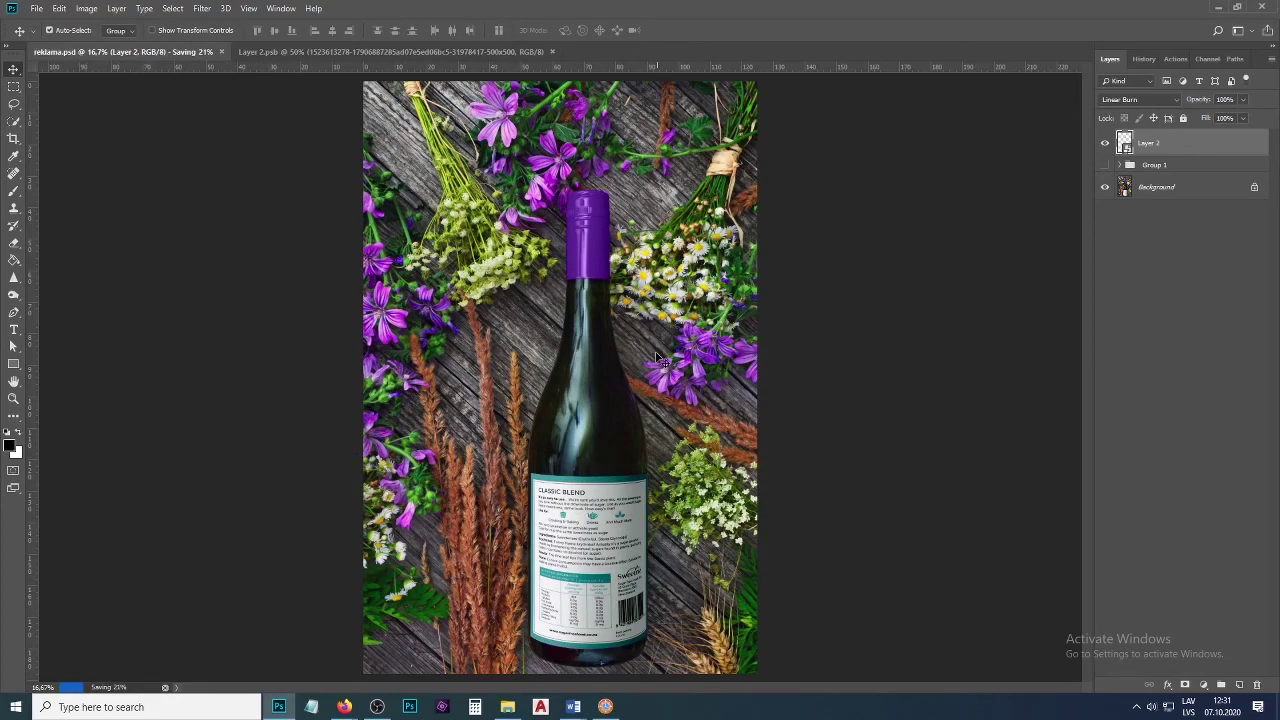
key(alt+Tab)
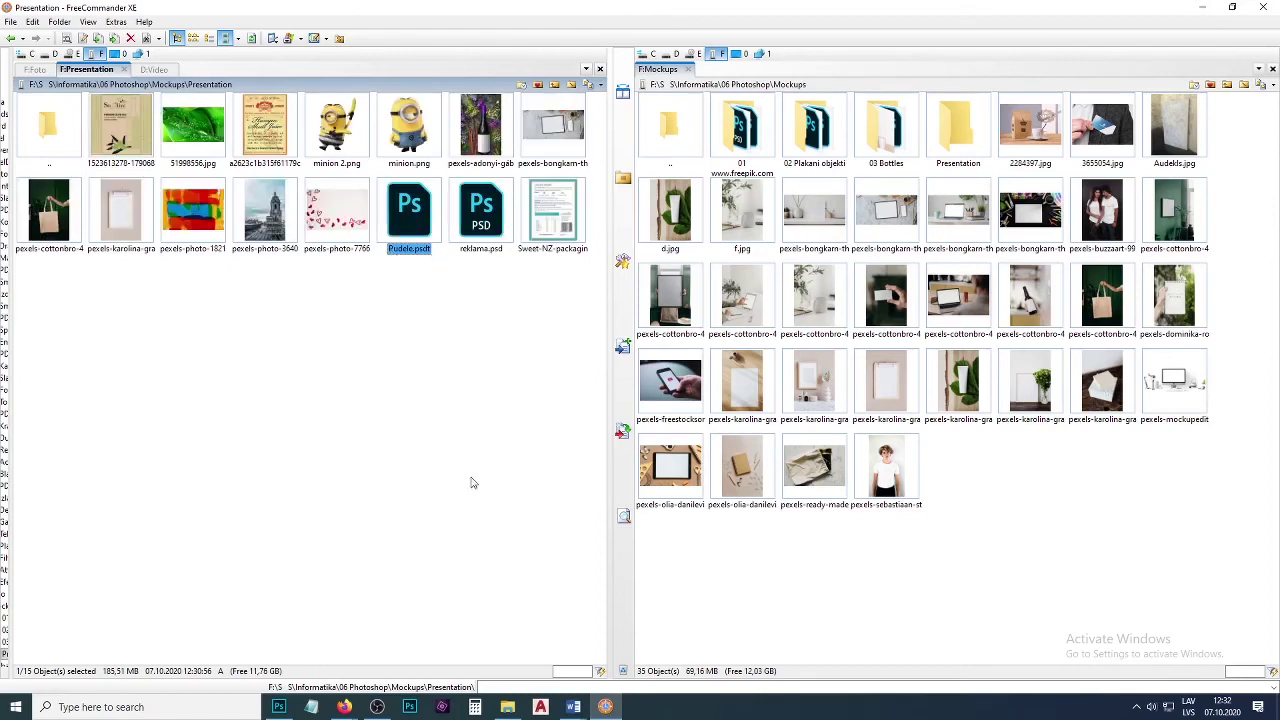
key(alt+Tab)
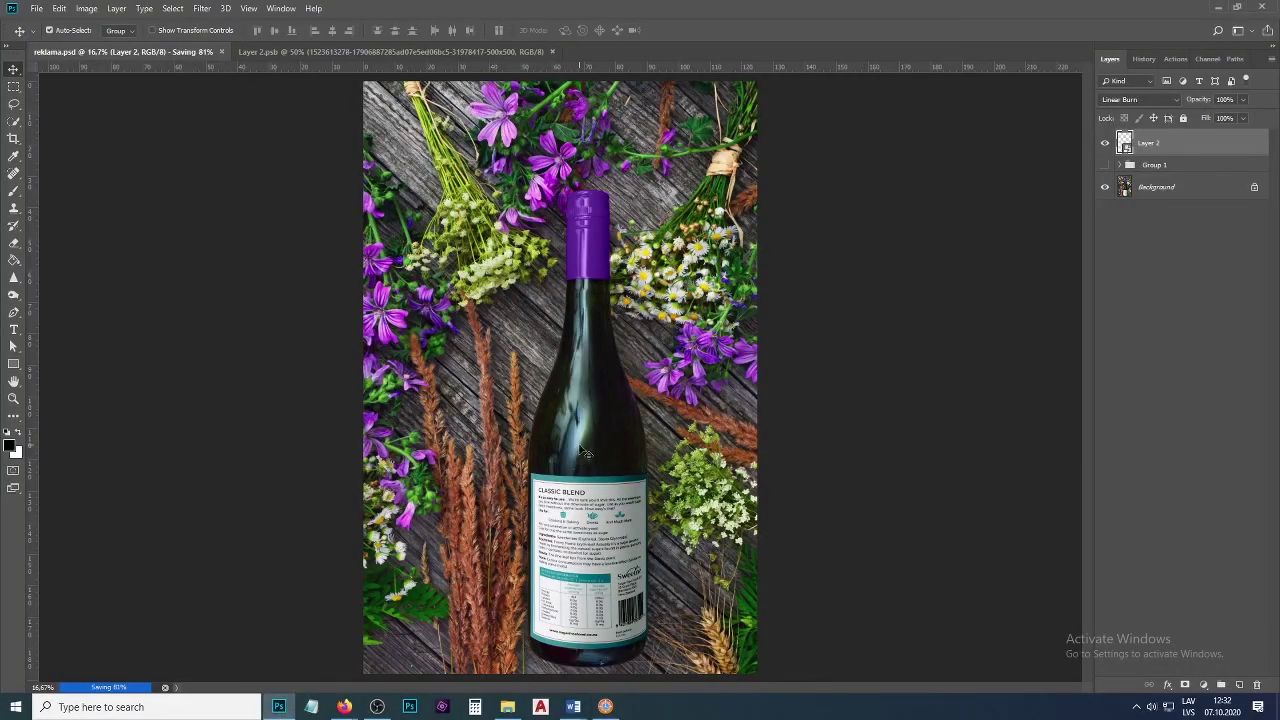